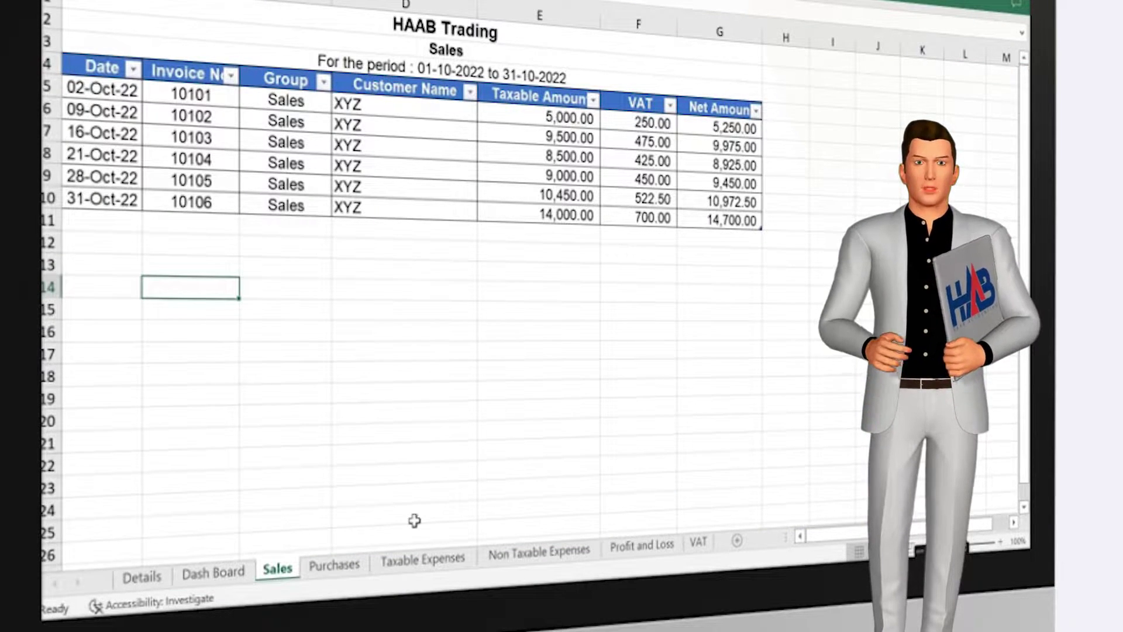
# Browse the Purchases, Taxable Expenses, Non Taxable Expenses and Profit and Loss sheets of the sample workbook.
pyautogui.click(334, 565)
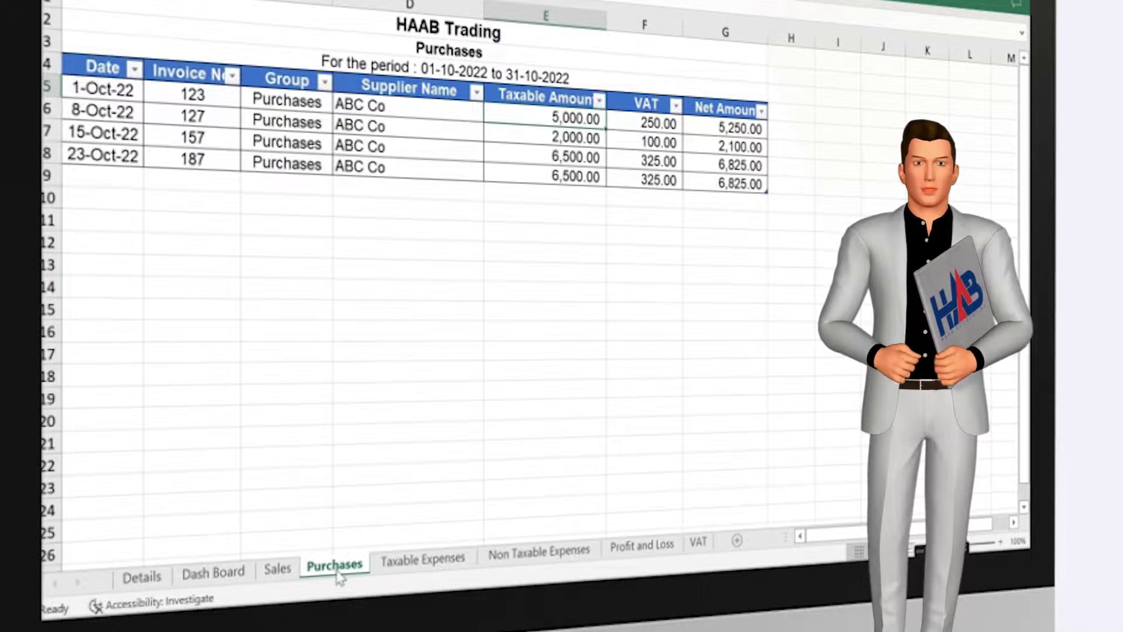
pyautogui.click(411, 562)
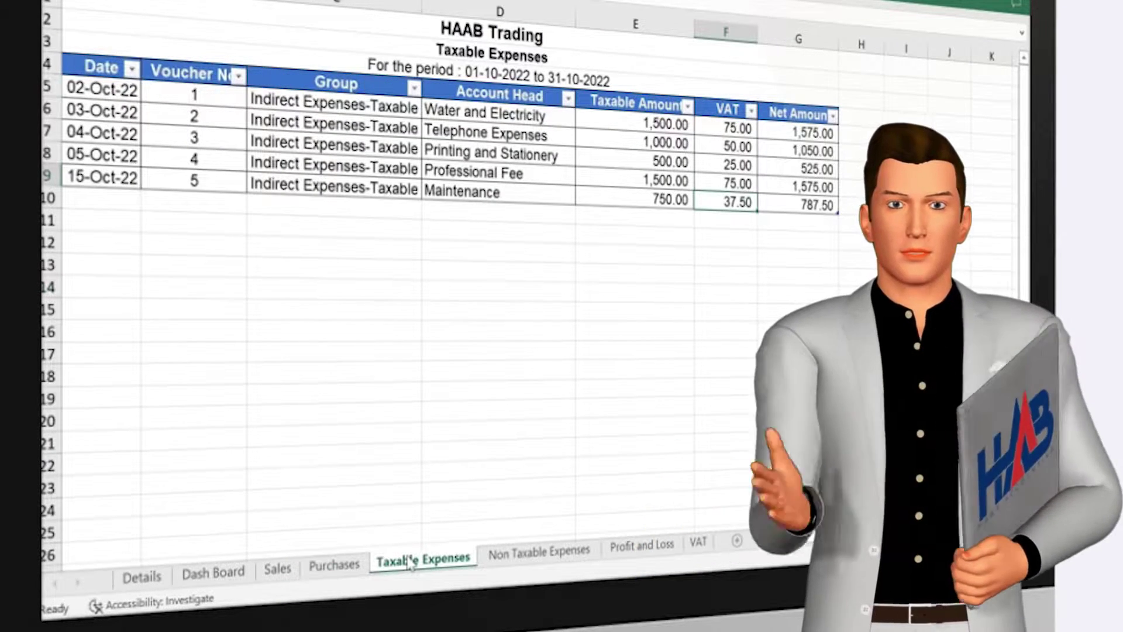
pyautogui.click(506, 556)
pyautogui.scroll(1, 544, 440)
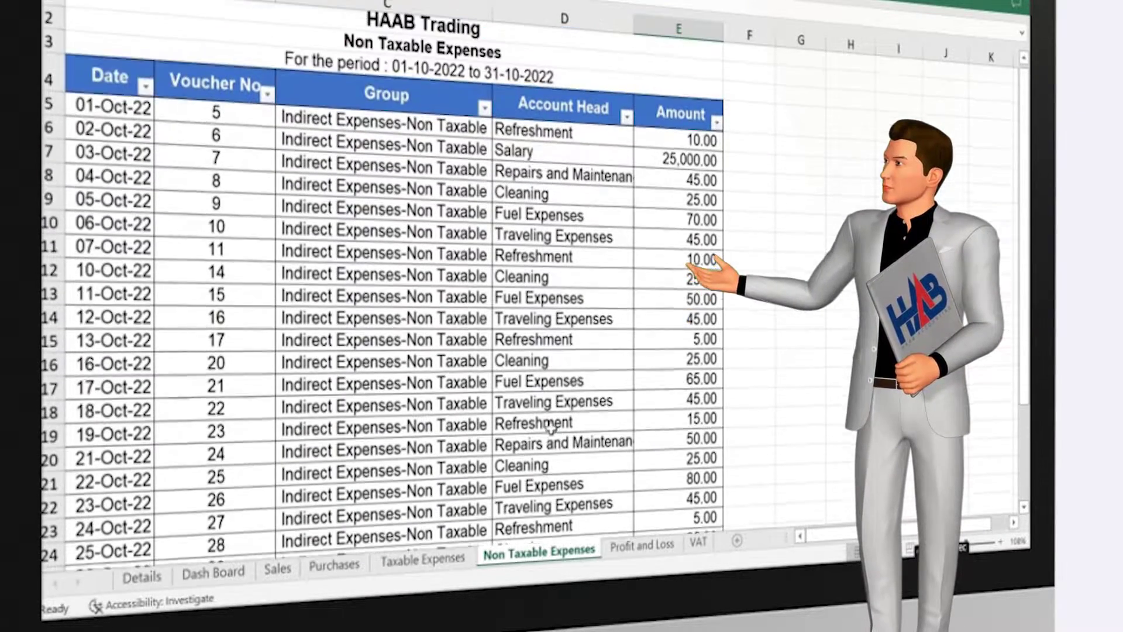
pyautogui.scroll(-5, 552, 422)
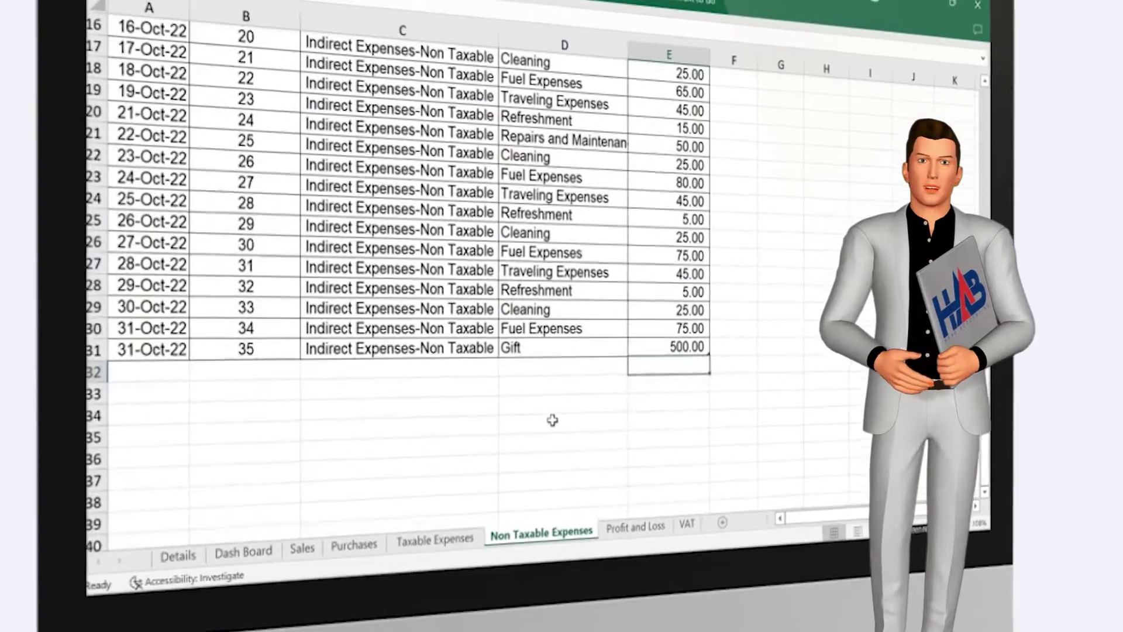
pyautogui.scroll(5, 552, 423)
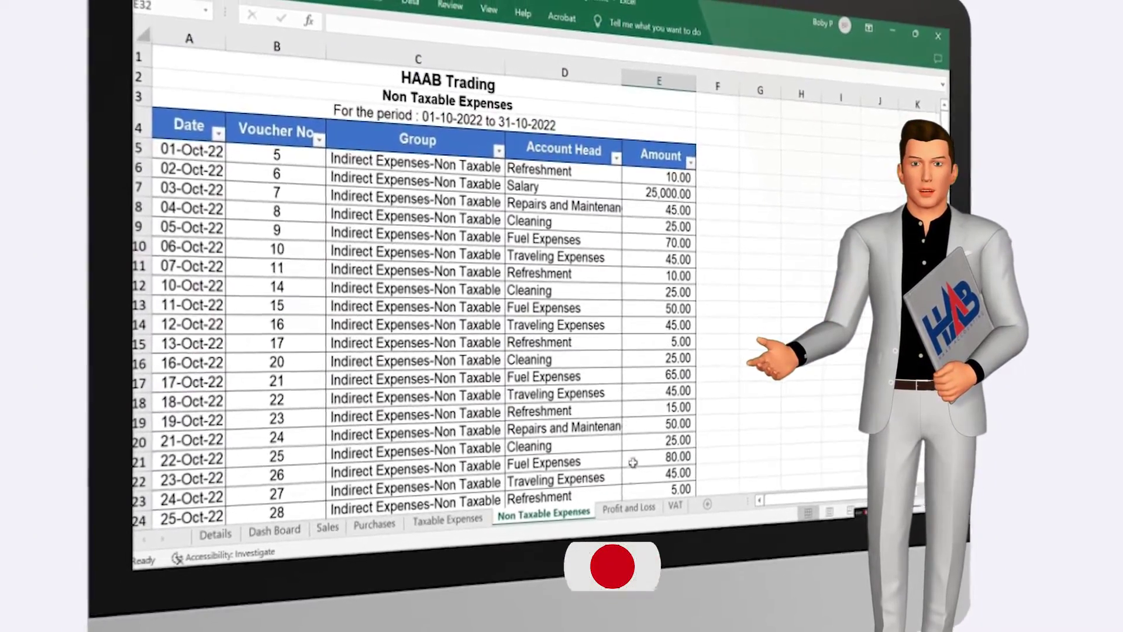
pyautogui.click(630, 511)
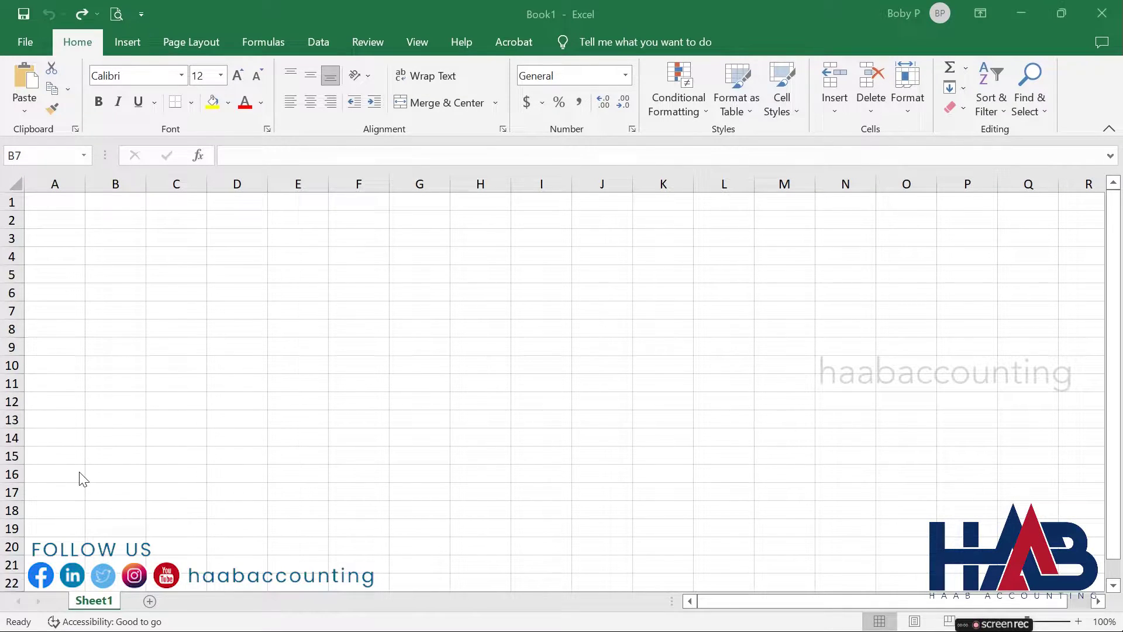
# Rename Sheet1 to Details.
pyautogui.doubleClick(92, 600)
pyautogui.write('Details')
pyautogui.press('Return')
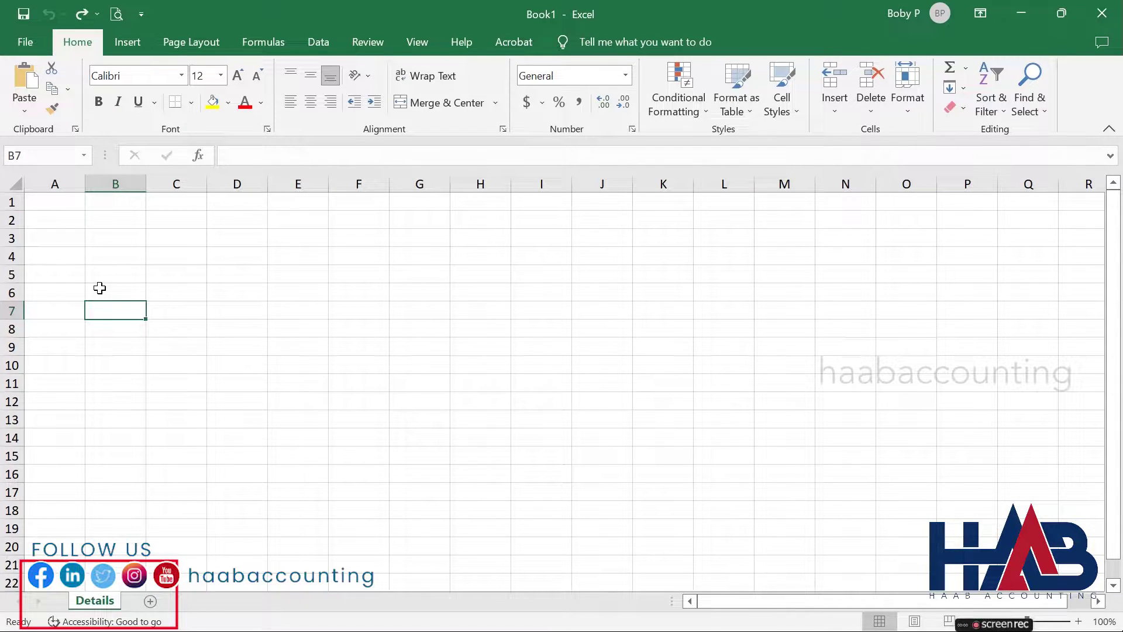
# Enter the Company Name label in B7 with HAAB Trading in C7, widening column B.
pyautogui.write('Company Name')
pyautogui.press('Return')
pyautogui.moveTo(156, 182); pyautogui.dragTo(223, 182)
pyautogui.click(245, 304)
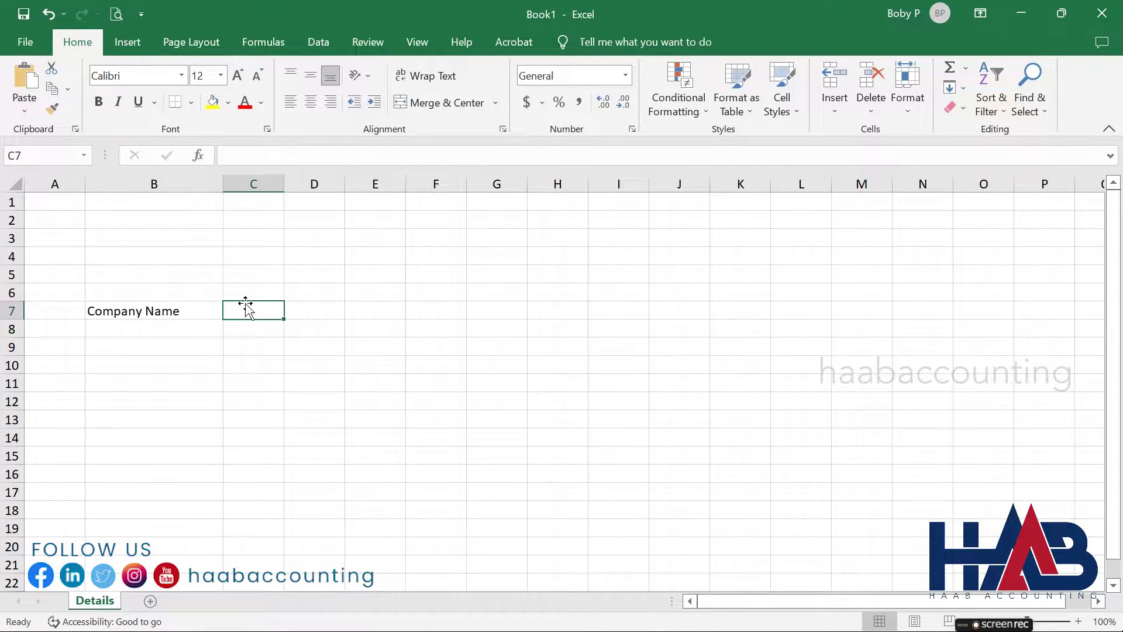
pyautogui.write('Ha')
pyautogui.write('AAB')
pyautogui.write(' Trading')
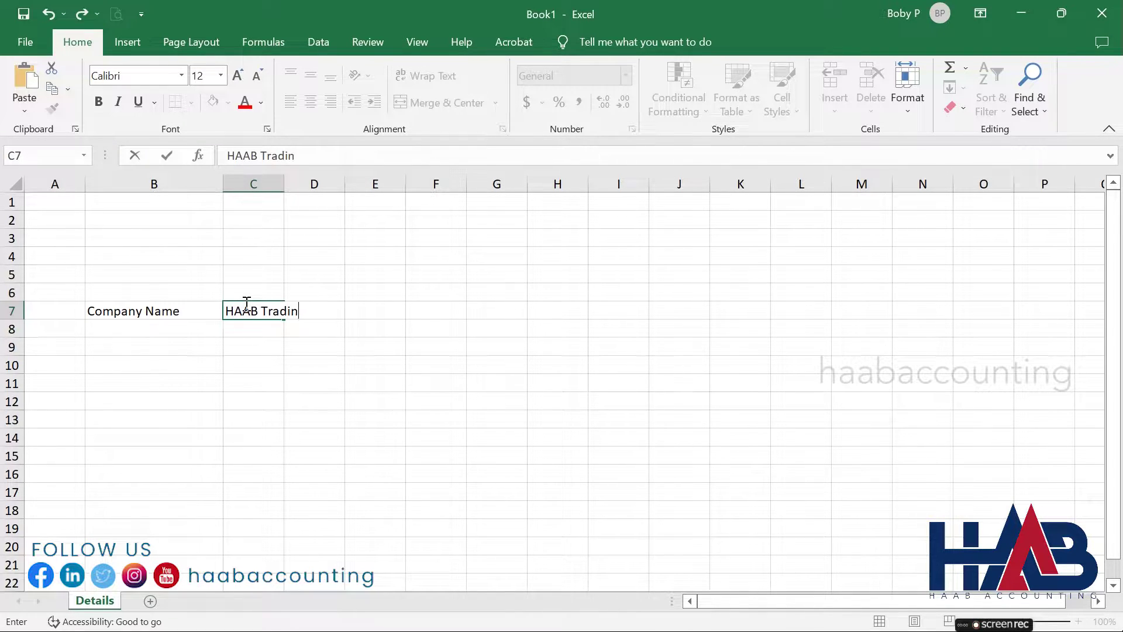
pyautogui.press('Return')
# Enter the Period label in B9 with dates 1-Oct in C9 and 31-Oct in D9.
pyautogui.press('Left')
pyautogui.press('Down')
pyautogui.write('P')
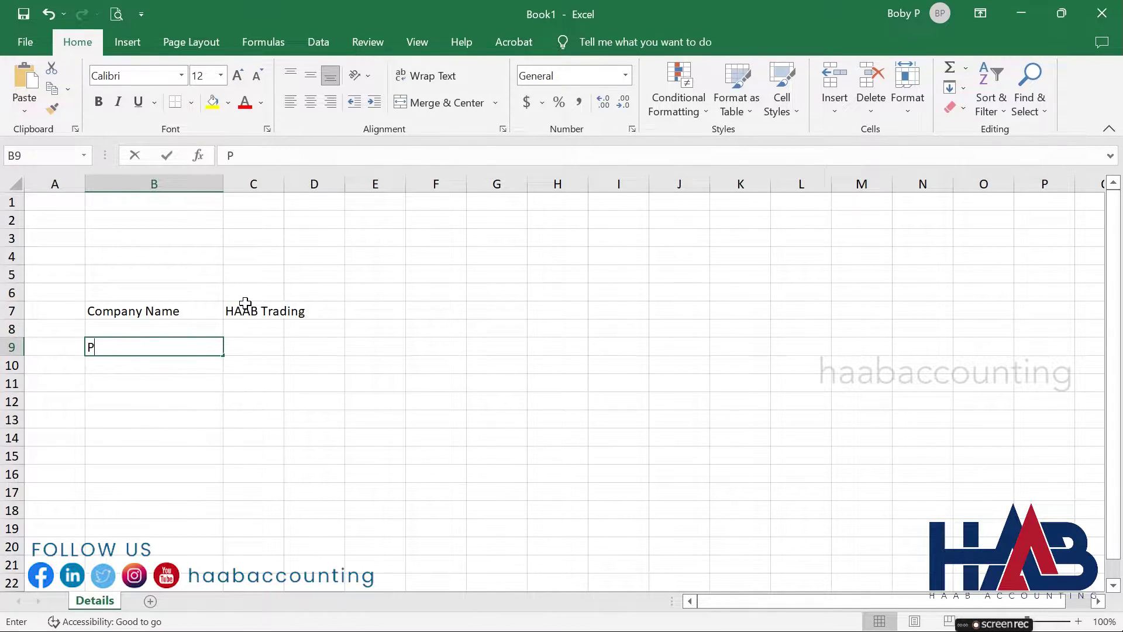
pyautogui.write('eriod')
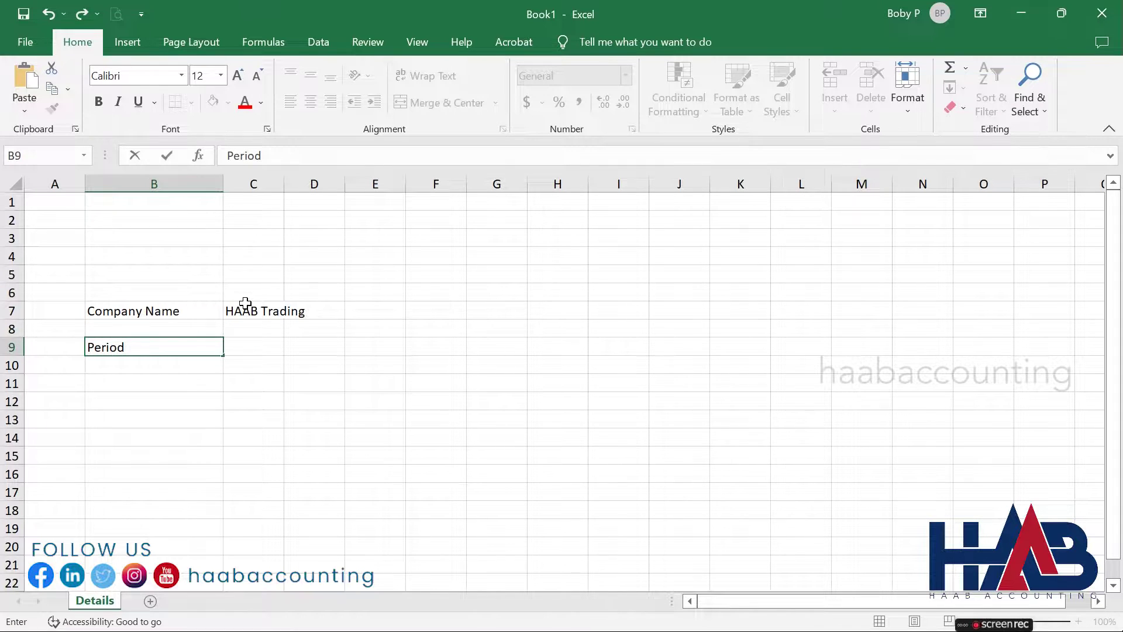
pyautogui.hotkey('ctrl', 'Return')
pyautogui.press('Right')
pyautogui.write('10-1')
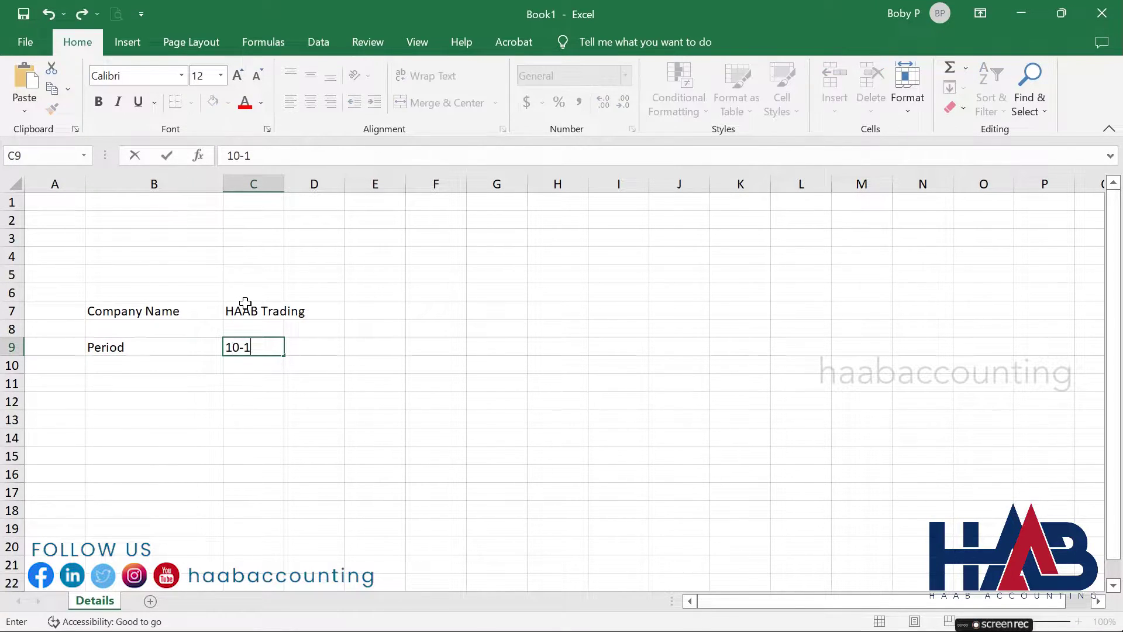
pyautogui.press('Right')
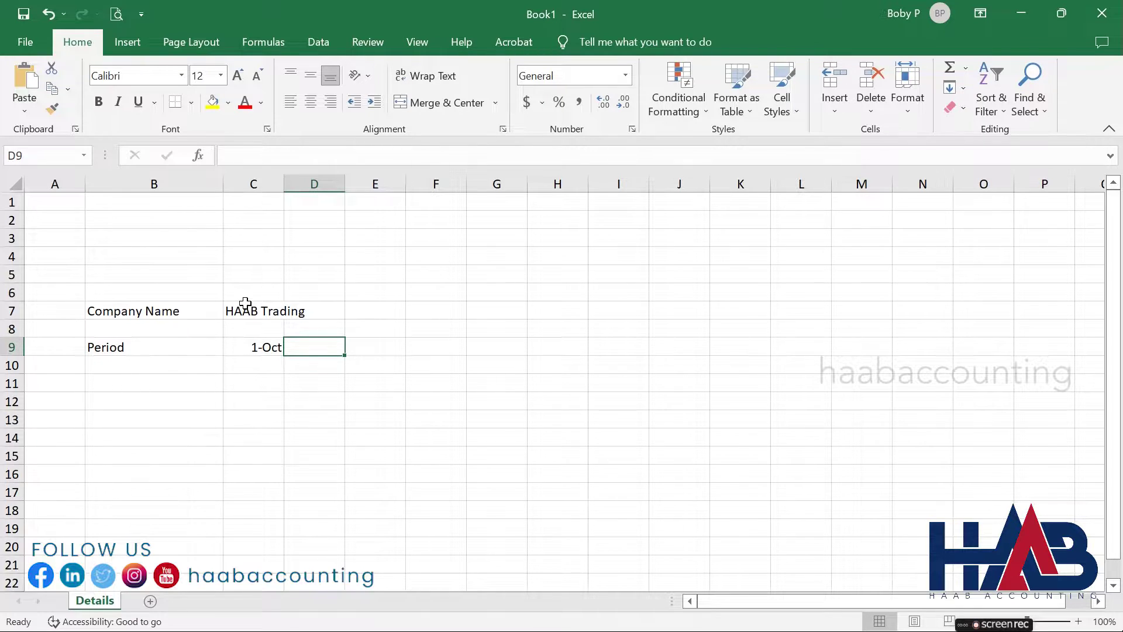
pyautogui.write('10-31')
pyautogui.press('Return')
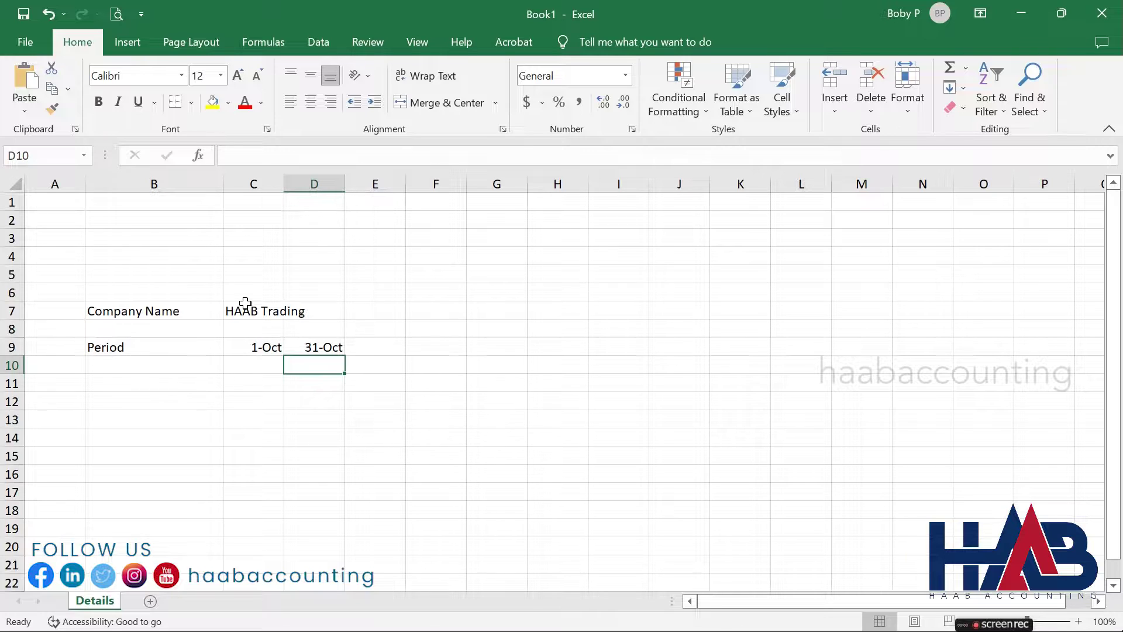
# Enter a C11 formula joining "For the period : " with the dates in C9 and D9.
pyautogui.press('Down')
pyautogui.press('Left')
pyautogui.write('=')
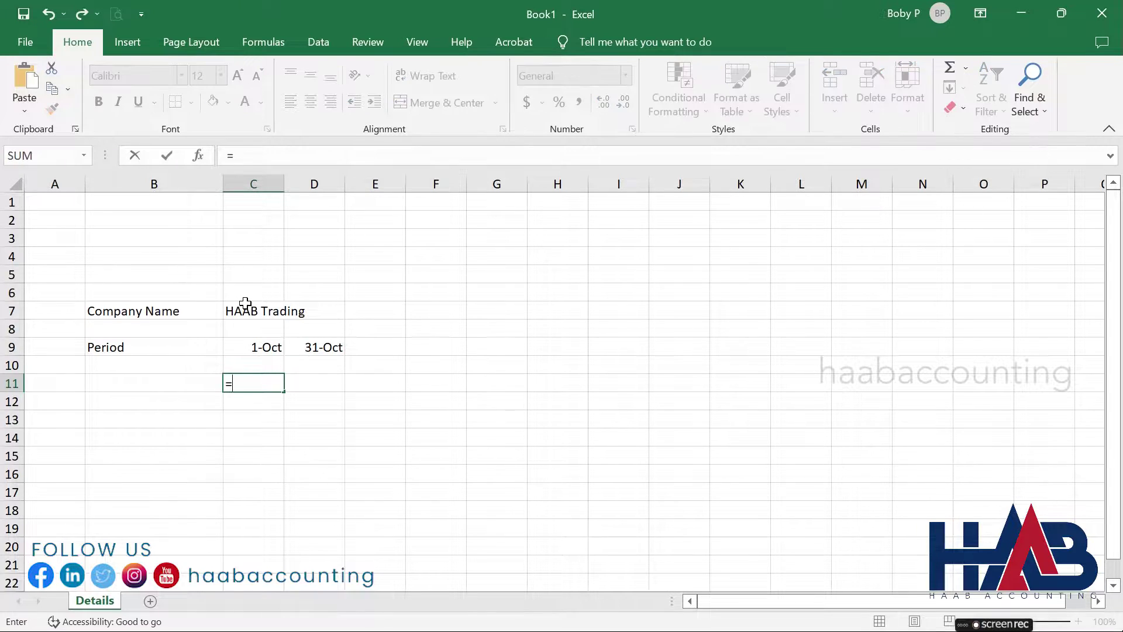
pyautogui.write('"For the period : "&')
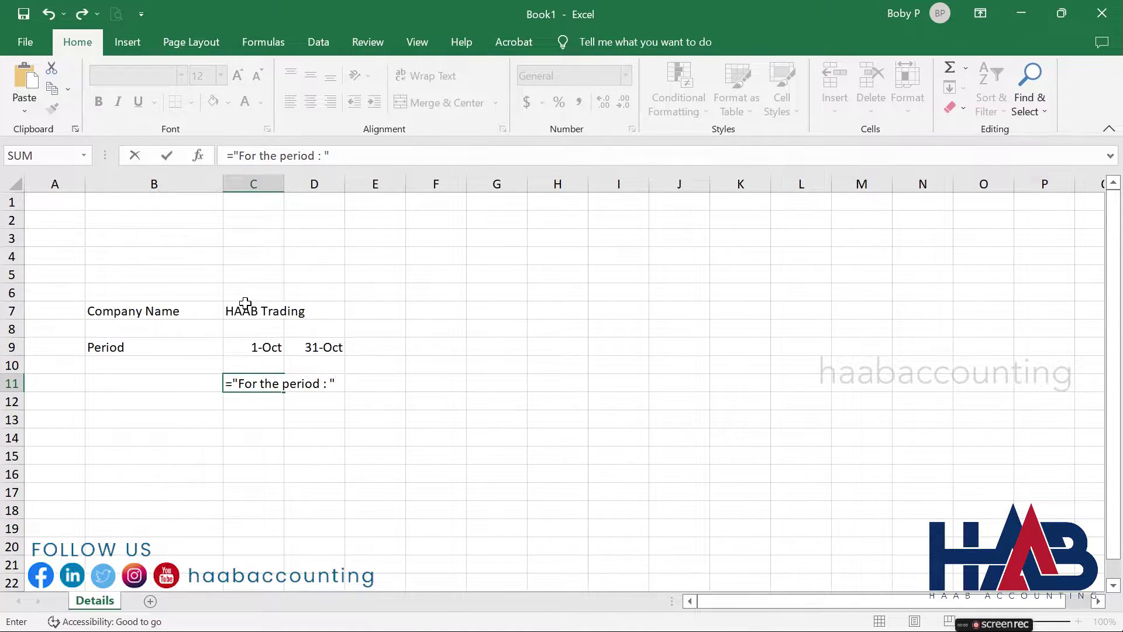
pyautogui.click(266, 345)
pyautogui.write('&" to')
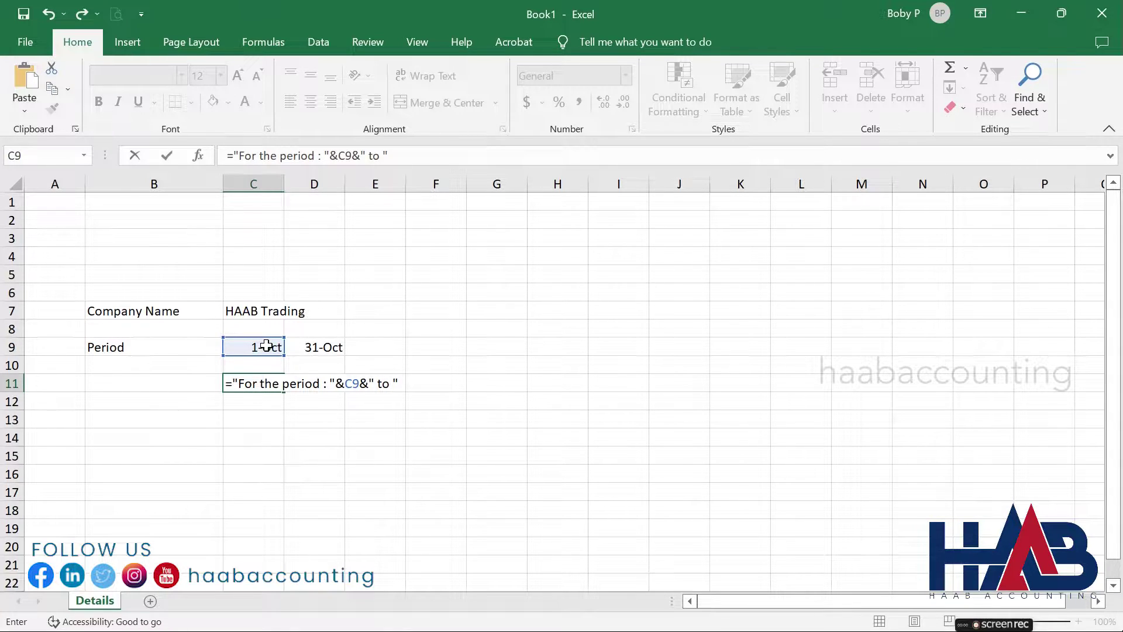
pyautogui.click(308, 346)
pyautogui.press('Return')
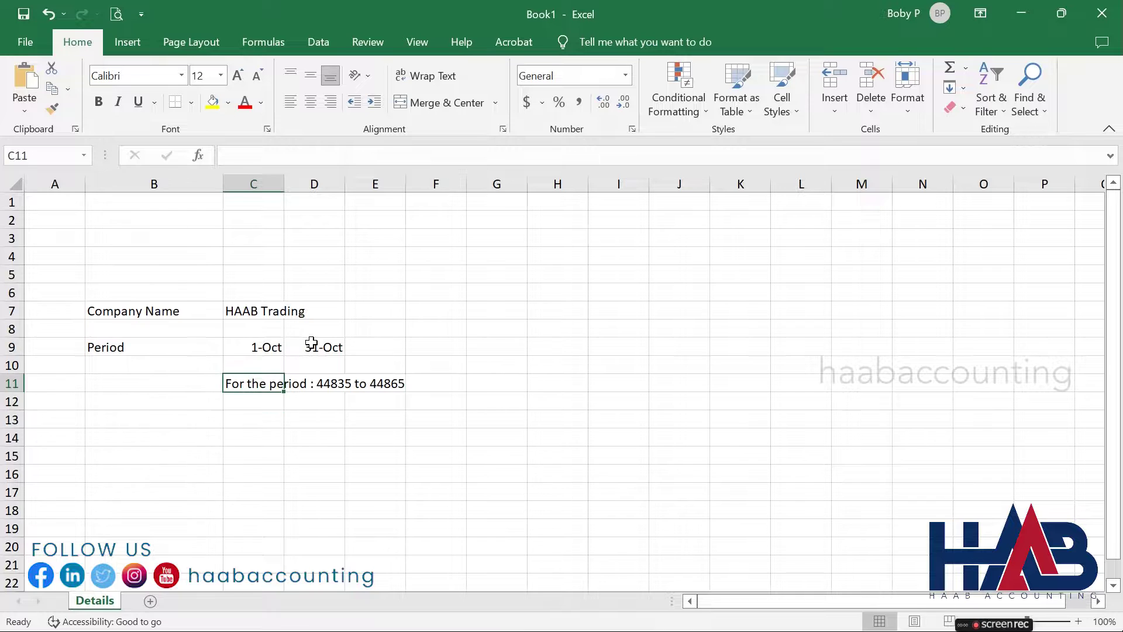
# Wrap both date references in TEXT(...,"dd-mm-yyyy") so C11 reads 01-10-2022 to 31-10-2022.
pyautogui.press('Up')
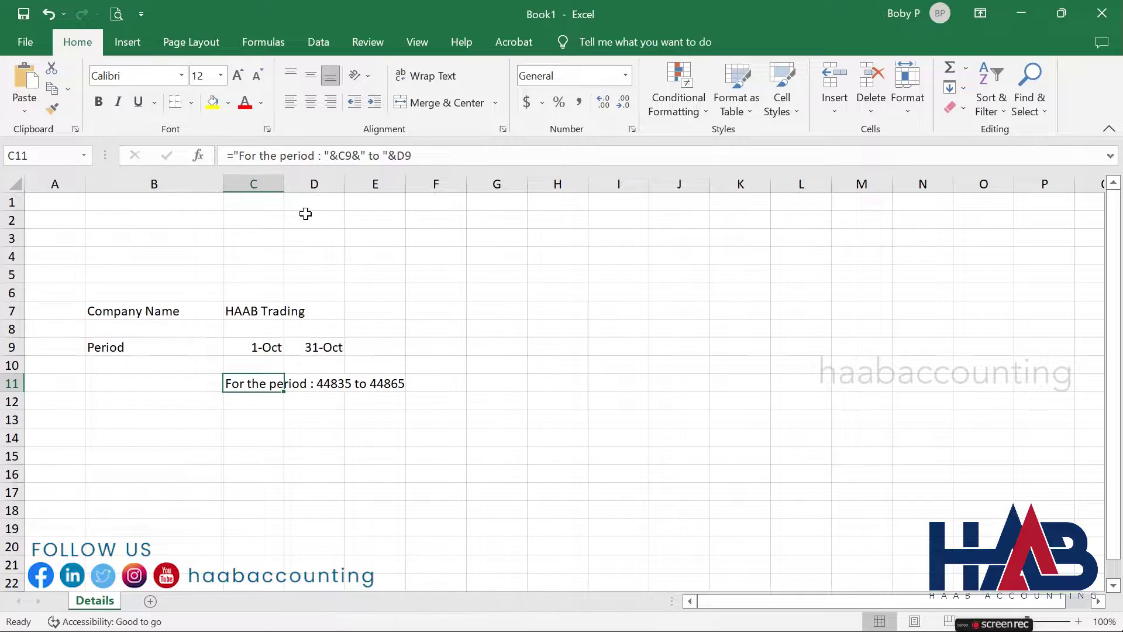
pyautogui.click(339, 155)
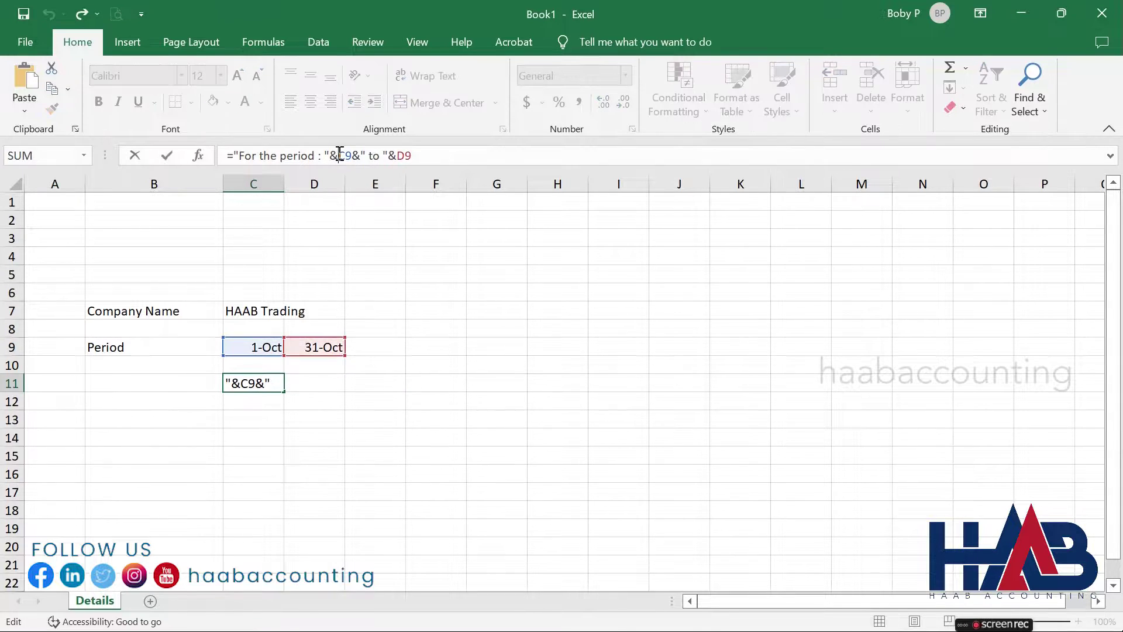
pyautogui.write('te')
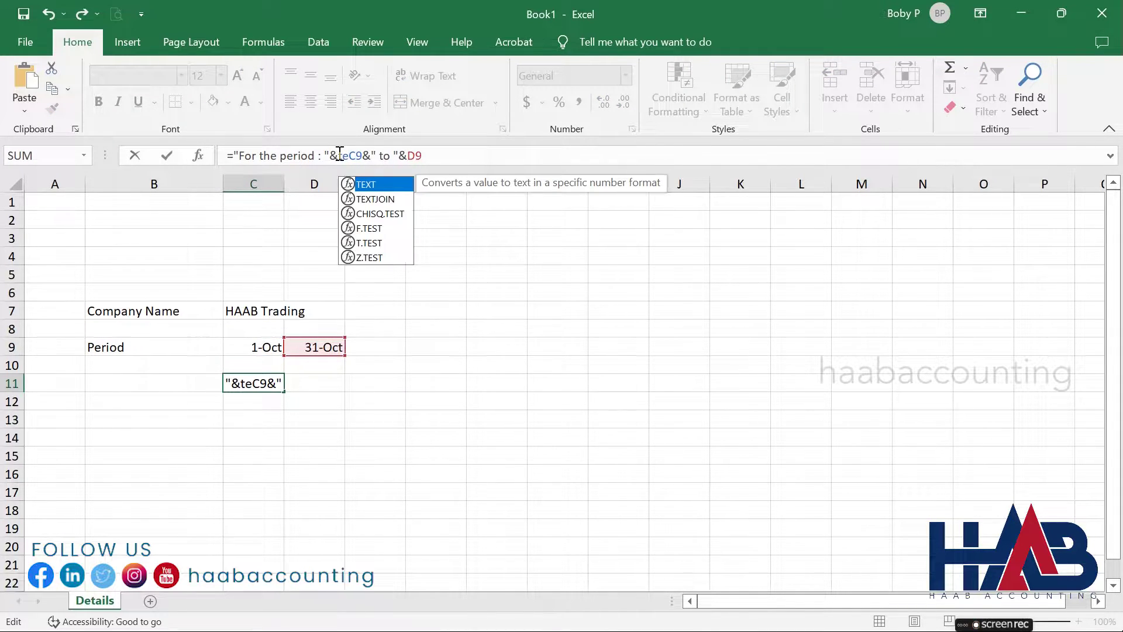
pyautogui.write('xt')
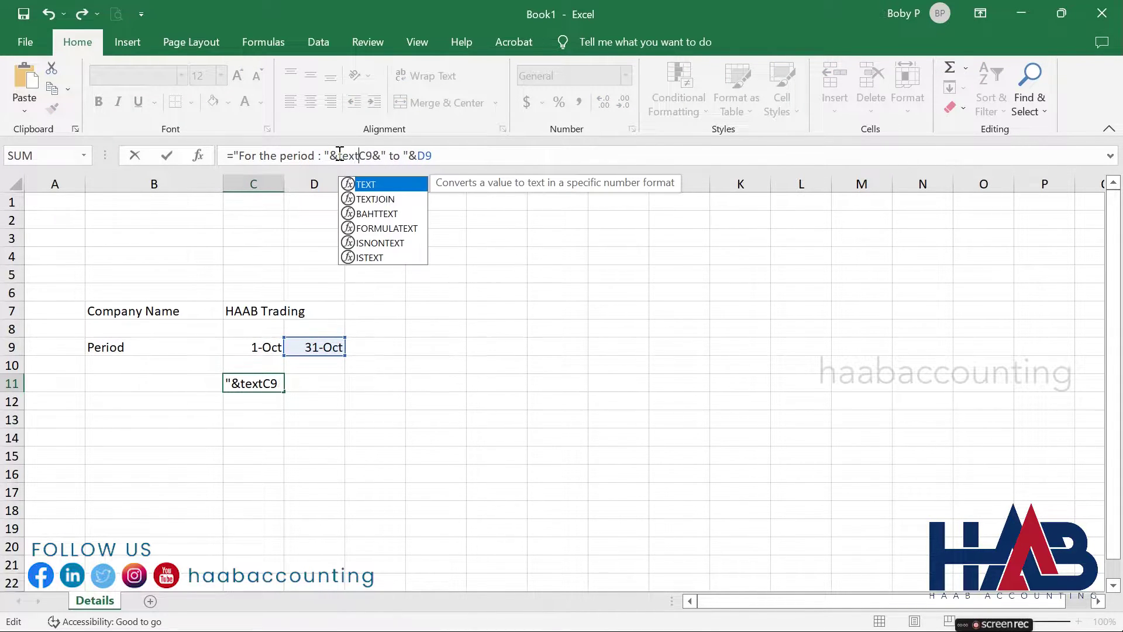
pyautogui.doubleClick(378, 184)
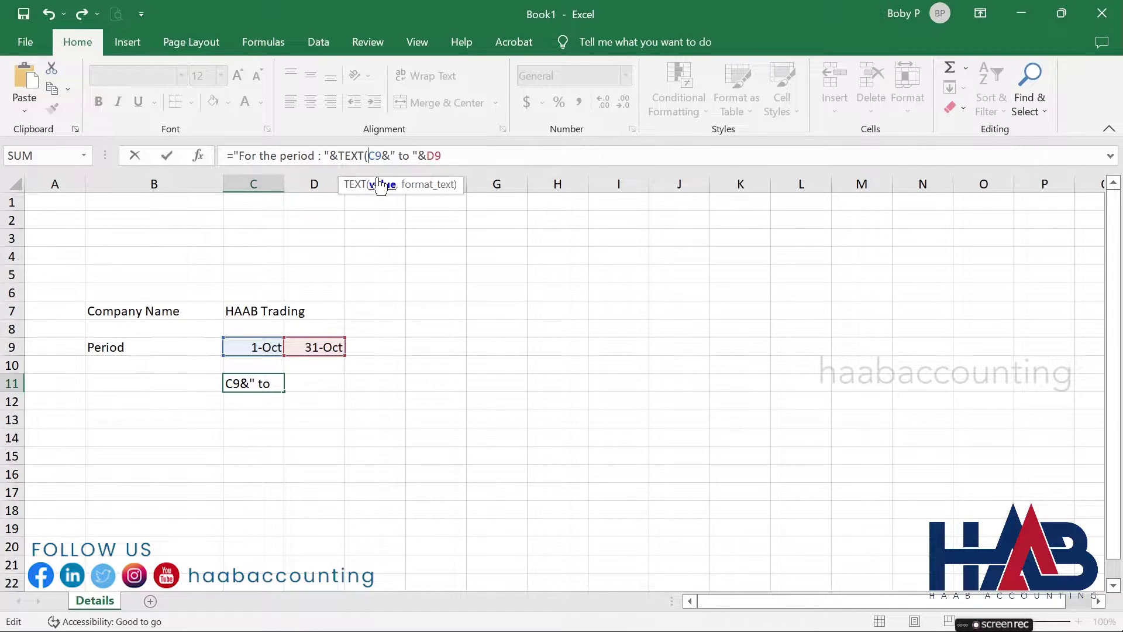
pyautogui.write(',')
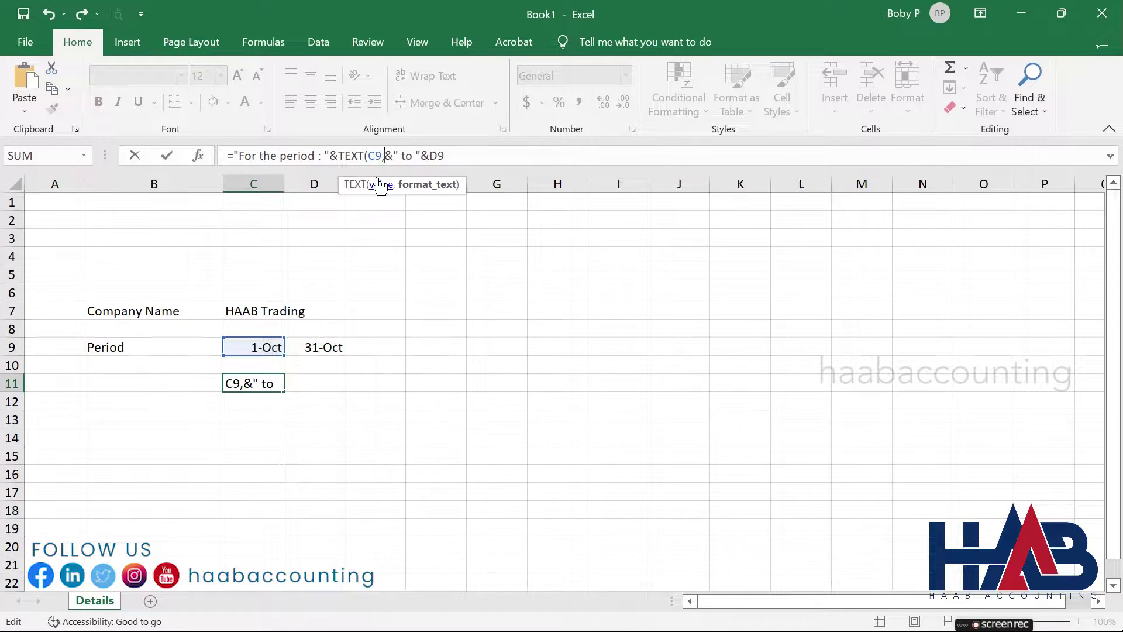
pyautogui.write('"')
pyautogui.write('dd-mm-yy')
pyautogui.write('yy')
pyautogui.write('")')
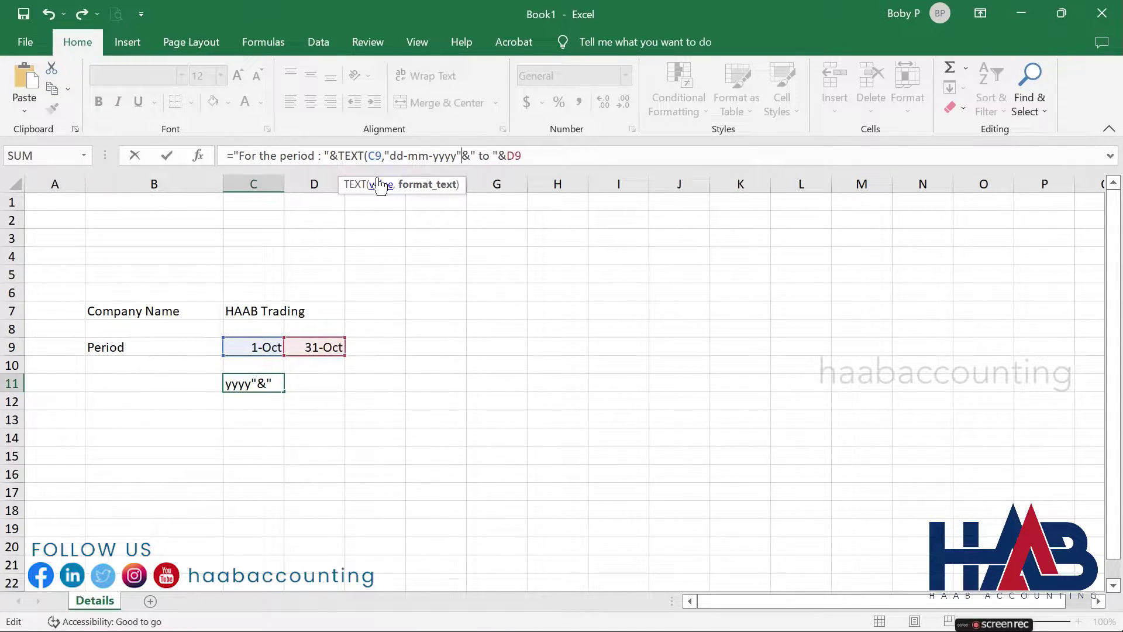
pyautogui.press('Right')
pyautogui.press('Right')
pyautogui.press('Right')
pyautogui.press('Right')
pyautogui.press('Right')
pyautogui.press('Right')
pyautogui.press('Right')
pyautogui.write('text')
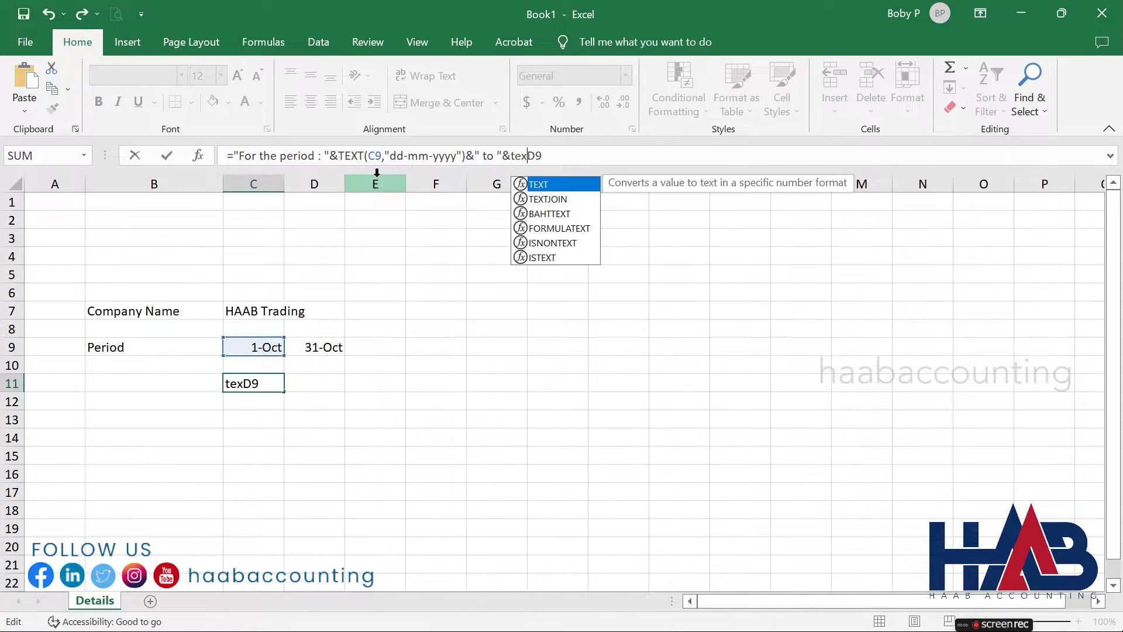
pyautogui.press('Tab')
pyautogui.write(',"dd-mm-yyyy')
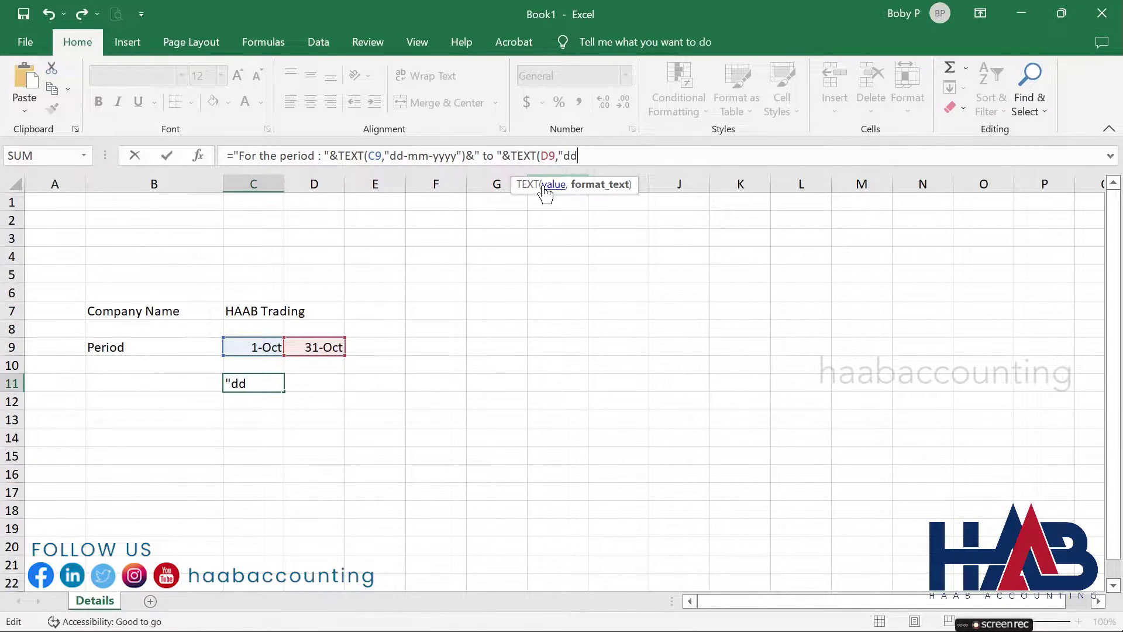
pyautogui.write('")')
pyautogui.press('Return')
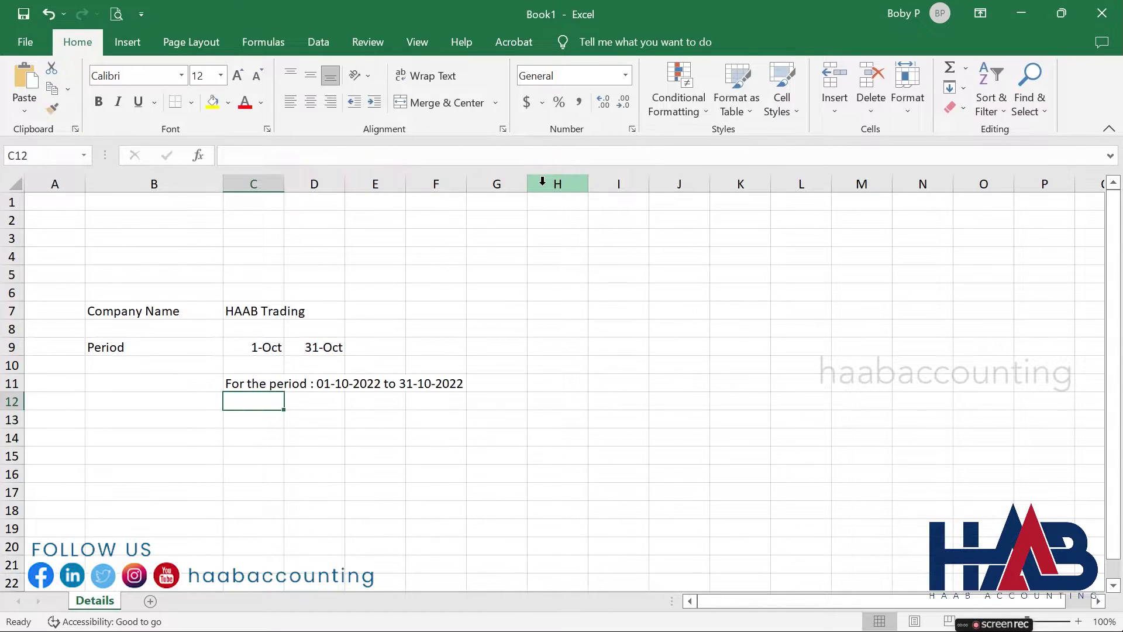
pyautogui.click(150, 601)
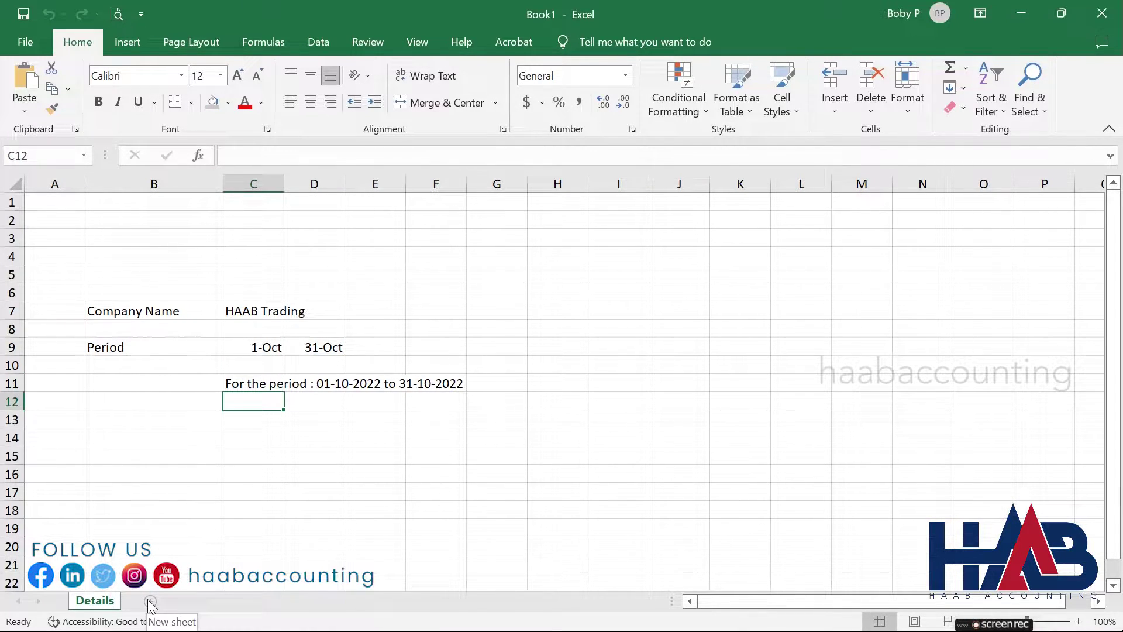
# Rename the new sheet to Dash Board.
pyautogui.click(150, 601)
pyautogui.doubleClick(150, 601)
pyautogui.write('Dash')
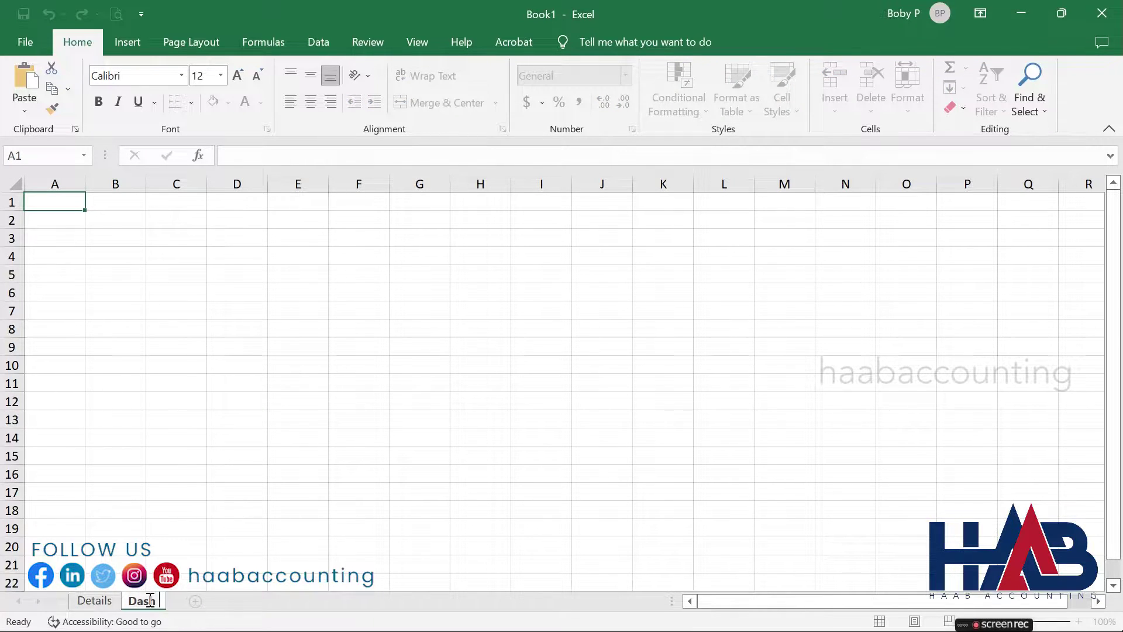
pyautogui.write(' Board')
pyautogui.press('Return')
# Enter the headings SALES, PURCAHSES, PROFIT/LOSS and VAT across row 6.
pyautogui.click(104, 293)
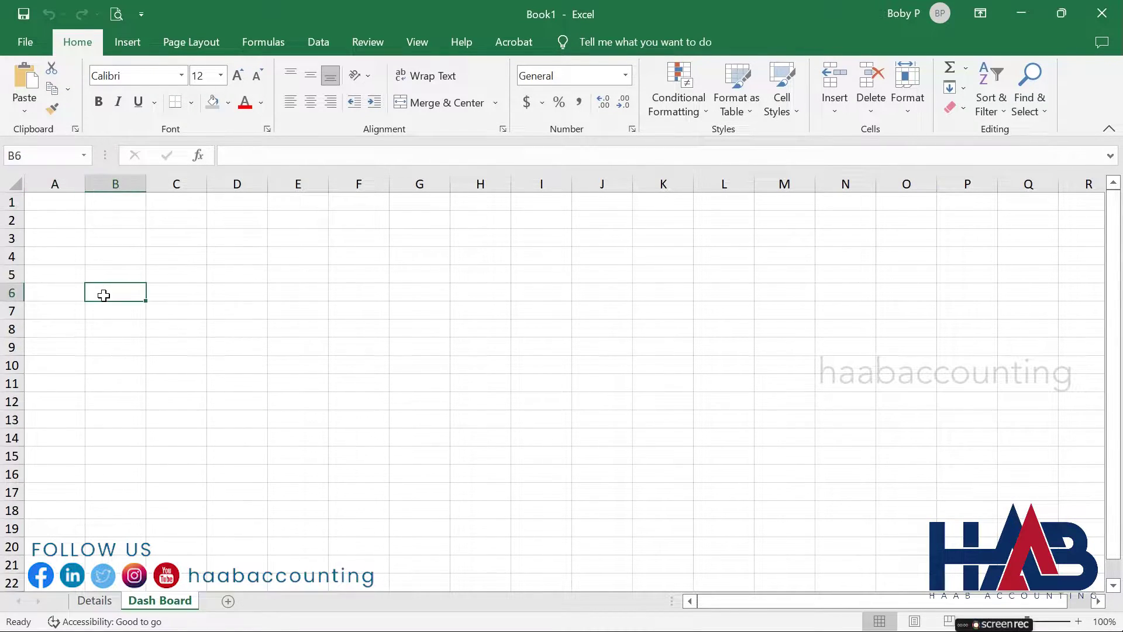
pyautogui.write('SALES')
pyautogui.press('Right')
pyautogui.press('Right')
pyautogui.write('PURCAHSES')
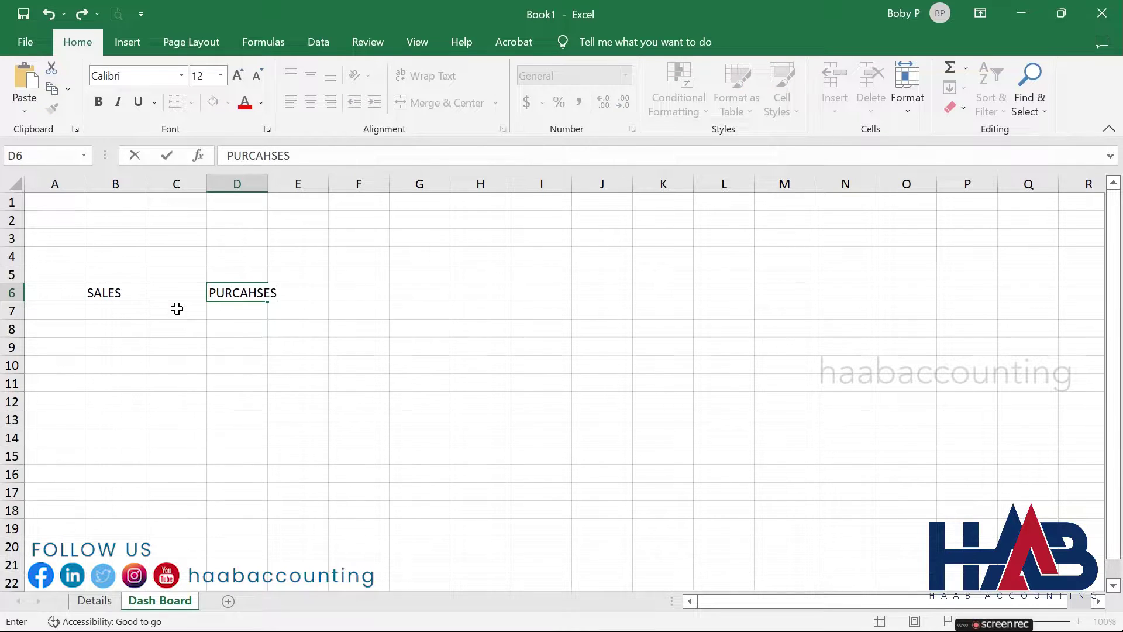
pyautogui.press('Right')
pyautogui.press('Right')
pyautogui.write('PROFIT/LOSS')
pyautogui.press('Return')
pyautogui.press('Up')
pyautogui.press('Right')
pyautogui.press('Right')
pyautogui.write('VAT')
pyautogui.press('Return')
# Fill SALES light green, PURCAHSES blue, PROFIT/LOSS gold and VAT light grey.
pyautogui.click(135, 293)
pyautogui.click(227, 102)
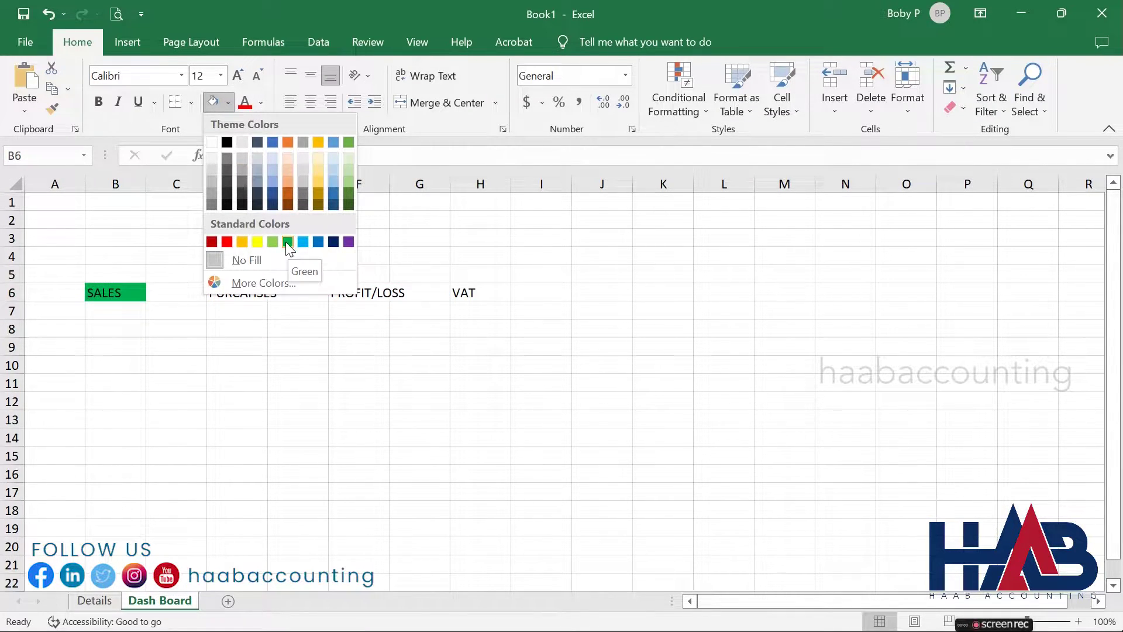
pyautogui.click(273, 241)
pyautogui.click(243, 293)
pyautogui.click(227, 102)
pyautogui.click(336, 186)
pyautogui.press('Right')
pyautogui.press('Right')
pyautogui.click(228, 102)
pyautogui.click(317, 179)
pyautogui.press('Right')
pyautogui.press('Right')
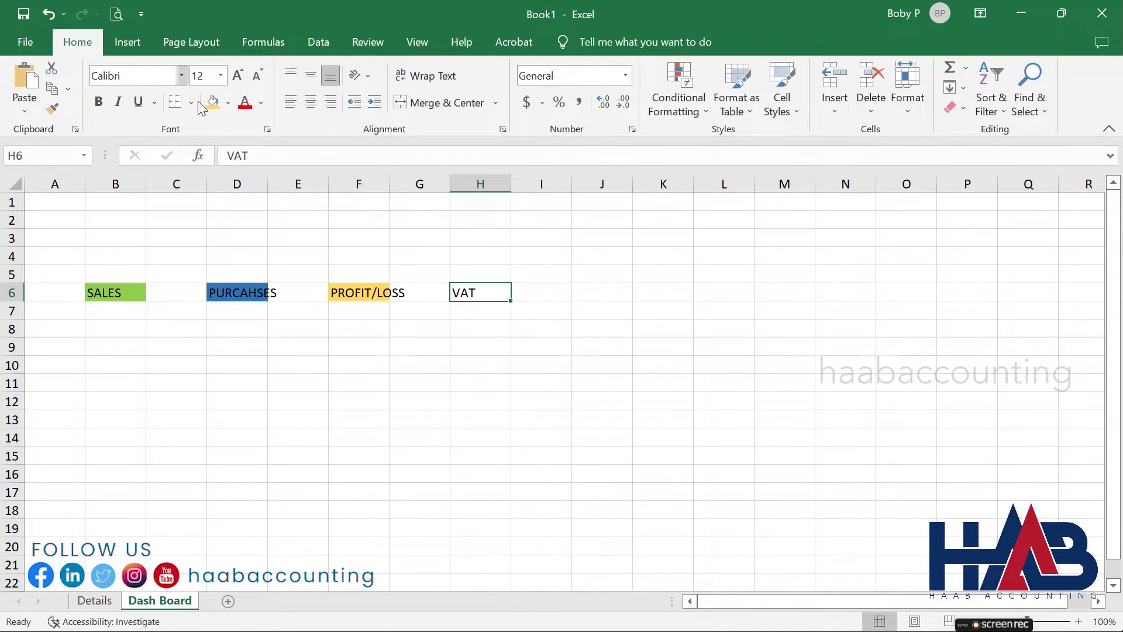
pyautogui.click(228, 102)
pyautogui.click(337, 179)
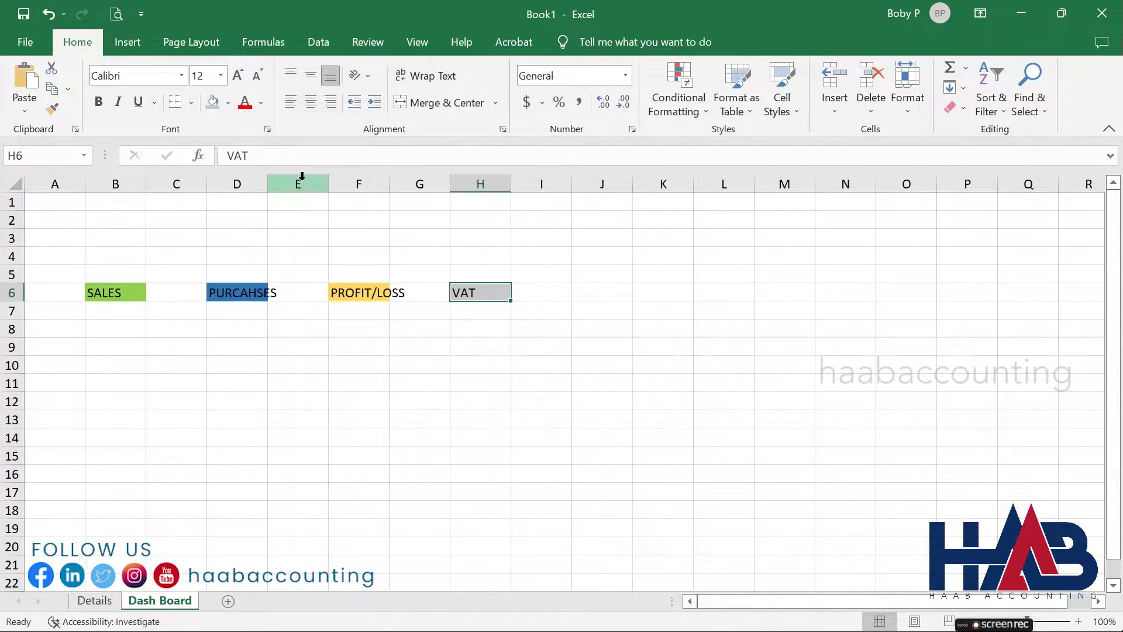
# Widen heading columns B, D, F and H equally and make row 6 taller.
pyautogui.doubleClick(146, 184)
pyautogui.click(480, 184)
pyautogui.keyDown('ctrl'); pyautogui.click(123, 186); pyautogui.keyUp('ctrl')
pyautogui.keyDown('ctrl'); pyautogui.click(213, 186); pyautogui.keyUp('ctrl')
pyautogui.keyDown('ctrl'); pyautogui.click(339, 185); pyautogui.keyUp('ctrl')
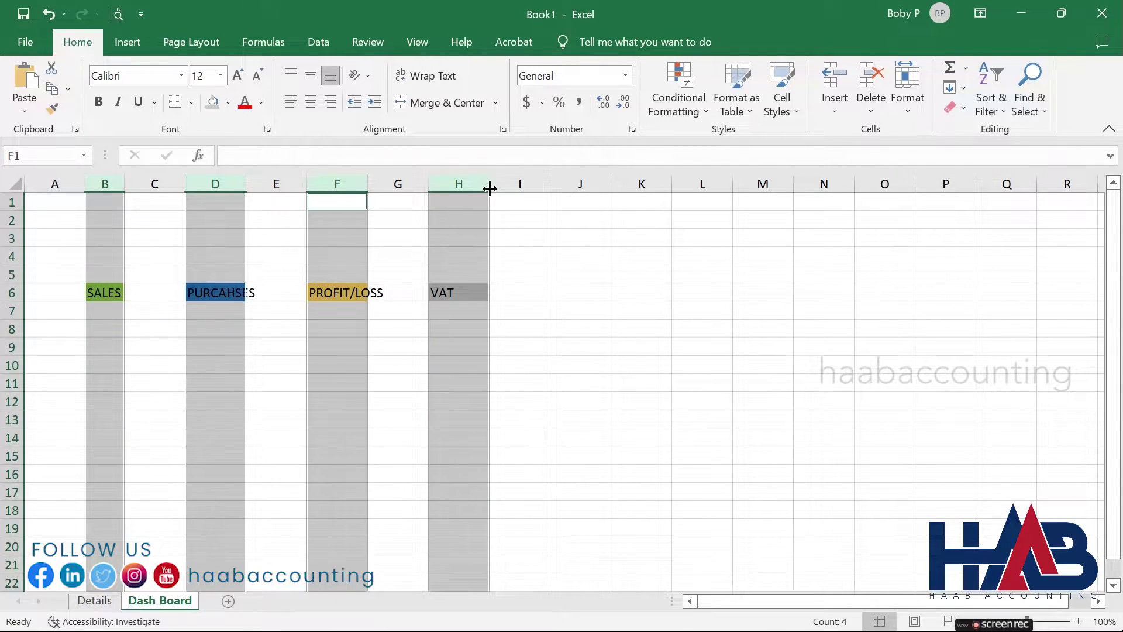
pyautogui.moveTo(489, 185); pyautogui.dragTo(508, 178)
pyautogui.click(263, 292)
pyautogui.moveTo(11, 301); pyautogui.dragTo(12, 320)
# Format the row 6 headings as bold Arial, centred vertically and horizontally.
pyautogui.click(12, 310)
pyautogui.click(182, 75)
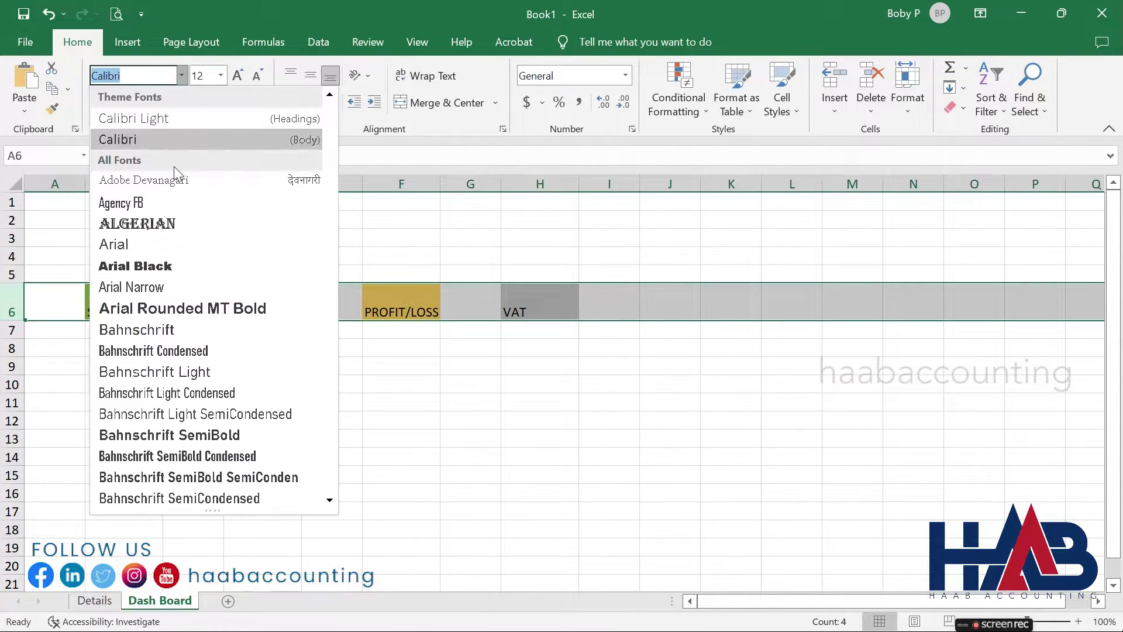
pyautogui.click(94, 168)
pyautogui.click(98, 102)
pyautogui.click(310, 76)
pyautogui.click(311, 102)
# Widen columns B, D, F and H further and make row 7 taller for the values.
pyautogui.click(124, 184)
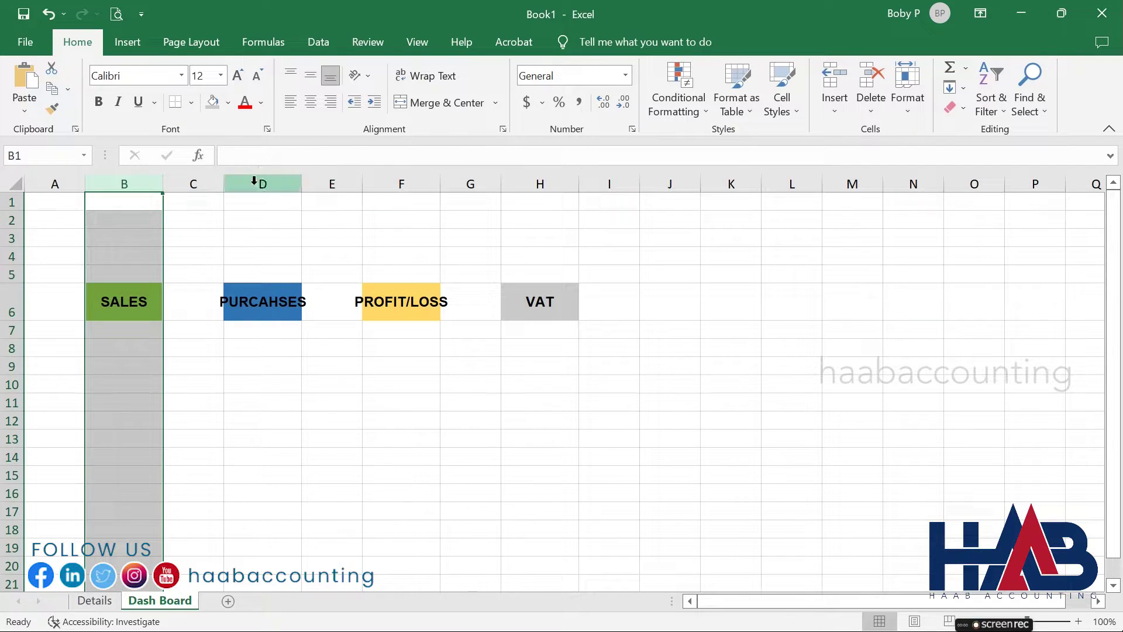
pyautogui.keyDown('ctrl'); pyautogui.click(262, 183); pyautogui.keyUp('ctrl')
pyautogui.keyDown('ctrl'); pyautogui.click(401, 183); pyautogui.keyUp('ctrl')
pyautogui.keyDown('ctrl'); pyautogui.click(540, 185); pyautogui.keyUp('ctrl')
pyautogui.moveTo(440, 183); pyautogui.dragTo(458, 181)
pyautogui.click(248, 328)
pyautogui.moveTo(18, 339); pyautogui.dragTo(22, 358)
# Add outside borders around the boxes B6:B7, D6:D7, F6:F7 and H6:H7.
pyautogui.moveTo(128, 302); pyautogui.dragTo(129, 339)
pyautogui.click(191, 102)
pyautogui.click(211, 262)
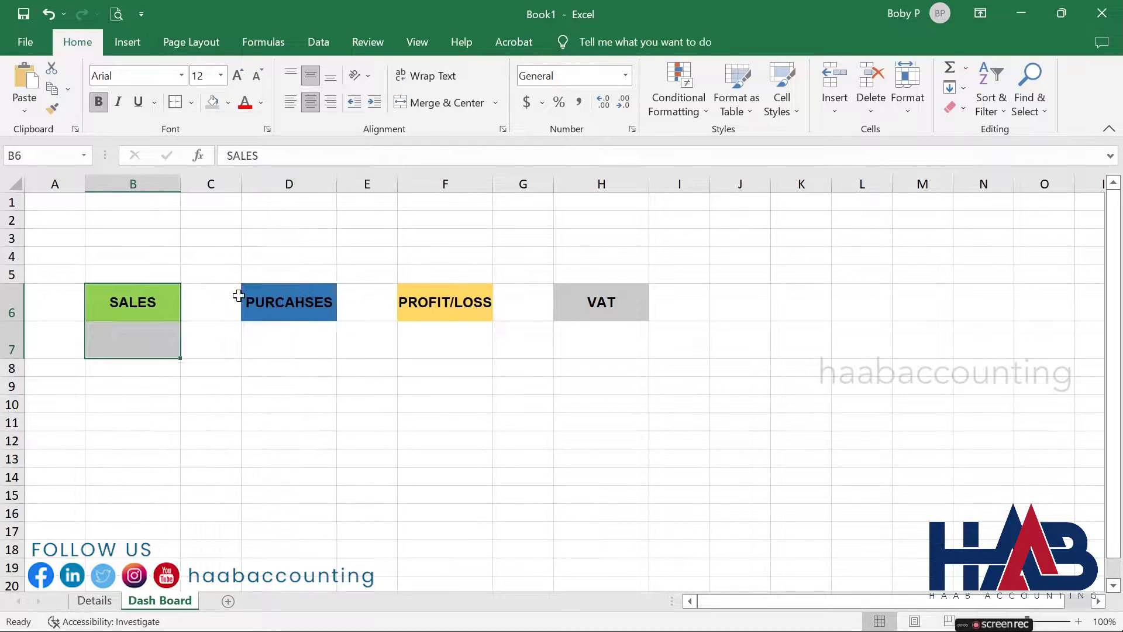
pyautogui.moveTo(289, 301); pyautogui.dragTo(289, 342)
pyautogui.click(175, 103)
pyautogui.moveTo(445, 302); pyautogui.dragTo(445, 342)
pyautogui.click(175, 102)
pyautogui.moveTo(601, 302); pyautogui.dragTo(597, 339)
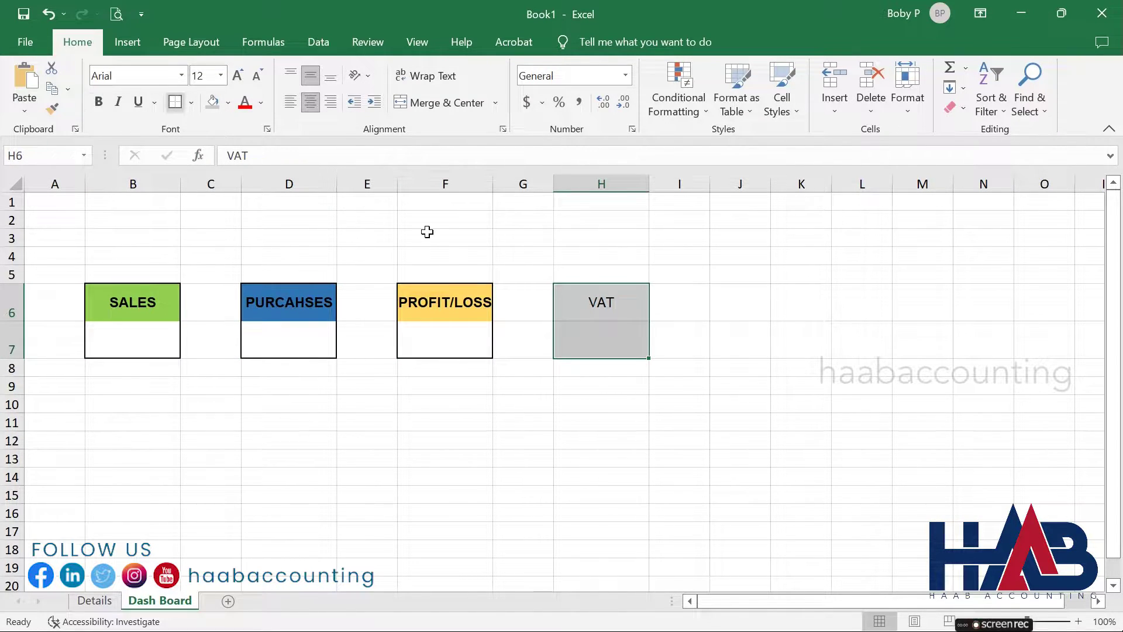
pyautogui.click(299, 235)
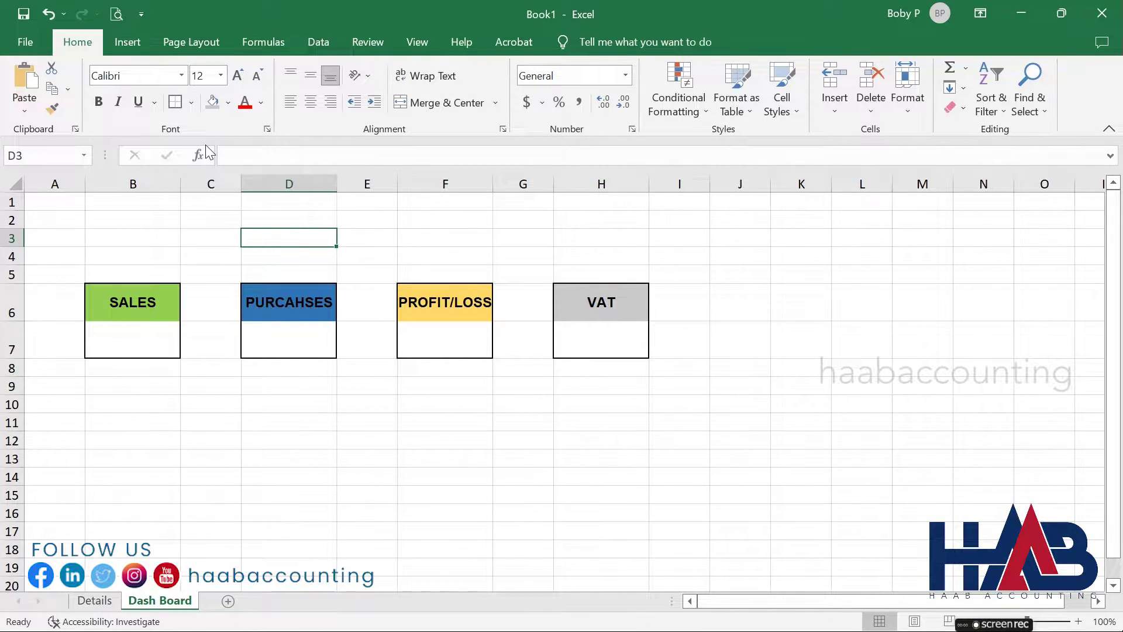
pyautogui.moveTo(166, 220); pyautogui.dragTo(608, 226)
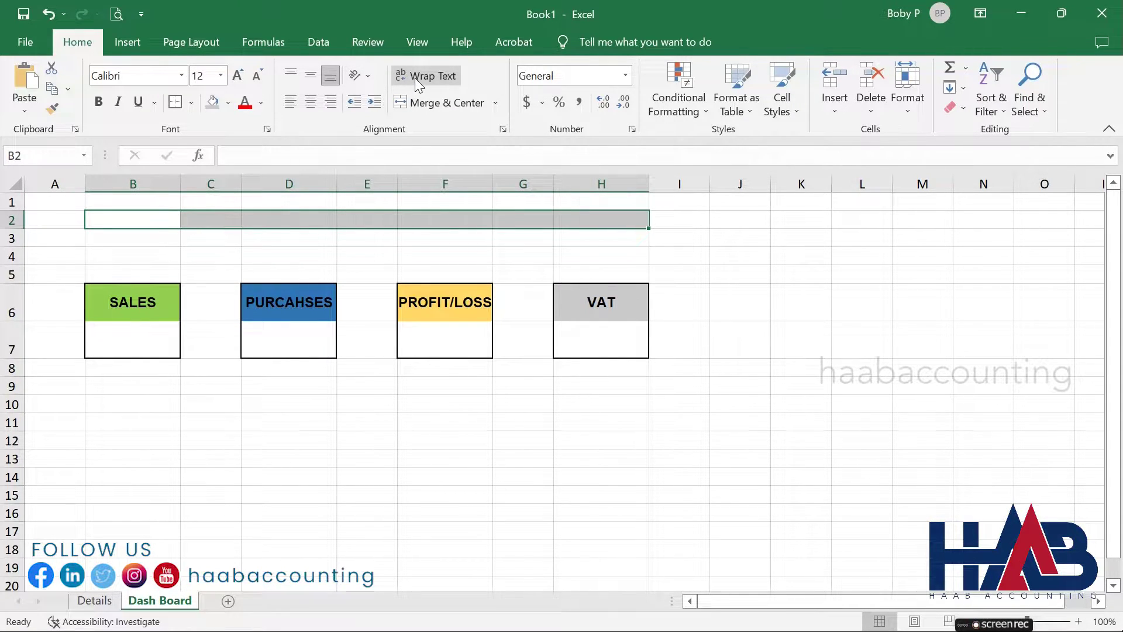
# Merge and centre B2:H2 and link it to the company name with =Details!C7.
pyautogui.click(415, 100)
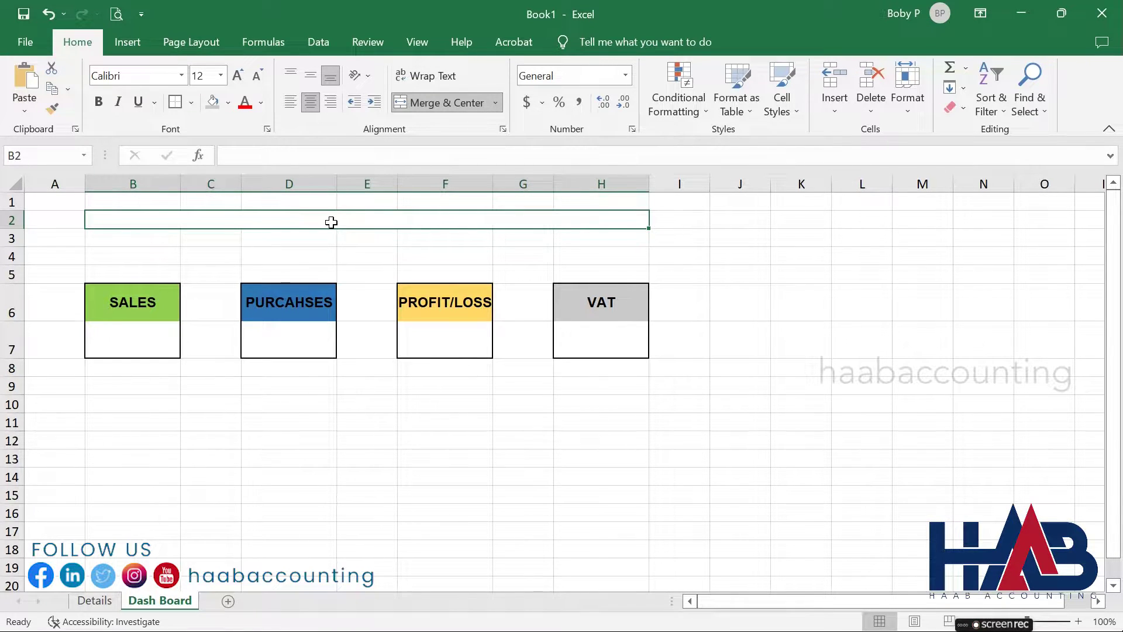
pyautogui.write('=')
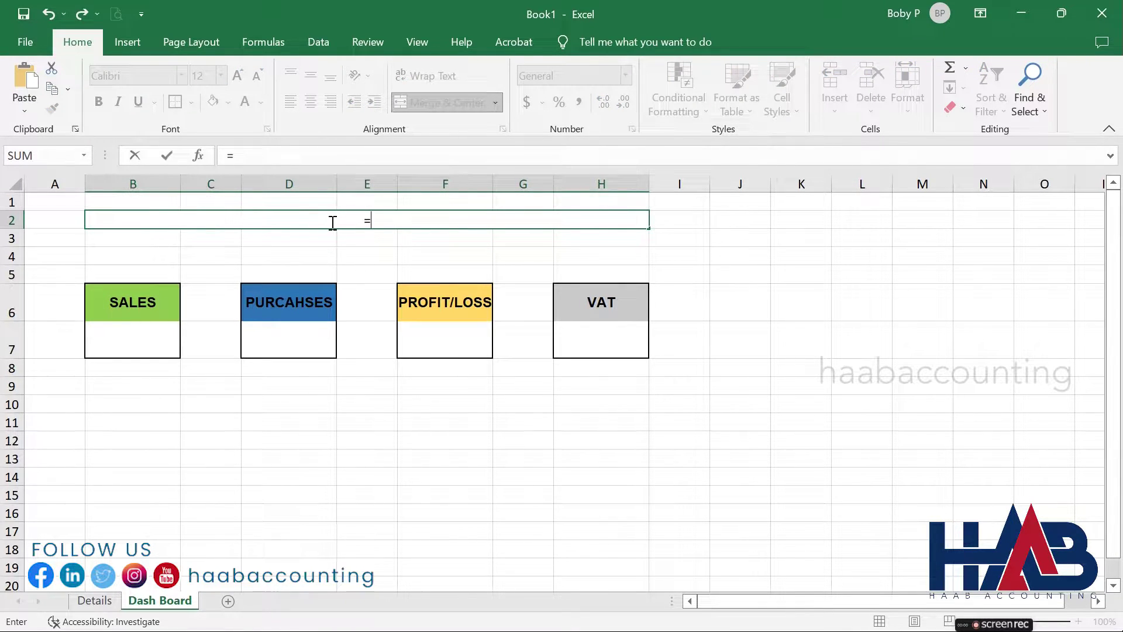
pyautogui.click(109, 602)
pyautogui.click(251, 319)
pyautogui.press('Return')
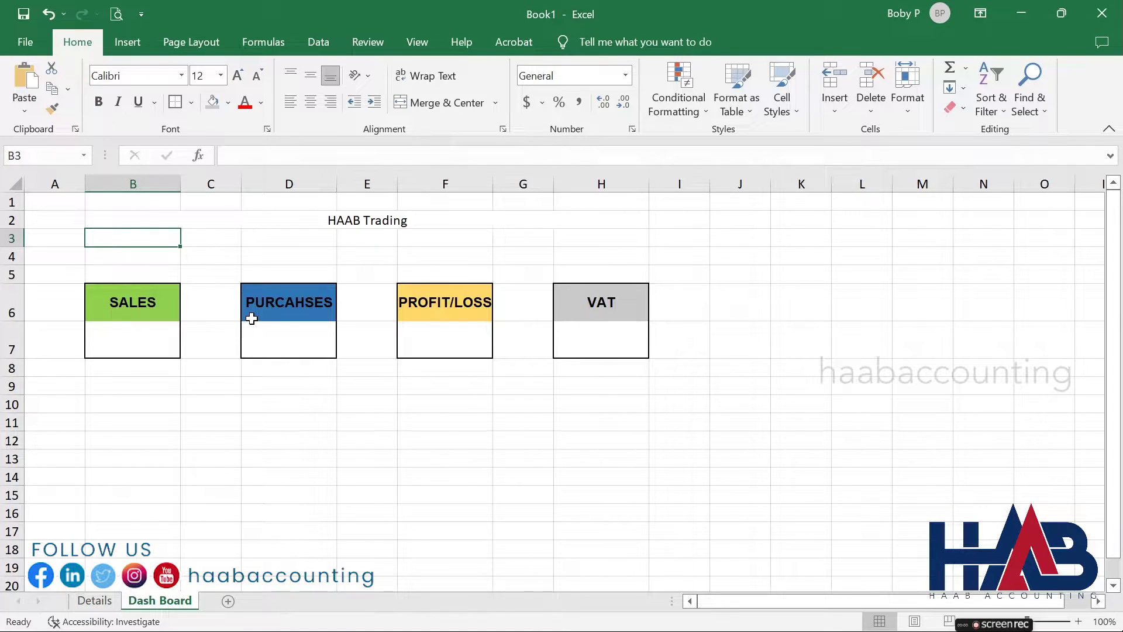
# Format the HAAB Trading title as bold Arial with a larger font size.
pyautogui.click(193, 220)
pyautogui.click(98, 101)
pyautogui.click(181, 76)
pyautogui.click(113, 241)
pyautogui.click(237, 79)
pyautogui.click(165, 261)
# Merge and centre B3:H3 and link it to the period line with =Details!C11.
pyautogui.moveTo(171, 241); pyautogui.dragTo(602, 241)
pyautogui.click(446, 102)
pyautogui.write('=')
pyautogui.click(95, 601)
pyautogui.click(249, 383)
pyautogui.press('Return')
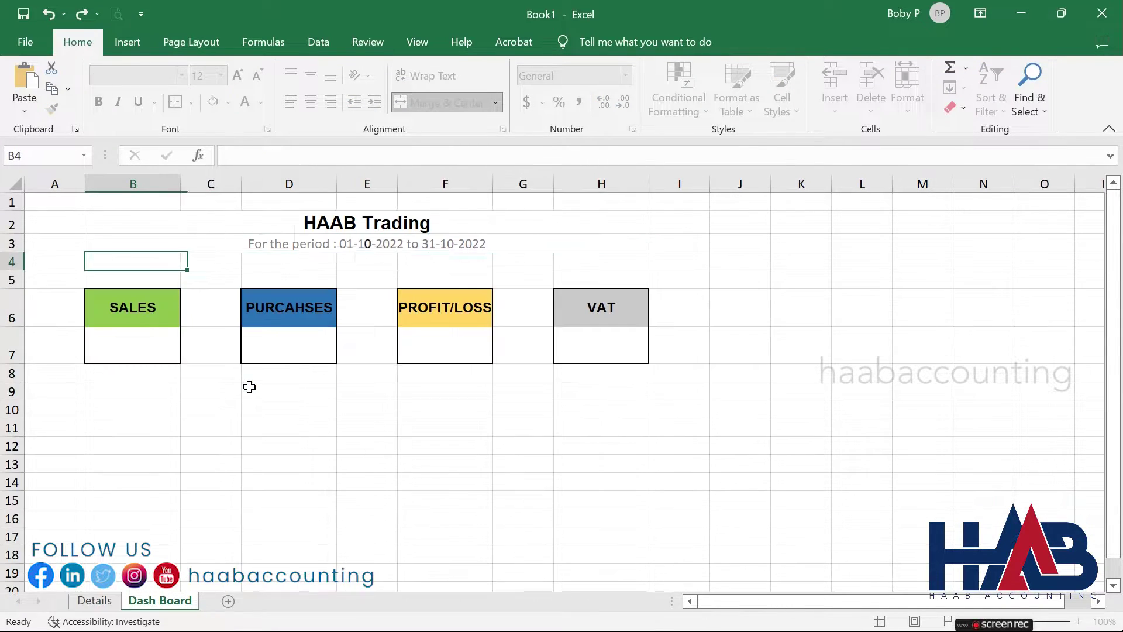
# Add a new worksheet and name it Sales.
pyautogui.click(386, 404)
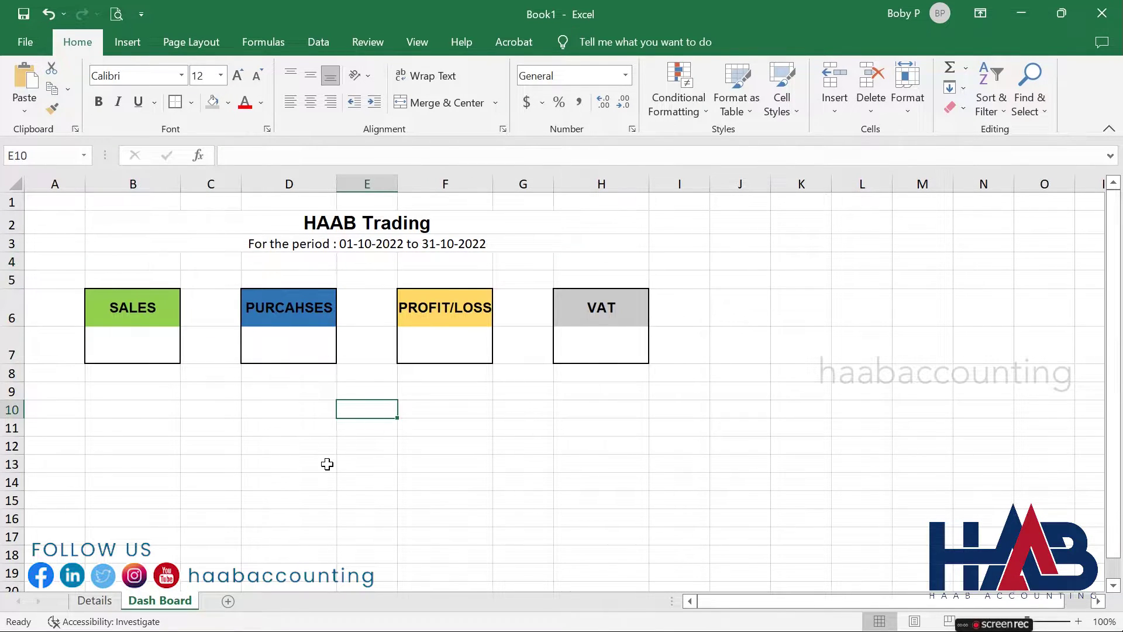
pyautogui.click(229, 600)
pyautogui.doubleClick(225, 601)
pyautogui.write('Sales')
pyautogui.press('Return')
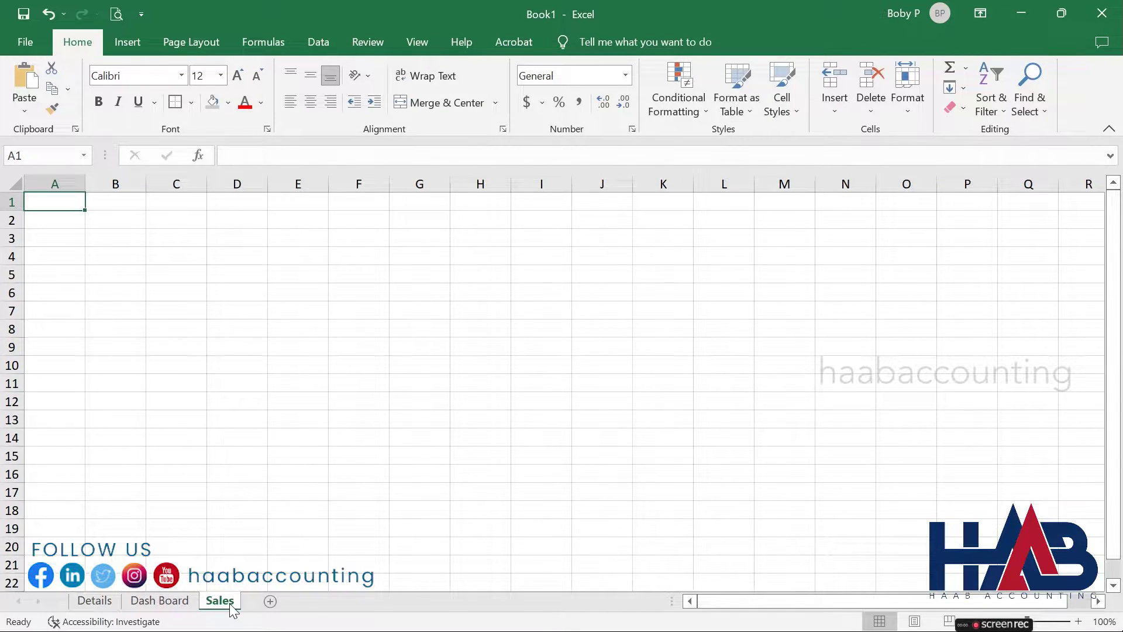
# Enter =Details!C7 in A1, Sales in A2 and =Details!C11 in A3.
pyautogui.write('=')
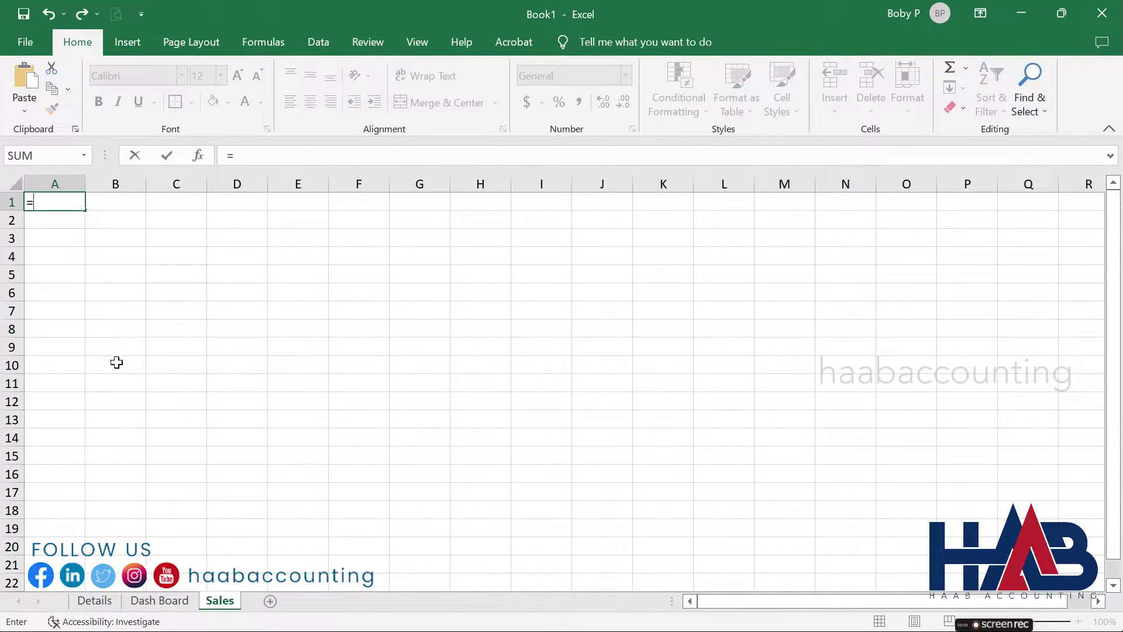
pyautogui.click(95, 600)
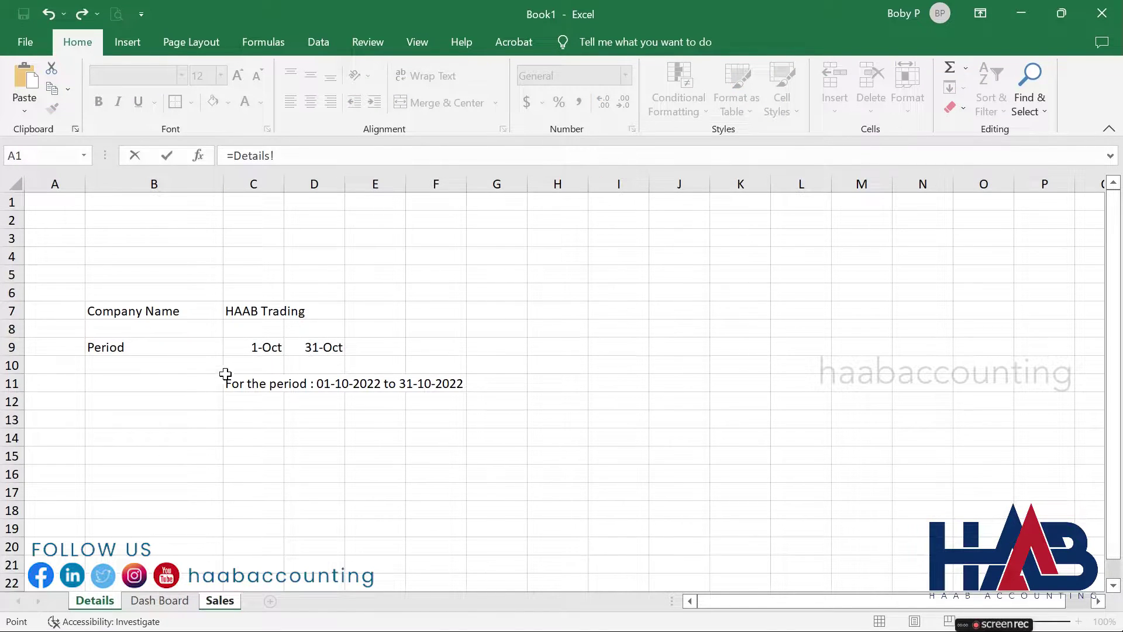
pyautogui.click(244, 318)
pyautogui.press('Return')
pyautogui.write('Sales')
pyautogui.press('Return')
pyautogui.write('=')
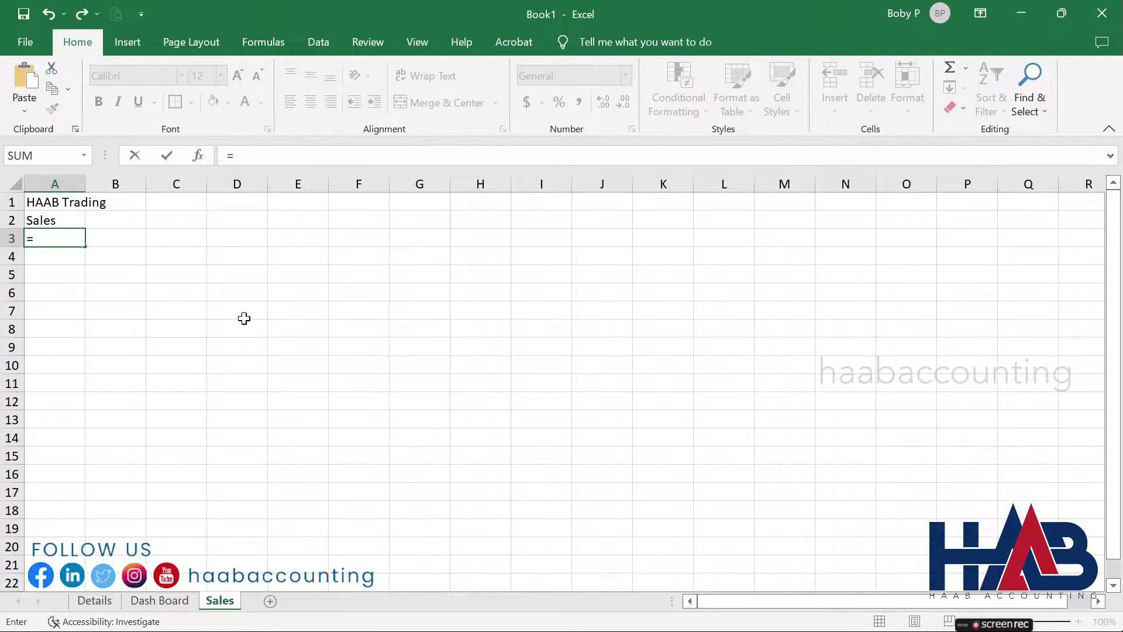
pyautogui.click(117, 602)
pyautogui.click(254, 384)
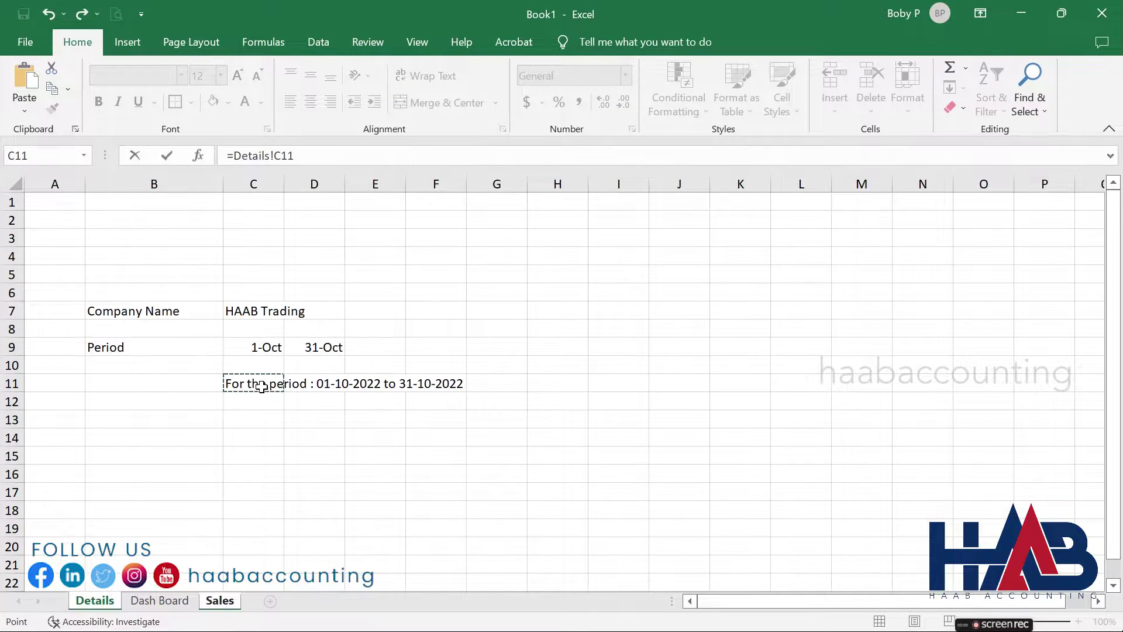
pyautogui.press('Return')
# Type the headings Date, Invoice No and Customer Name in A4:C4.
pyautogui.write('Da')
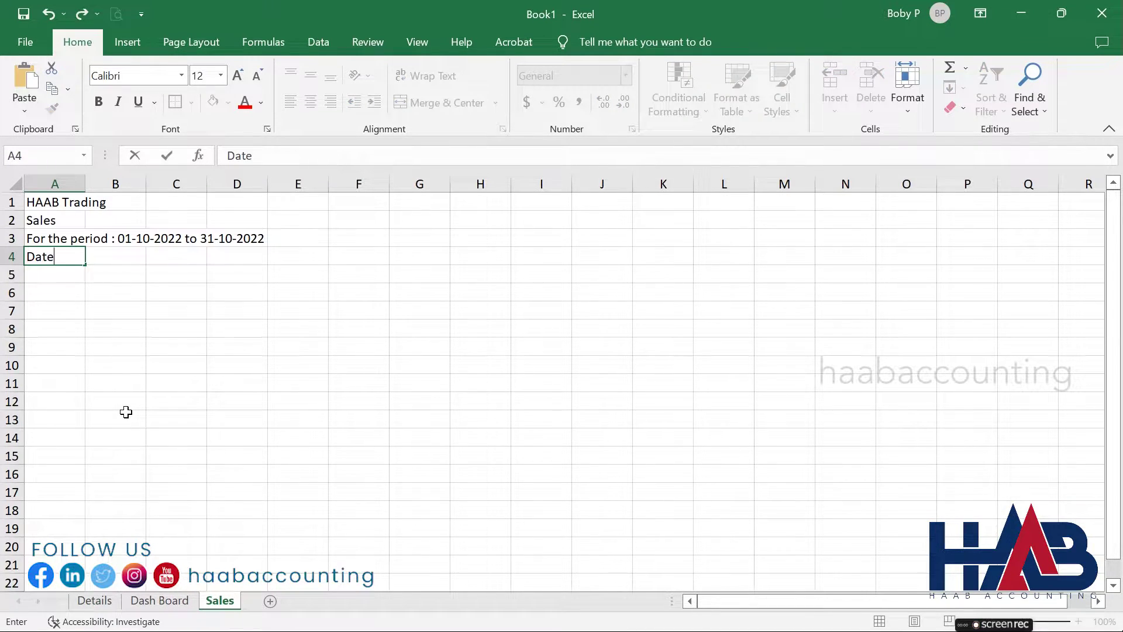
pyautogui.write('te')
pyautogui.press('Tab')
pyautogui.write('Invoice No')
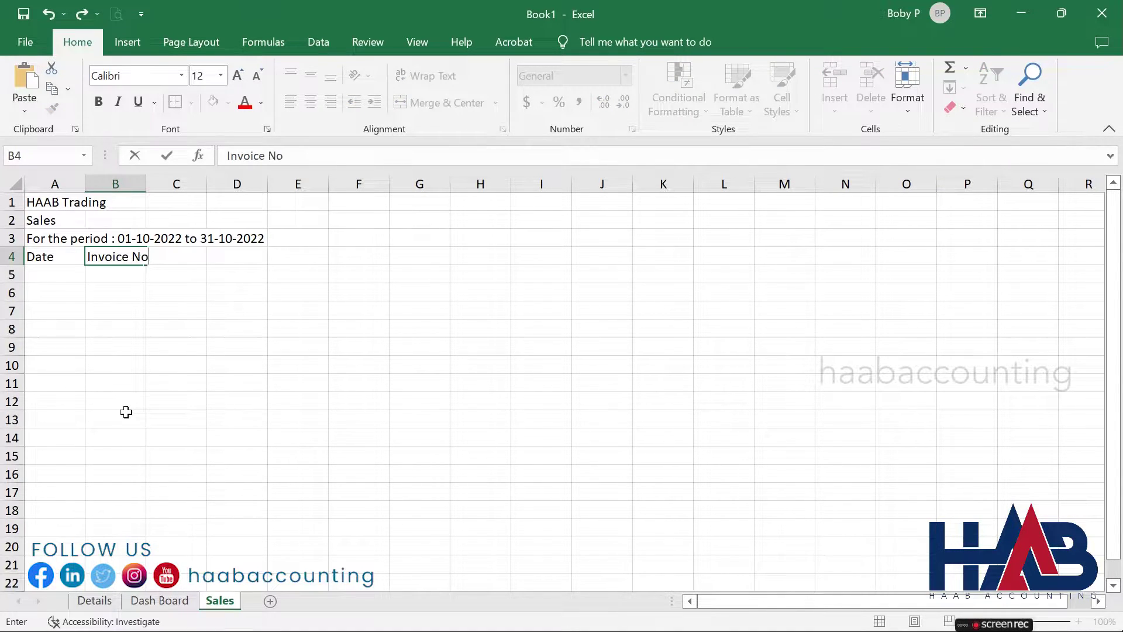
pyautogui.press('Tab')
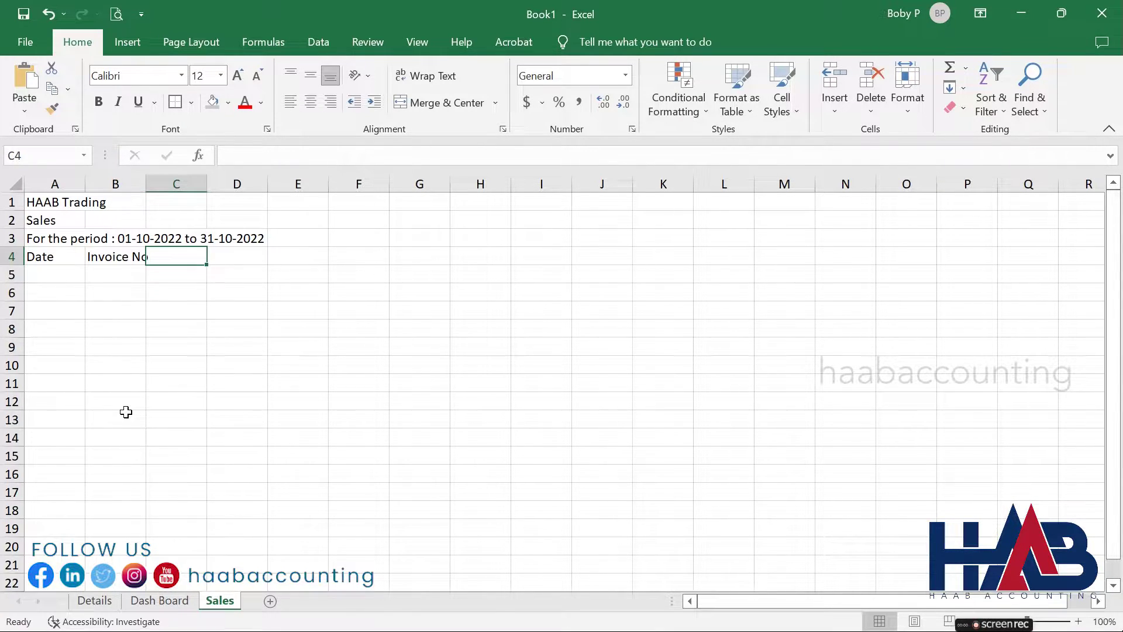
pyautogui.write('Customer Name')
pyautogui.press('Return')
# Type the headings Taxable Amount, VAT and Net Amount in D4:F4.
pyautogui.press('Up')
pyautogui.press('Right')
pyautogui.write('Taxable Amou')
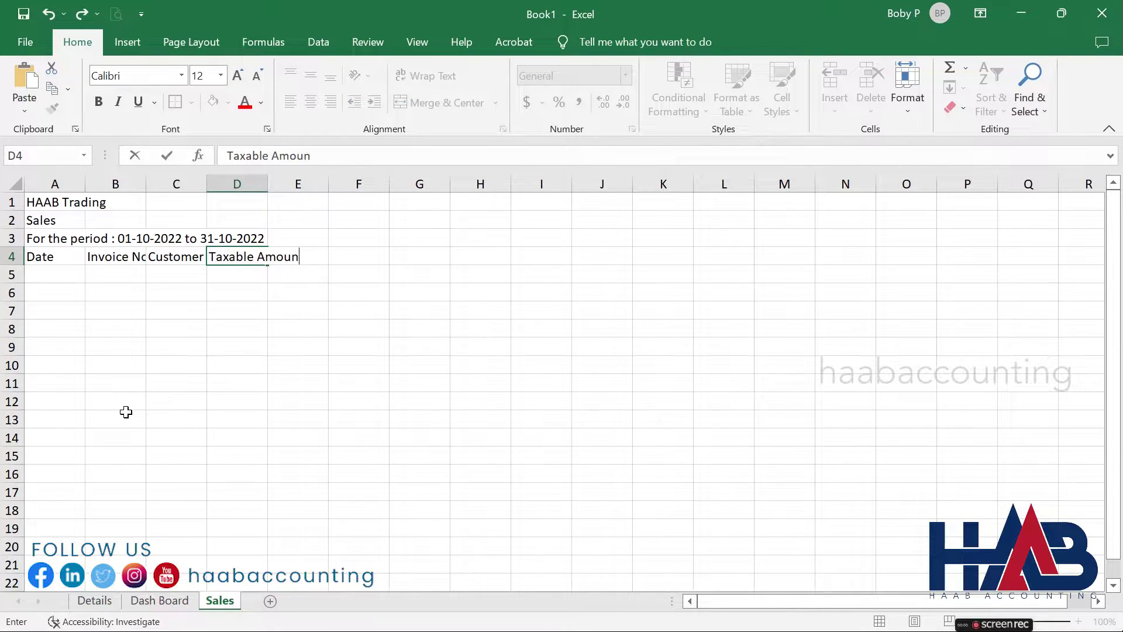
pyautogui.write('nt')
pyautogui.press('Tab')
pyautogui.write('VAT')
pyautogui.press('Tab')
pyautogui.write('Net Amount')
pyautogui.press('Return')
# Merge and centre the company name across A1:F1 and set the whole sheet to Arial.
pyautogui.moveTo(53, 202); pyautogui.dragTo(362, 201)
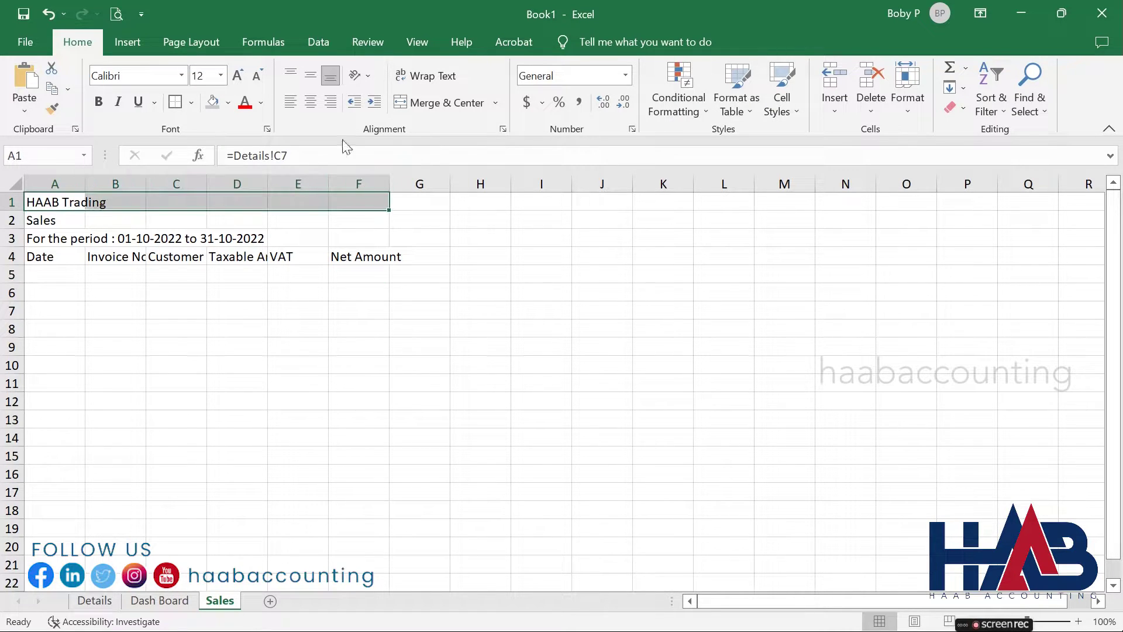
pyautogui.click(447, 102)
pyautogui.click(13, 183)
pyautogui.click(181, 76)
pyautogui.click(166, 245)
# Merge and centre the period line, make the company name bold size 14, and bold Sales.
pyautogui.moveTo(65, 220); pyautogui.dragTo(362, 220)
pyautogui.moveTo(149, 241); pyautogui.dragTo(358, 233)
pyautogui.click(447, 102)
pyautogui.click(321, 201)
pyautogui.click(98, 103)
pyautogui.click(237, 75)
pyautogui.click(156, 238)
pyautogui.click(137, 223)
pyautogui.hotkey('ctrl', 'b')
# Widen columns B and C and give the amount columns comma-style number format.
pyautogui.moveTo(146, 184); pyautogui.dragTo(167, 184)
pyautogui.moveTo(227, 184); pyautogui.dragTo(403, 185)
pyautogui.click(579, 104)
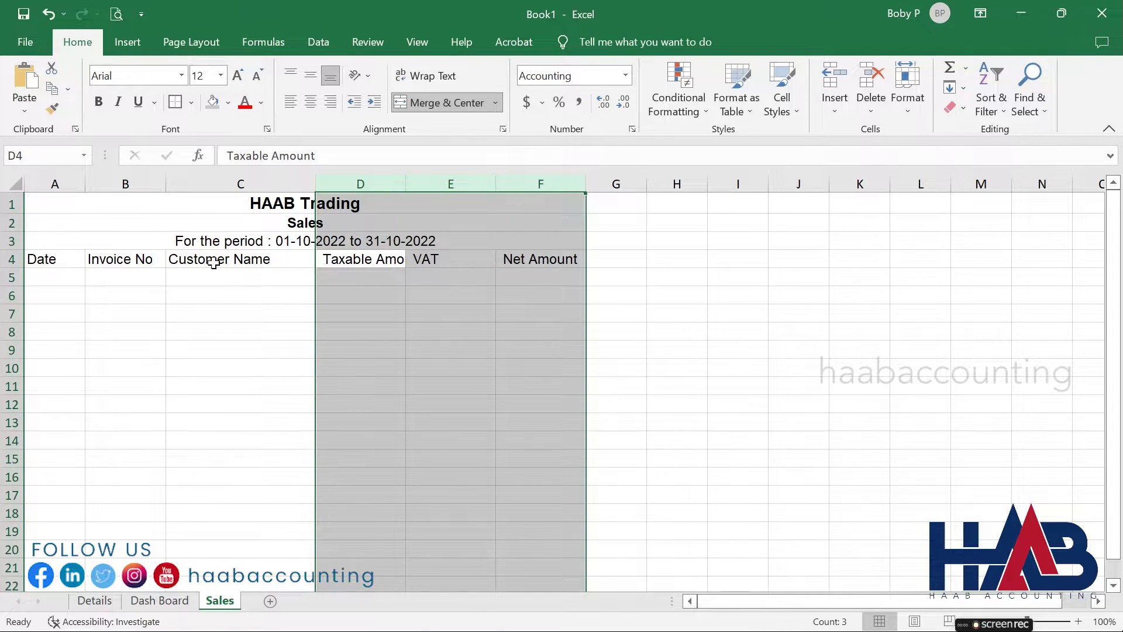
# Make row 4 headings bold, wrapped and centred, then convert A4:F7 to a table with Ctrl+T.
pyautogui.click(11, 259)
pyautogui.click(98, 102)
pyautogui.click(425, 75)
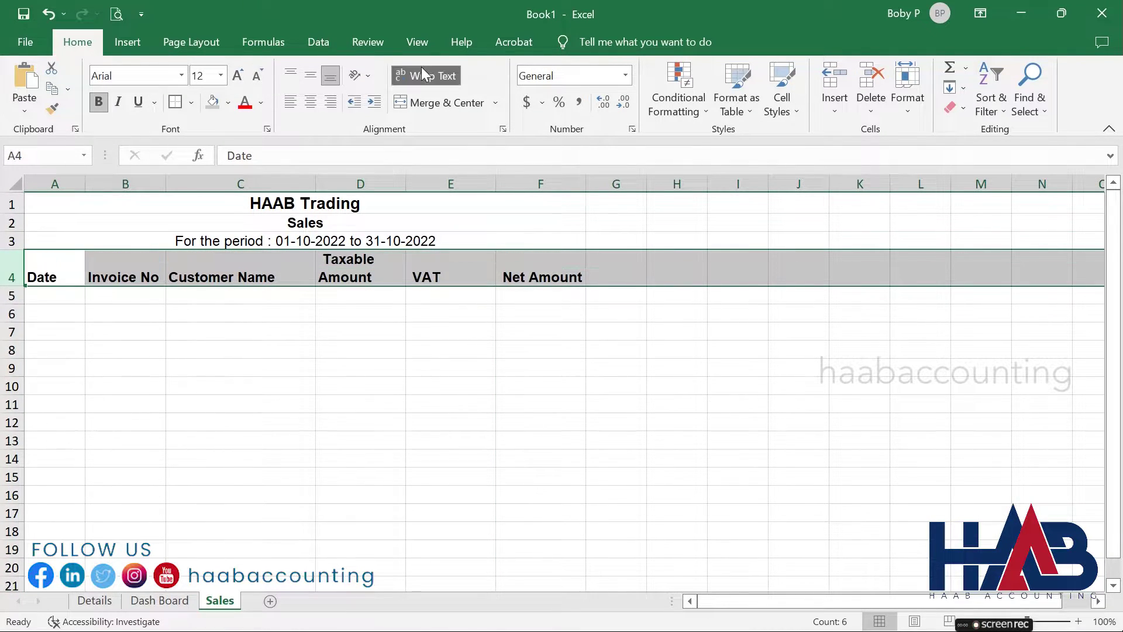
pyautogui.click(311, 76)
pyautogui.click(311, 102)
pyautogui.moveTo(58, 272); pyautogui.dragTo(537, 328)
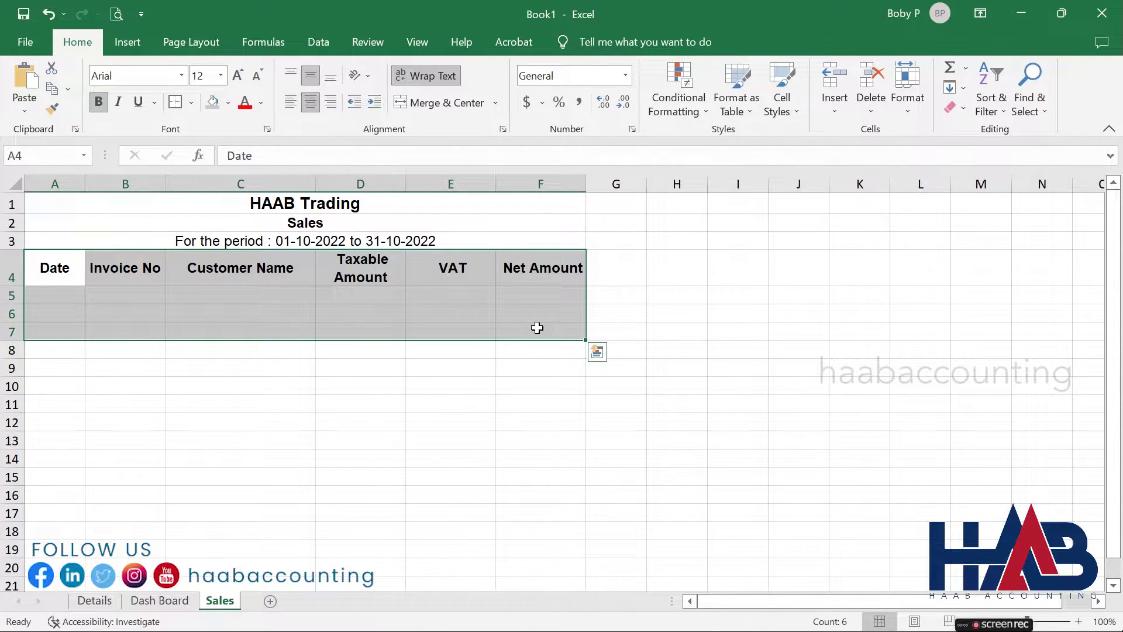
pyautogui.hotkey('ctrl', 't')
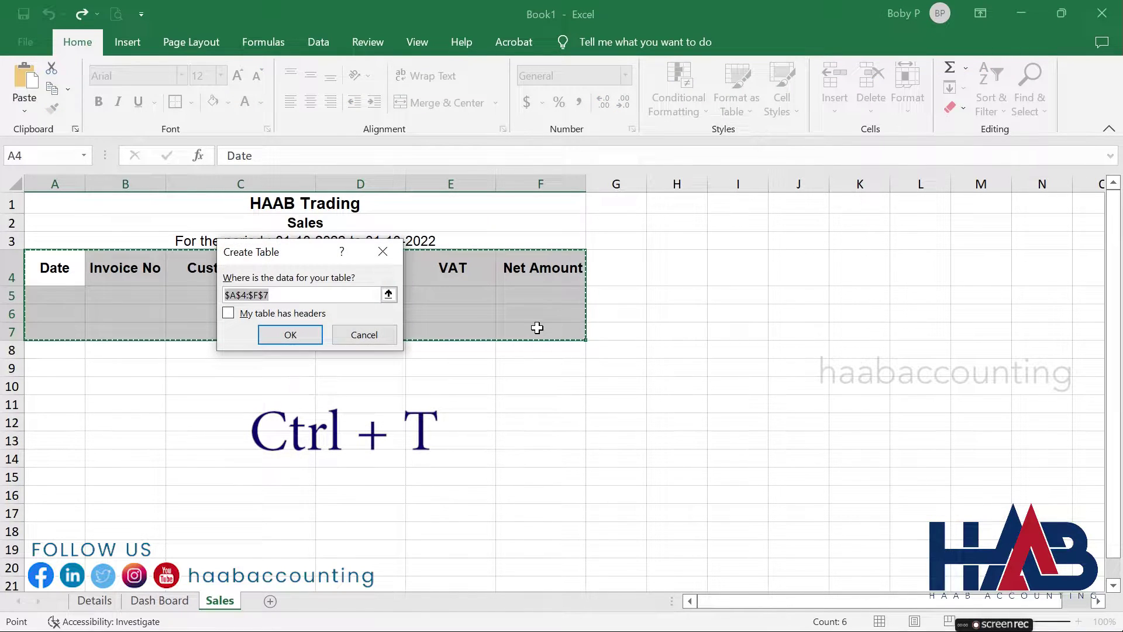
# Create the table with My table has headers ticked and Banded Rows turned off.
pyautogui.click(229, 315)
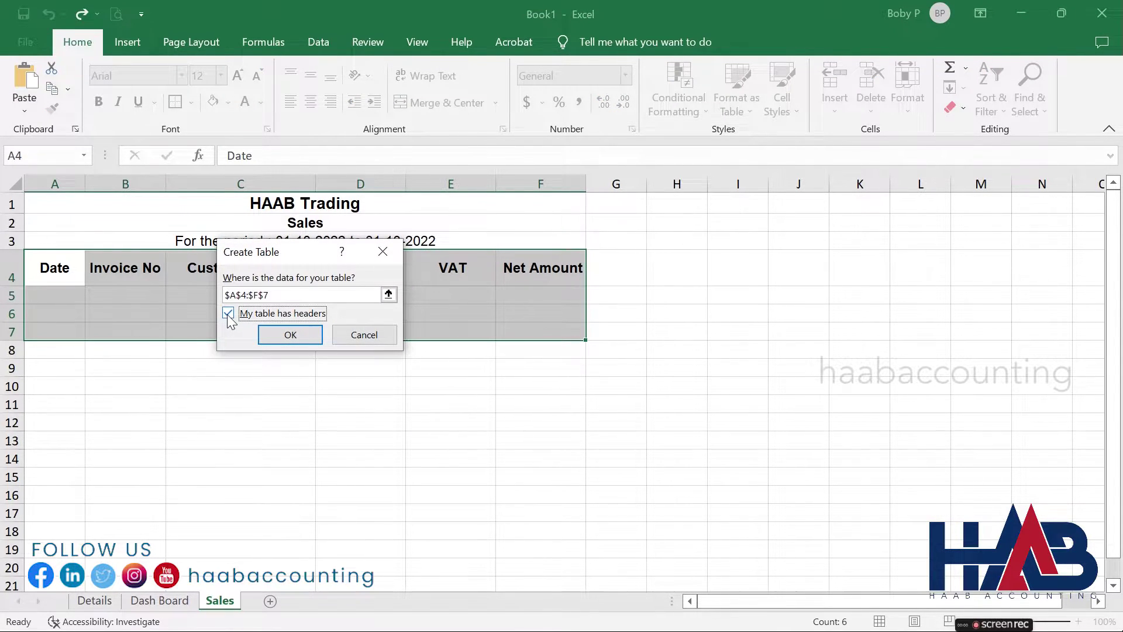
pyautogui.click(288, 335)
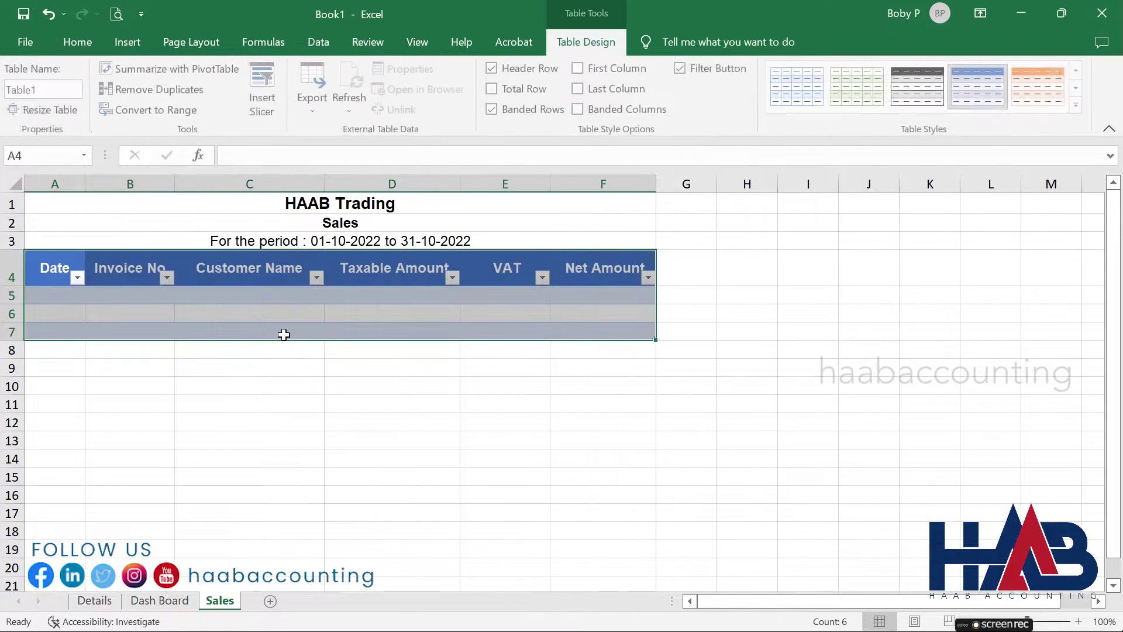
pyautogui.click(494, 109)
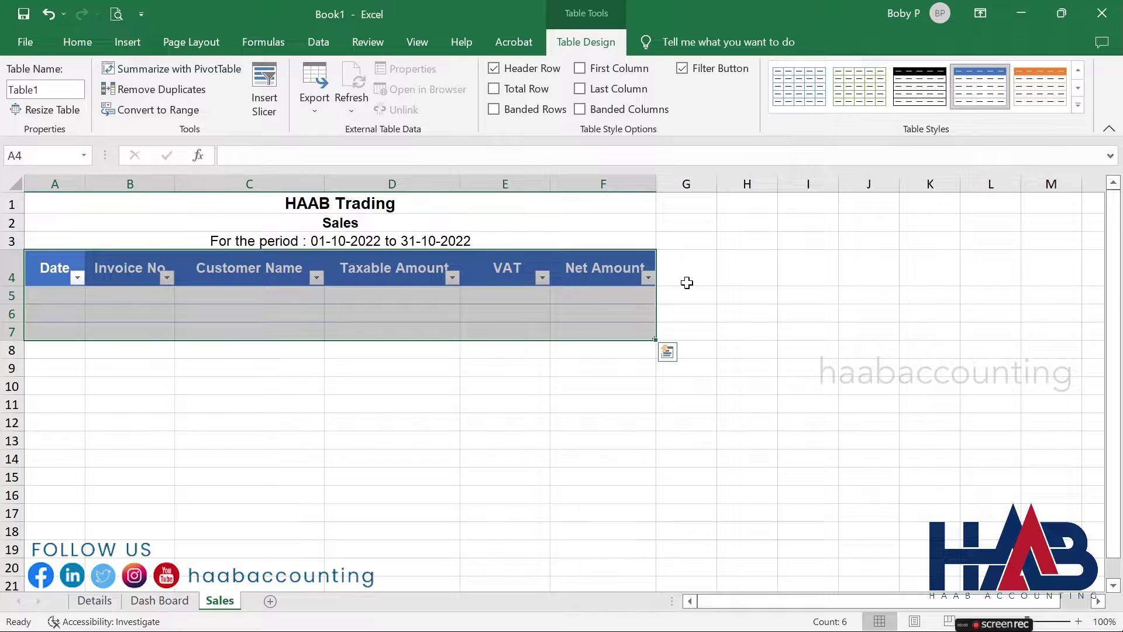
# Apply All Borders to the table cells A4:F7.
pyautogui.click(720, 308)
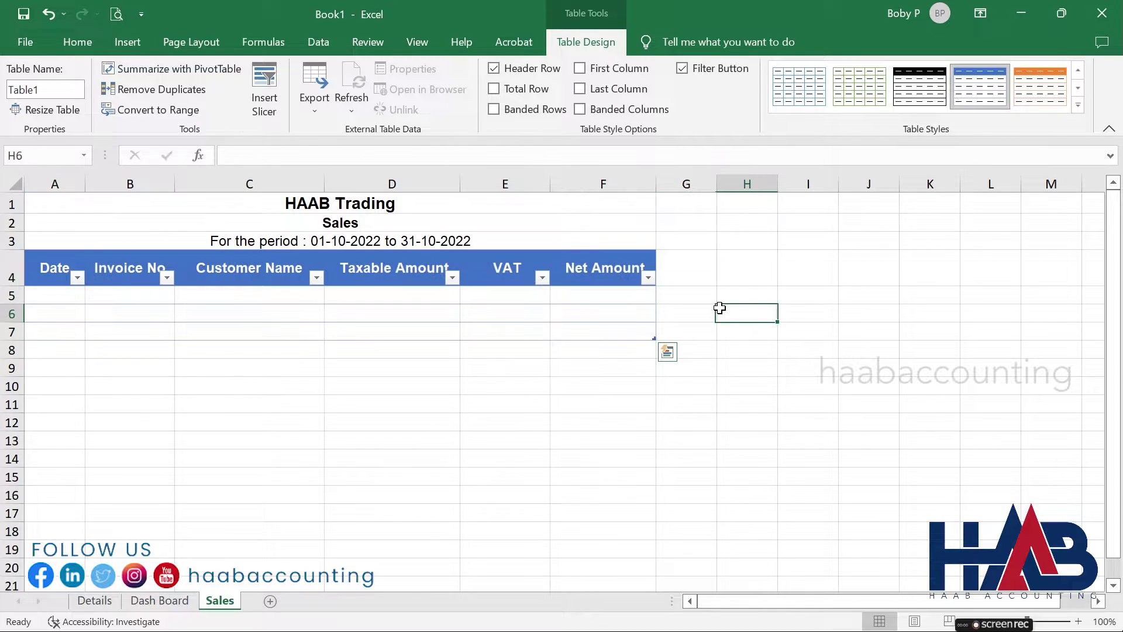
pyautogui.moveTo(54, 260); pyautogui.dragTo(615, 326)
pyautogui.click(77, 42)
pyautogui.click(192, 104)
pyautogui.click(227, 257)
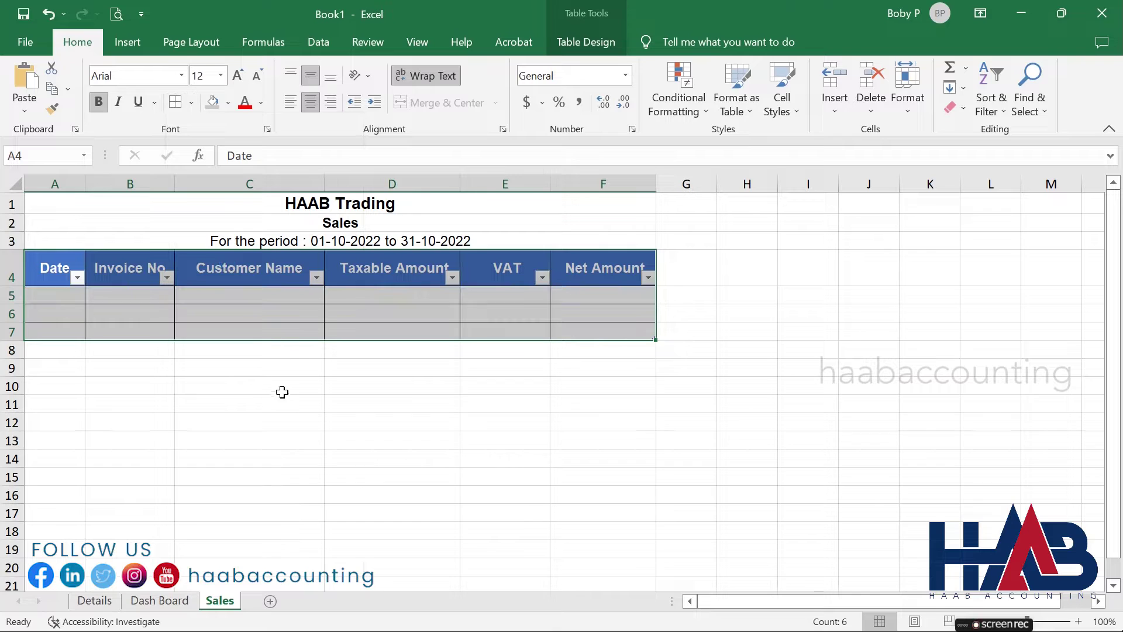
pyautogui.click(282, 397)
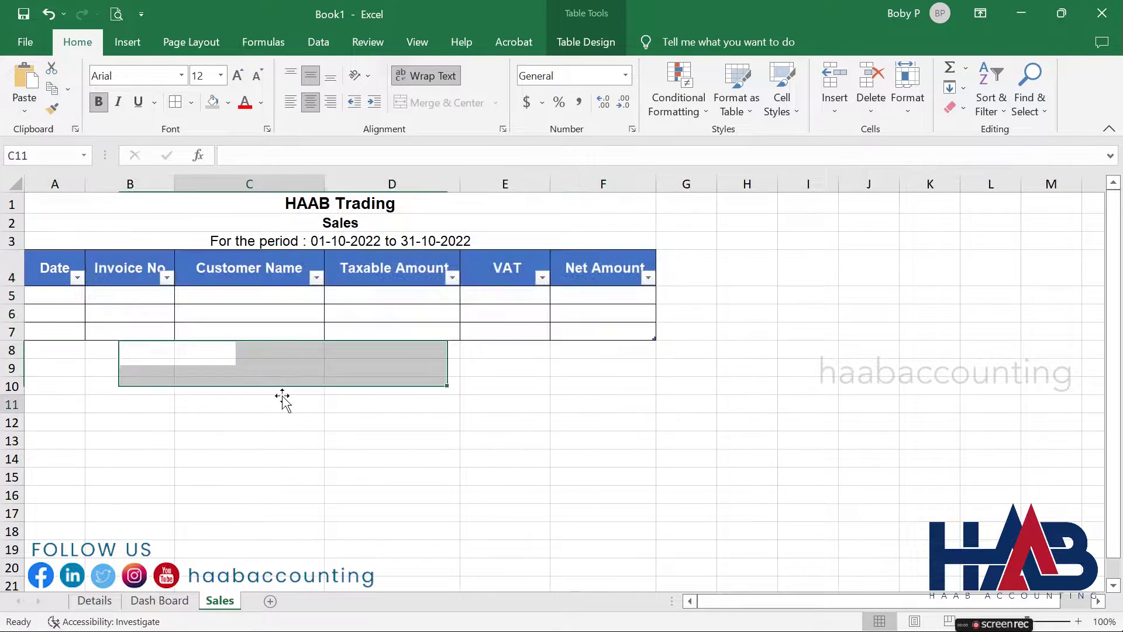
# Add a new worksheet and name it Purchases.
pyautogui.click(271, 602)
pyautogui.doubleClick(272, 601)
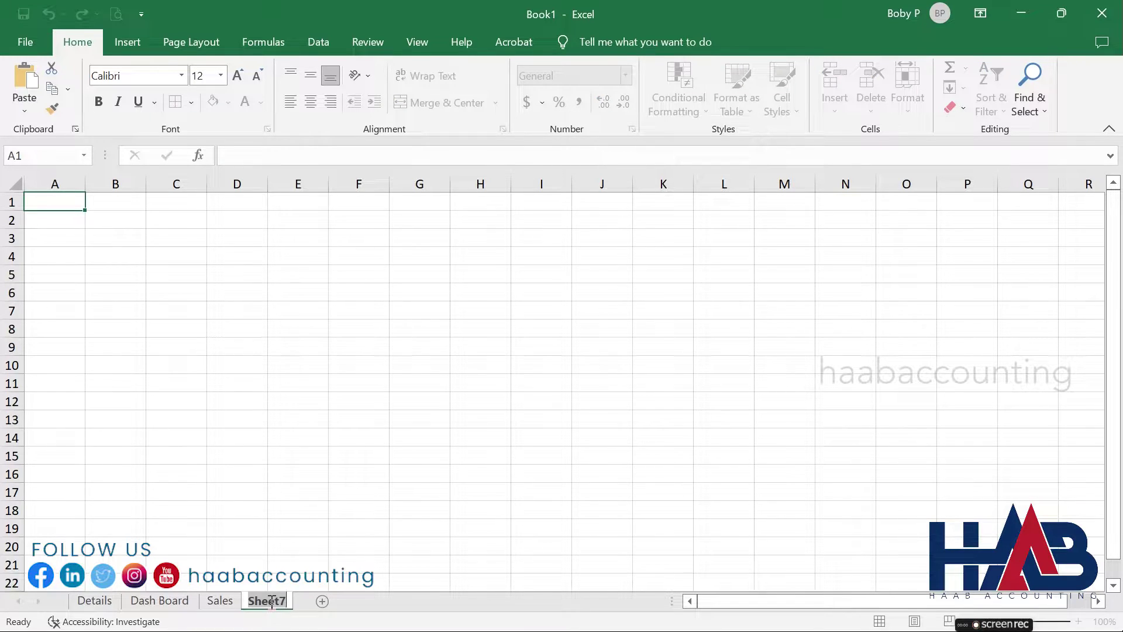
pyautogui.write('Purchases')
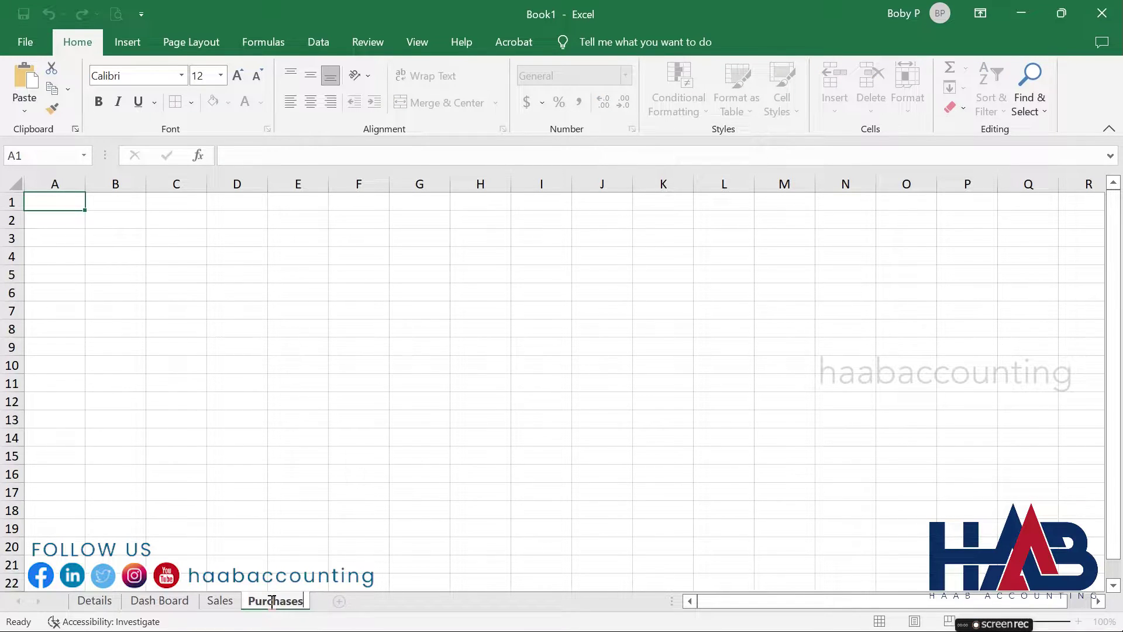
pyautogui.press('Return')
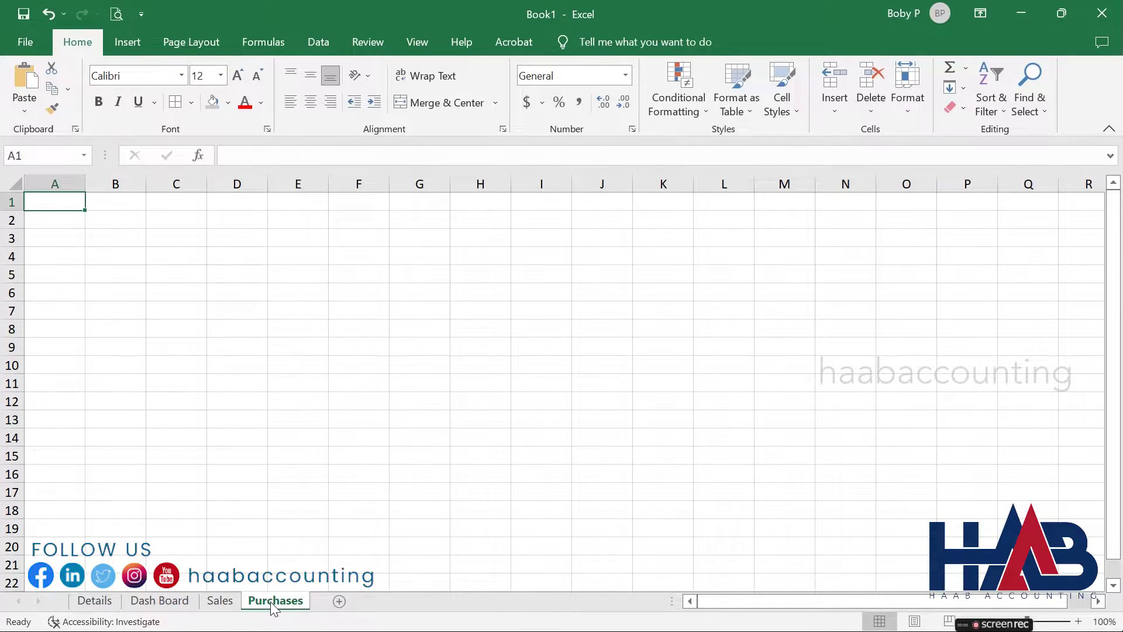
# Link A1 to =Details!C7, type the Purchases subtitle in A2, and link A3 to =Details!C11.
pyautogui.write('=')
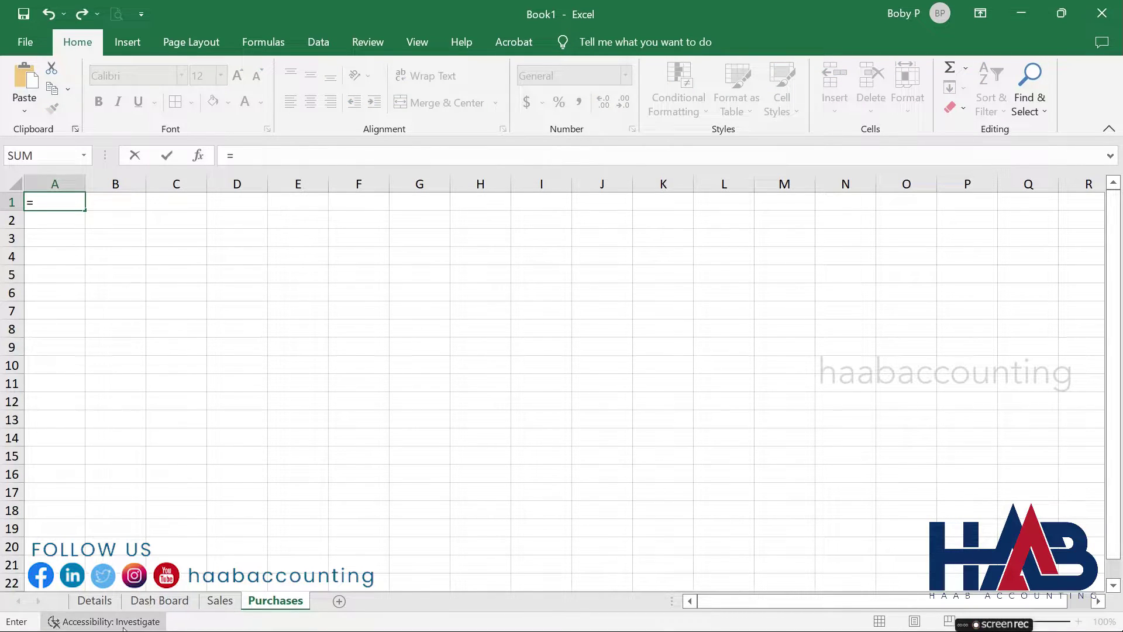
pyautogui.click(94, 600)
pyautogui.click(250, 315)
pyautogui.press('Return')
pyautogui.write('P')
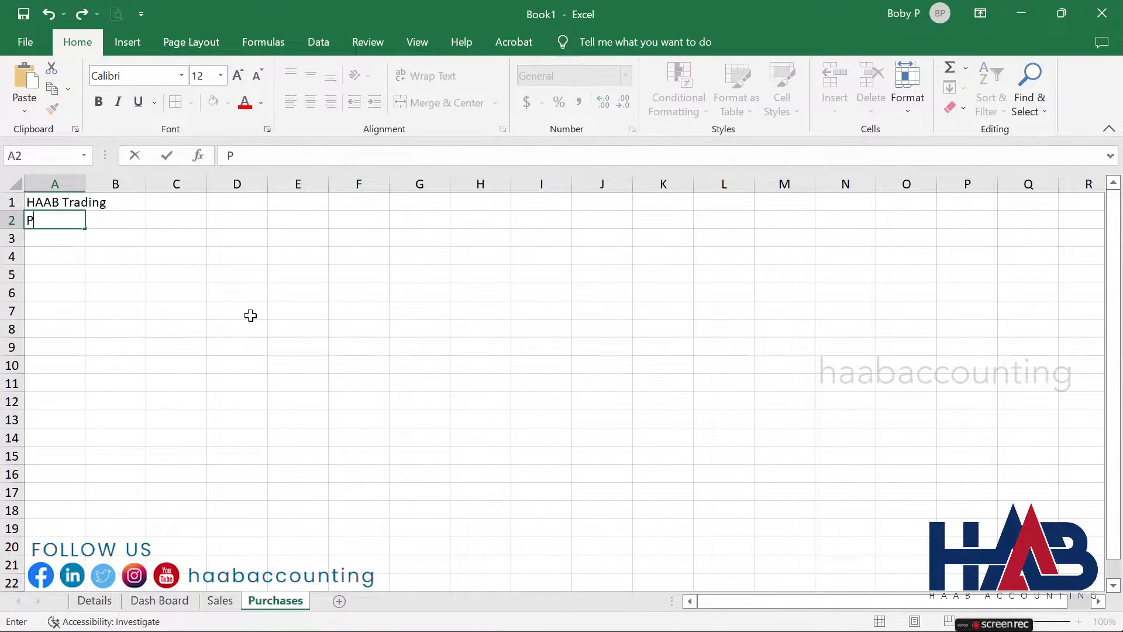
pyautogui.write('urcaases')
pyautogui.press('Return')
pyautogui.write('=')
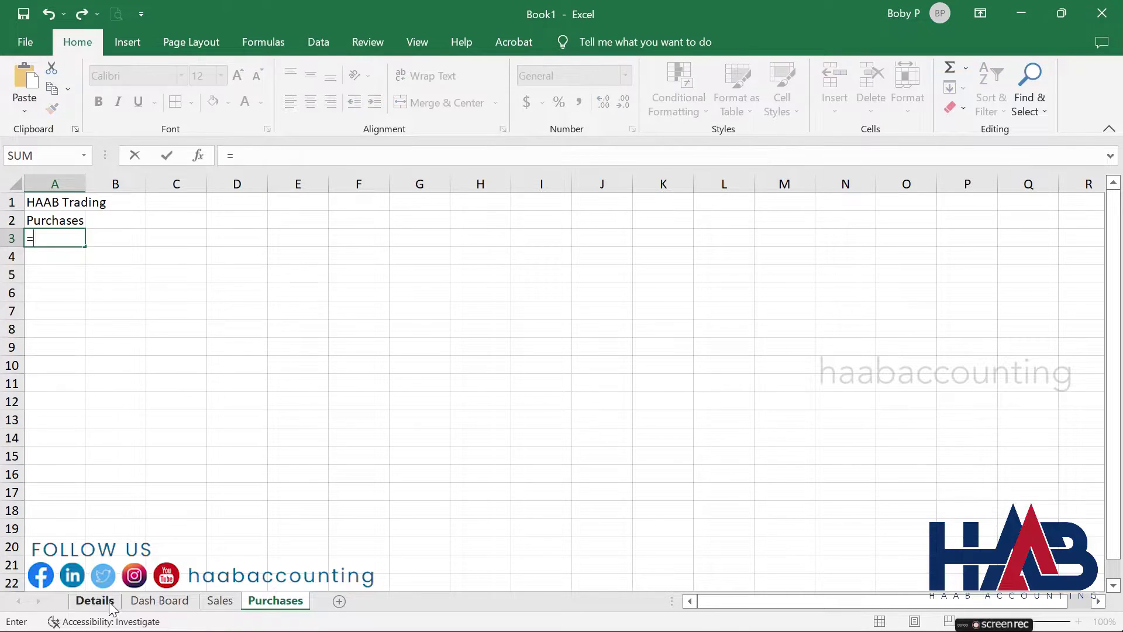
pyautogui.click(94, 600)
pyautogui.click(253, 379)
pyautogui.press('Return')
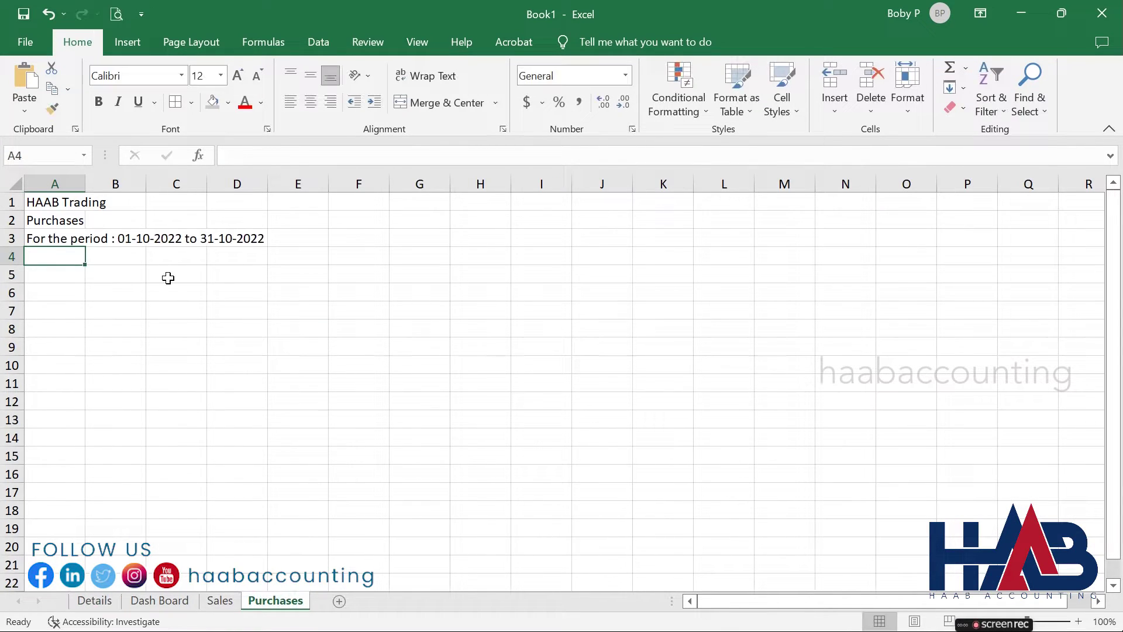
# Set the whole Purchases sheet to the Arial font.
pyautogui.click(17, 185)
pyautogui.click(181, 75)
pyautogui.click(175, 241)
# Enter row 4 headers Date, Invoice No, Supplier Name, Taxable Amount and VAT.
pyautogui.click(73, 264)
pyautogui.write('Da')
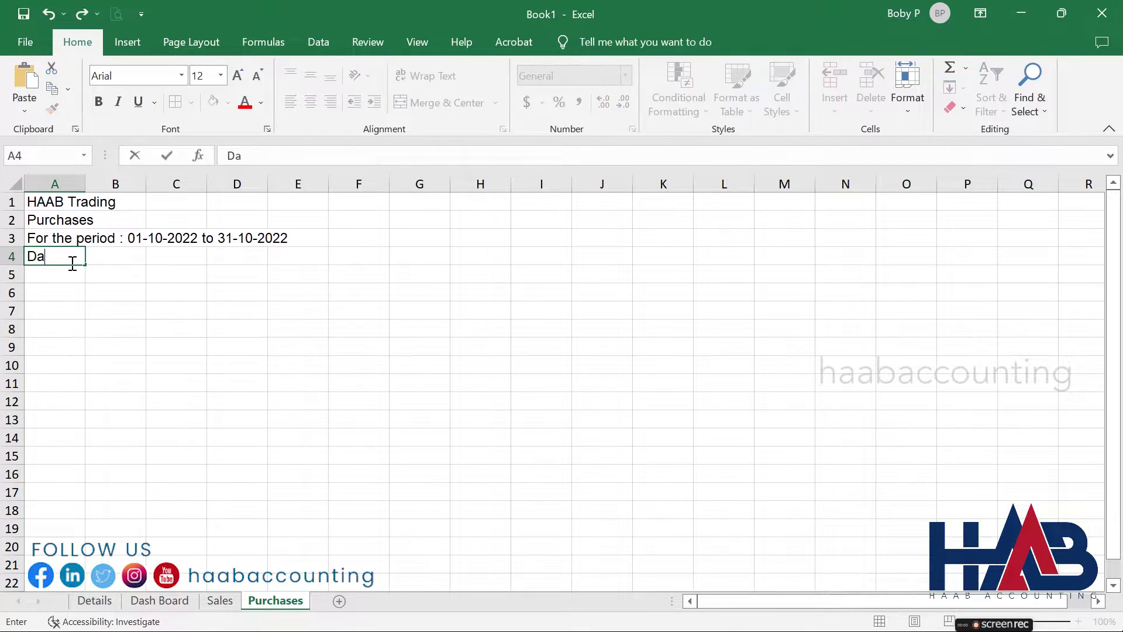
pyautogui.write('te')
pyautogui.press('Tab')
pyautogui.write('In')
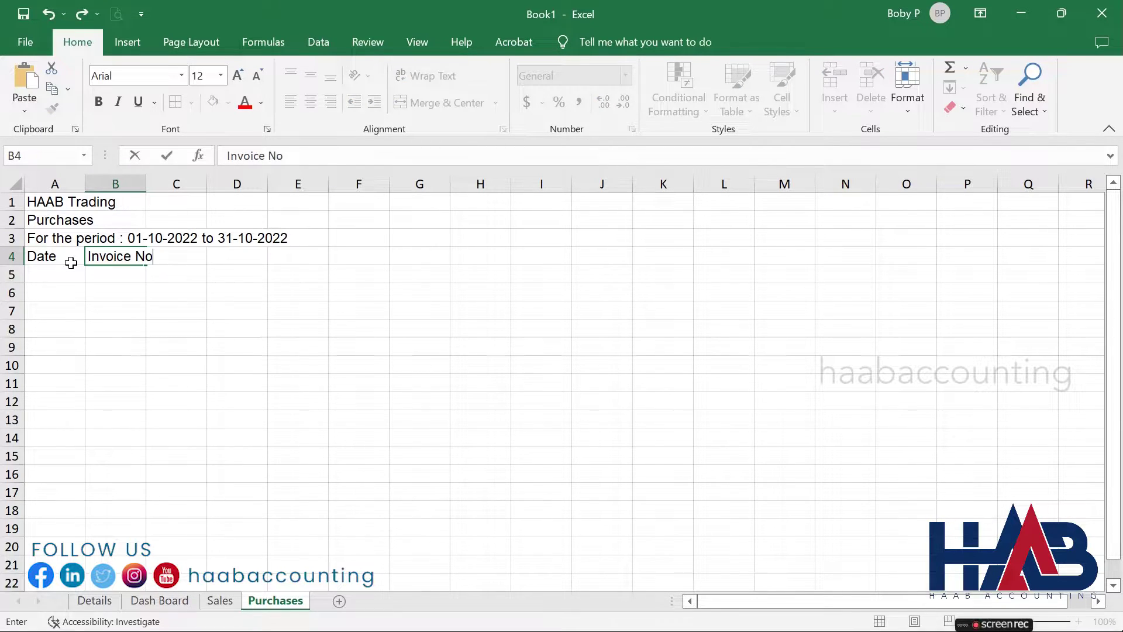
pyautogui.press('Tab')
pyautogui.write('Supplier Name')
pyautogui.hotkey('ctrl', 'Return')
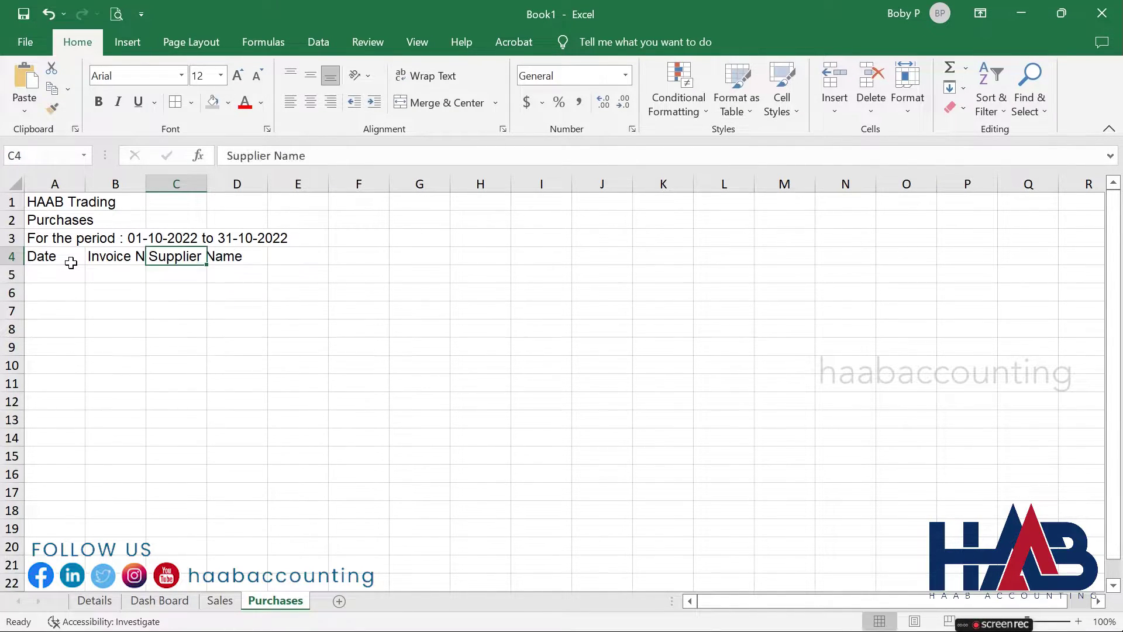
pyautogui.press('Tab')
pyautogui.write('Taxable Amount')
pyautogui.press('Tab')
pyautogui.write('VAT')
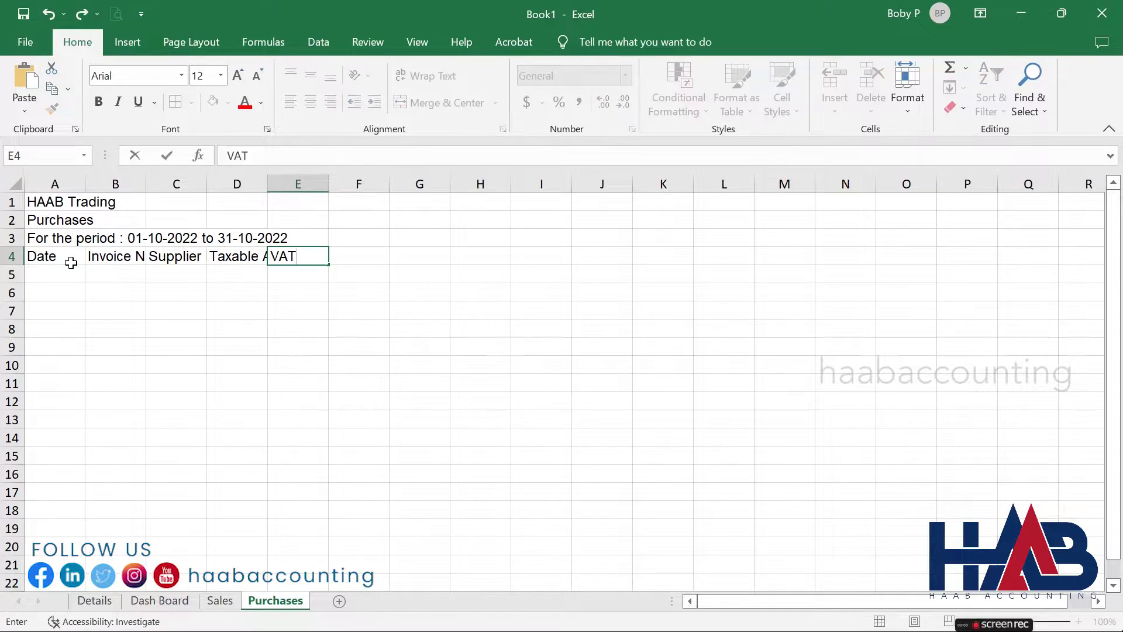
pyautogui.press('Tab')
# Add the Net Amount header, merge and centre title rows 1–3, enlarge the title, bold the subtitle.
pyautogui.write('Net Amount')
pyautogui.click(30, 200)
pyautogui.moveTo(30, 201); pyautogui.dragTo(356, 201)
pyautogui.click(438, 103)
pyautogui.click(98, 101)
pyautogui.click(238, 76)
pyautogui.moveTo(30, 220); pyautogui.dragTo(336, 238)
pyautogui.click(438, 103)
pyautogui.click(98, 101)
# Make row 4 headers bold, wrapped and centred, and widen columns B, C and D–F.
pyautogui.click(439, 102)
pyautogui.click(12, 259)
pyautogui.click(98, 102)
pyautogui.click(425, 76)
pyautogui.click(310, 76)
pyautogui.click(310, 102)
pyautogui.moveTo(145, 185); pyautogui.dragTo(161, 185)
pyautogui.moveTo(222, 185); pyautogui.dragTo(408, 184)
pyautogui.click(347, 184)
pyautogui.hotkey('shift', 'Right')
pyautogui.hotkey('shift', 'Right')
pyautogui.click(576, 267)
# Convert A4:F6 into a table with headers.
pyautogui.moveTo(75, 279); pyautogui.dragTo(536, 326)
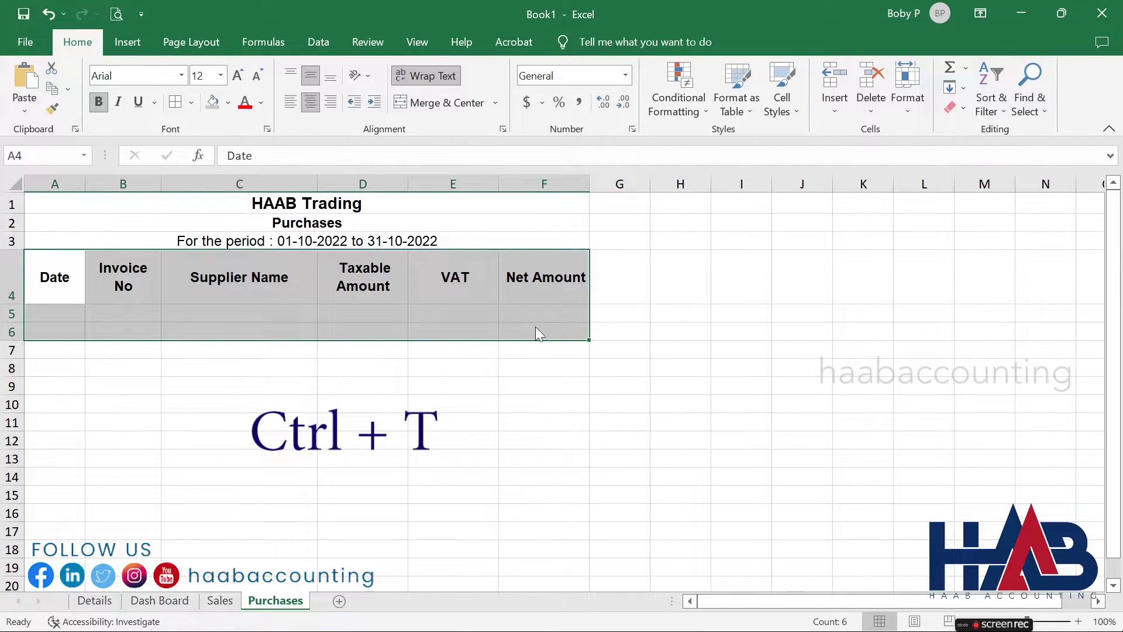
pyautogui.hotkey('ctrl', 't')
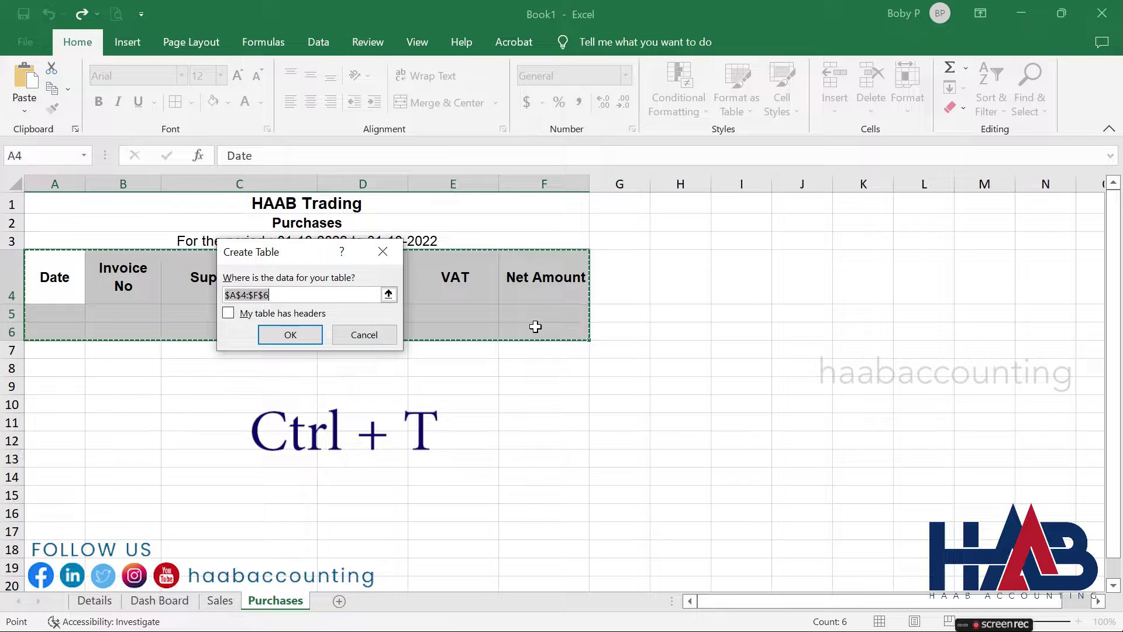
pyautogui.click(245, 316)
pyautogui.click(289, 334)
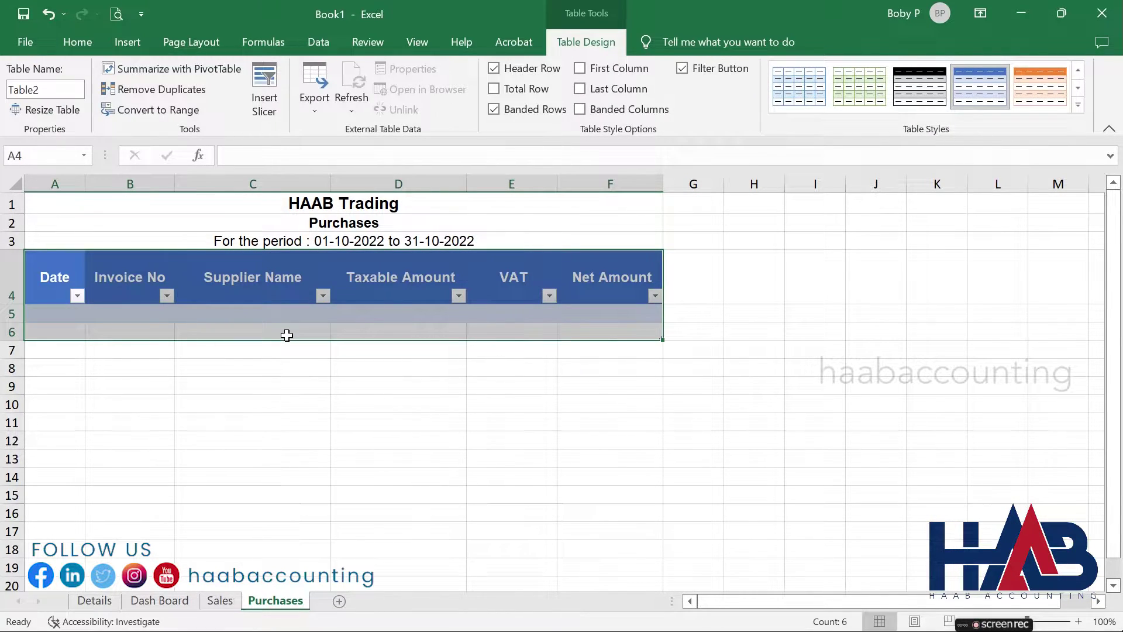
# Turn off Banded Rows and add borders to every table cell.
pyautogui.click(495, 109)
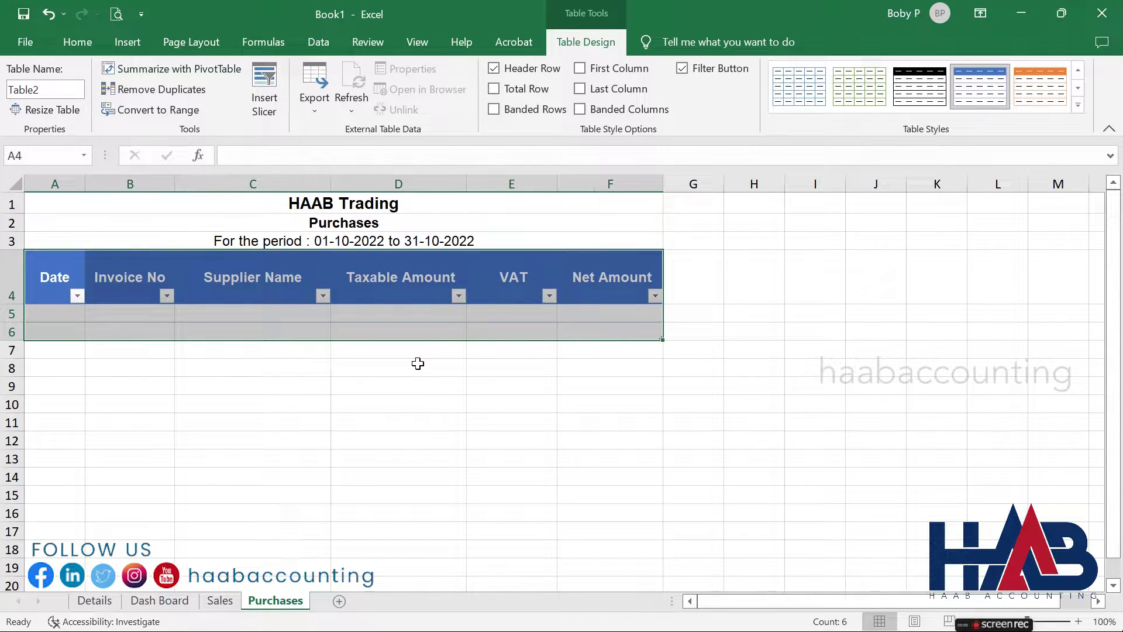
pyautogui.click(79, 45)
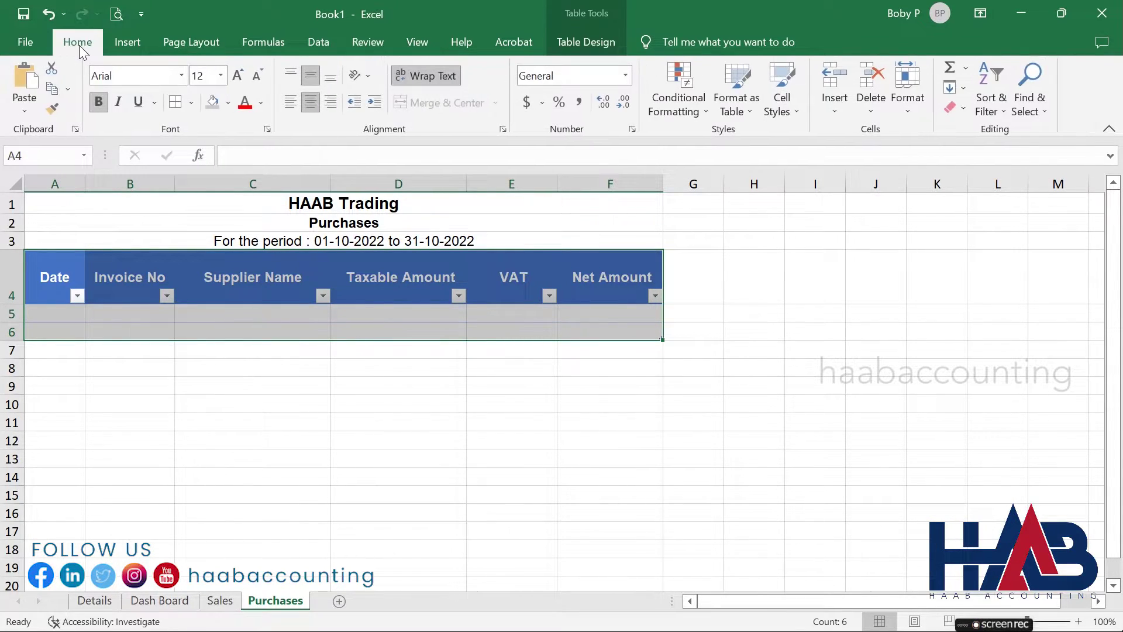
pyautogui.click(173, 107)
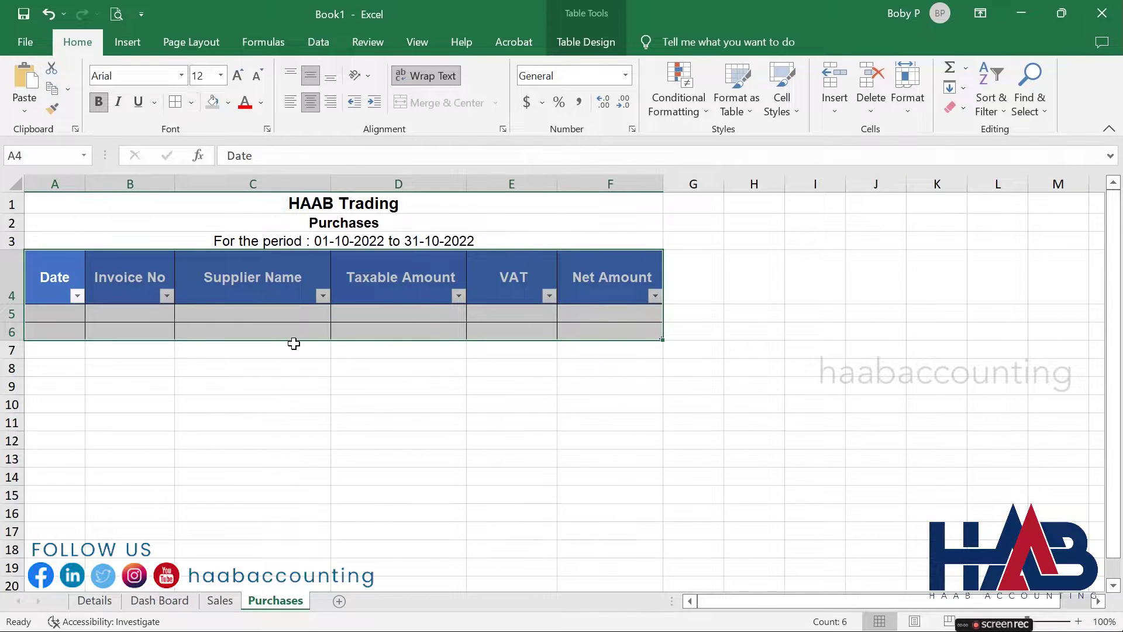
pyautogui.click(300, 383)
pyautogui.click(512, 404)
# Add a new sheet with A1 linked to the Details company name, 'Taxable Expenses' in A2, and the Details period in A3.
pyautogui.click(340, 600)
pyautogui.write('=')
pyautogui.click(95, 601)
pyautogui.click(250, 310)
pyautogui.press('Return')
pyautogui.write('Taxable E')
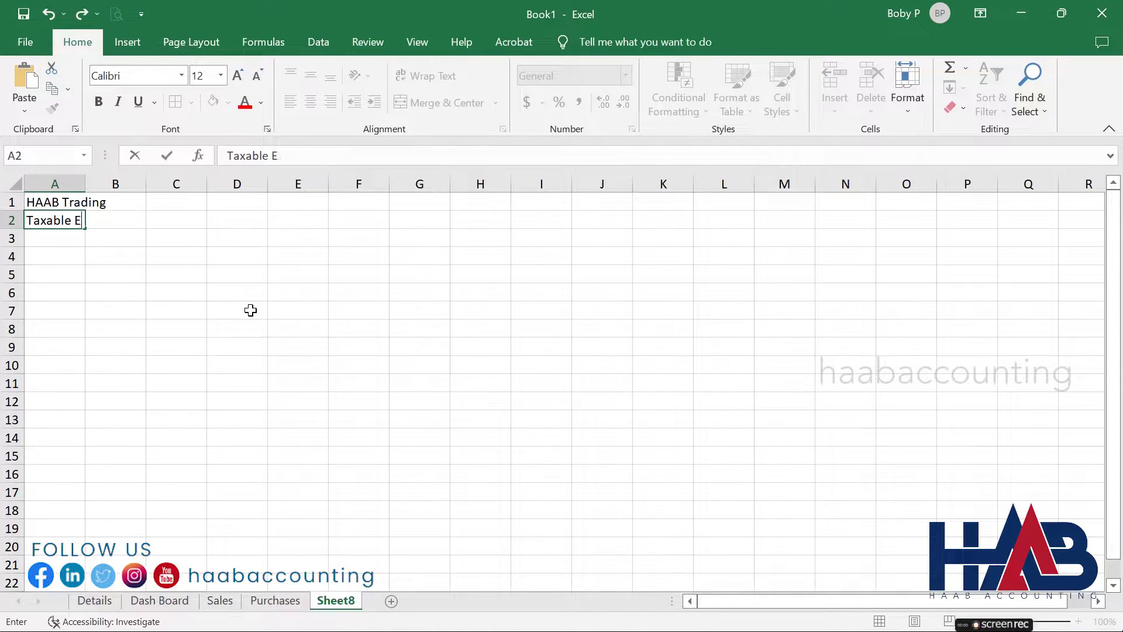
pyautogui.write('xpenses')
pyautogui.press('Return')
pyautogui.write('=')
pyautogui.click(95, 601)
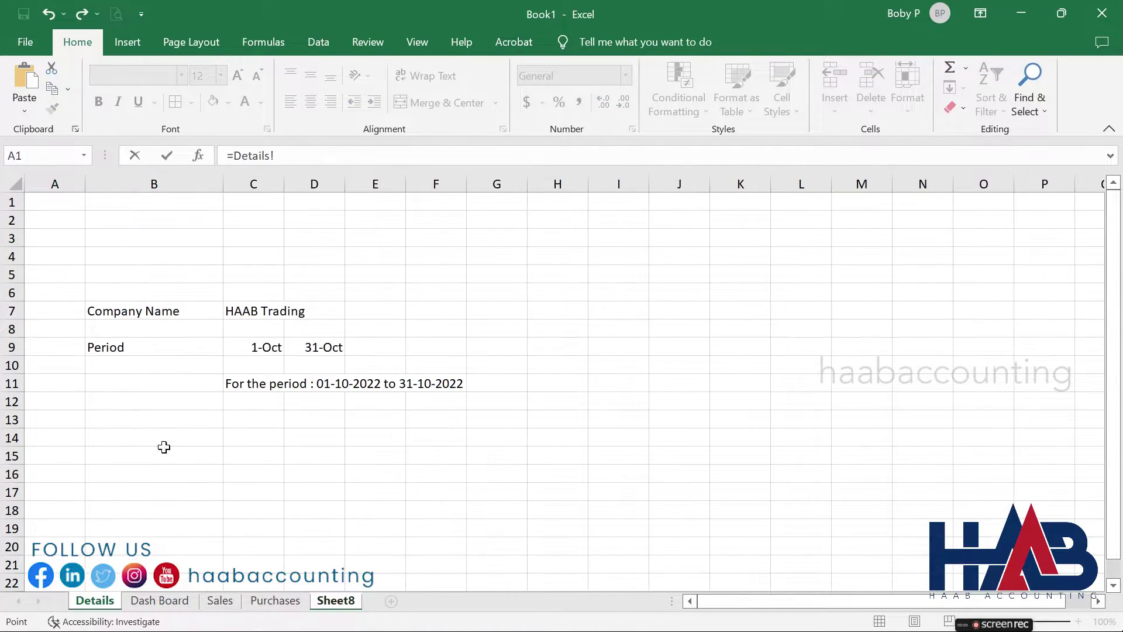
pyautogui.click(267, 381)
pyautogui.press('Return')
# Enter row 4 headers Date, Voucher No, Account Head, Taxable Amount, VAT, Net Amount, then select A1:F1.
pyautogui.write('Date')
pyautogui.press('Tab')
pyautogui.write('Voucher No')
pyautogui.press('Tab')
pyautogui.write('Account Hea')
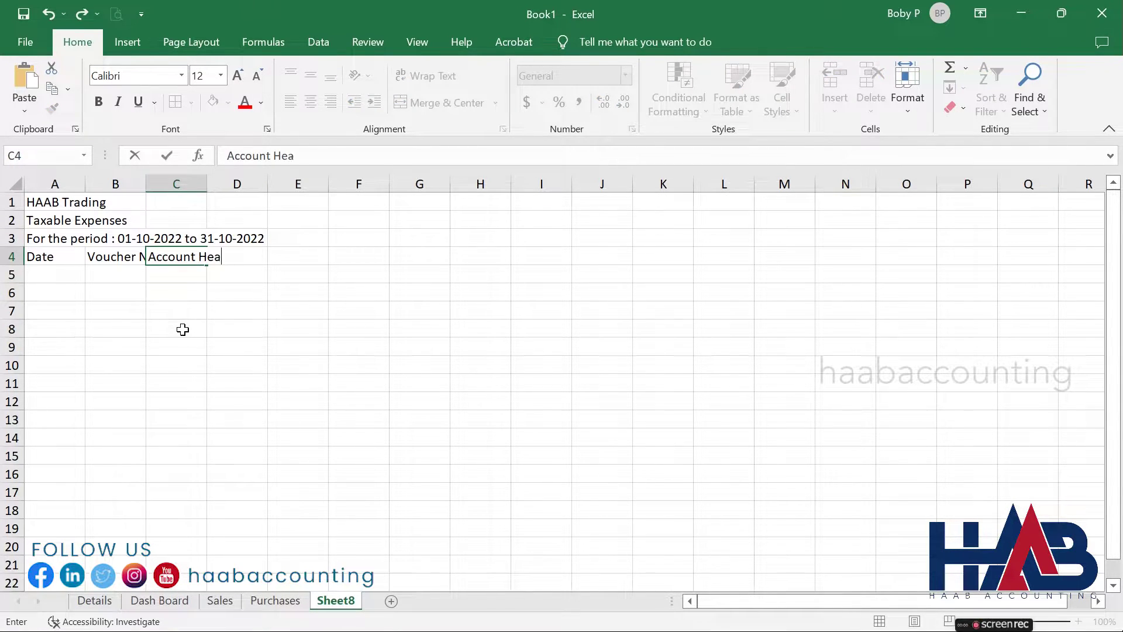
pyautogui.press('Tab')
pyautogui.write('Taxable Amount')
pyautogui.press('Tab')
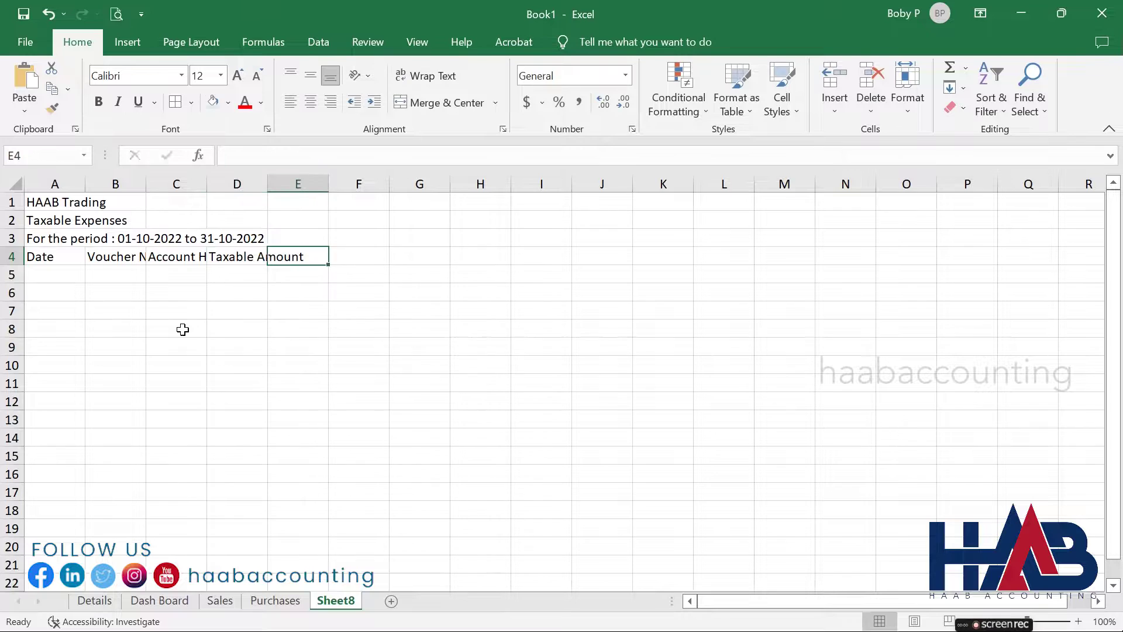
pyautogui.write('VAT')
pyautogui.press('Tab')
pyautogui.write('Net Amount')
pyautogui.press('Return')
pyautogui.moveTo(47, 202); pyautogui.dragTo(346, 175)
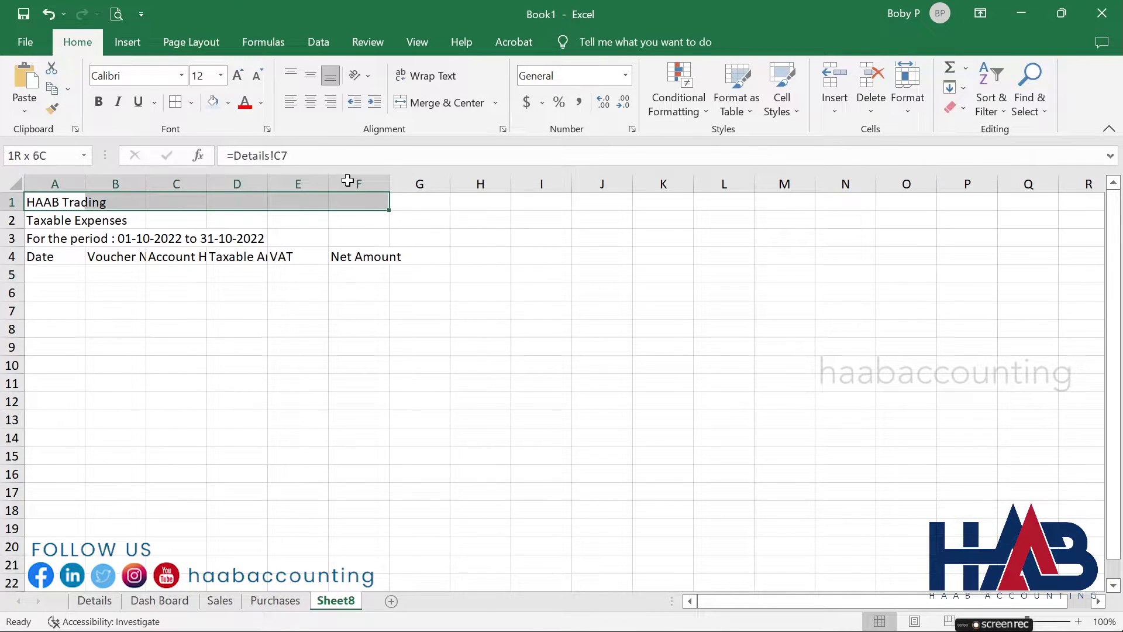
# Merge and centre the company title across A1:F1, set the whole sheet to Arial, and bold the title.
pyautogui.click(410, 102)
pyautogui.click(13, 182)
pyautogui.click(181, 76)
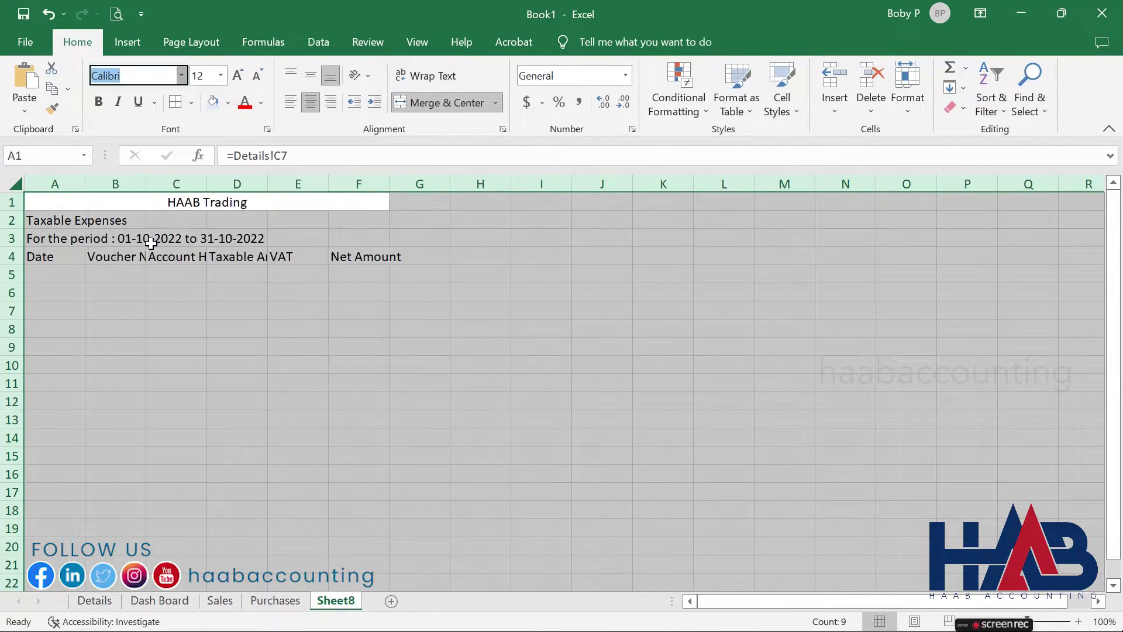
pyautogui.click(117, 243)
pyautogui.click(183, 202)
pyautogui.click(99, 102)
# Centre and bold 'Taxable Expenses' across A2:F2, centre the period across A3:F3, and widen column B.
pyautogui.moveTo(65, 220); pyautogui.dragTo(356, 221)
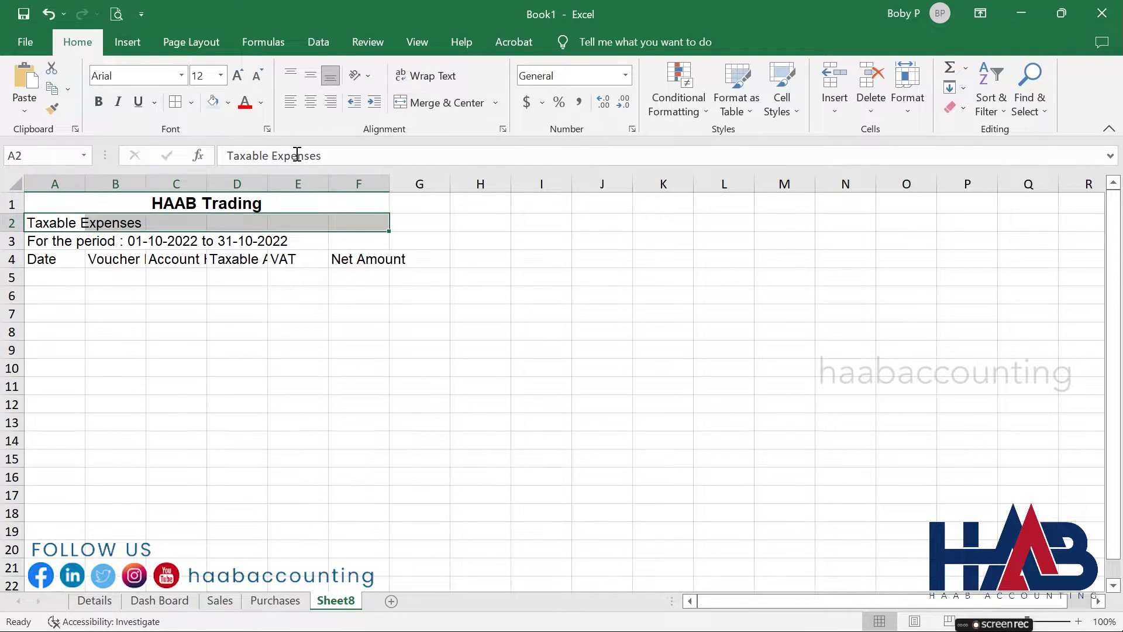
pyautogui.click(446, 103)
pyautogui.click(99, 102)
pyautogui.click(175, 203)
pyautogui.moveTo(53, 241); pyautogui.dragTo(357, 241)
pyautogui.click(446, 102)
pyautogui.moveTo(146, 184); pyautogui.dragTo(283, 184)
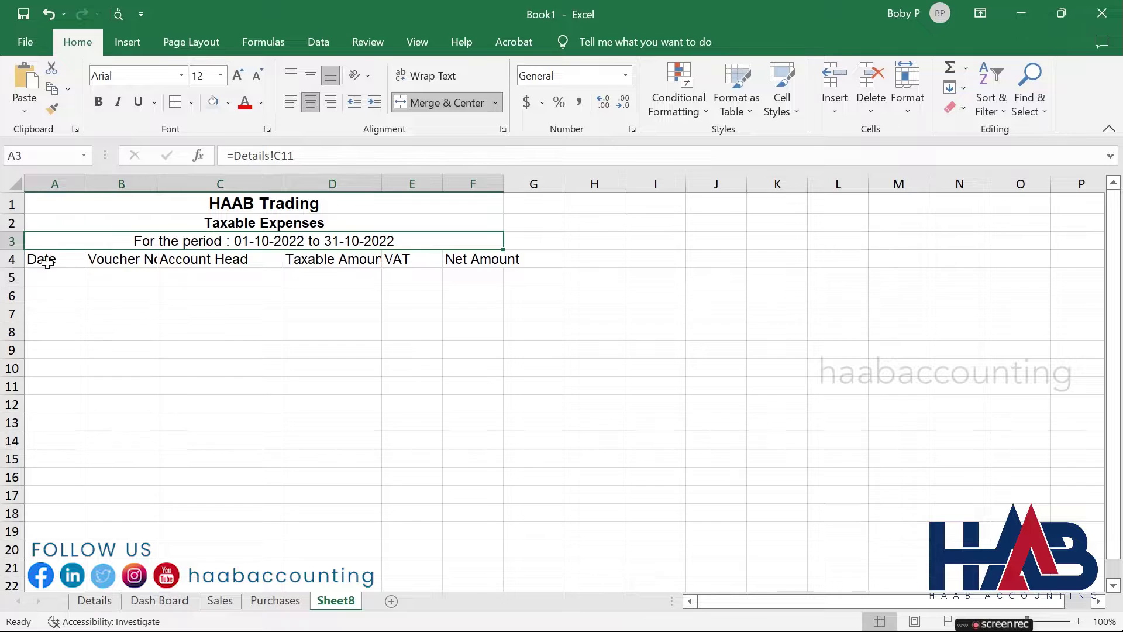
# Make the row 4 headers bold, centred both ways and wrapped, and widen columns D to F.
pyautogui.click(11, 259)
pyautogui.click(99, 102)
pyautogui.click(311, 102)
pyautogui.click(311, 75)
pyautogui.click(425, 75)
pyautogui.click(333, 314)
pyautogui.moveTo(382, 183); pyautogui.dragTo(476, 184)
pyautogui.moveTo(537, 184); pyautogui.dragTo(565, 175)
# Apply Accounting number format to columns D–F, widen column C, and select A4:F9.
pyautogui.moveTo(55, 267); pyautogui.dragTo(340, 274)
pyautogui.moveTo(340, 184); pyautogui.dragTo(521, 184)
pyautogui.click(527, 102)
pyautogui.moveTo(282, 184); pyautogui.dragTo(323, 184)
pyautogui.click(234, 314)
pyautogui.moveTo(69, 266); pyautogui.dragTo(562, 368)
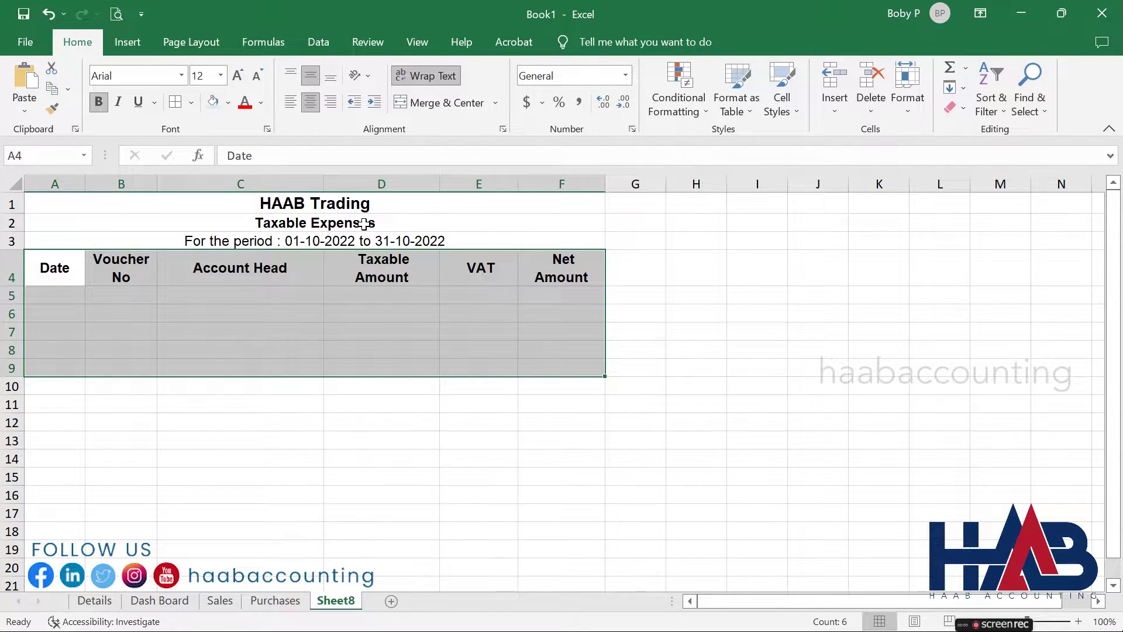
# Turn A4:F9 into a table with headers, no banded rows, and all borders.
pyautogui.hotkey('ctrl', 't')
pyautogui.click(275, 312)
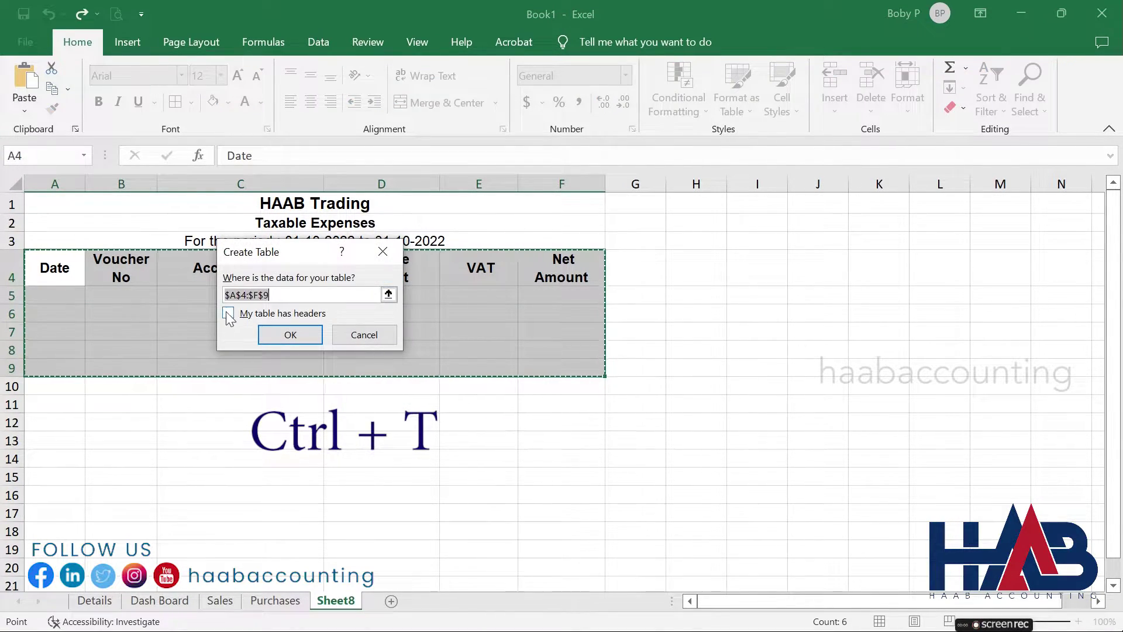
pyautogui.click(284, 333)
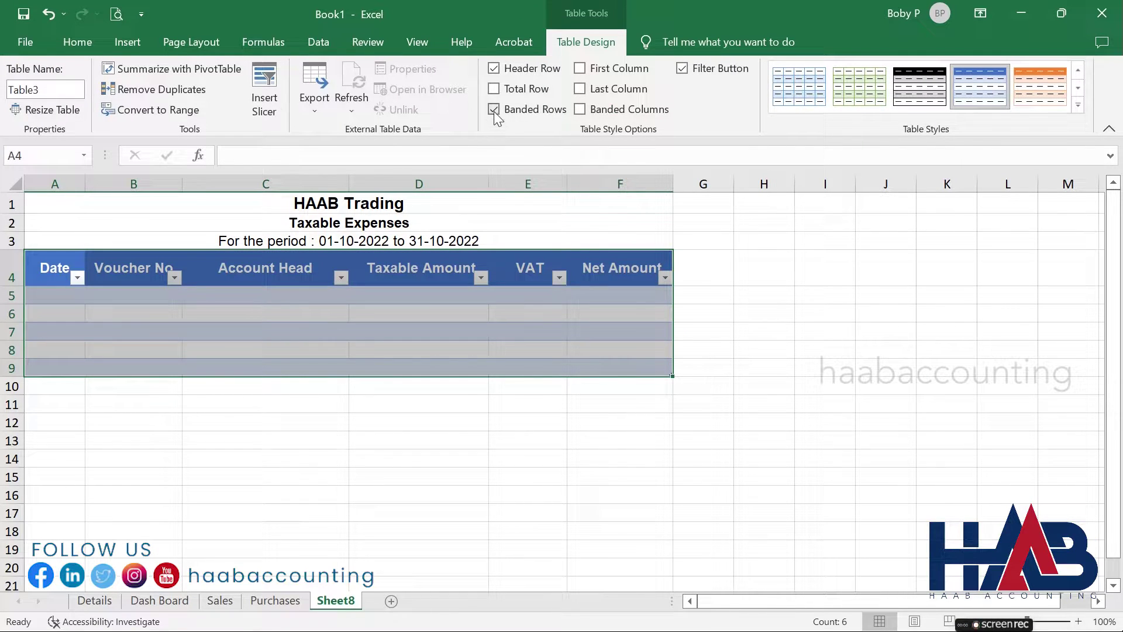
pyautogui.click(495, 110)
pyautogui.click(88, 48)
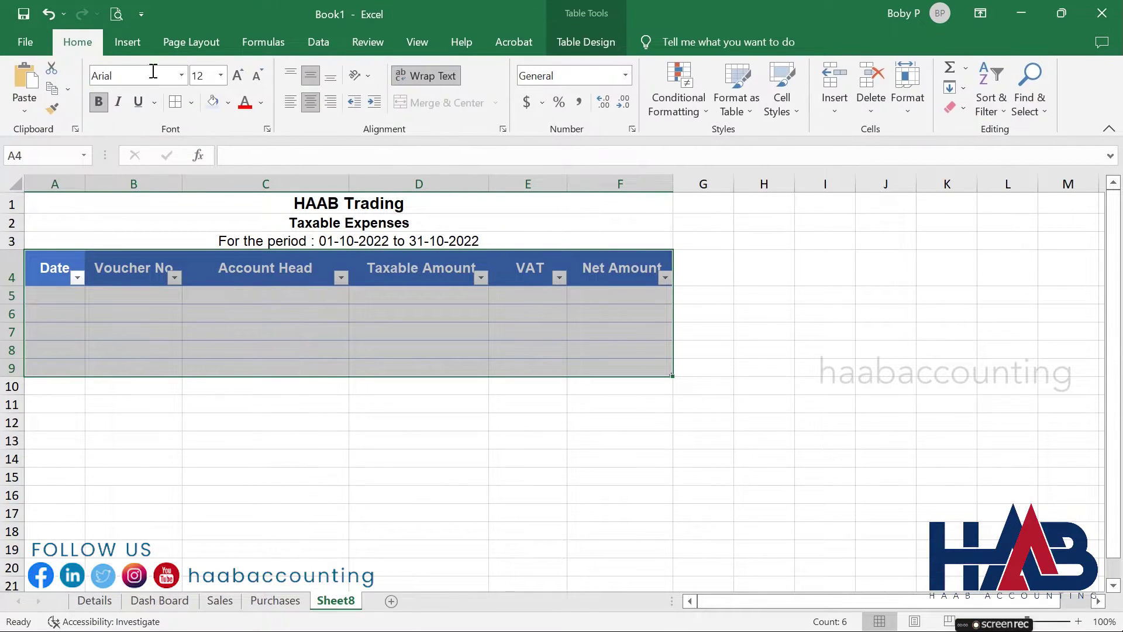
pyautogui.click(175, 103)
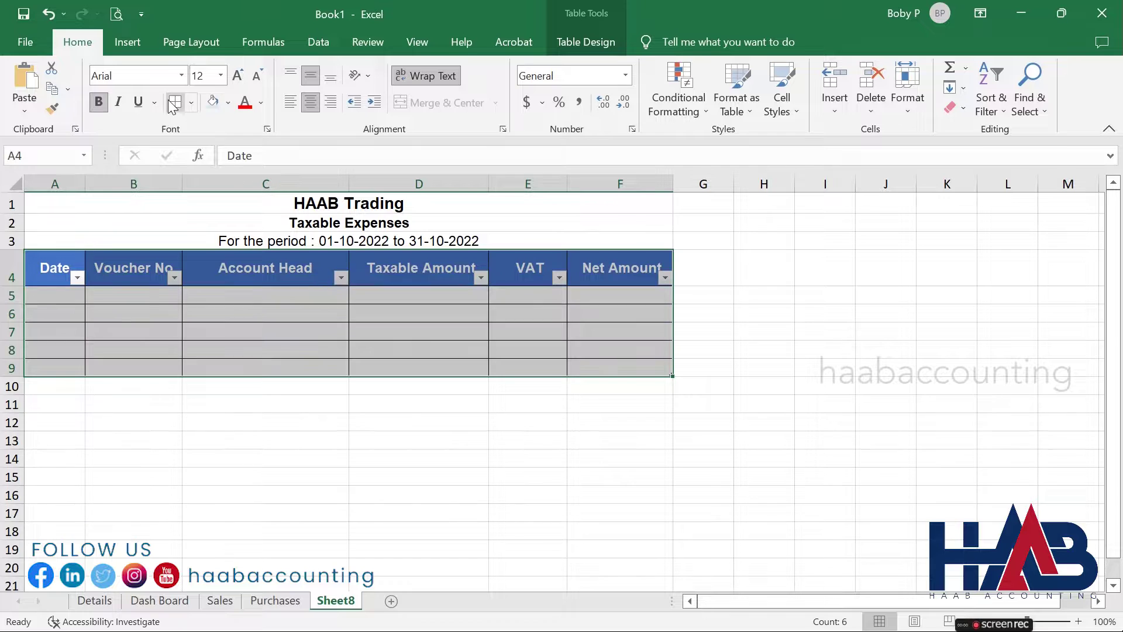
pyautogui.click(344, 401)
# Rename Sheet8 to 'Taxable Expenses' and add a new blank sheet.
pyautogui.doubleClick(346, 602)
pyautogui.write('Taxable Expenses')
pyautogui.press('Return')
pyautogui.click(885, 495)
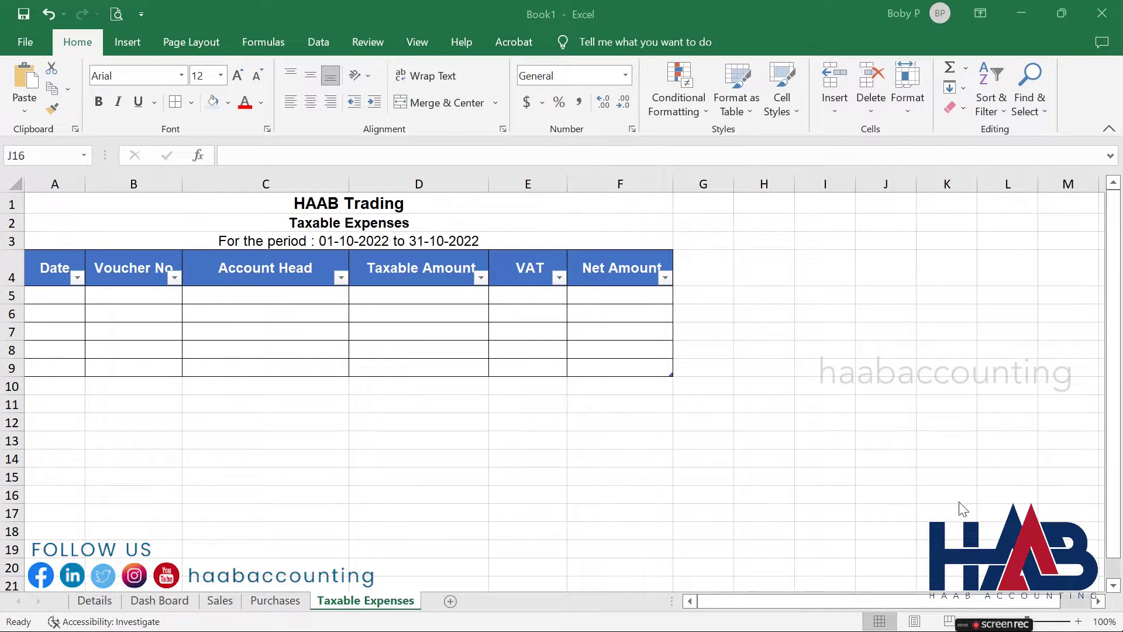
pyautogui.click(454, 601)
# Rename Sheet9 to 'Non Taxable Expenses' and fill A1:A3 with the linked company name, subtitle and linked period.
pyautogui.doubleClick(456, 603)
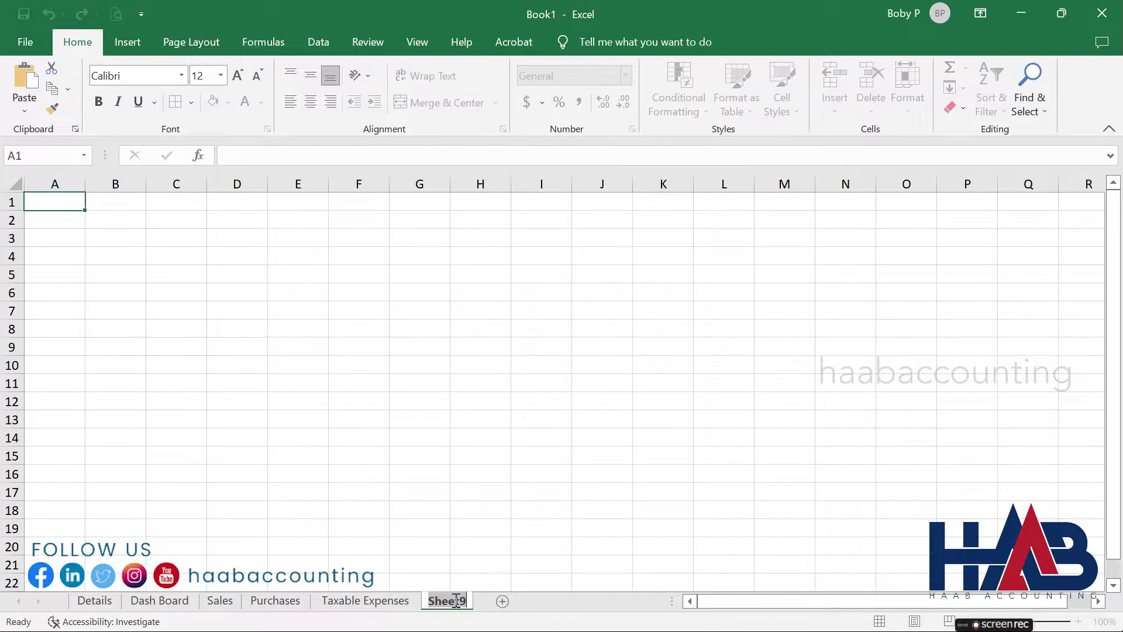
pyautogui.write('Non')
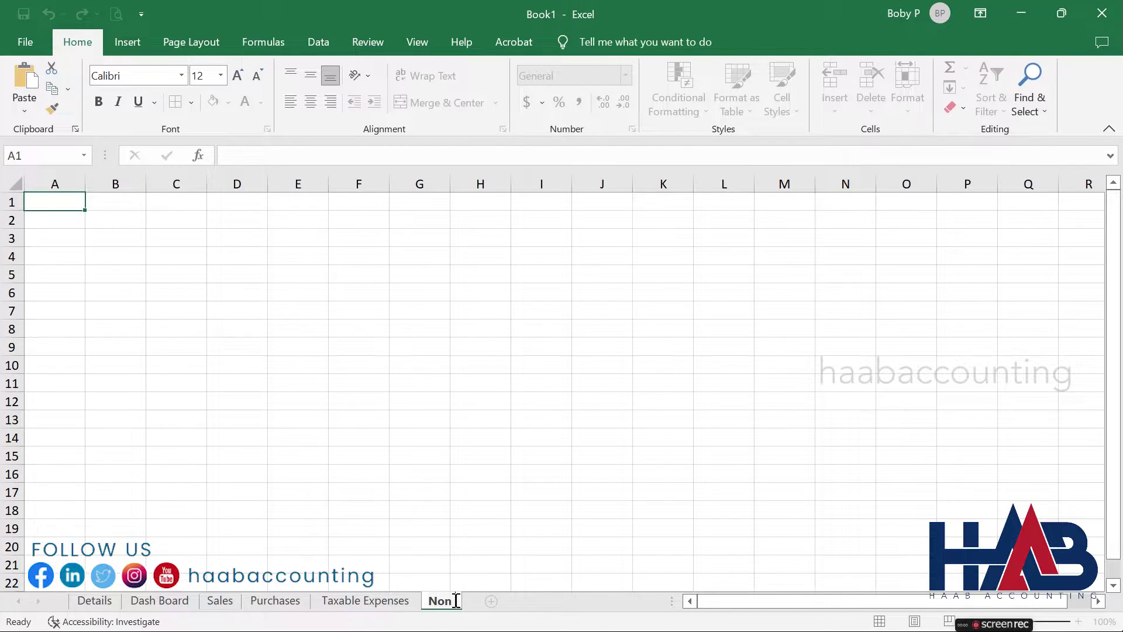
pyautogui.write(' Taxable Expenses')
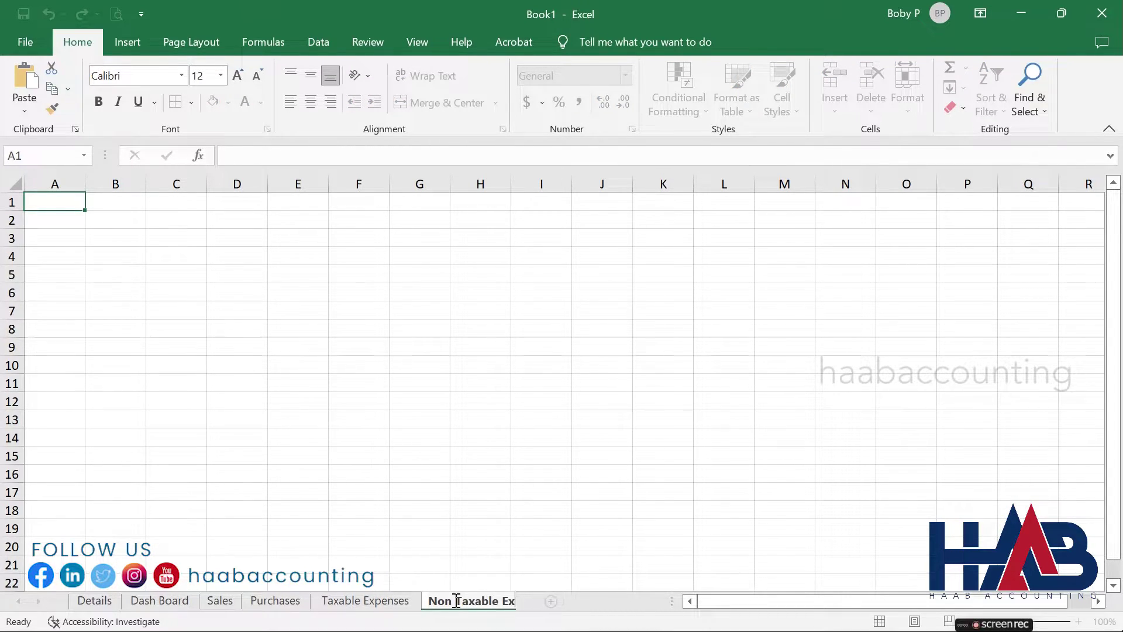
pyautogui.press('Return')
pyautogui.write('=')
pyautogui.click(94, 601)
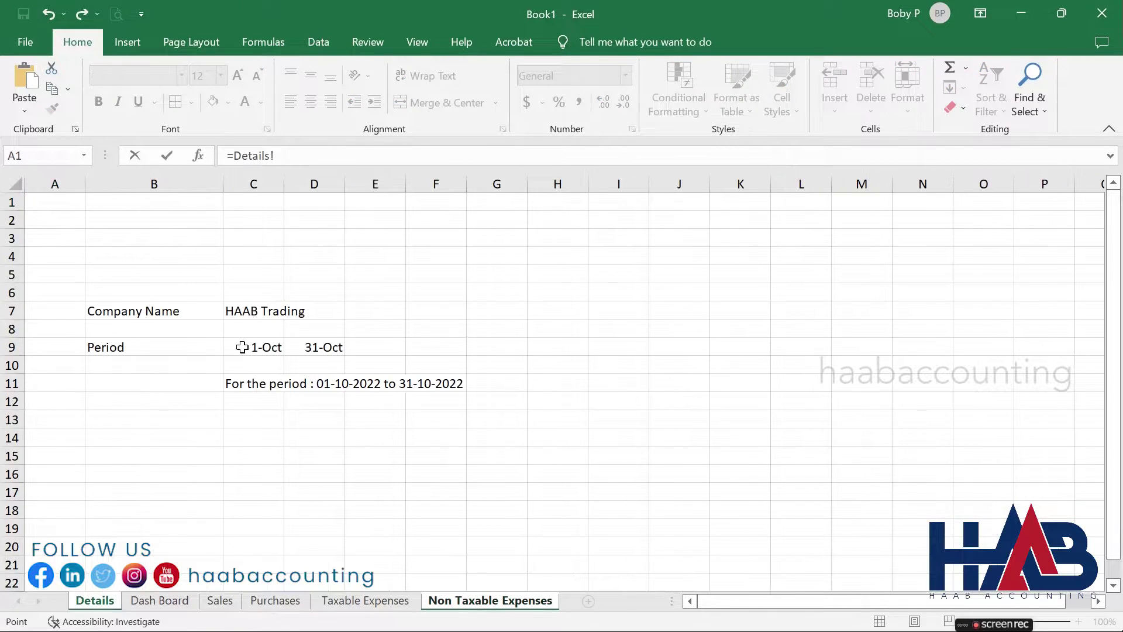
pyautogui.click(251, 316)
pyautogui.press('Return')
pyautogui.write('Non Taxable Expenses')
pyautogui.press('Return')
pyautogui.write('=')
pyautogui.click(94, 601)
pyautogui.click(263, 382)
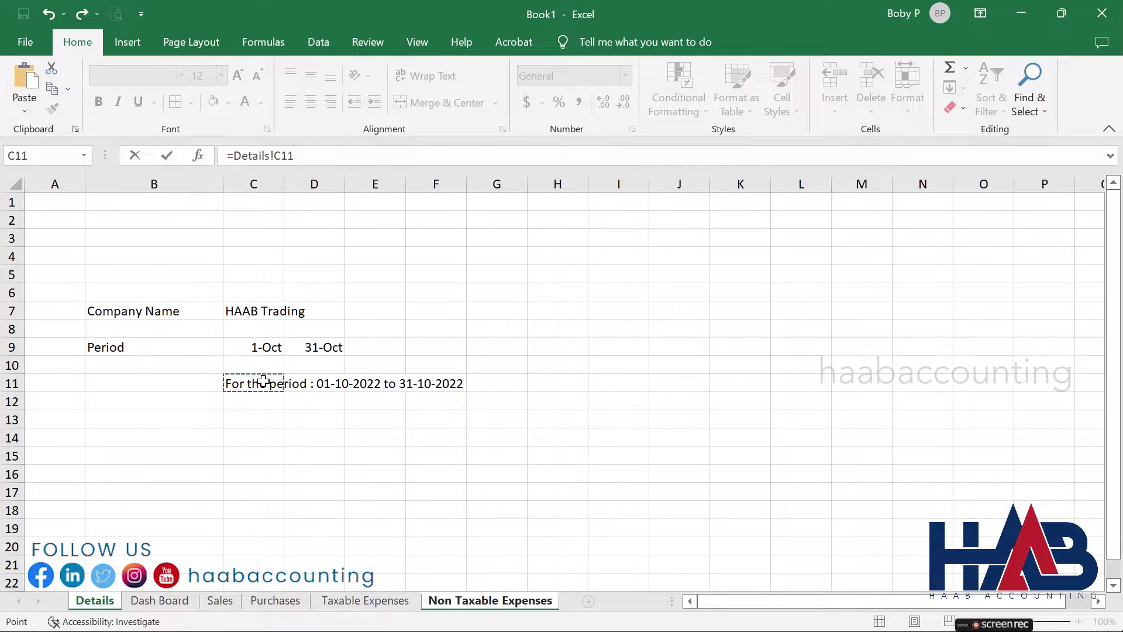
pyautogui.press('Return')
# Enter row 4 headers Date, Voucher No, Account Head and Amount.
pyautogui.write('Date')
pyautogui.press('Tab')
pyautogui.write('Voucher')
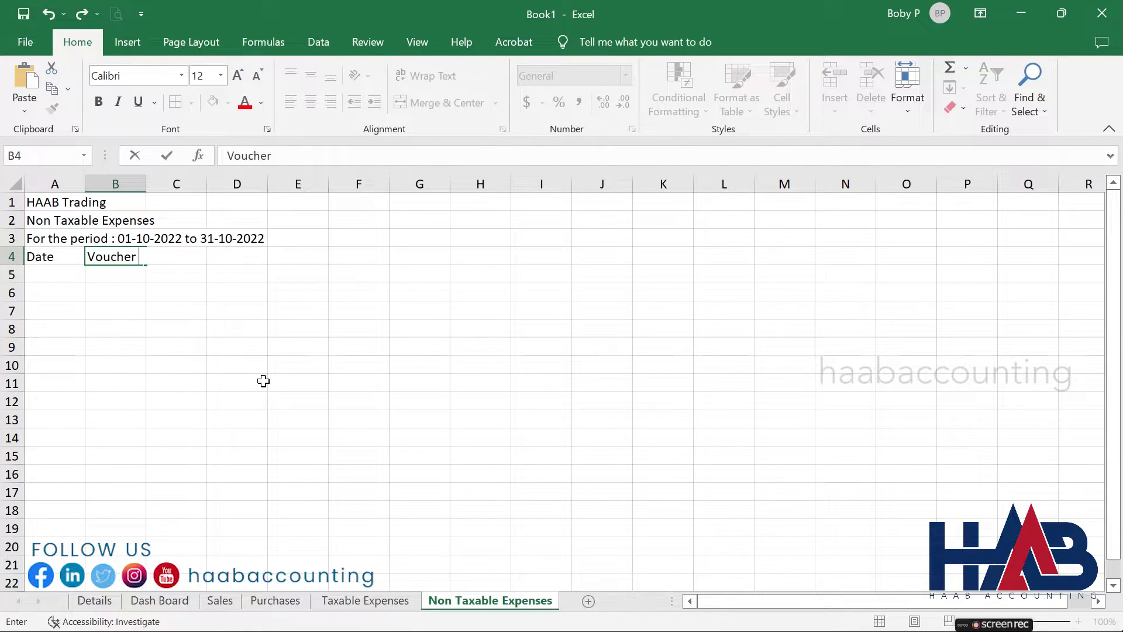
pyautogui.write(' No')
pyautogui.press('Return')
pyautogui.press('Up')
pyautogui.press('Right')
pyautogui.write('Account Head')
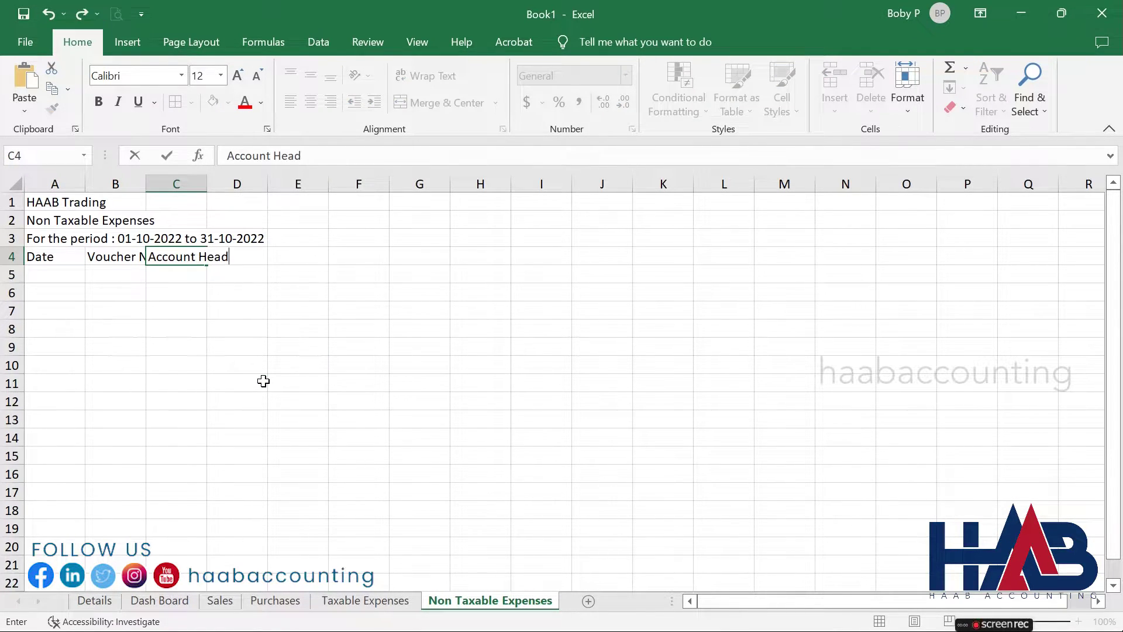
pyautogui.press('Tab')
pyautogui.write('Amount')
pyautogui.press('Return')
# Merge, centre and bold the company title across A1:D1, set the sheet to Arial, and enlarge the title to 14.
pyautogui.moveTo(41, 202); pyautogui.dragTo(240, 202)
pyautogui.click(438, 102)
pyautogui.click(98, 102)
pyautogui.click(12, 183)
pyautogui.click(182, 75)
pyautogui.click(134, 240)
pyautogui.click(117, 203)
pyautogui.hotkey('ctrl', 'shift', '.')
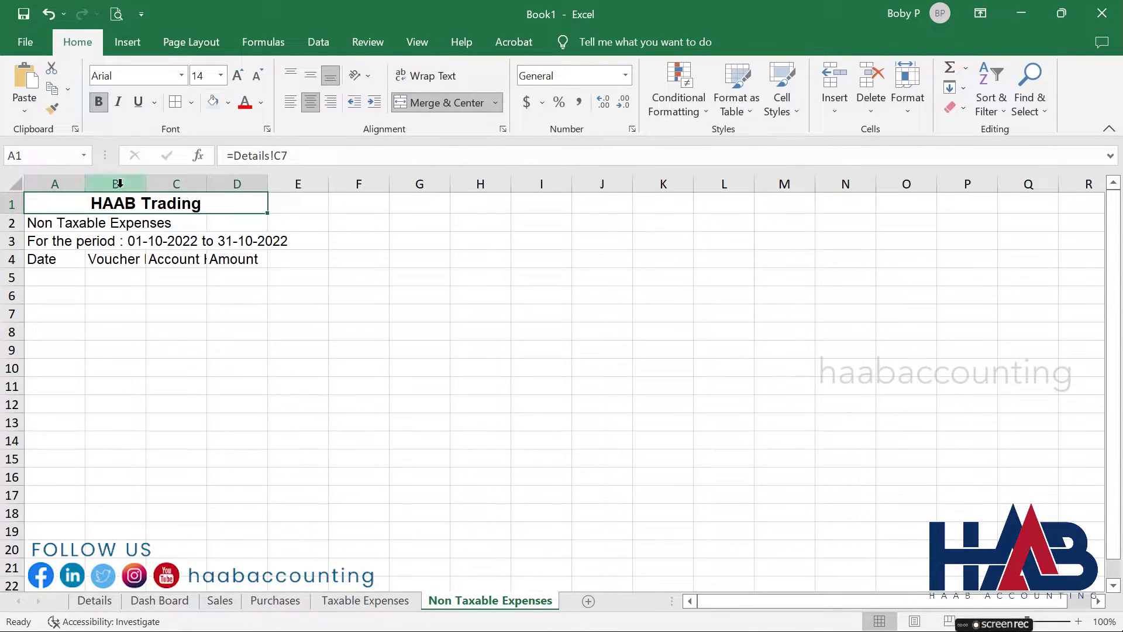
# Bold and centre the subtitle across A2:D2 and centre the period line across A3:D3.
pyautogui.moveTo(40, 223); pyautogui.dragTo(240, 223)
pyautogui.click(99, 103)
pyautogui.click(438, 102)
pyautogui.moveTo(41, 240); pyautogui.dragTo(240, 241)
pyautogui.click(438, 103)
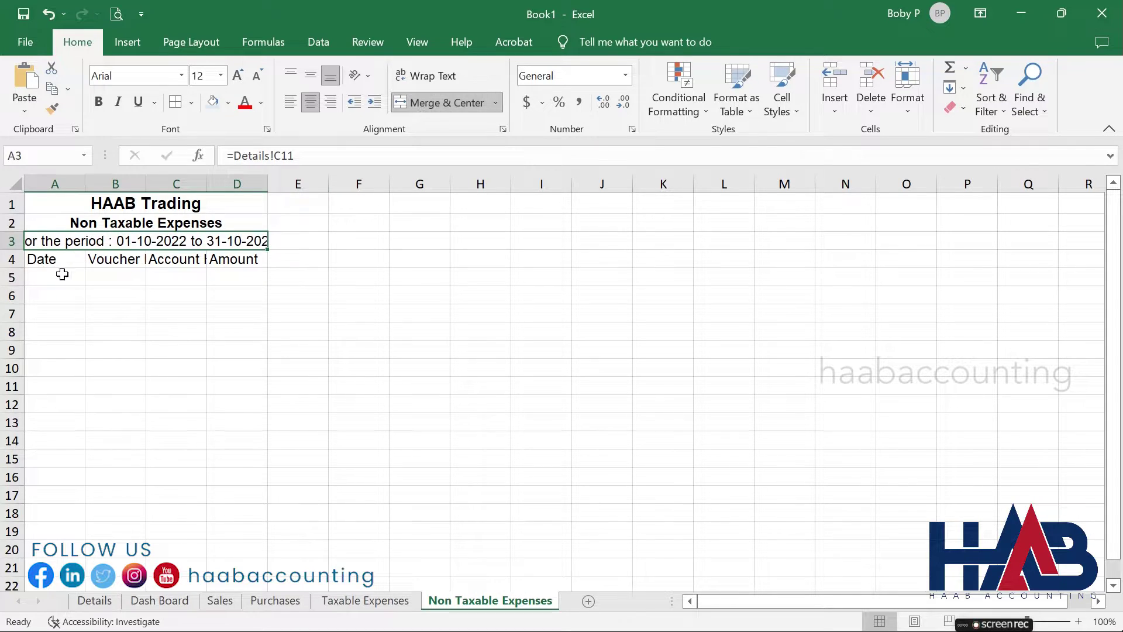
# Make row 4 headers bold, centred and wrapped, widen the columns, and select A4:D7.
pyautogui.click(11, 259)
pyautogui.click(98, 103)
pyautogui.click(310, 102)
pyautogui.click(311, 75)
pyautogui.click(426, 76)
pyautogui.moveTo(85, 186); pyautogui.dragTo(450, 184)
pyautogui.click(400, 184)
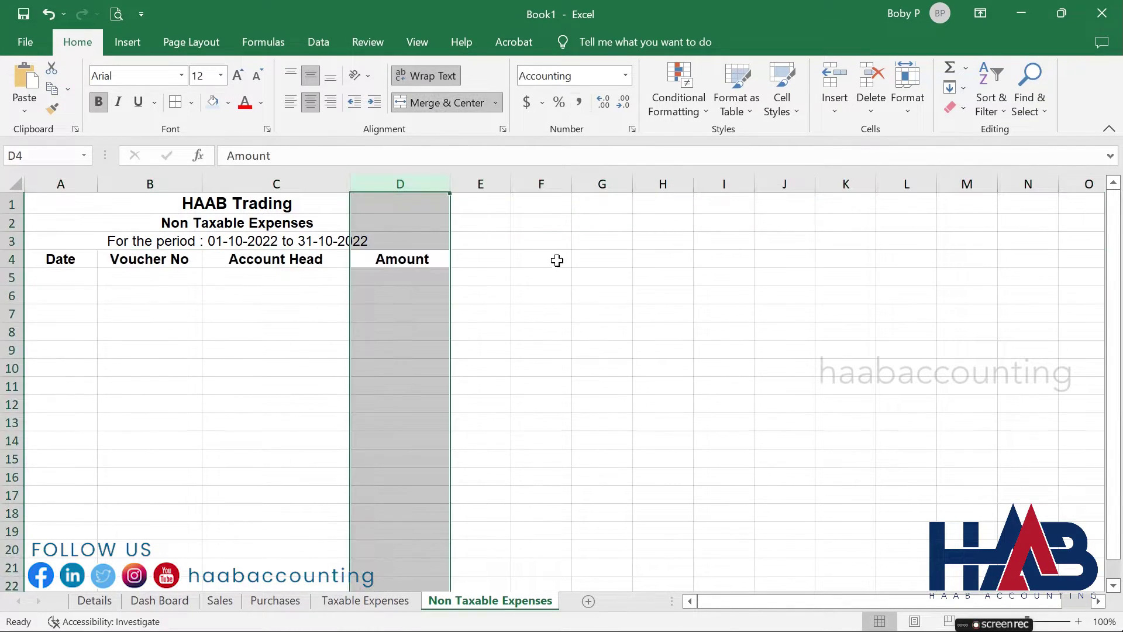
pyautogui.click(11, 259)
pyautogui.click(150, 305)
pyautogui.moveTo(12, 268); pyautogui.dragTo(430, 321)
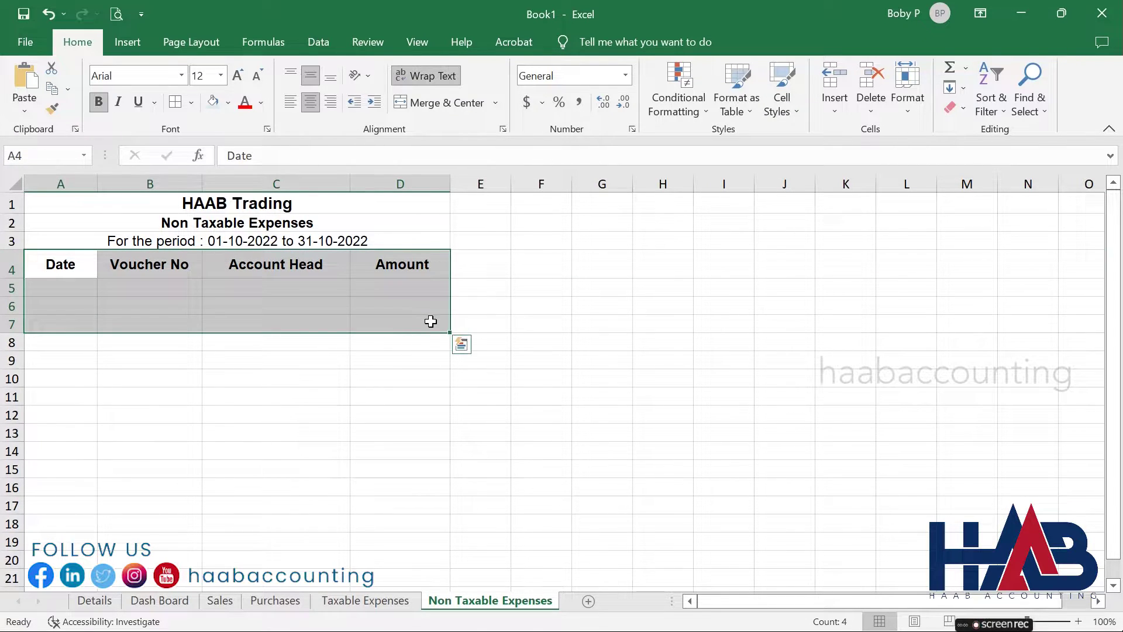
# Convert A4:D7 into a headed table with all borders, then switch to the Sales sheet.
pyautogui.hotkey('ctrl', 't')
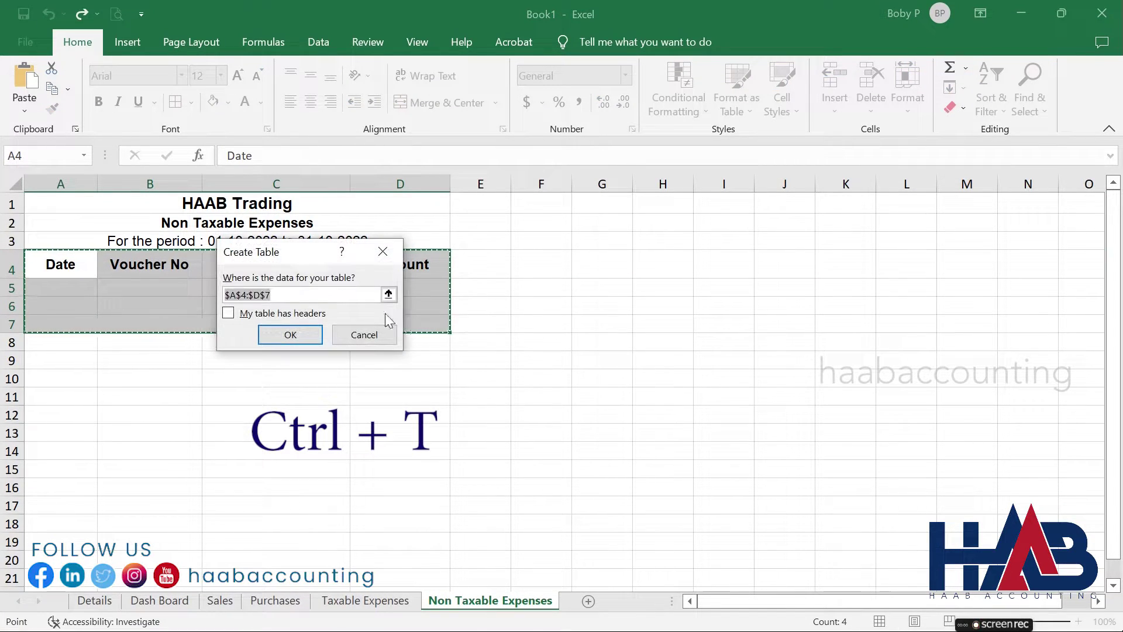
pyautogui.click(228, 313)
pyautogui.click(280, 333)
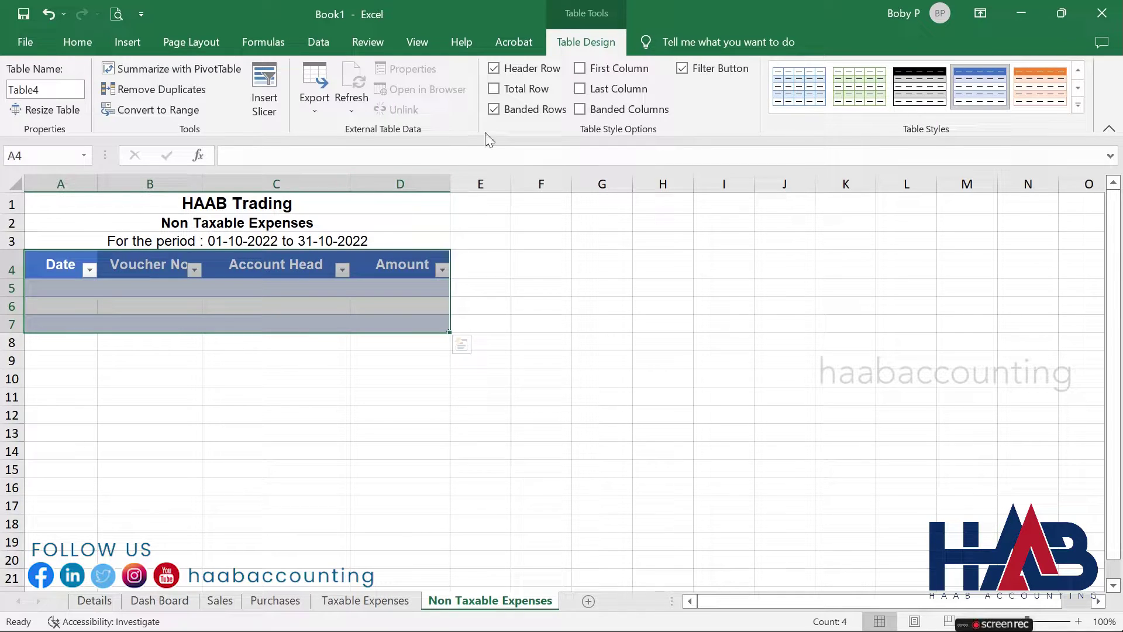
pyautogui.click(557, 264)
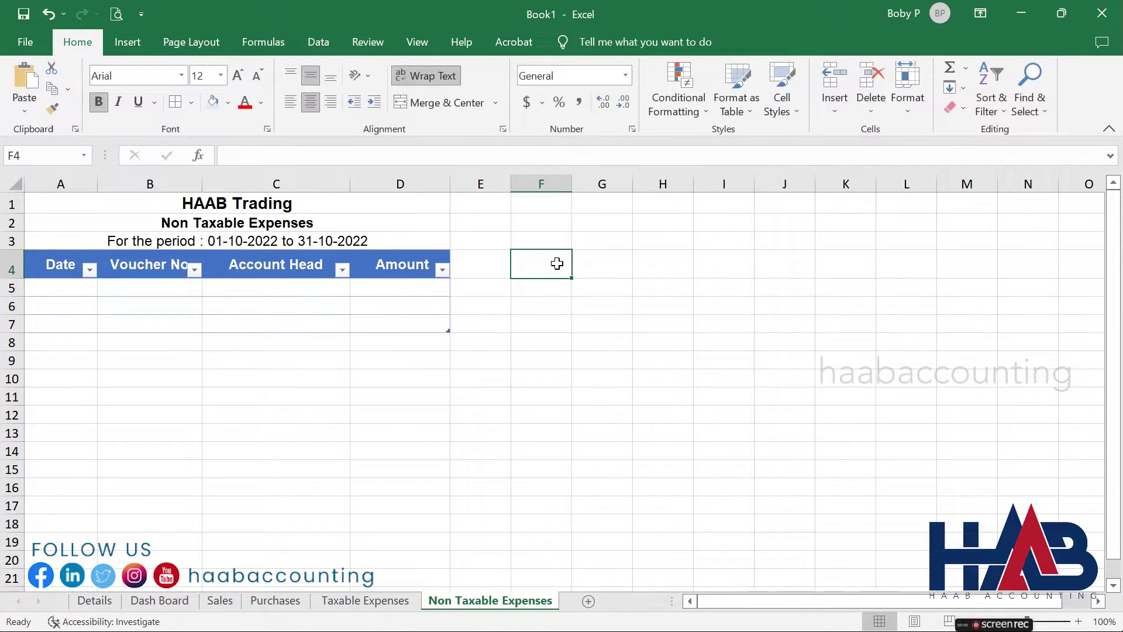
pyautogui.moveTo(63, 261); pyautogui.dragTo(409, 324)
pyautogui.click(78, 42)
pyautogui.click(191, 103)
pyautogui.click(222, 279)
pyautogui.click(588, 384)
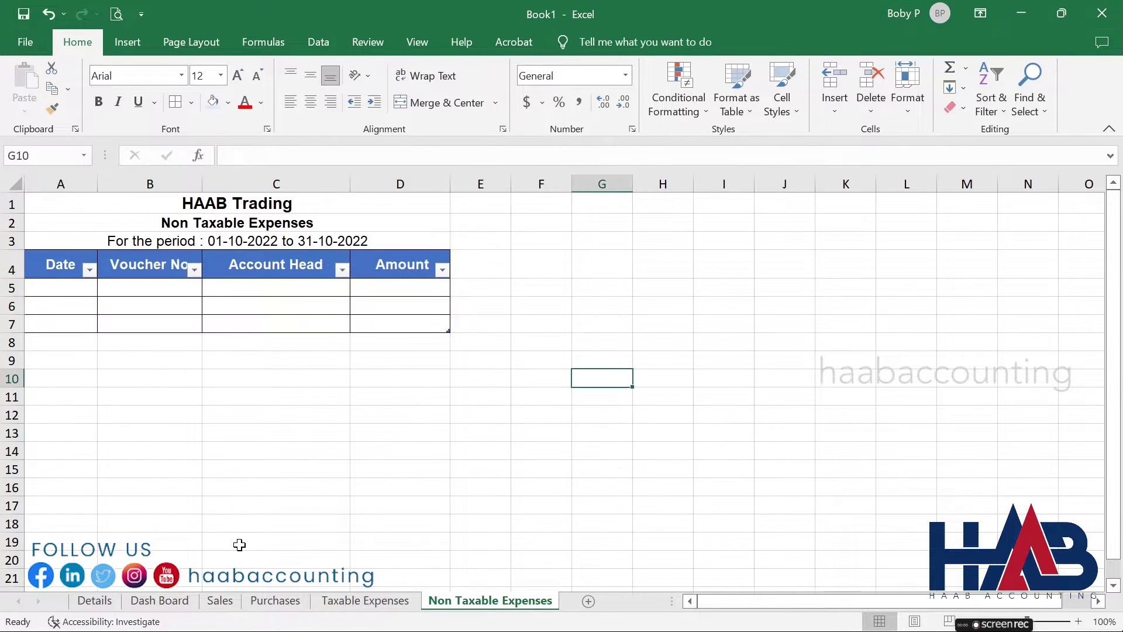
pyautogui.click(220, 600)
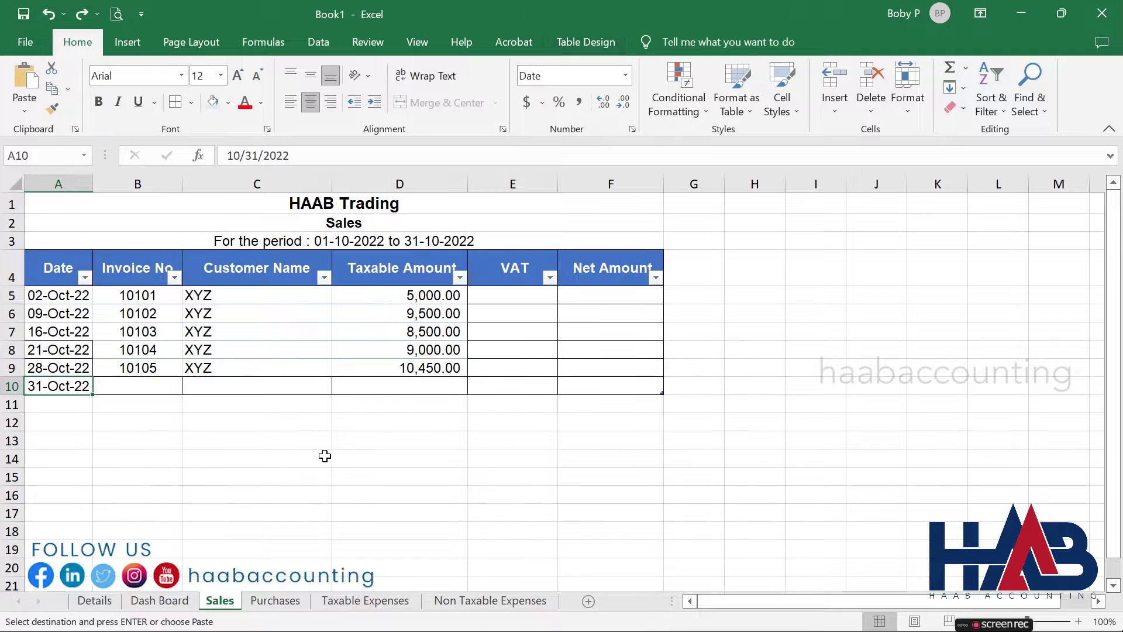
# Fill in the invoice table's VAT (Taxable Amount times 5%) and Net Amount (Taxable Amount plus VAT) formulas.
pyautogui.click(522, 300)
pyautogui.write('=')
pyautogui.press('Left')
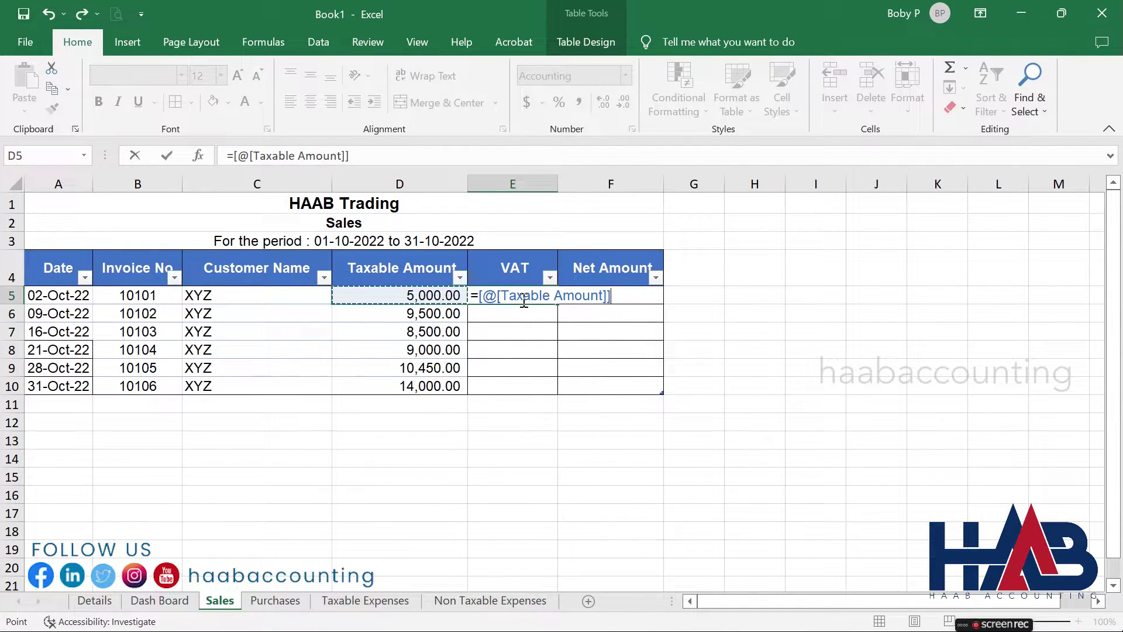
pyautogui.write('*')
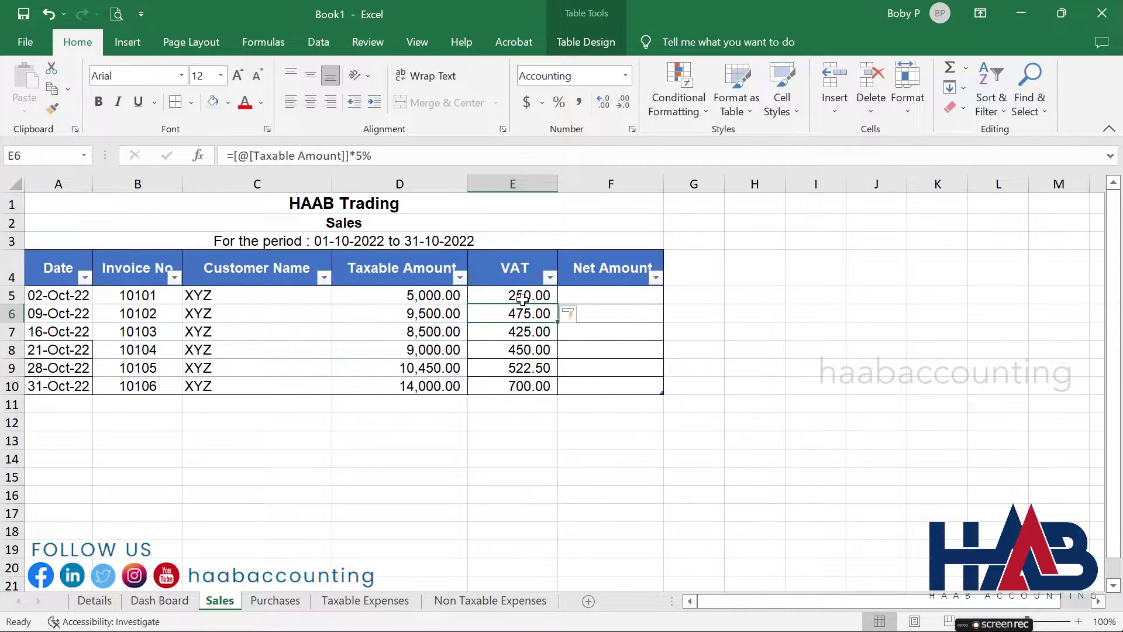
pyautogui.press('Up')
pyautogui.press('Right')
pyautogui.write('=')
pyautogui.press('Left')
pyautogui.press('Left')
pyautogui.write('+')
pyautogui.press('Left')
pyautogui.press('Return')
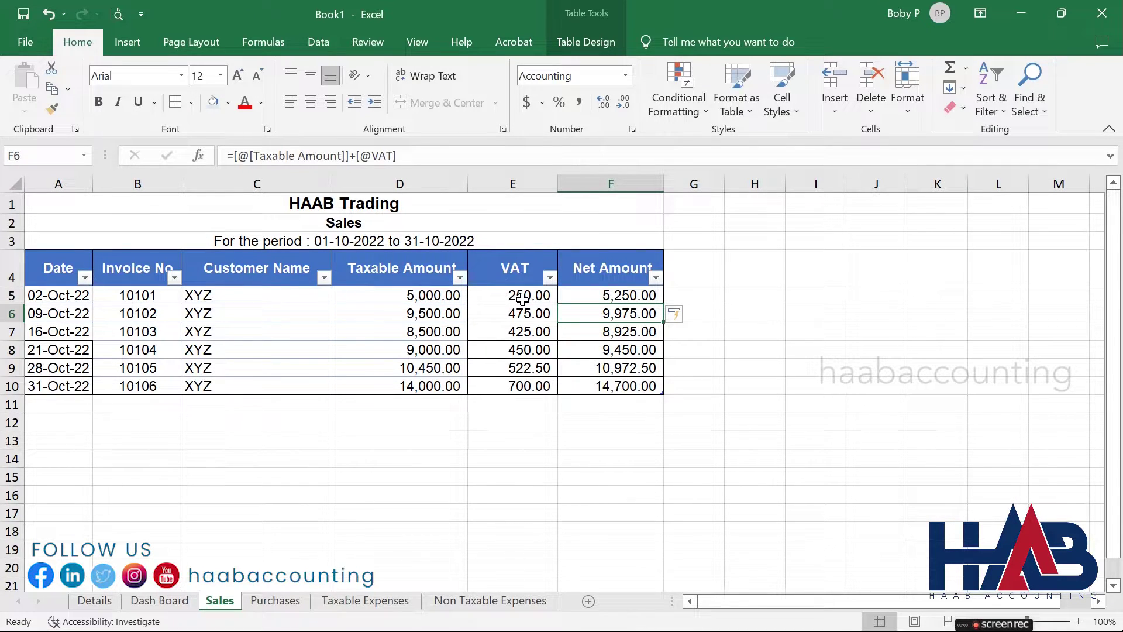
# On Purchases, enter the first purchase: 1-Oct-22, invoice 123, ABC Co, 5000.
pyautogui.click(282, 601)
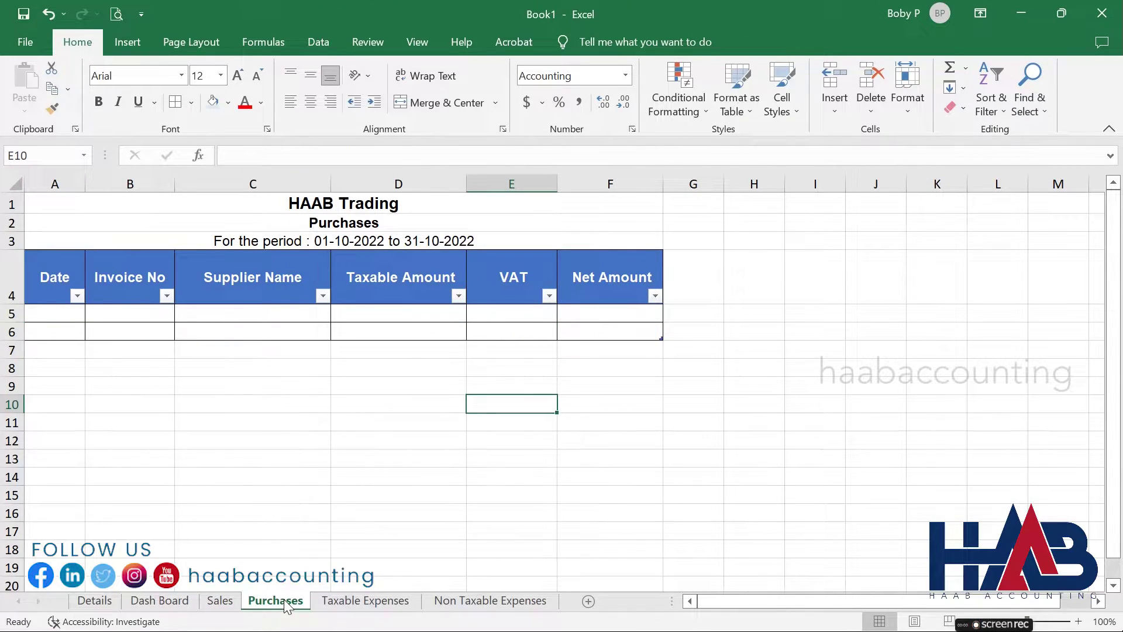
pyautogui.click(64, 314)
pyautogui.write('1-Oct-22')
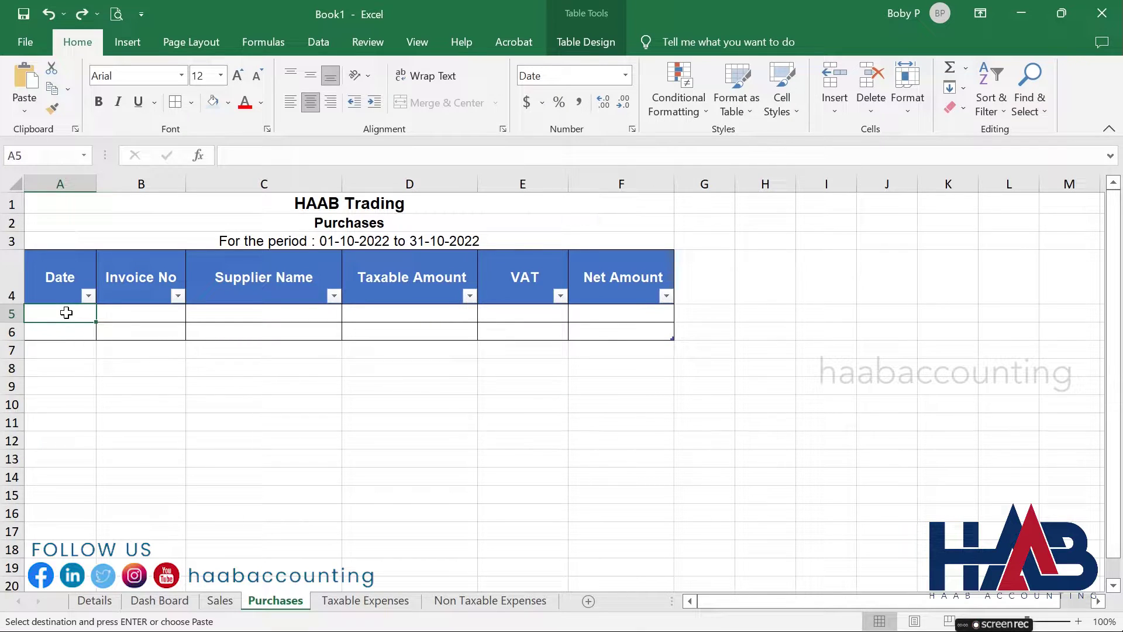
pyautogui.press('Tab')
pyautogui.write('123')
pyautogui.press('Tab')
pyautogui.write('ABC Co')
# Enter the remaining ABC Co purchases: 10/8/2022 invoice 157 for 6500, and 10/23/2022 invoice 187 for 6500.
pyautogui.press('Tab')
pyautogui.write('5000')
pyautogui.press('Return')
pyautogui.write('10/8/2022')
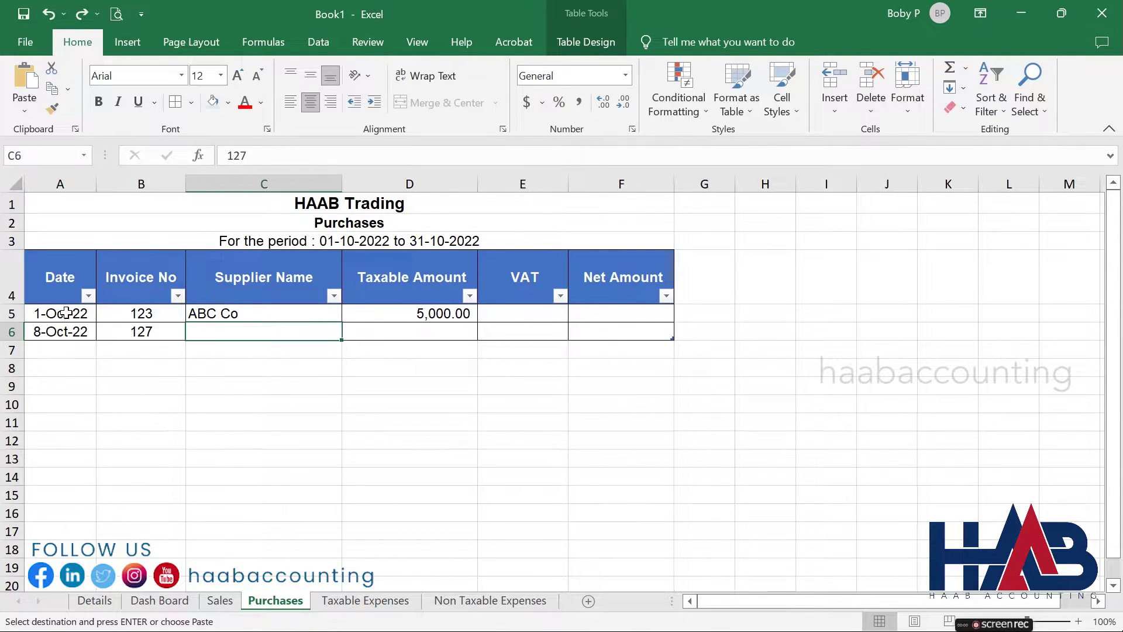
pyautogui.press('Tab')
pyautogui.write('157')
pyautogui.press('Tab')
pyautogui.write('ABC Co')
pyautogui.press('Tab')
pyautogui.write('6500')
pyautogui.press('Return')
pyautogui.write('10/23/2022')
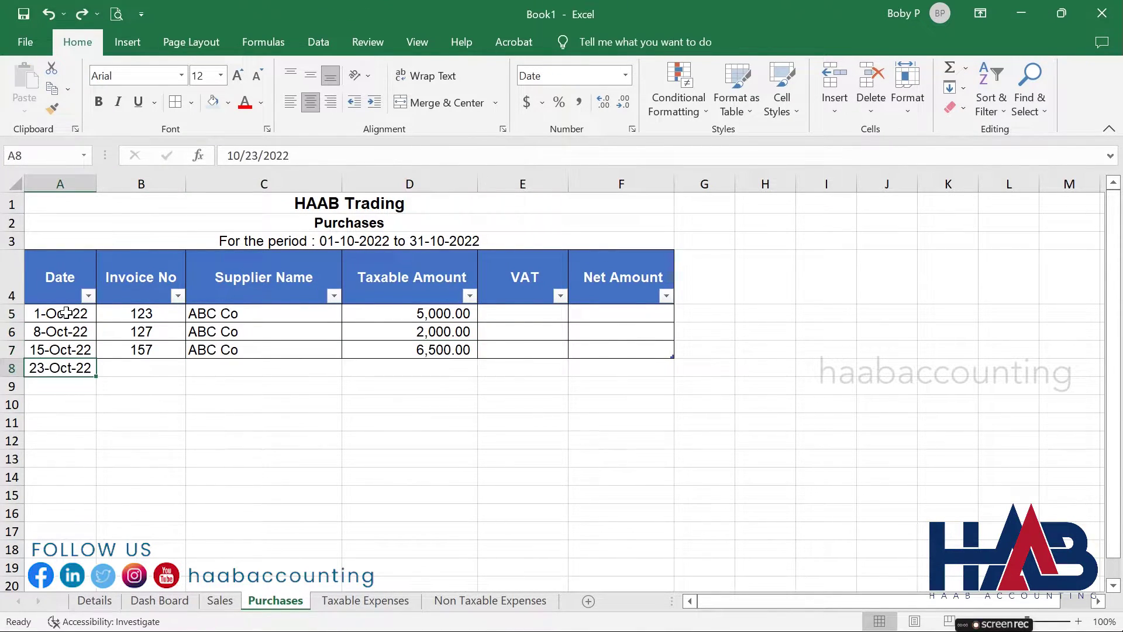
pyautogui.write('187')
pyautogui.press('Tab')
pyautogui.write('ABC Co')
pyautogui.press('Tab')
pyautogui.write('6500')
pyautogui.hotkey('ctrl', 'Return')
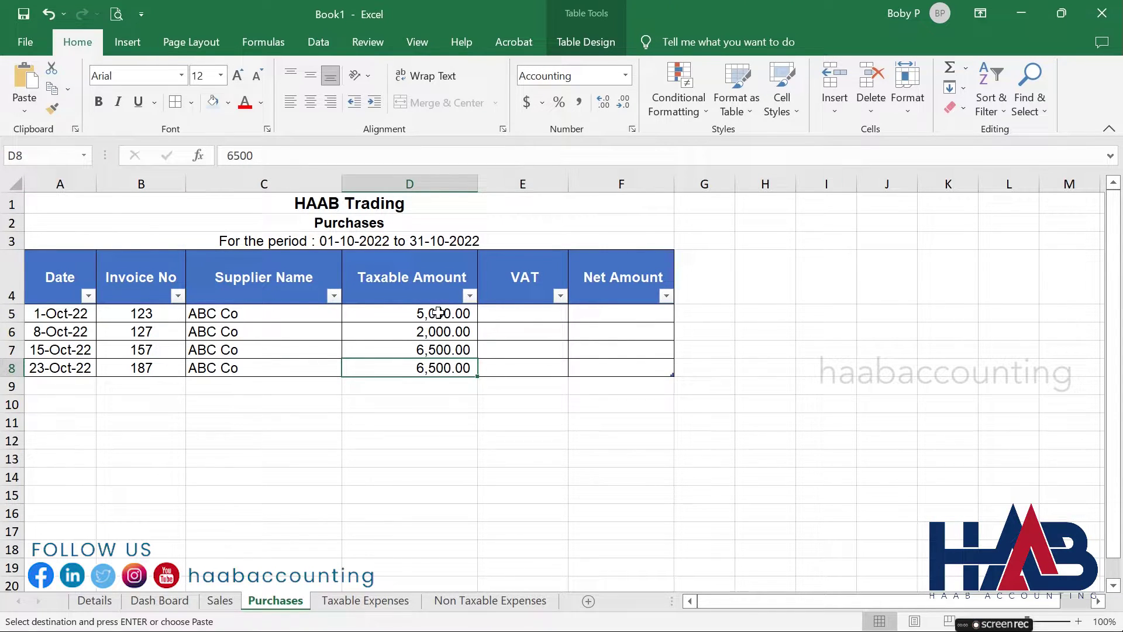
pyautogui.click(506, 313)
pyautogui.write('=')
pyautogui.press('Left')
pyautogui.write('*')
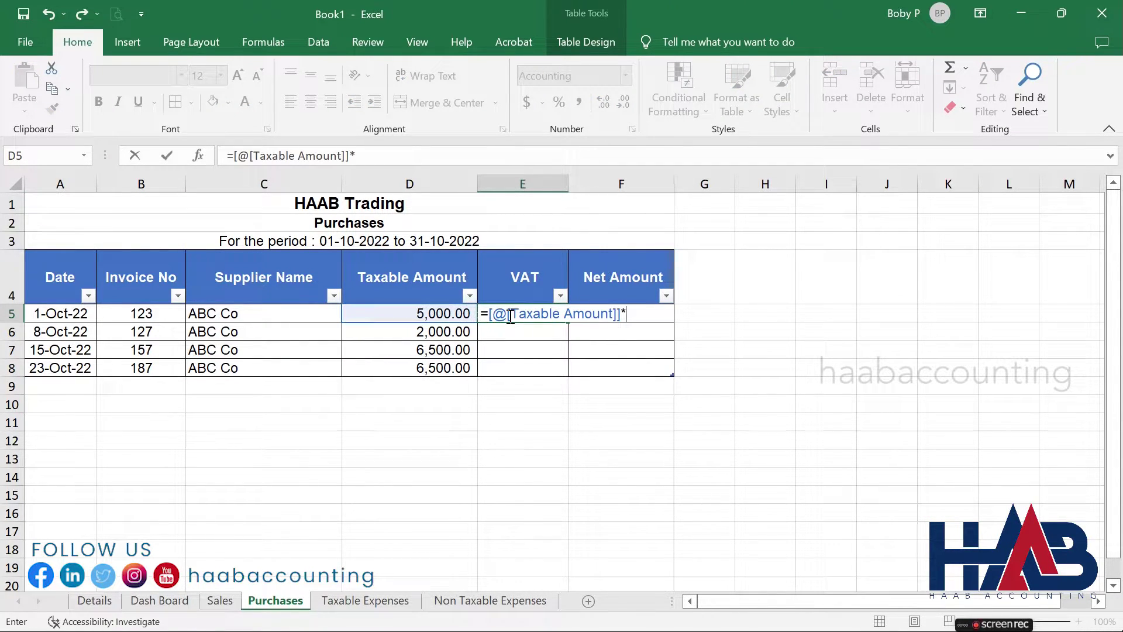
pyautogui.write('5%')
pyautogui.hotkey('ctrl', 'Return')
pyautogui.press('Right')
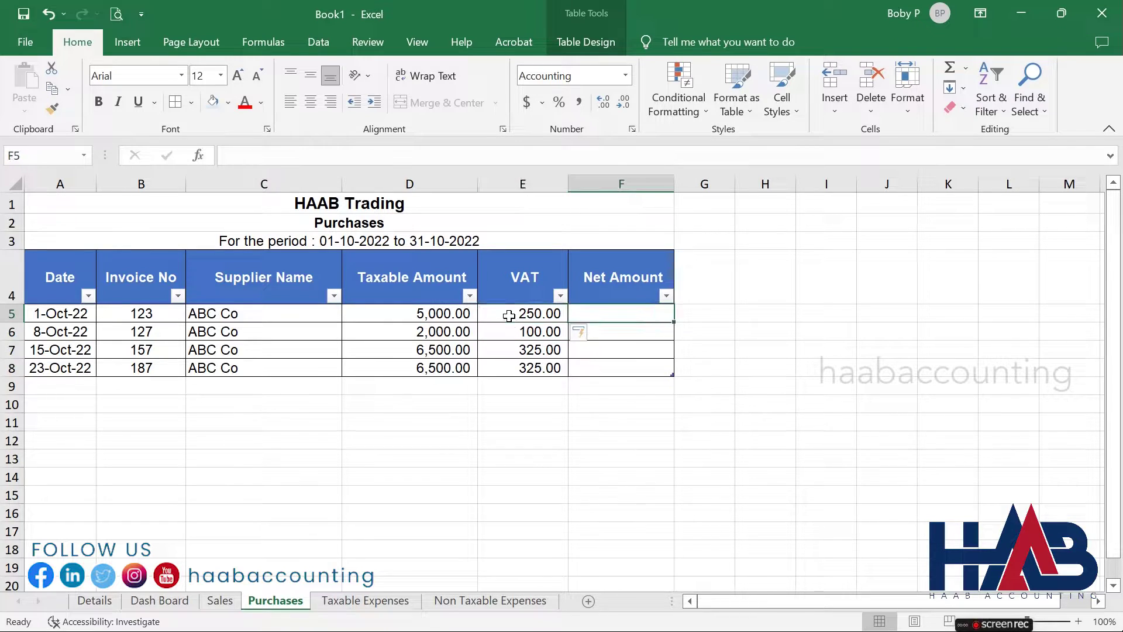
pyautogui.write('=')
pyautogui.press('Left')
pyautogui.press('Left')
pyautogui.write('+')
pyautogui.press('Left')
pyautogui.press('Return')
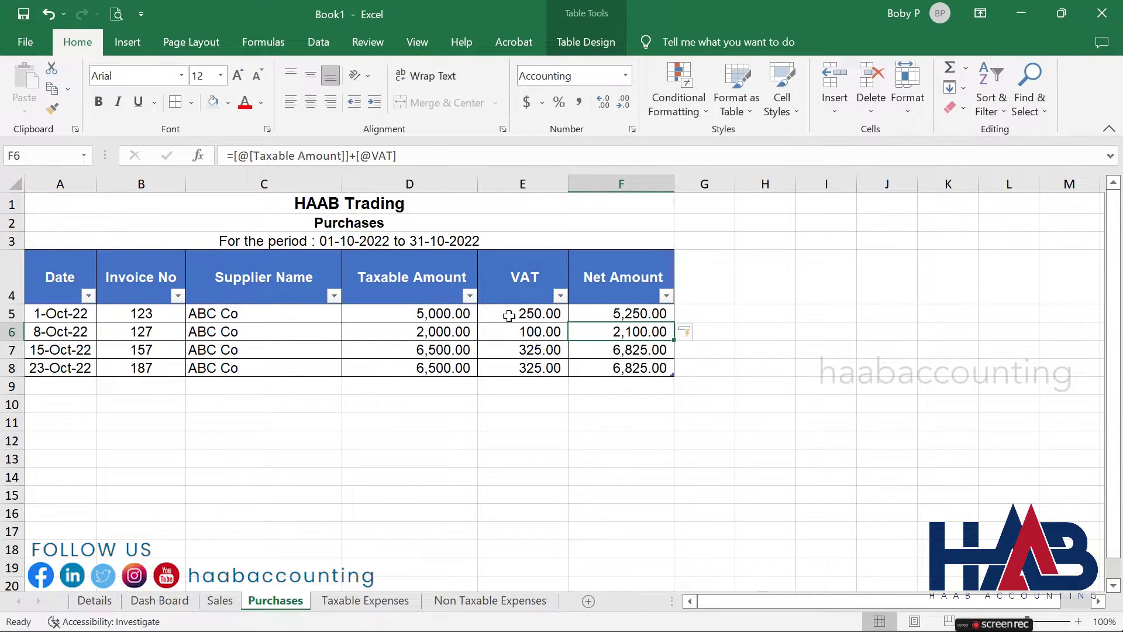
pyautogui.click(391, 605)
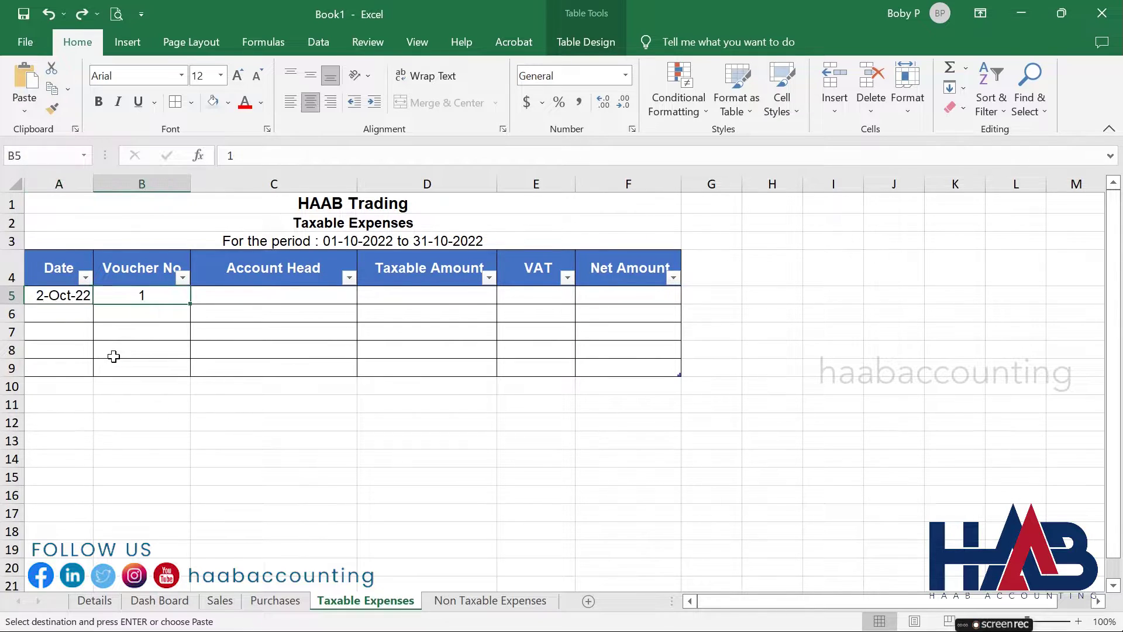
# Enter the taxable expenses (Water and Electricity 1500, Telephone Expenses 1000, Printing and more) with 5% VAT and net formulas.
pyautogui.write('Water and Electricity\t1500 3-Oct-22\t2')
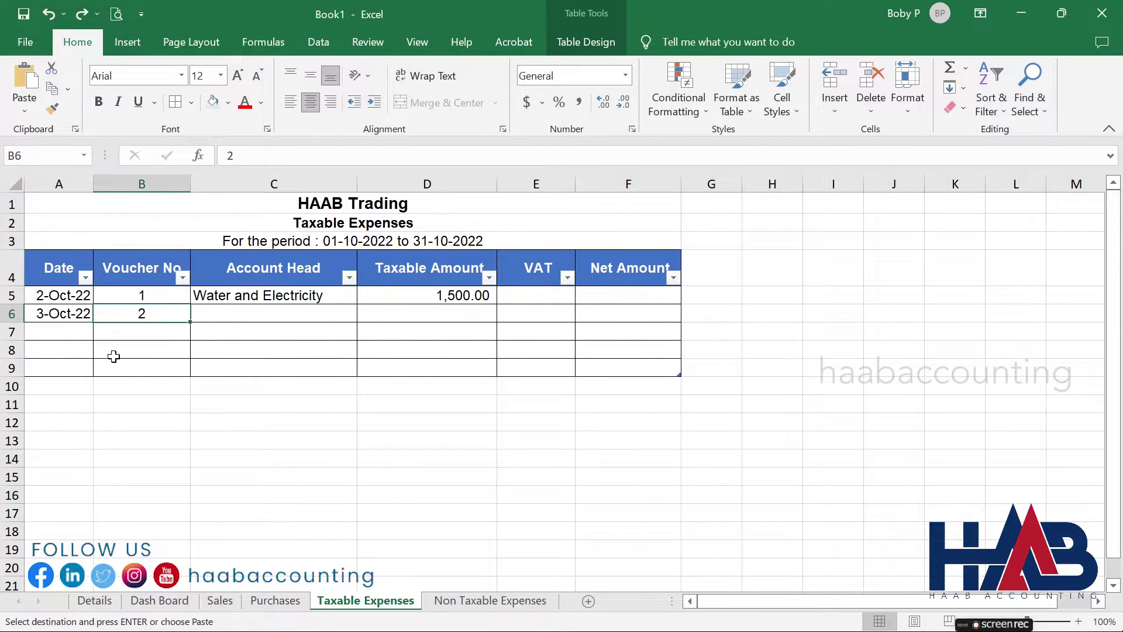
pyautogui.write('\tTelephone Expenses\t1000 4-Oct-22\t3\tPrinting and Stationery\t500 5-Oct-22\t4\tProfessional Fee\t1500')
pyautogui.click(532, 296)
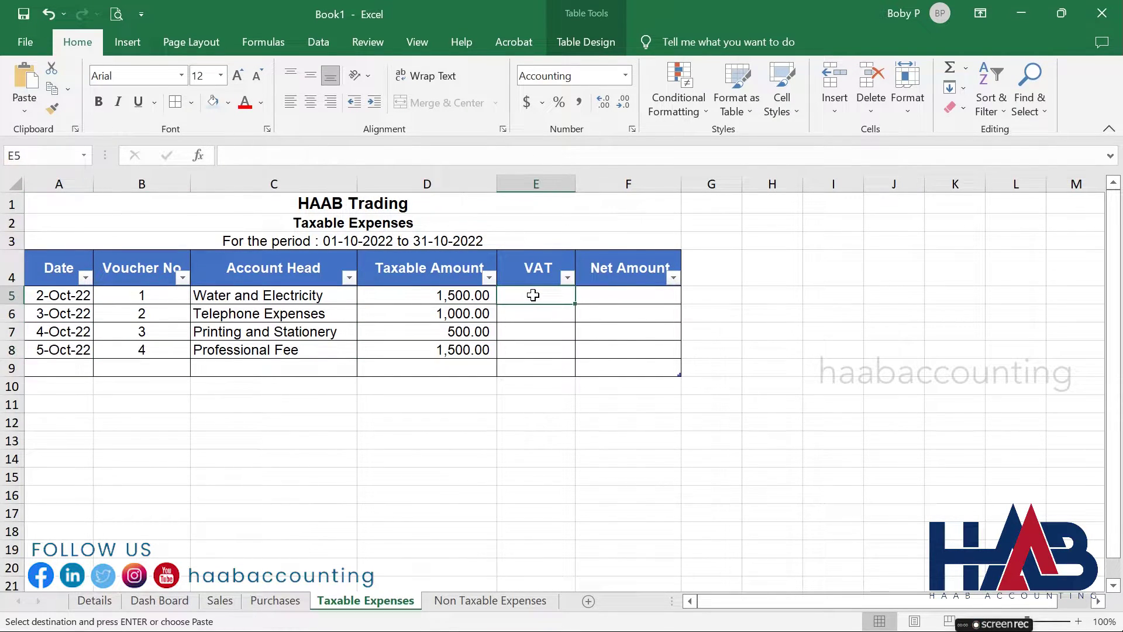
pyautogui.write('=')
pyautogui.press('Left')
pyautogui.write('*5%')
pyautogui.press('Return')
pyautogui.press('Right')
pyautogui.press('Up')
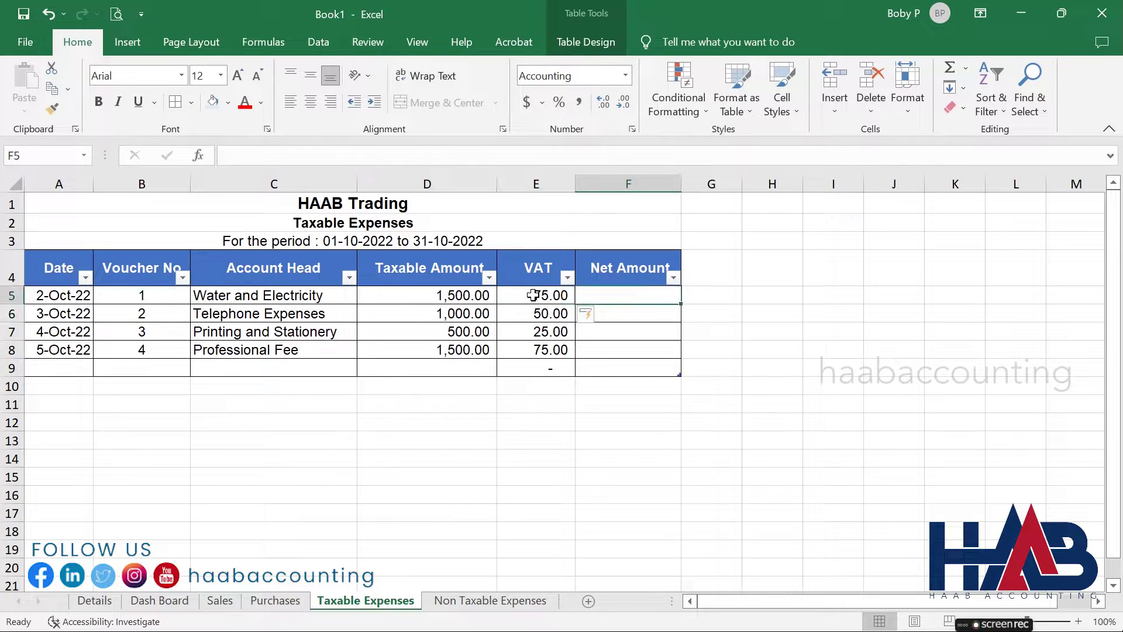
pyautogui.write('=')
pyautogui.press('Left')
pyautogui.press('Left')
pyautogui.write('+')
pyautogui.press('Left')
pyautogui.press('Return')
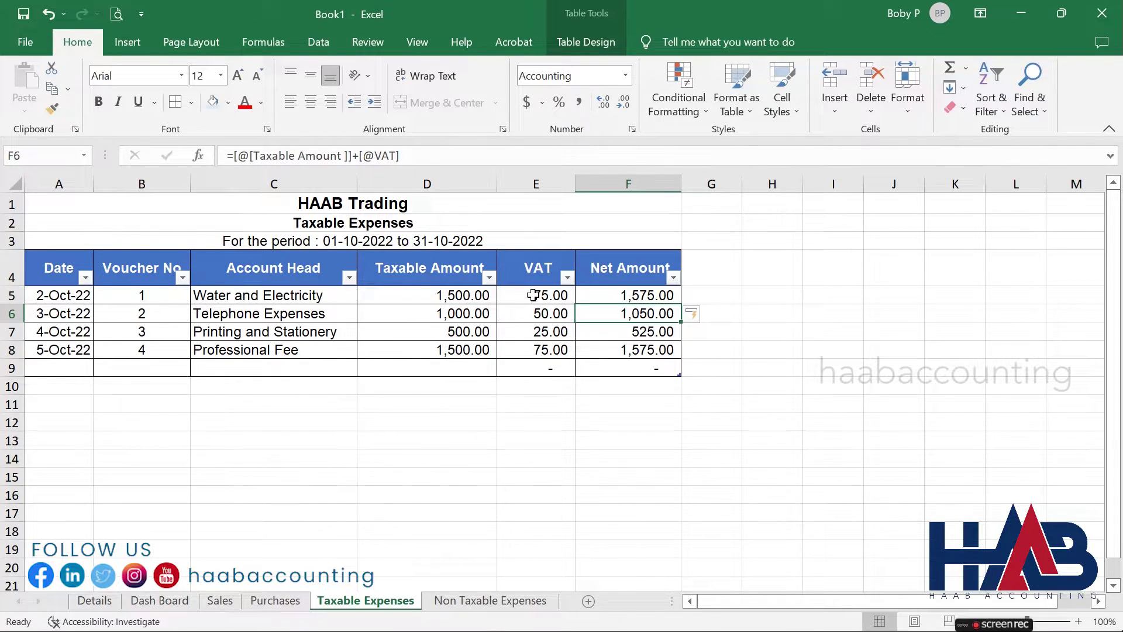
# Fill the Non Taxable Expenses sheet with Refreshment 10, Salary 25000, Repairs and Maintenance, Cleaning and Fuel.
pyautogui.hotkey('ctrl', 'pagedown')
pyautogui.write('1-Oct-22\t5\tRefreshment\t10 2-Oct-22\t')
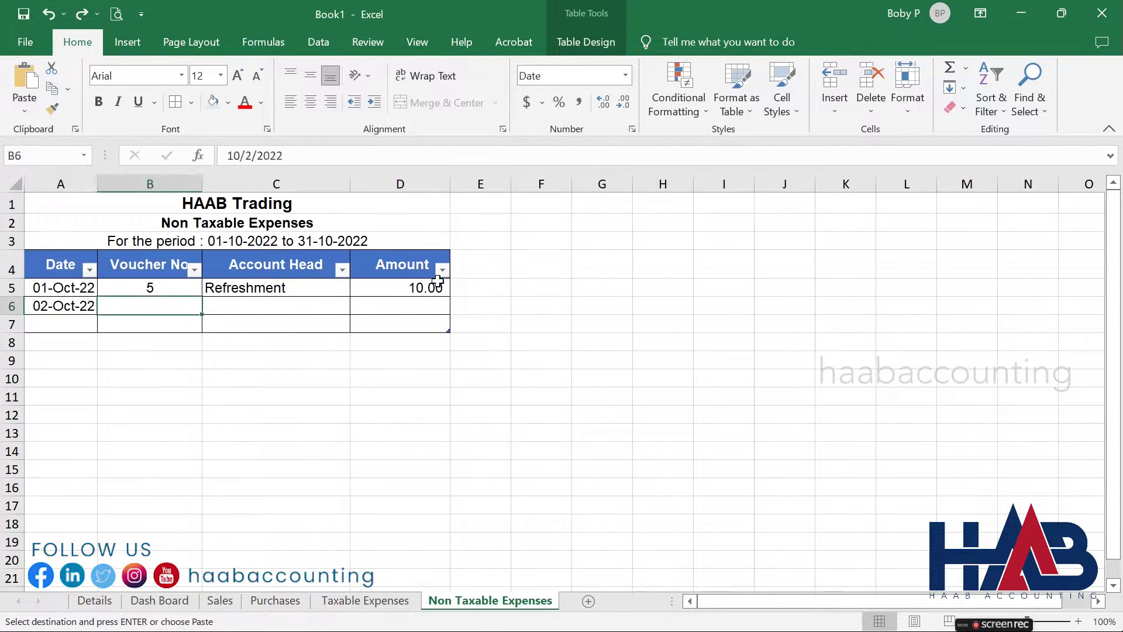
pyautogui.write('6\tSalary\t25000 3-Oct-22\t7\tRepairs and Maintenance\t45')
pyautogui.hotkey('ctrl', 'v')
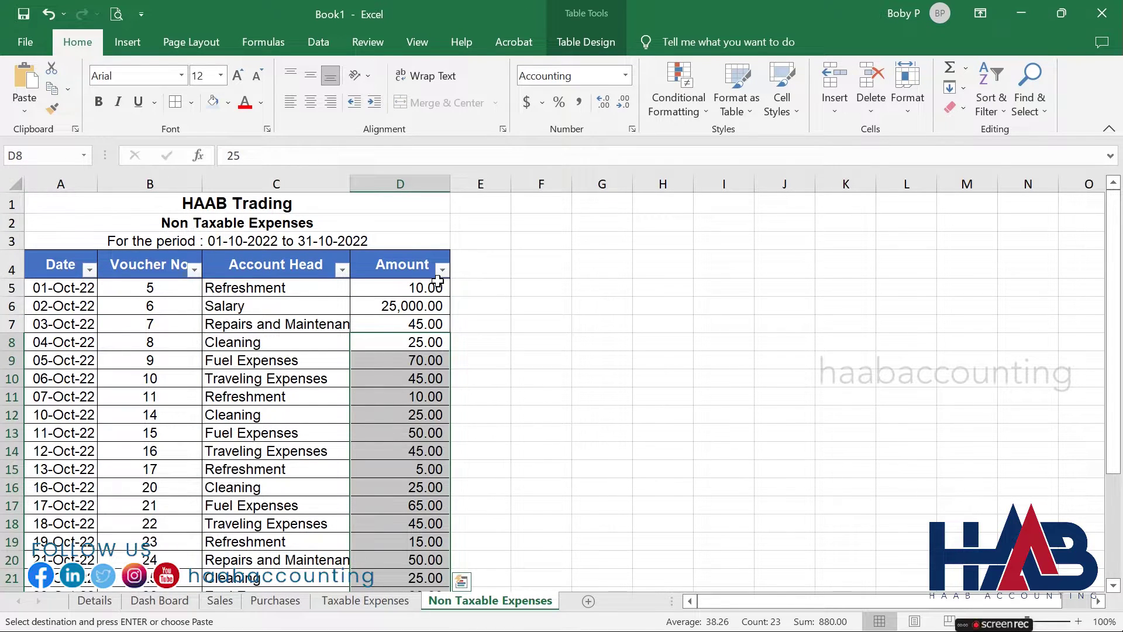
pyautogui.scroll(-2, 514, 371)
pyautogui.click(515, 372)
pyautogui.scroll(-2, 516, 372)
pyautogui.scroll(2, 516, 372)
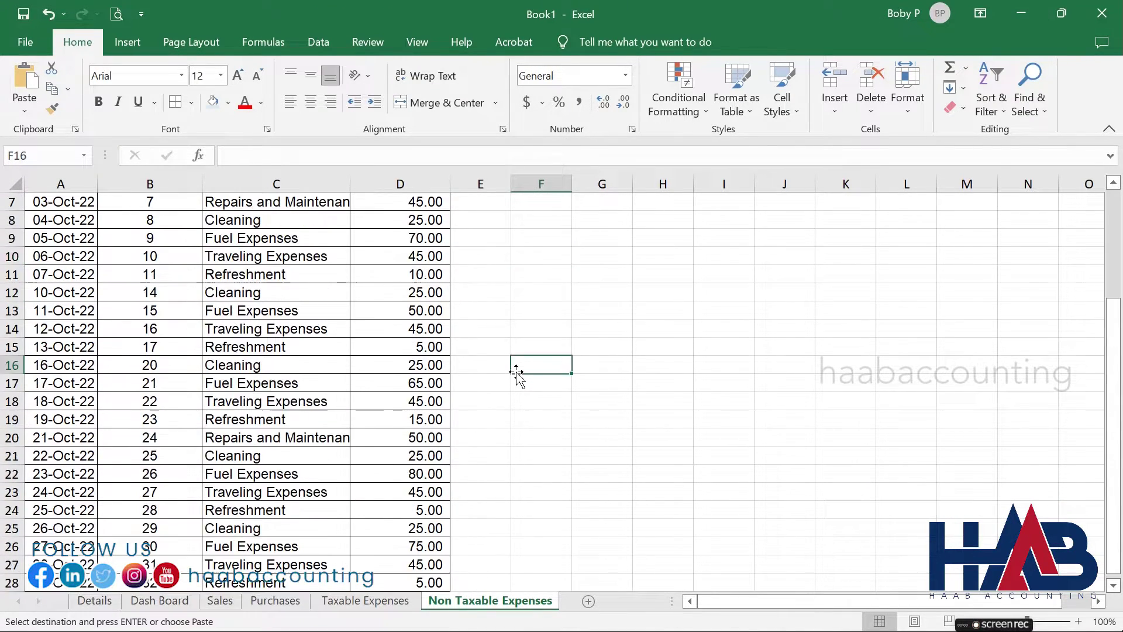
pyautogui.scroll(2, 515, 372)
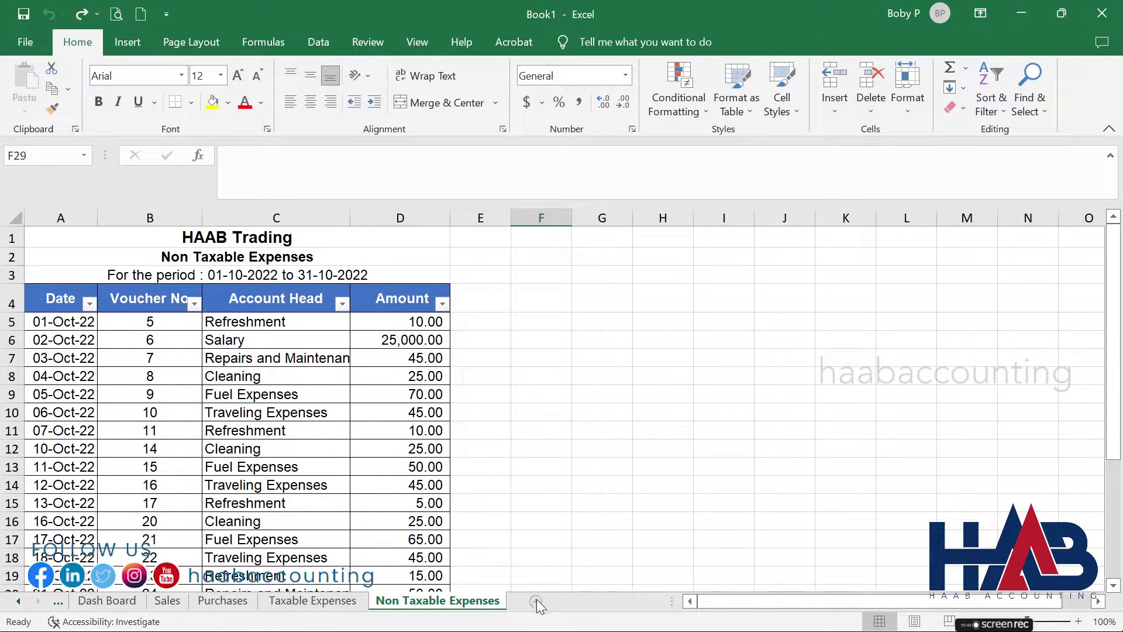
# Add a new blank worksheet named Profit and Loss.
pyautogui.click(536, 601)
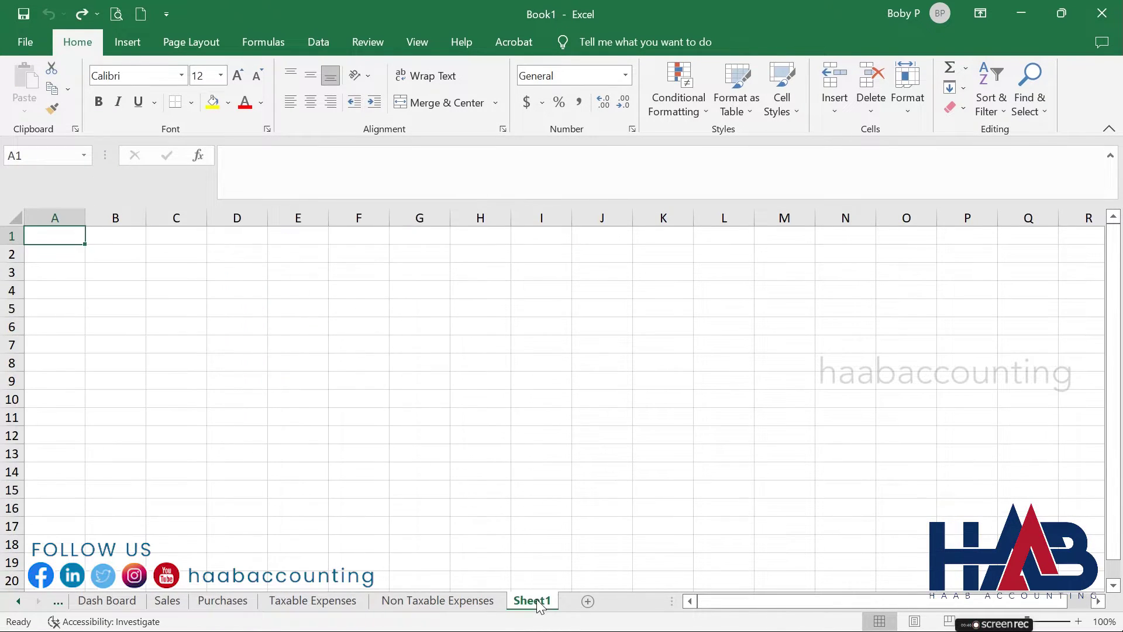
pyautogui.doubleClick(537, 600)
pyautogui.write('Profit and Loss')
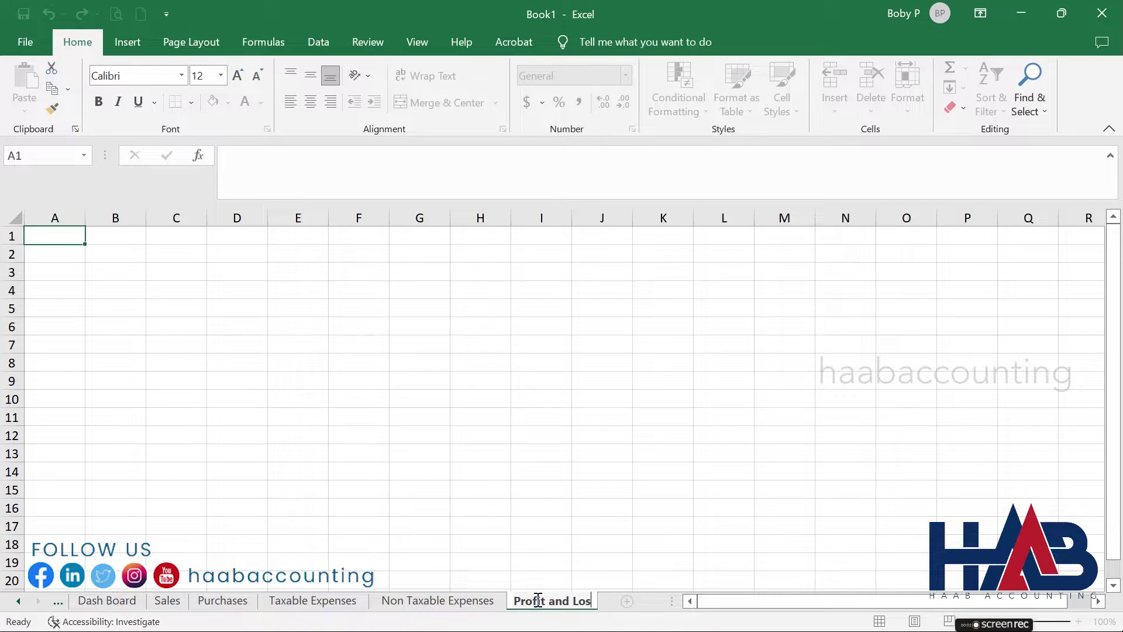
pyautogui.press('Return')
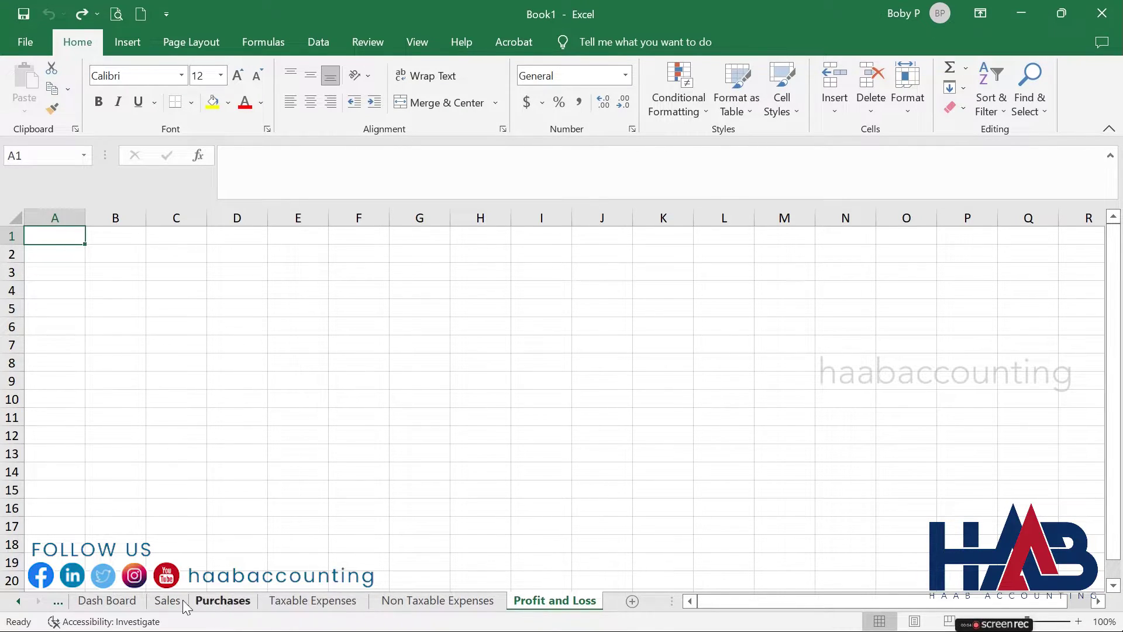
pyautogui.click(167, 600)
# Insert a Group column before Customer Name and fill all six invoices with Sales.
pyautogui.rightClick(245, 221)
pyautogui.click(283, 381)
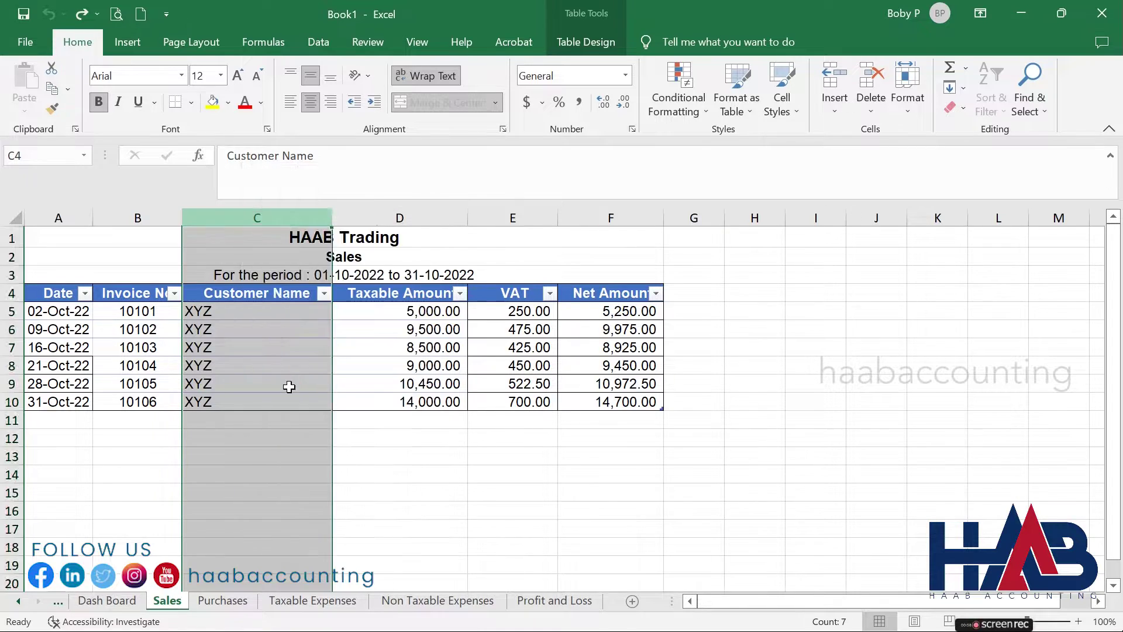
pyautogui.click(236, 283)
pyautogui.write('Group')
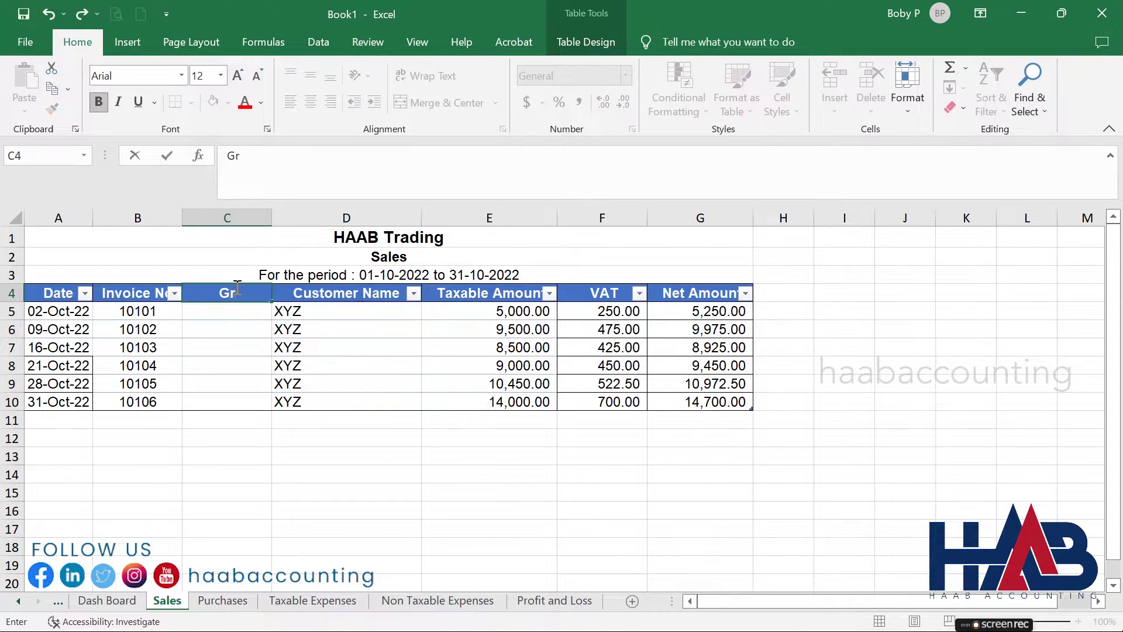
pyautogui.press('Return')
pyautogui.write('Sales')
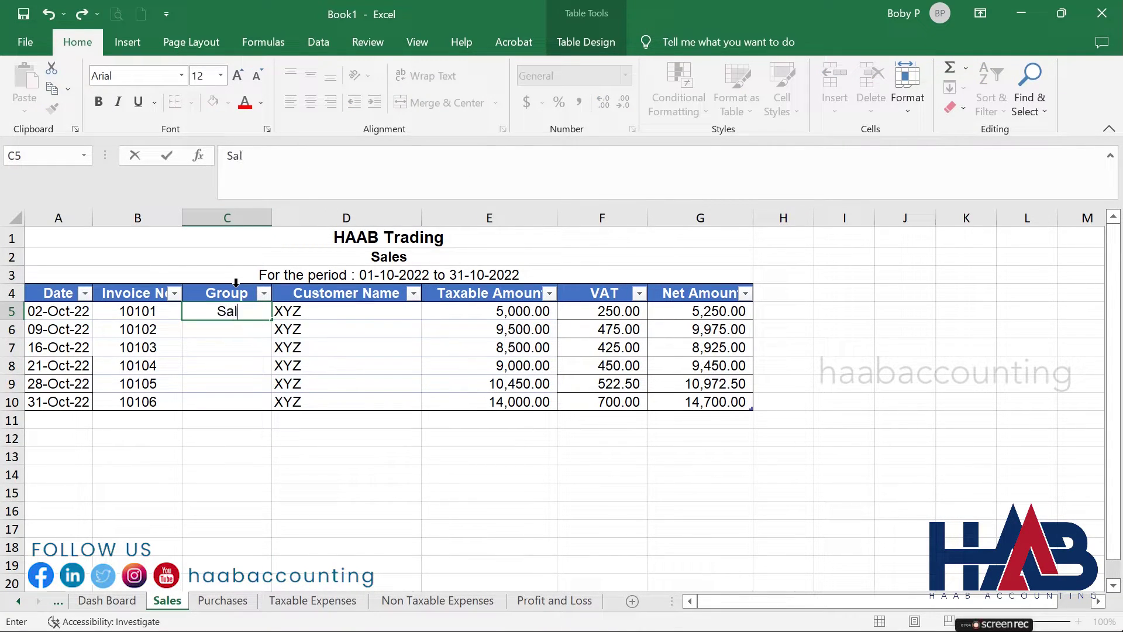
pyautogui.press('Return')
pyautogui.click(262, 312)
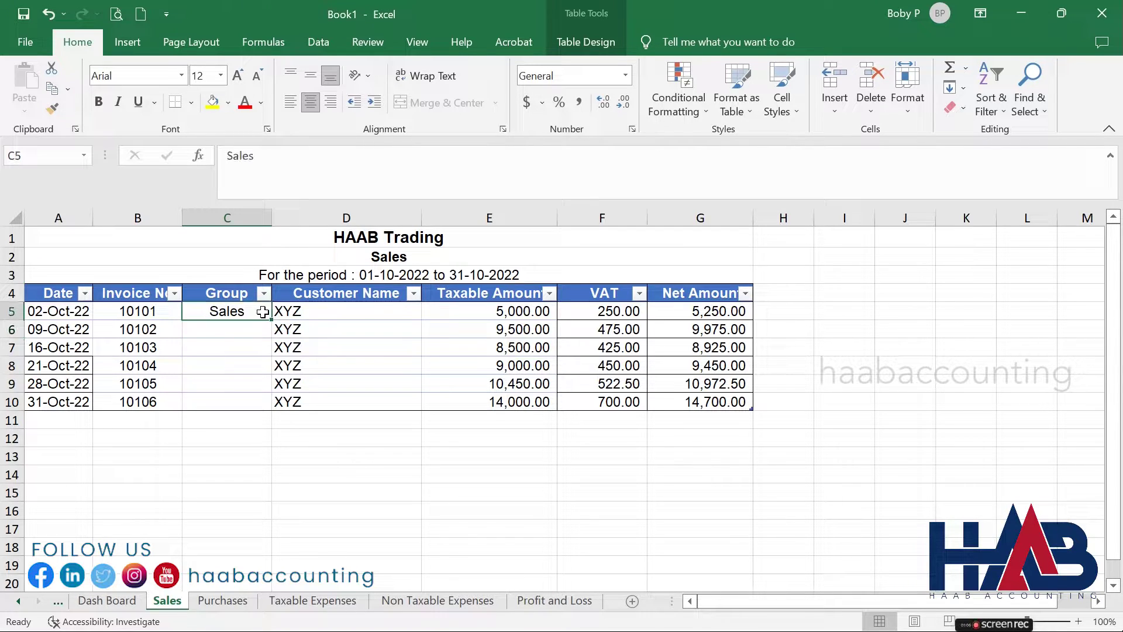
pyautogui.doubleClick(273, 321)
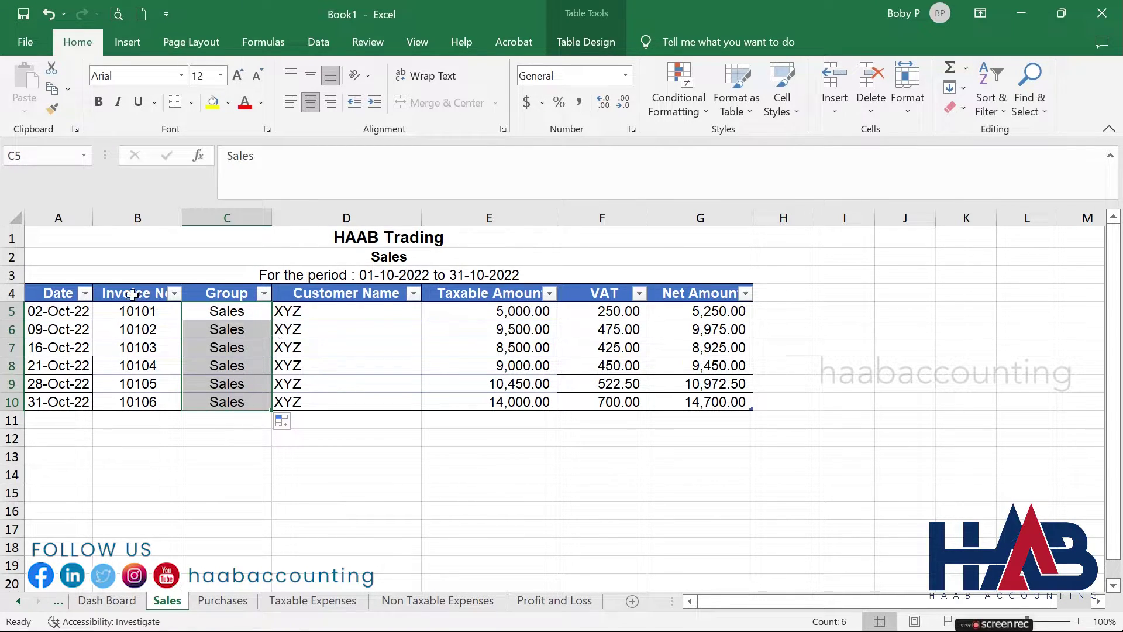
pyautogui.moveTo(62, 297); pyautogui.dragTo(711, 403)
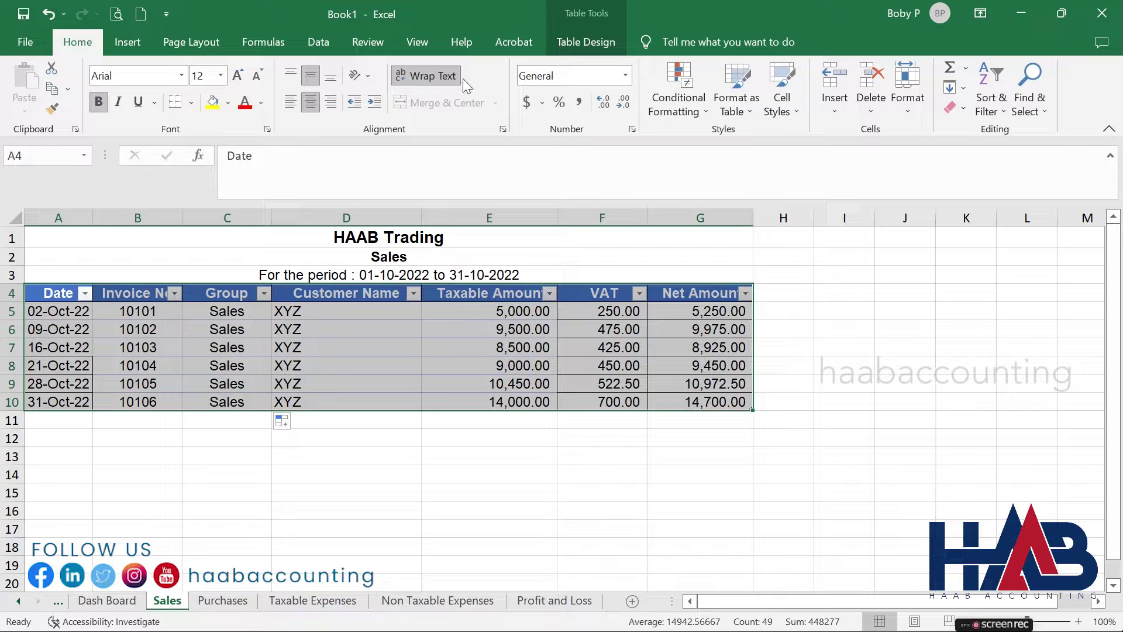
# Create a pivot of the Sales table at Profit and Loss B6, summing Taxable Amount by Group.
pyautogui.click(585, 42)
pyautogui.click(130, 69)
pyautogui.click(387, 419)
pyautogui.click(699, 439)
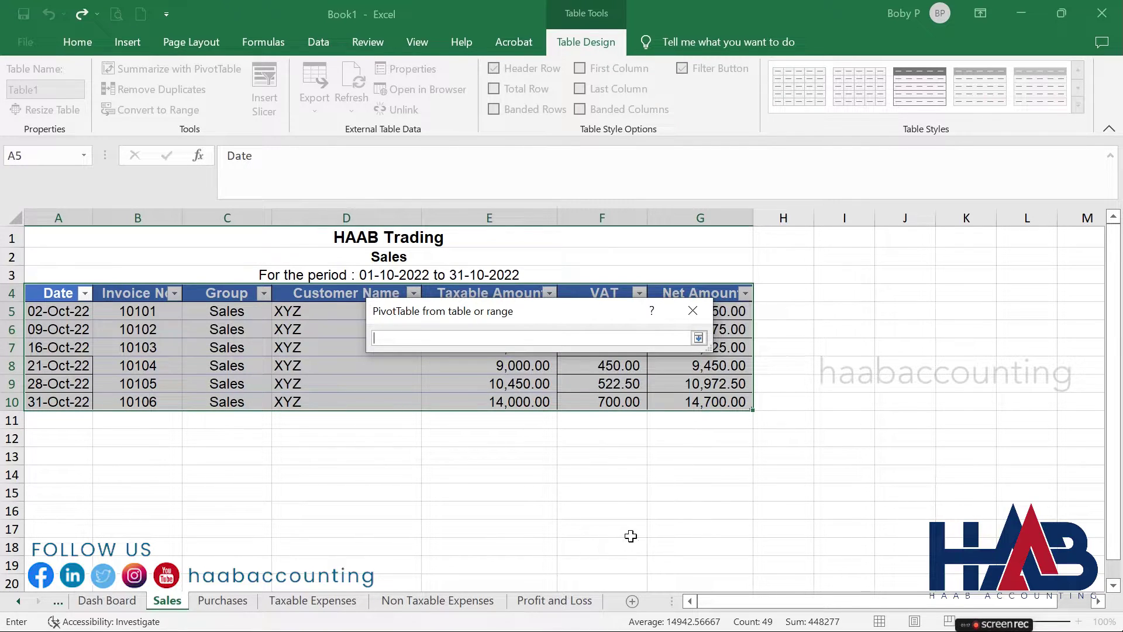
pyautogui.click(582, 603)
pyautogui.click(128, 322)
pyautogui.press('Return')
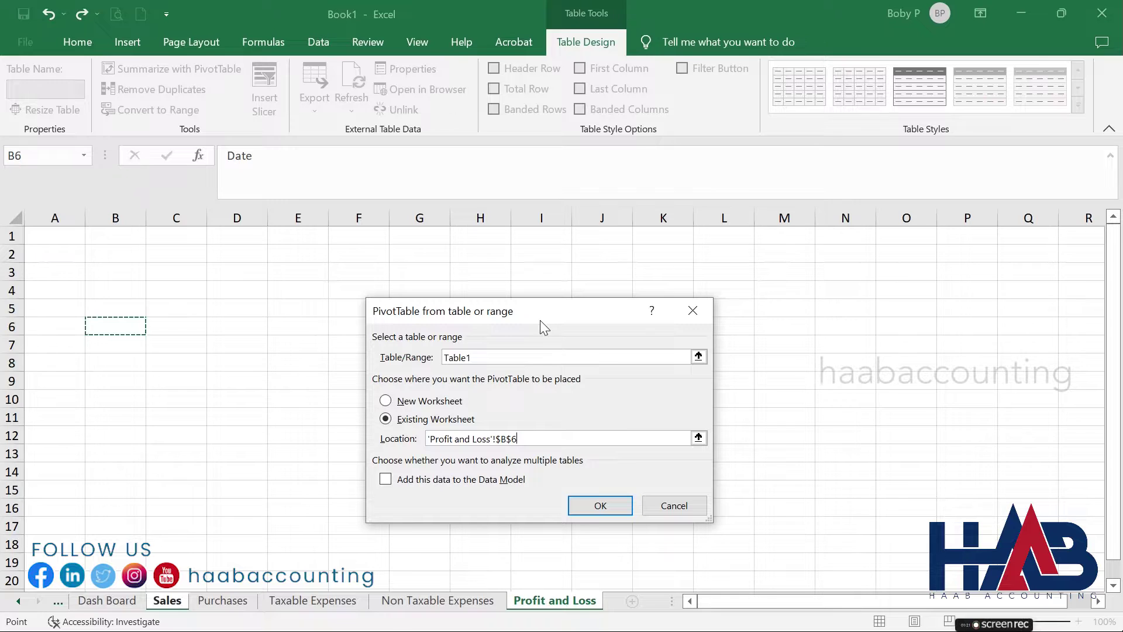
pyautogui.click(601, 506)
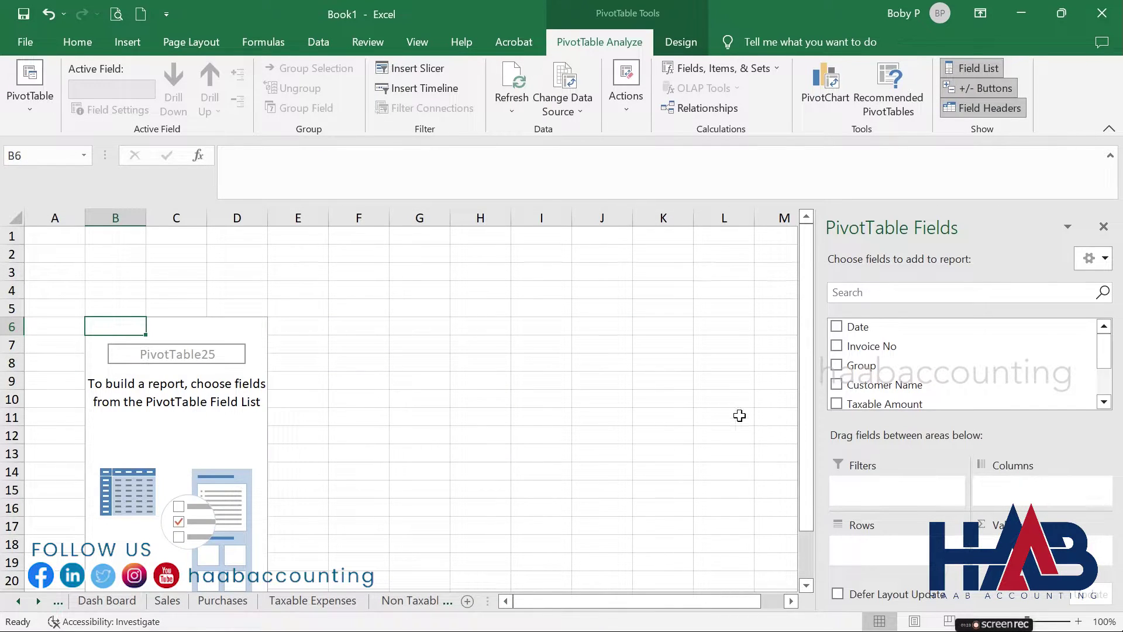
pyautogui.click(836, 366)
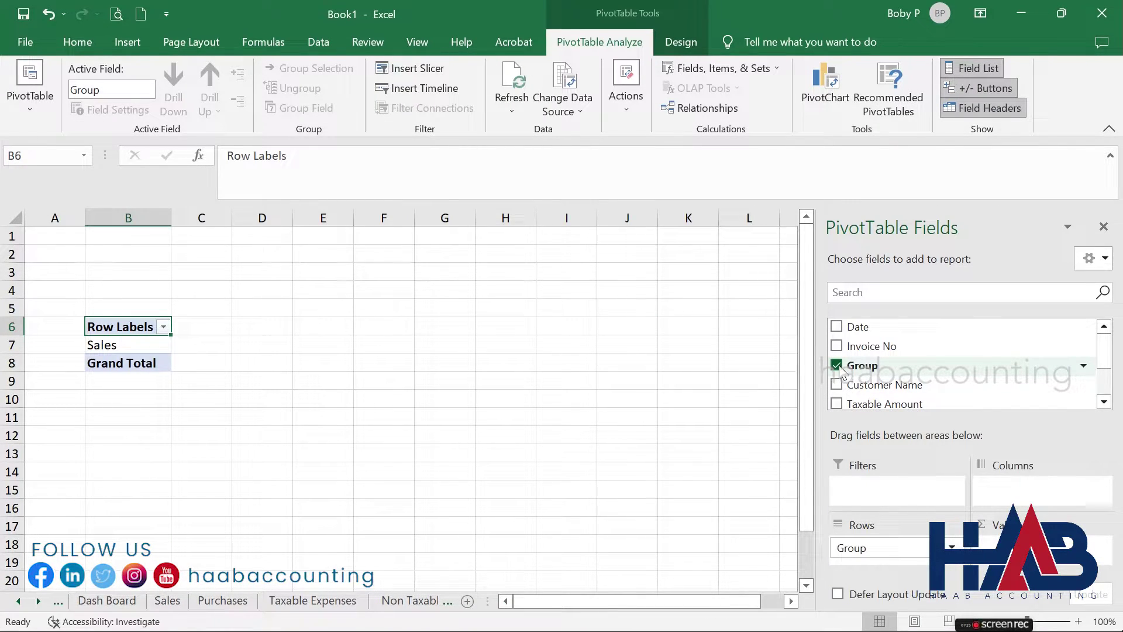
pyautogui.click(844, 403)
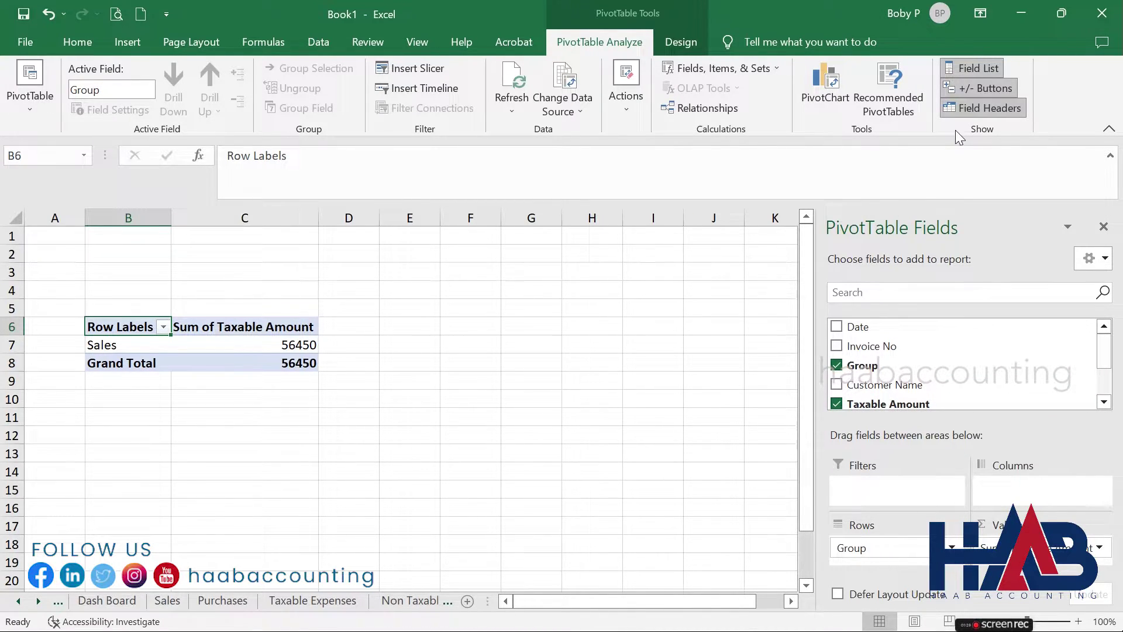
pyautogui.click(971, 108)
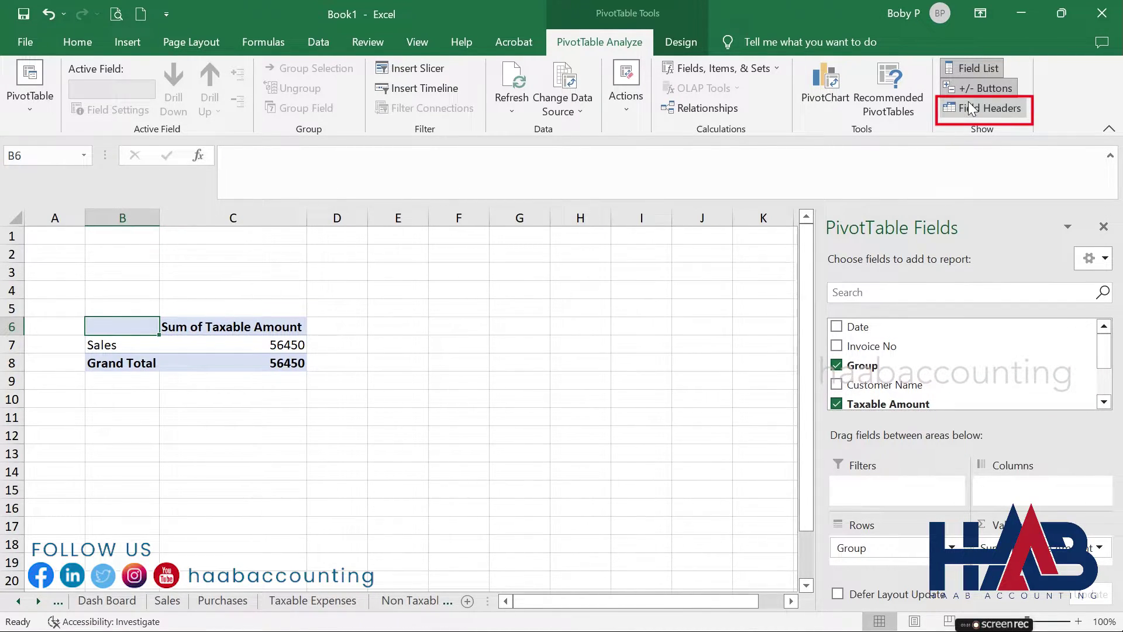
pyautogui.click(1104, 228)
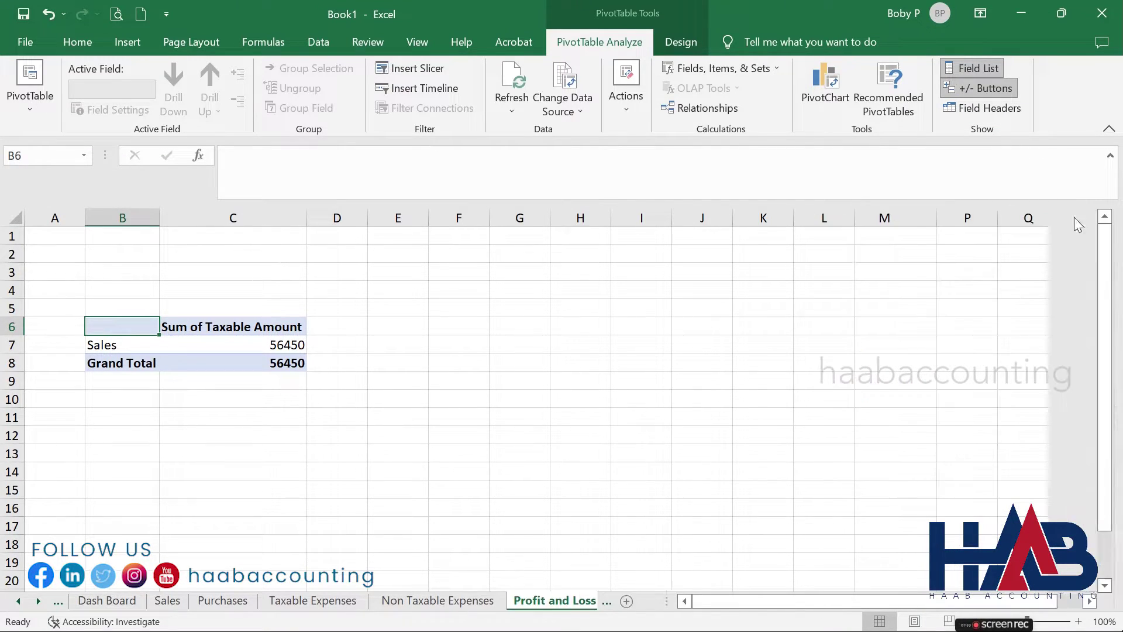
# Rename the pivot's value field to Amount and format it as AED currency.
pyautogui.click(197, 320)
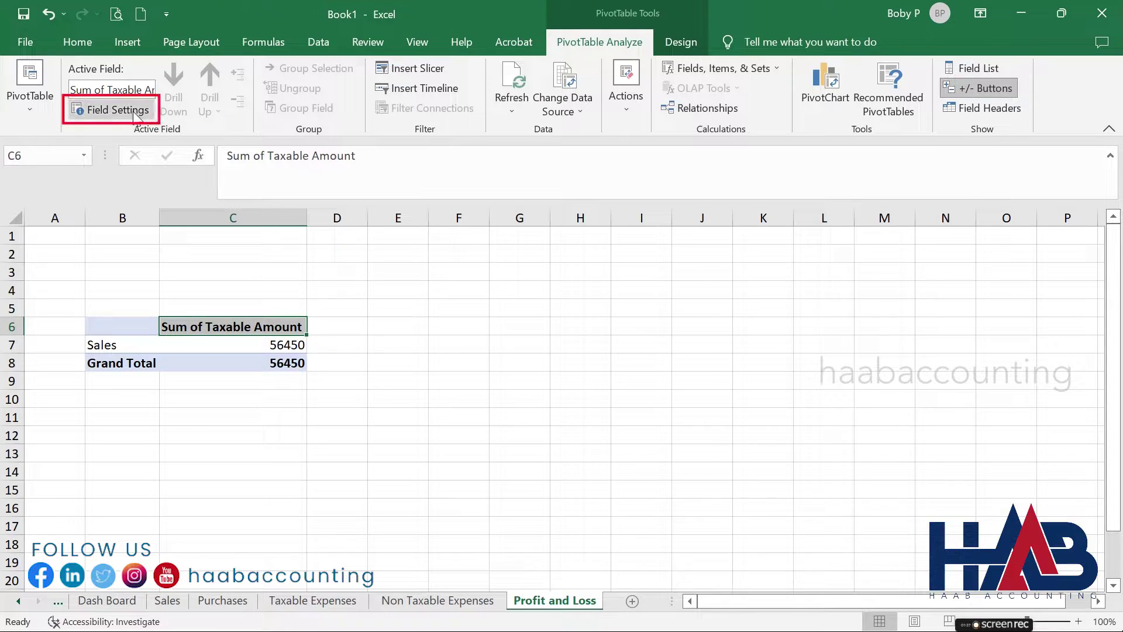
pyautogui.click(111, 109)
pyautogui.moveTo(515, 292); pyautogui.dragTo(442, 289)
pyautogui.press('BackSpace')
pyautogui.click(441, 510)
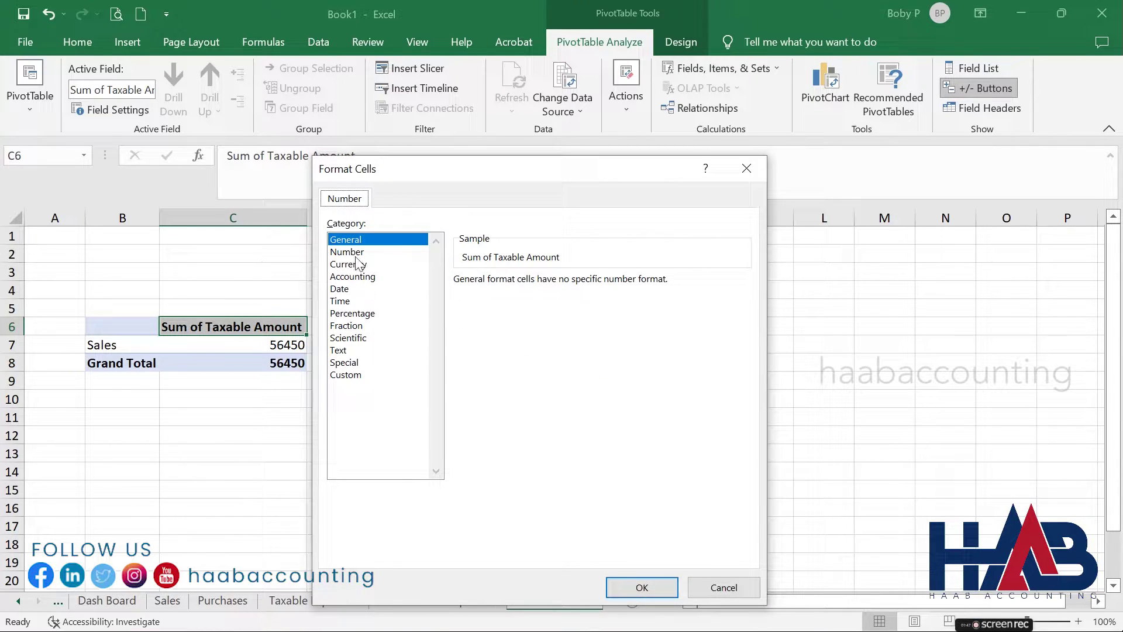
pyautogui.click(354, 265)
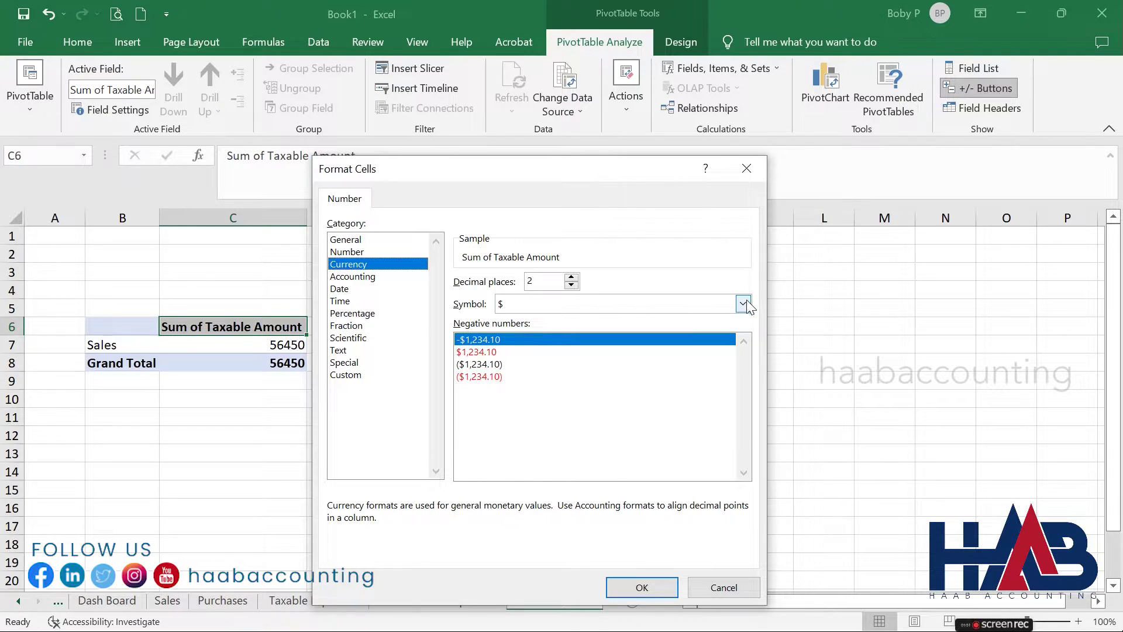
pyautogui.click(743, 303)
pyautogui.scroll(-5, 742, 306)
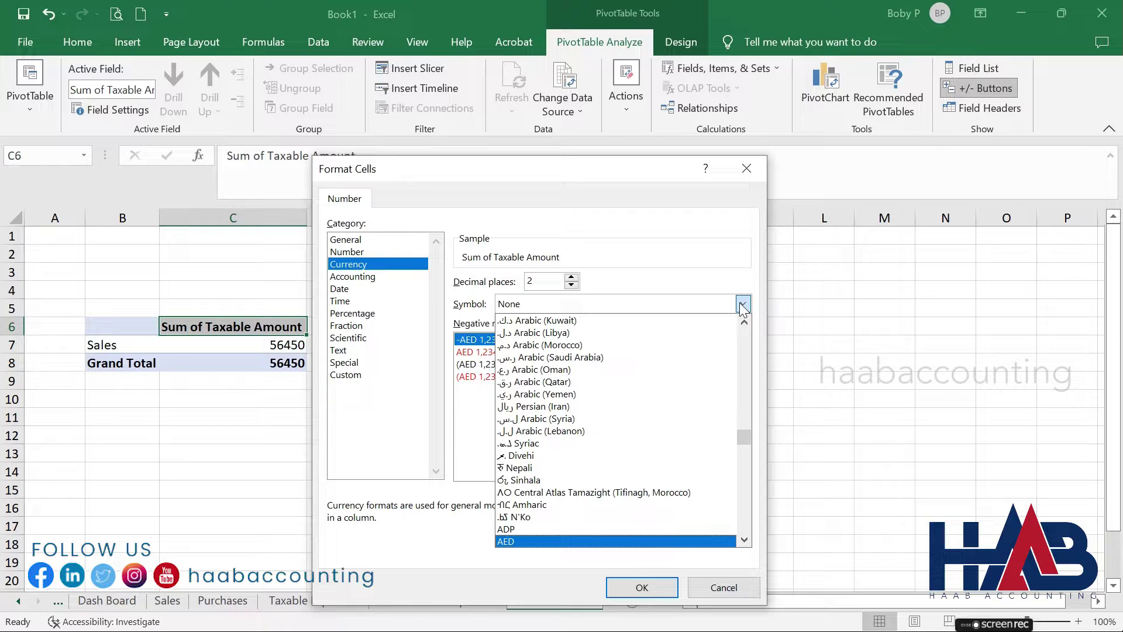
pyautogui.click(661, 541)
pyautogui.click(647, 584)
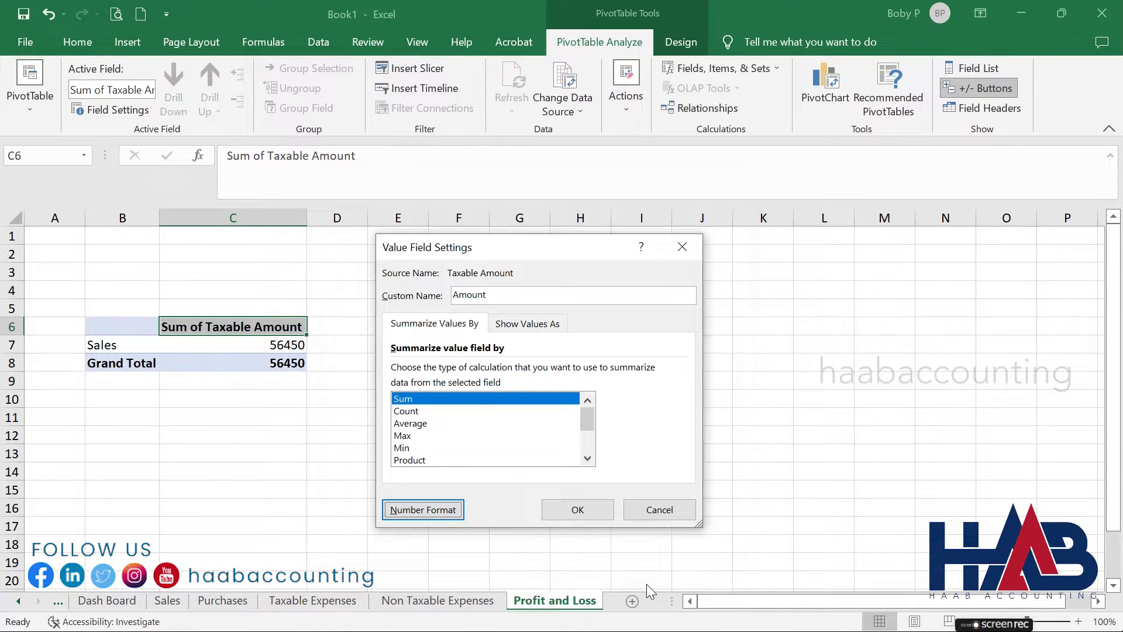
pyautogui.click(577, 509)
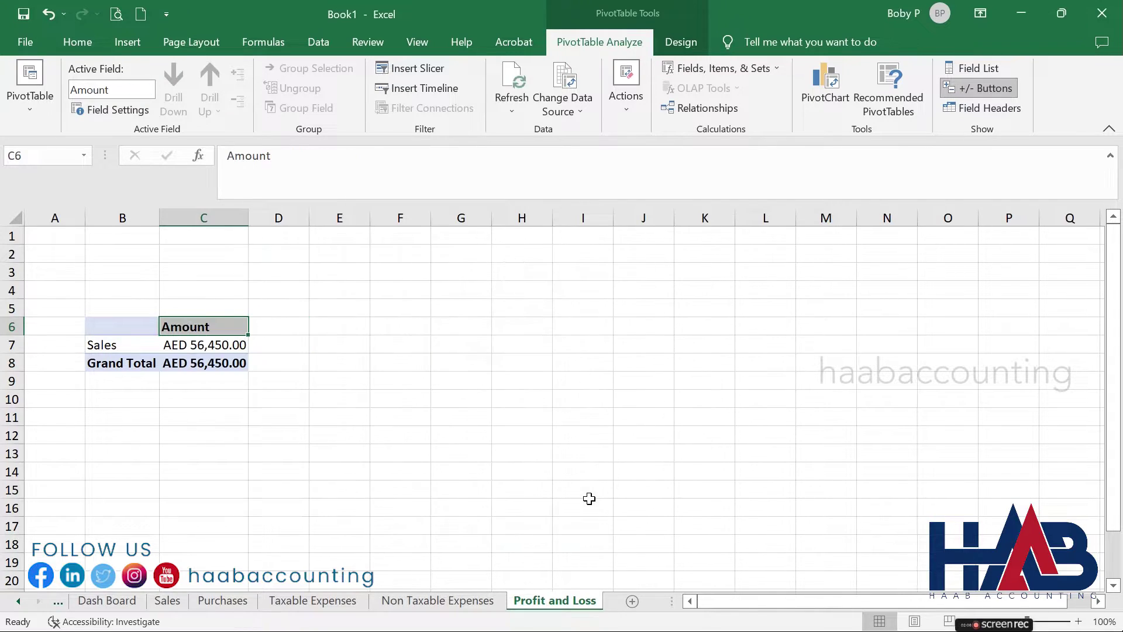
pyautogui.click(461, 449)
pyautogui.click(222, 600)
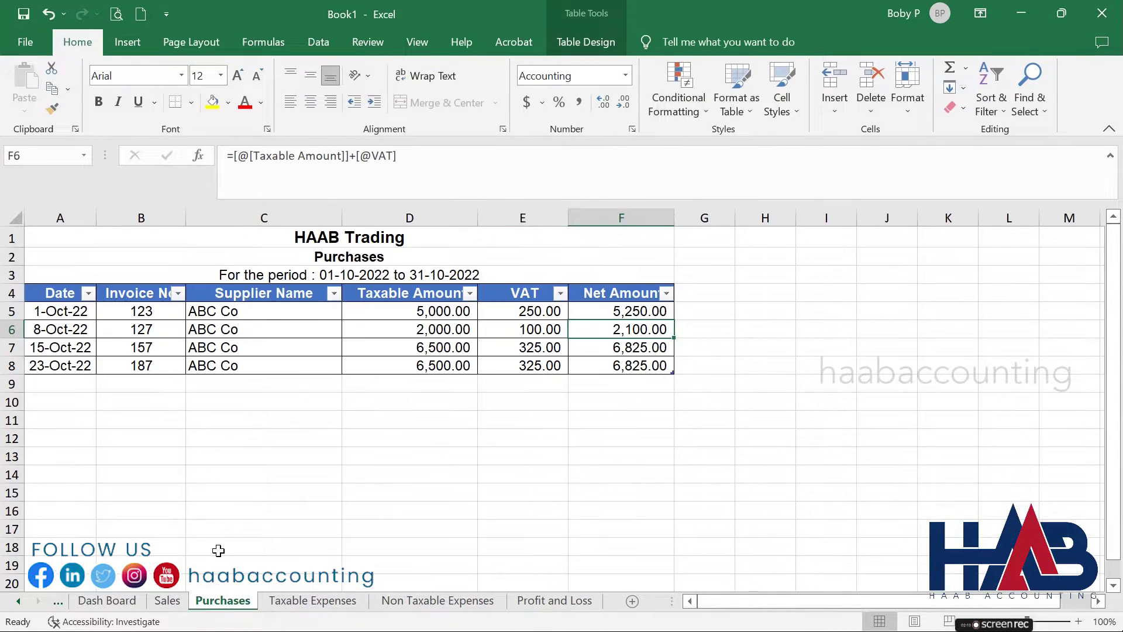
# Insert a Group column in the Purchases table with every row labelled Purchases.
pyautogui.click(257, 217)
pyautogui.rightClick(258, 222)
pyautogui.click(295, 379)
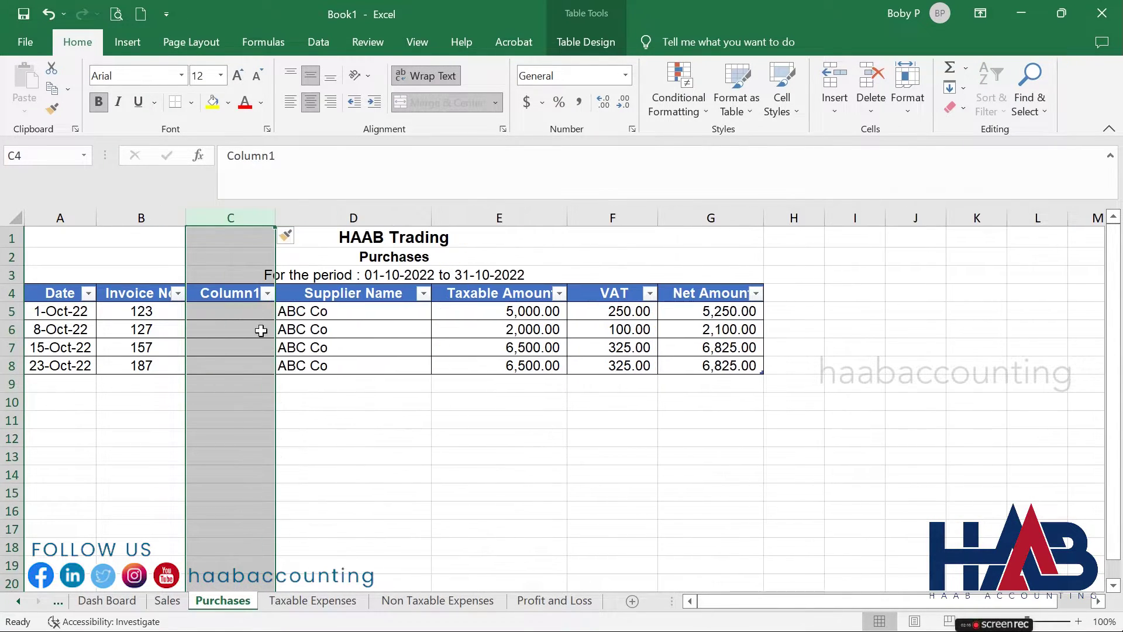
pyautogui.click(233, 298)
pyautogui.write('Group')
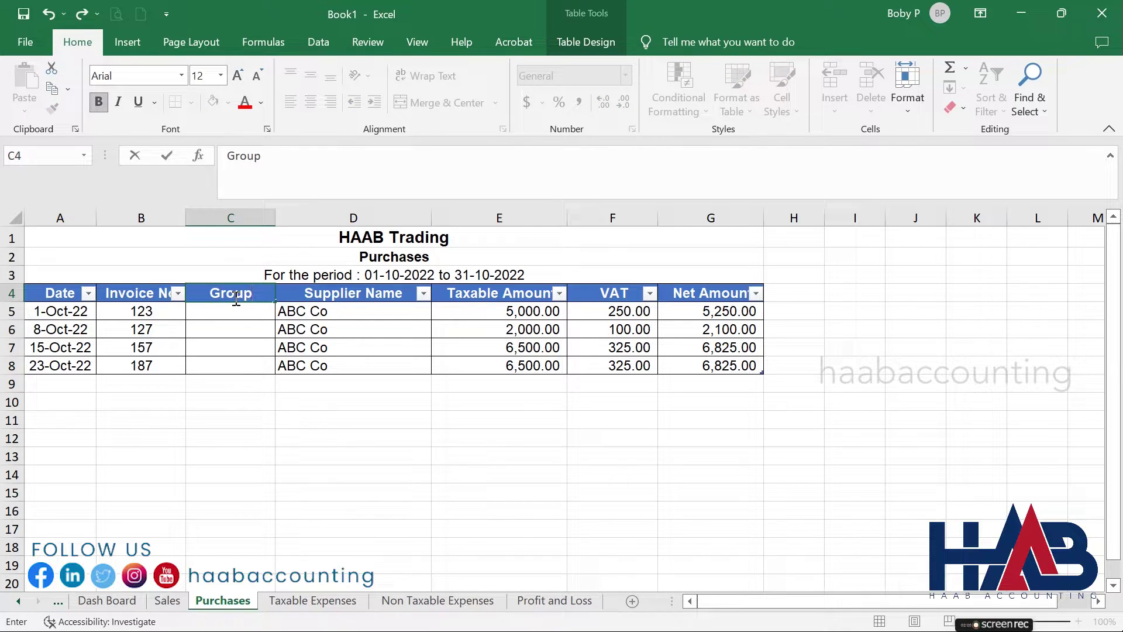
pyautogui.press('Return')
pyautogui.write('Purchases')
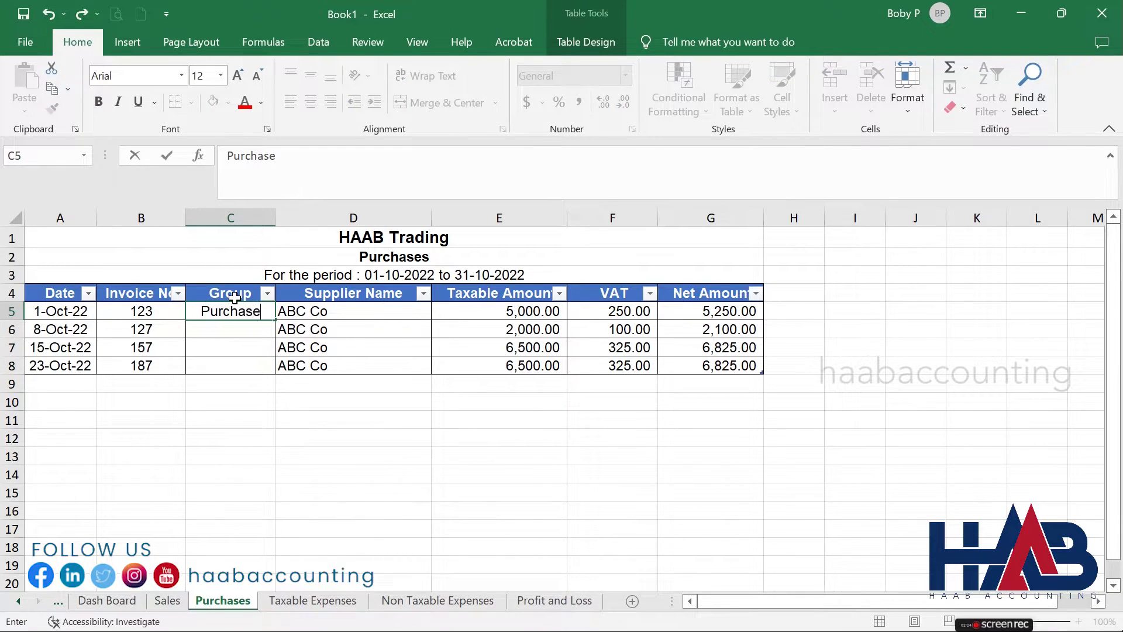
pyautogui.click(234, 310)
pyautogui.doubleClick(274, 319)
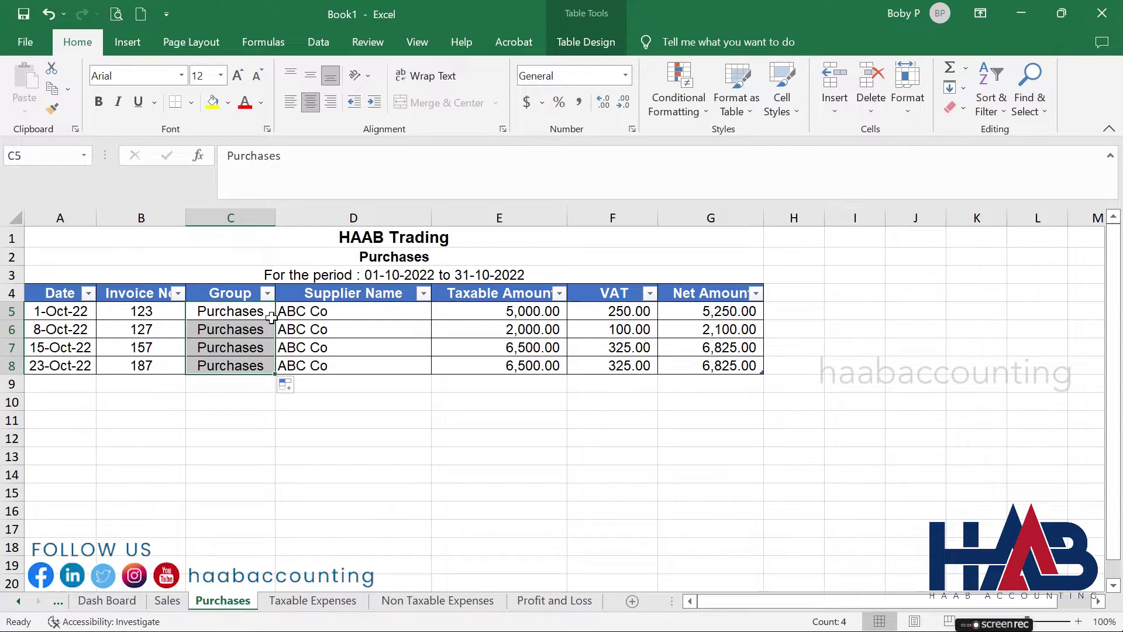
pyautogui.moveTo(58, 296); pyautogui.dragTo(704, 367)
# Create a Purchases pivot at Profit and Loss B10 summing Taxable Amount by Group.
pyautogui.click(576, 42)
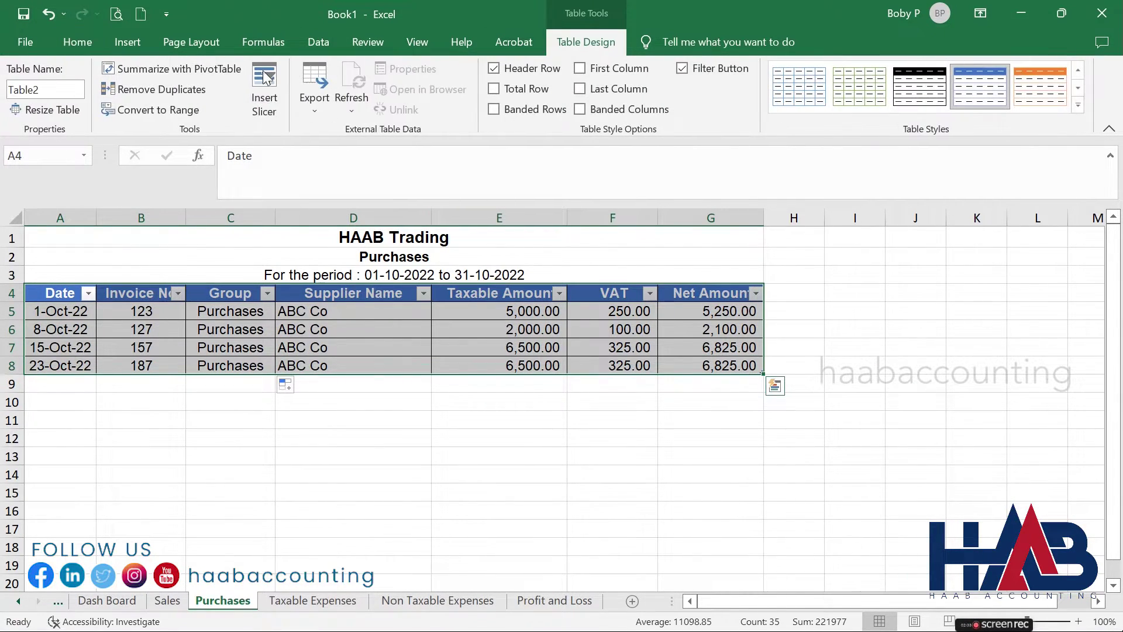
pyautogui.click(227, 75)
pyautogui.click(385, 419)
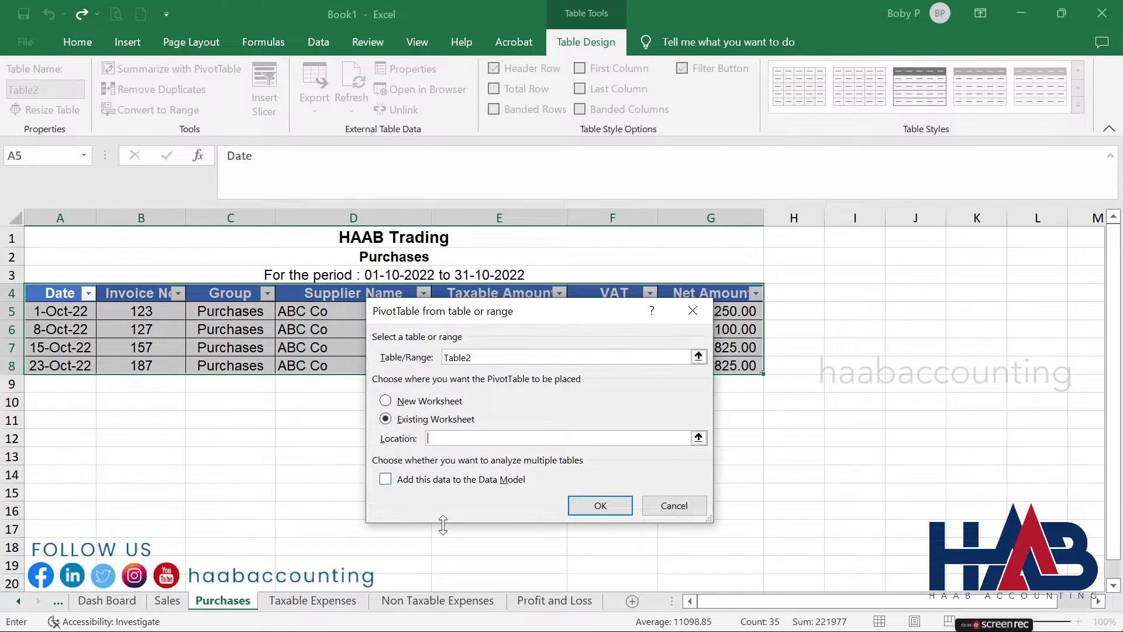
pyautogui.click(555, 602)
pyautogui.click(121, 399)
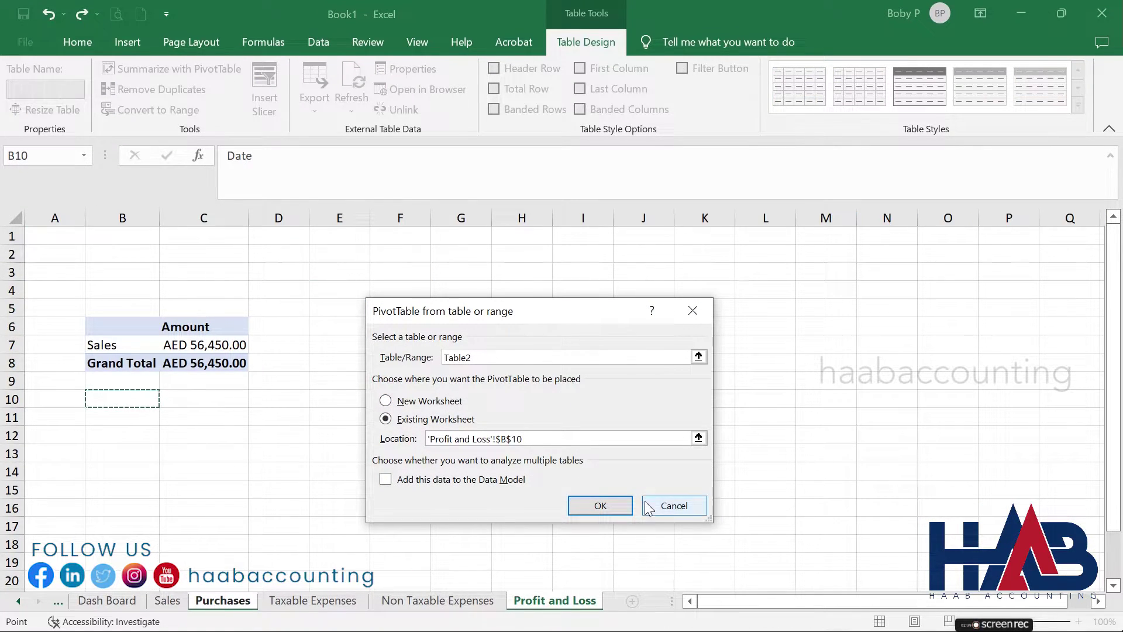
pyautogui.click(620, 503)
pyautogui.click(837, 365)
pyautogui.click(836, 404)
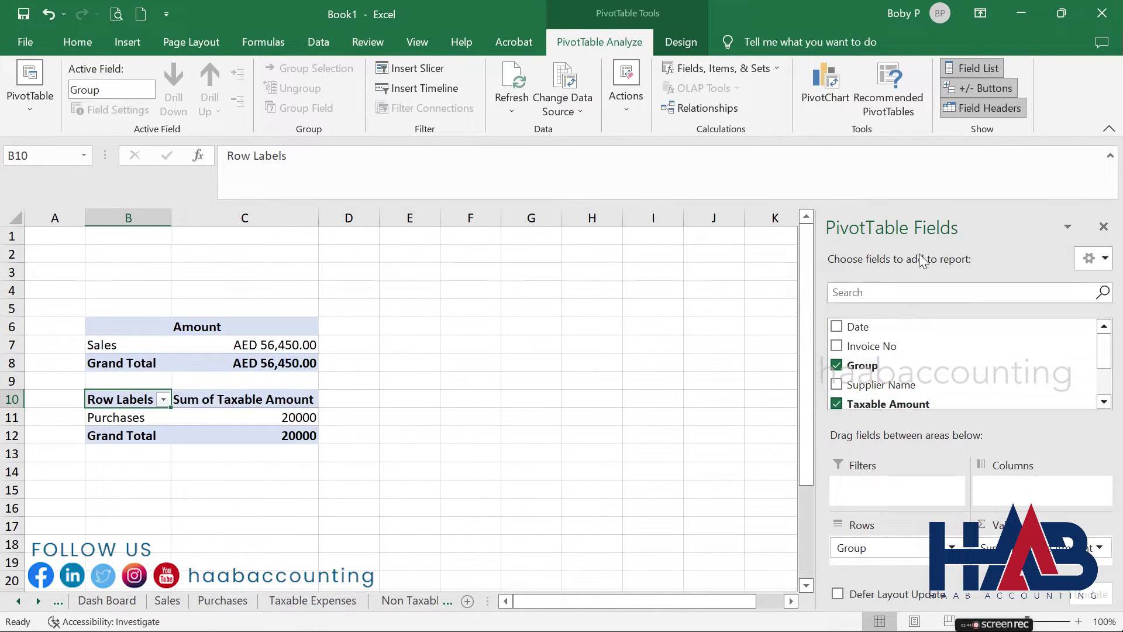
pyautogui.click(984, 107)
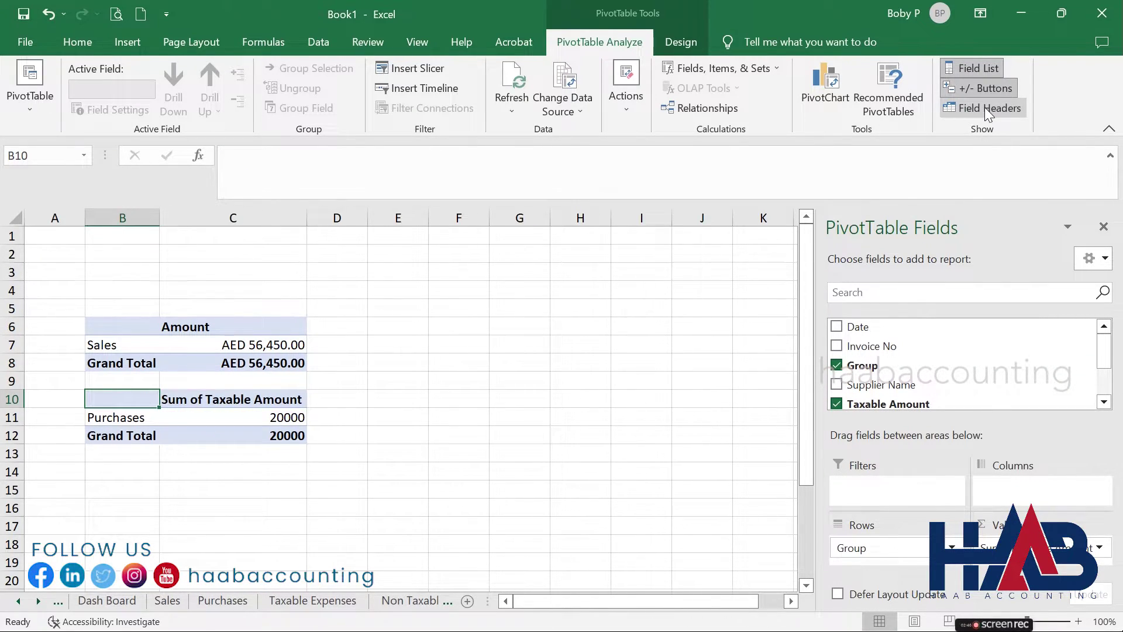
pyautogui.click(1104, 227)
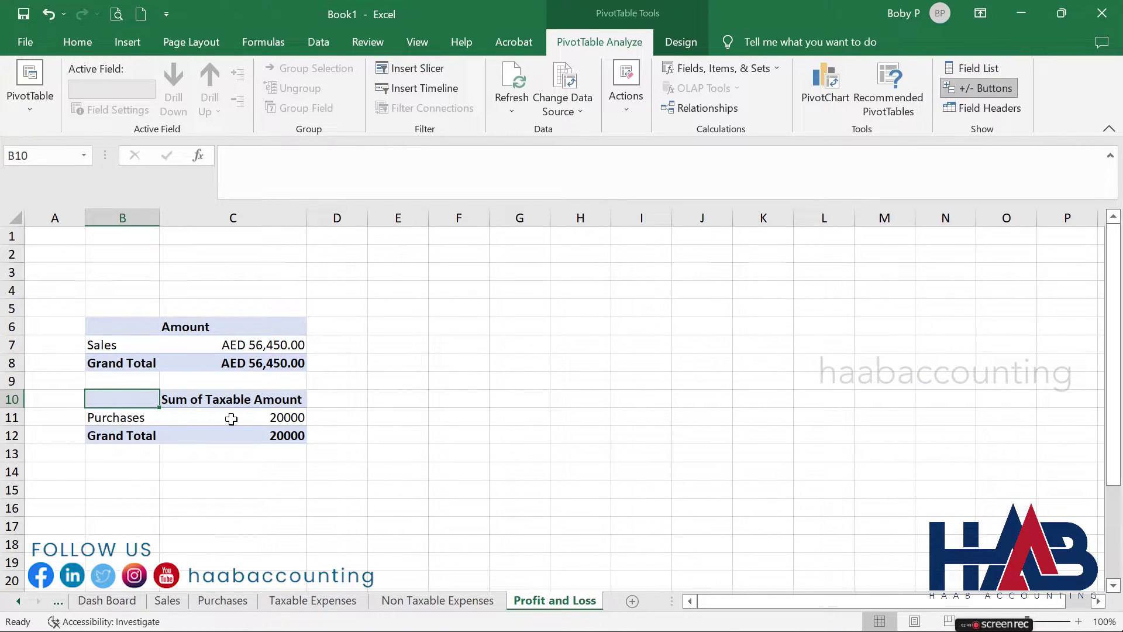
# Rename the Purchases pivot's value field to Amount with AED currency format.
pyautogui.click(231, 398)
pyautogui.click(79, 110)
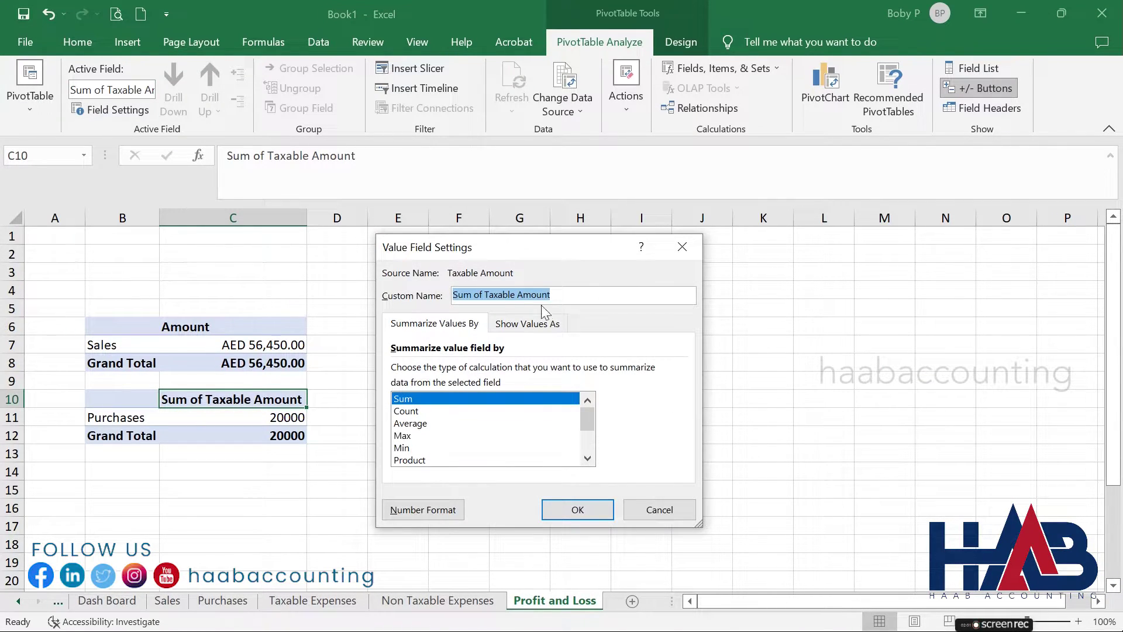
pyautogui.moveTo(517, 295); pyautogui.dragTo(413, 295)
pyautogui.press('BackSpace')
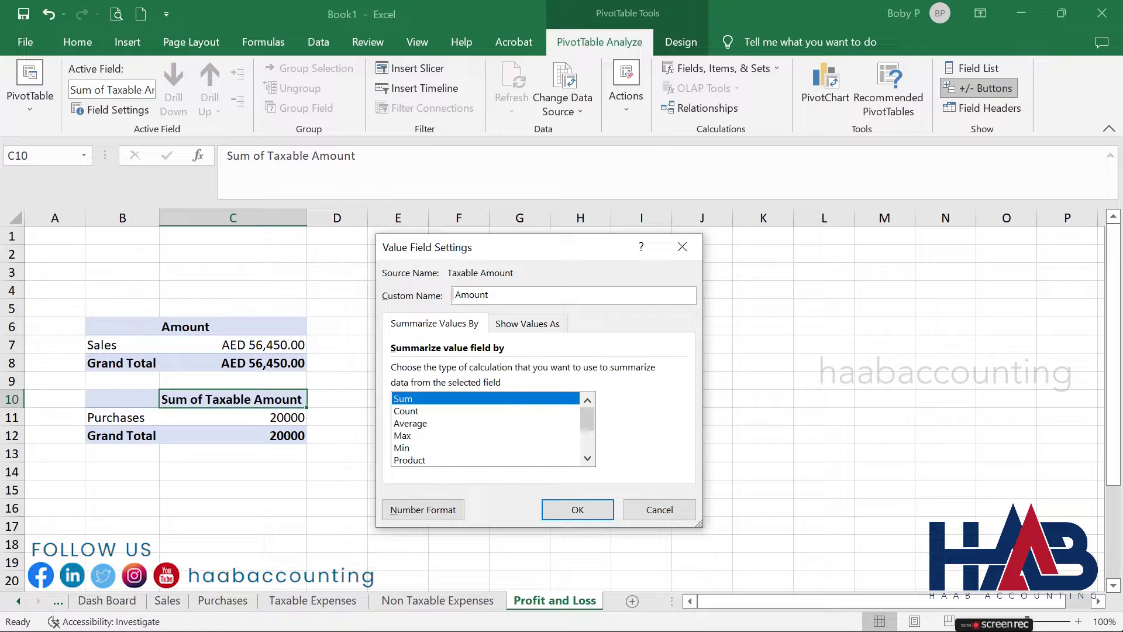
pyautogui.click(448, 509)
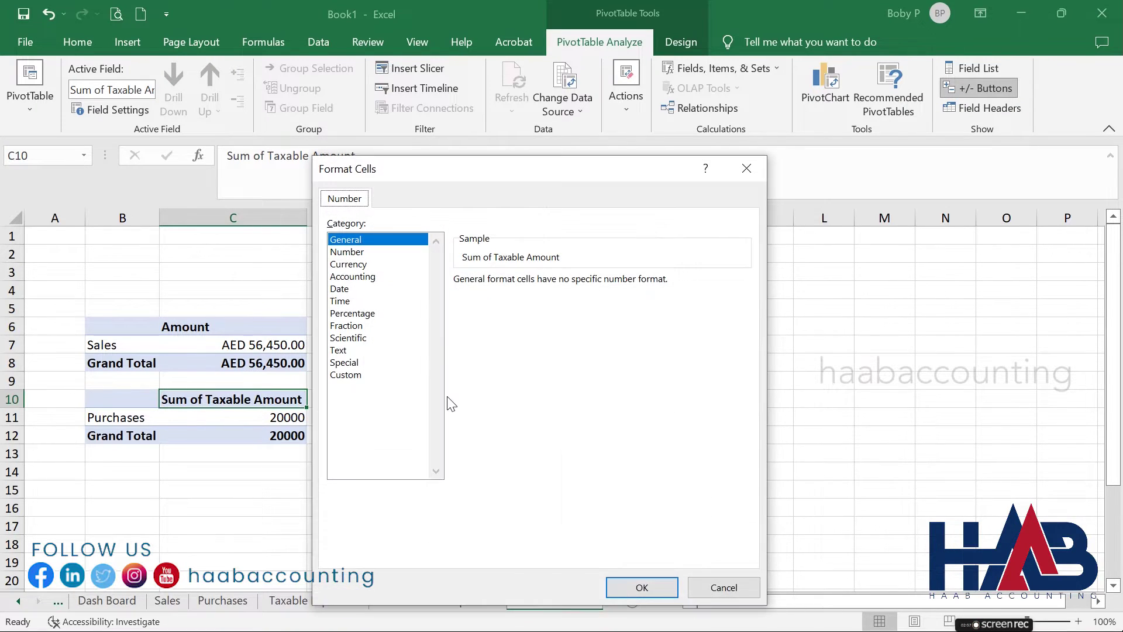
pyautogui.click(348, 264)
pyautogui.click(743, 304)
pyautogui.scroll(-10, 670, 429)
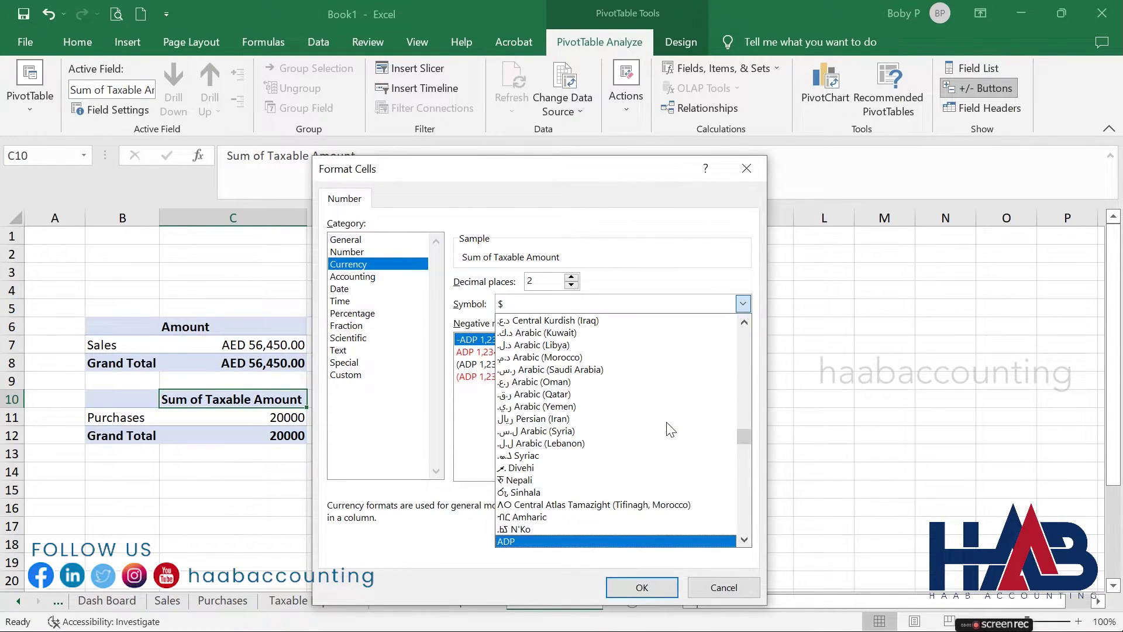
pyautogui.scroll(-1, 614, 540)
pyautogui.click(614, 529)
pyautogui.click(630, 588)
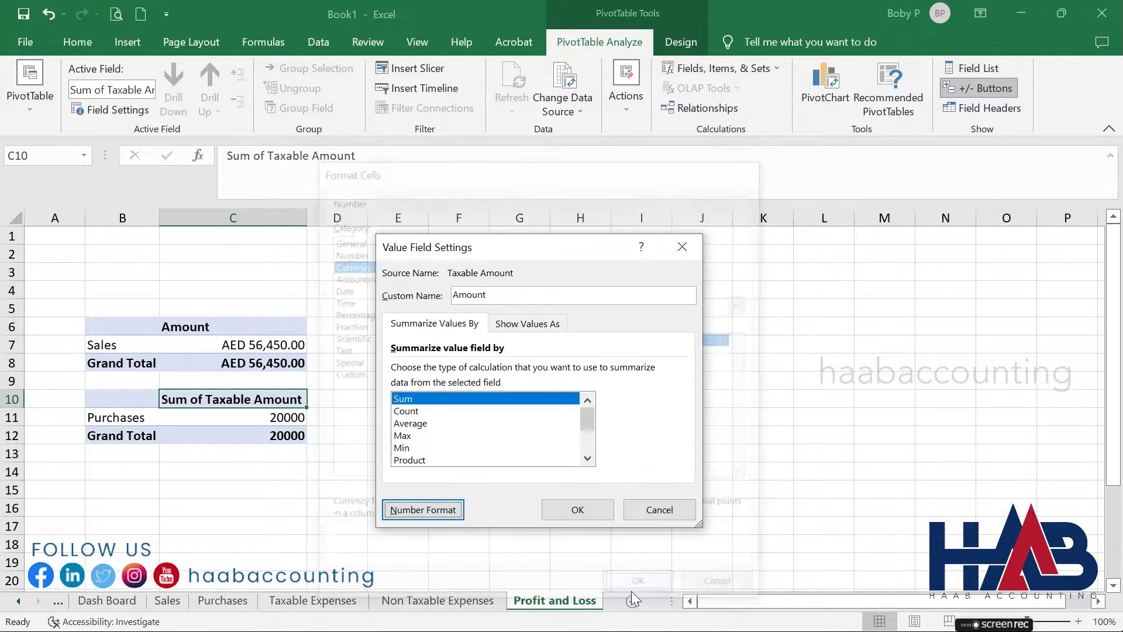
pyautogui.click(606, 514)
pyautogui.click(529, 438)
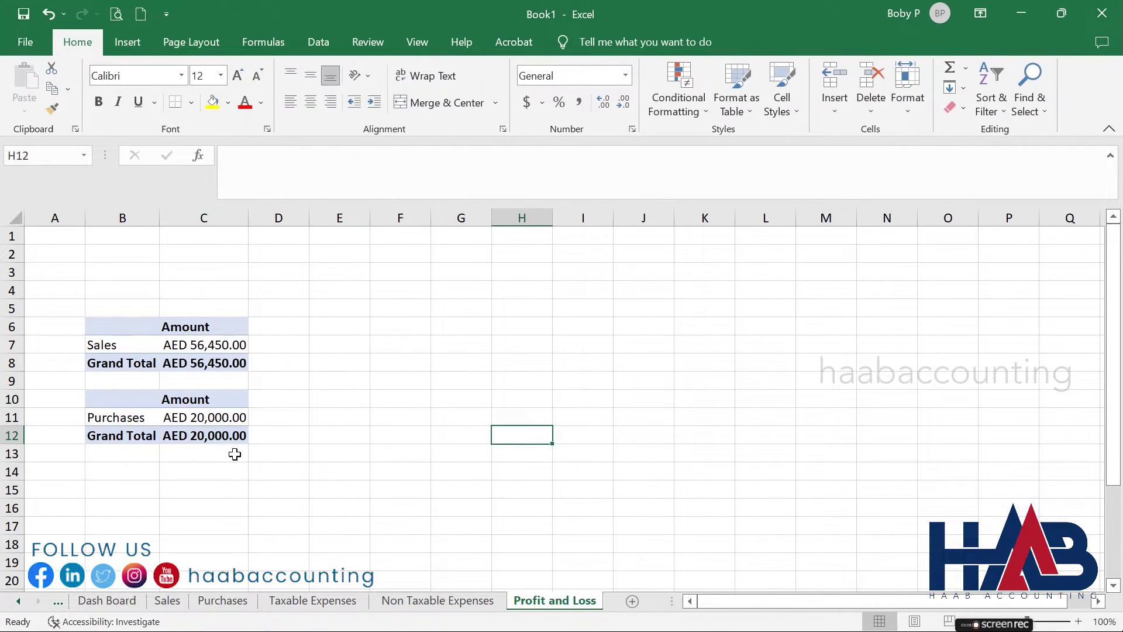
# Add a Group column to the Taxable Expenses table, filling every row with 'Indirect Expenses-Taxable'.
pyautogui.click(281, 602)
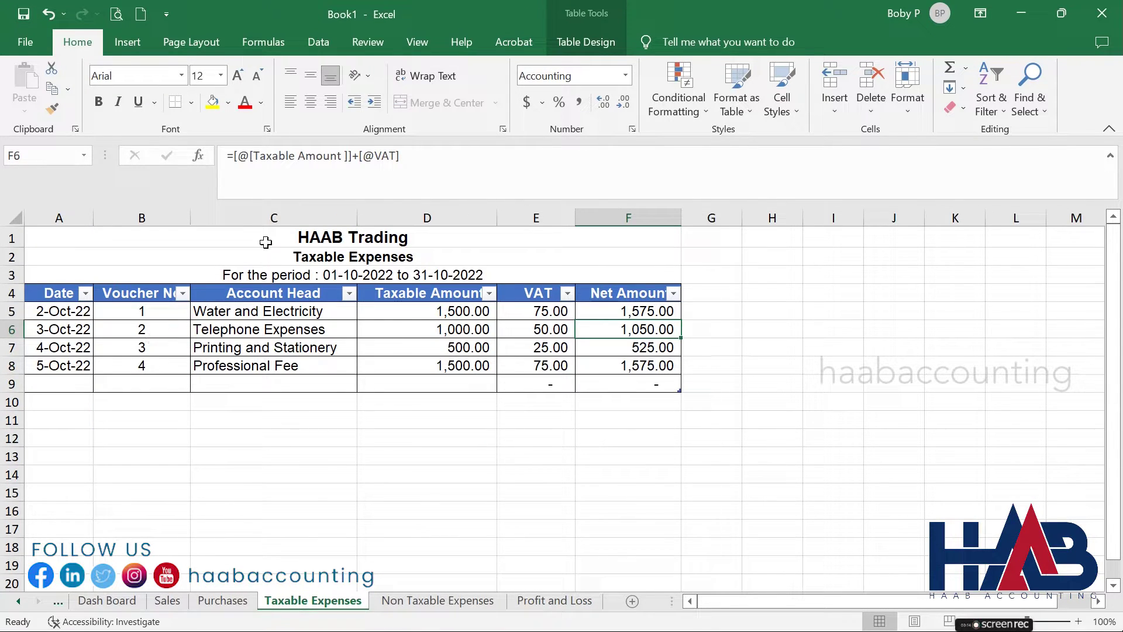
pyautogui.click(274, 218)
pyautogui.rightClick(275, 221)
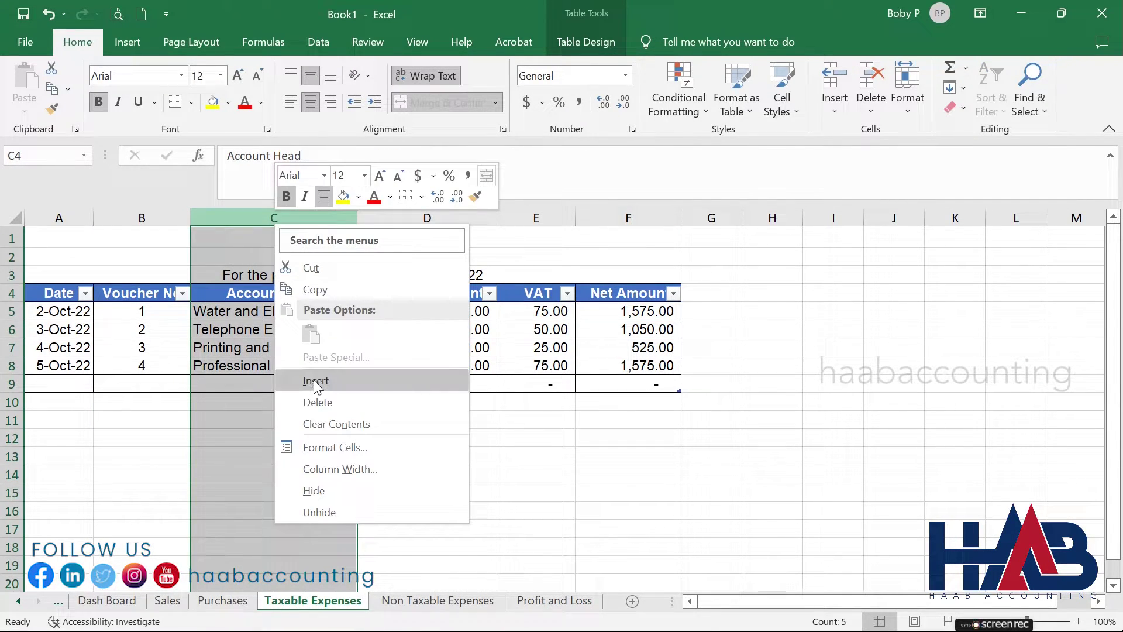
pyautogui.click(313, 380)
pyautogui.click(246, 294)
pyautogui.write('Group')
pyautogui.press('Return')
pyautogui.write('Indirect Expenses-Taxable')
pyautogui.press('Return')
pyautogui.doubleClick(287, 218)
pyautogui.click(354, 313)
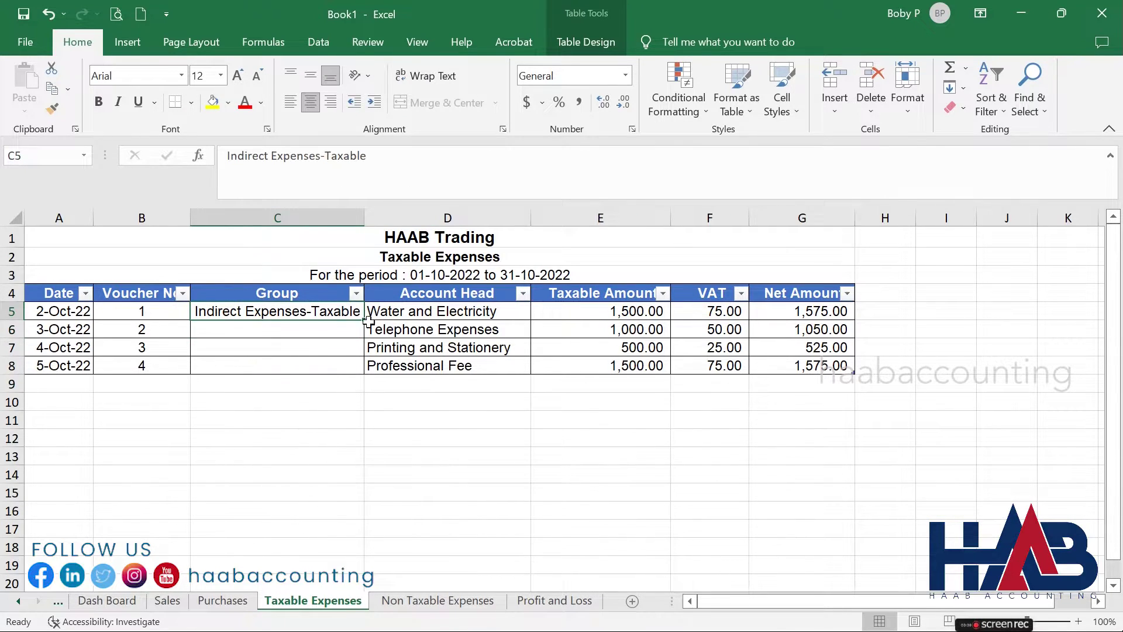
pyautogui.doubleClick(364, 319)
# Summarize the Taxable Expenses table in a pivot table at Profit and Loss cell B15.
pyautogui.moveTo(61, 297); pyautogui.dragTo(842, 366)
pyautogui.click(586, 42)
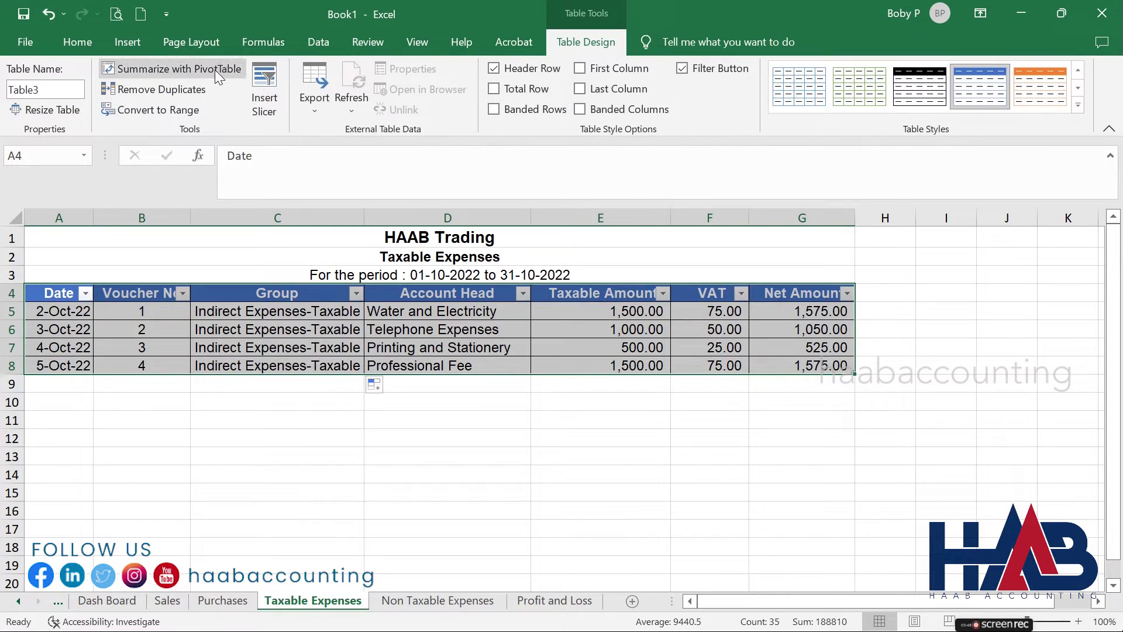
pyautogui.click(176, 68)
pyautogui.click(386, 419)
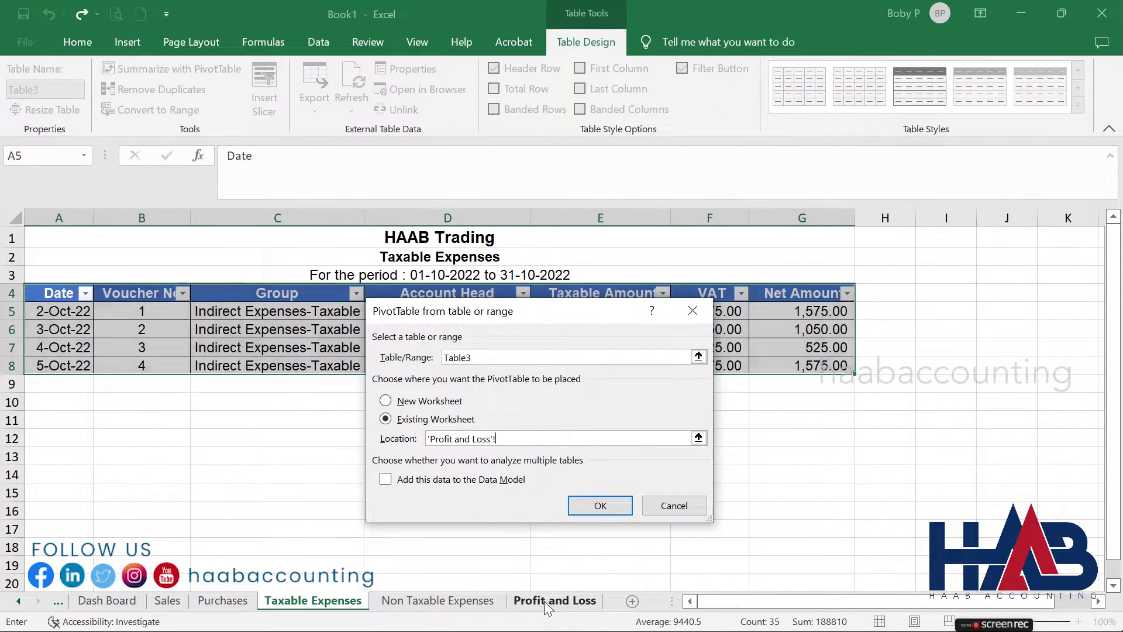
pyautogui.click(554, 600)
pyautogui.click(122, 488)
pyautogui.press('Return')
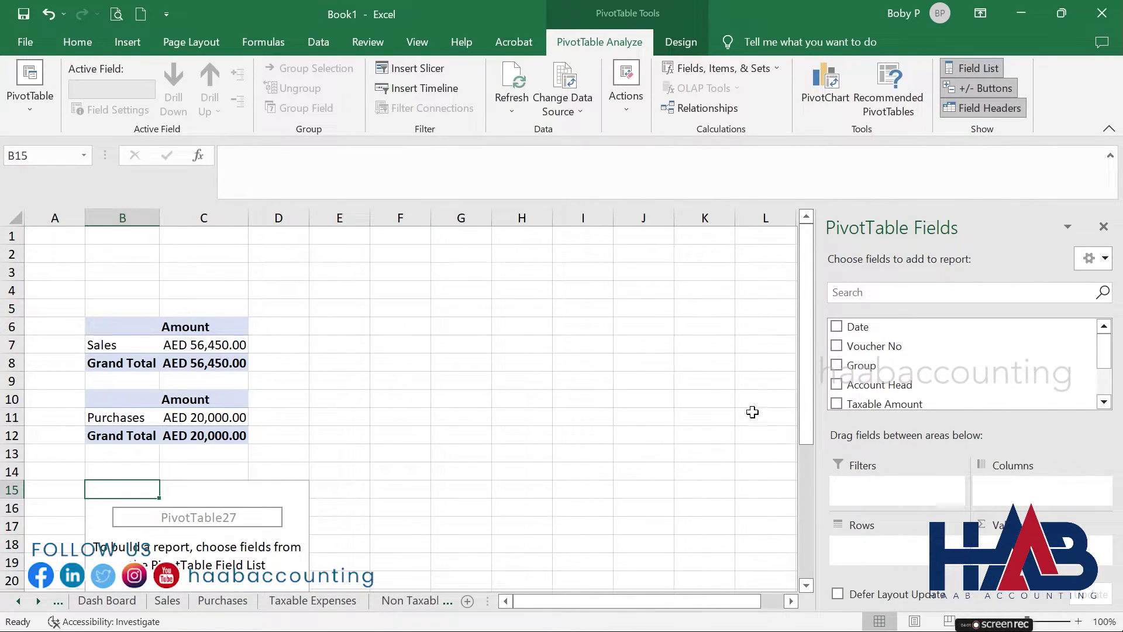
# Add Group, Account Head and Taxable Amount to the pivot and hide its field headers.
pyautogui.click(836, 365)
pyautogui.click(837, 384)
pyautogui.click(836, 403)
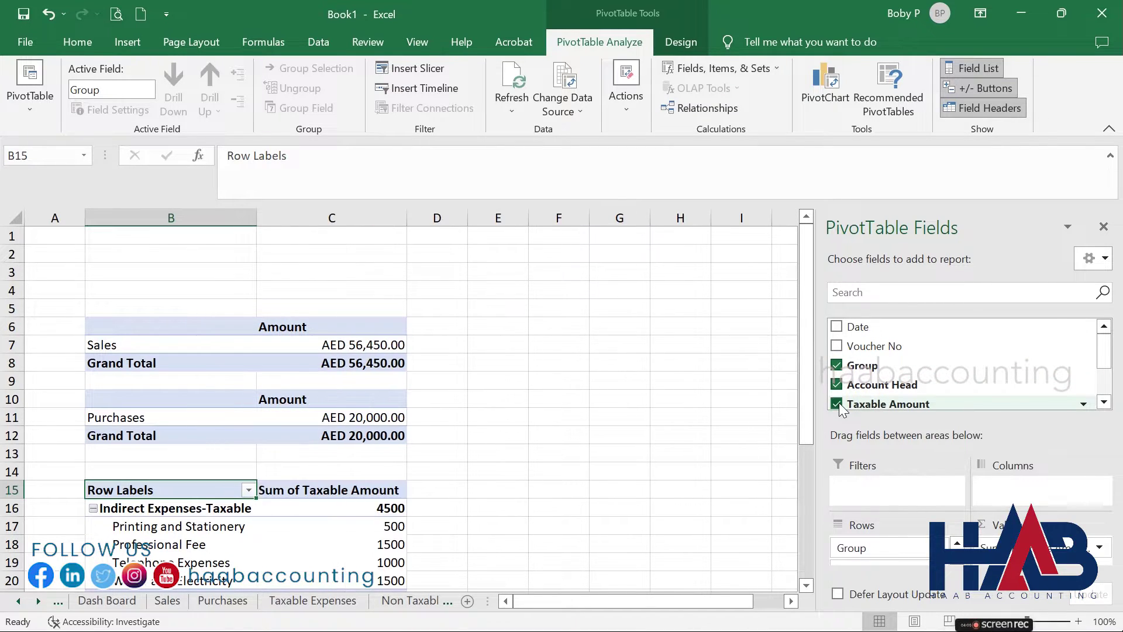
pyautogui.click(977, 108)
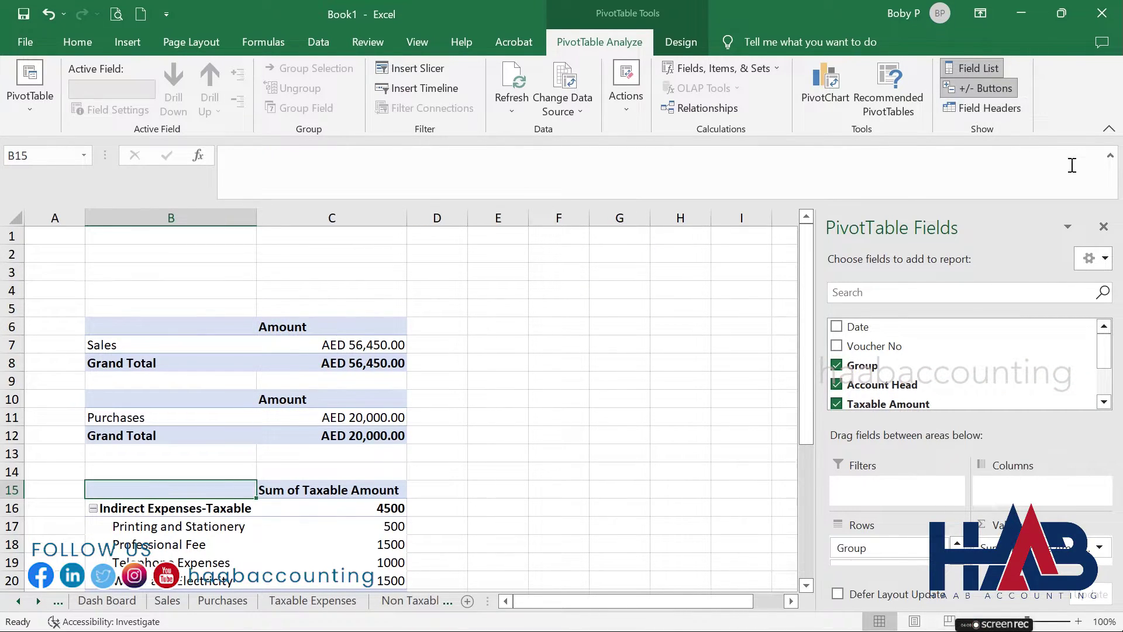
pyautogui.click(1102, 225)
# Rename the pivot's value field to Amount and format it as AED Currency.
pyautogui.click(353, 508)
pyautogui.click(111, 109)
pyautogui.moveTo(518, 294); pyautogui.dragTo(452, 294)
pyautogui.press('BackSpace')
pyautogui.click(409, 509)
pyautogui.click(351, 263)
pyautogui.click(743, 303)
pyautogui.press('Down')
pyautogui.press('Return')
pyautogui.click(642, 587)
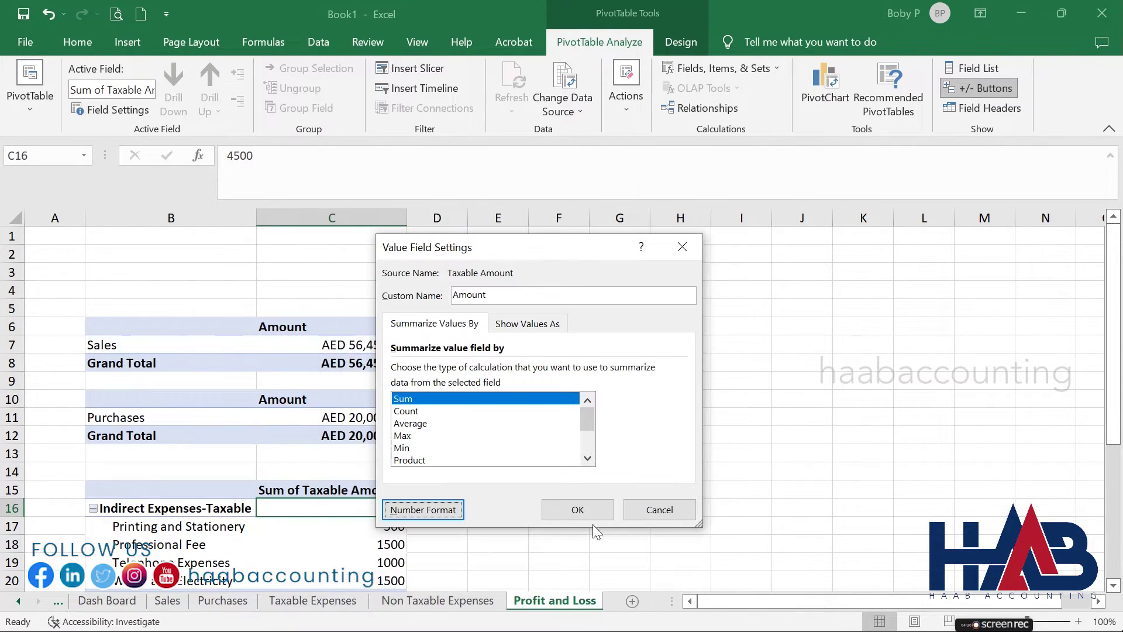
pyautogui.click(579, 511)
# Autofit column C and go to the Non Taxable Expenses sheet.
pyautogui.doubleClick(339, 212)
pyautogui.scroll(-2, 479, 412)
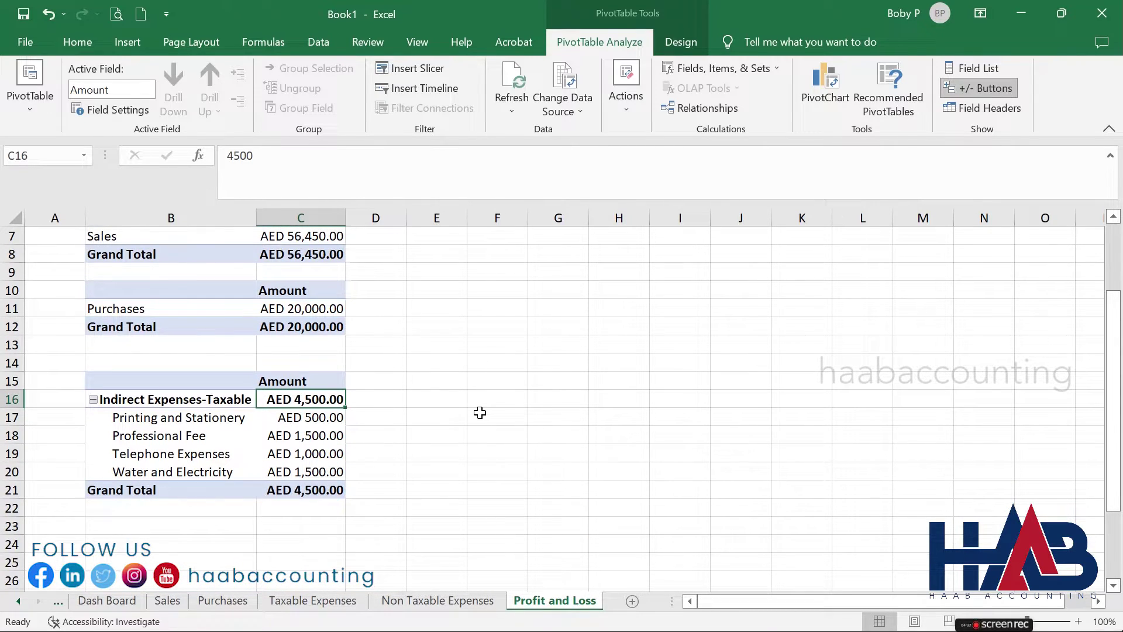
pyautogui.scroll(-1, 304, 474)
pyautogui.click(519, 542)
pyautogui.click(437, 600)
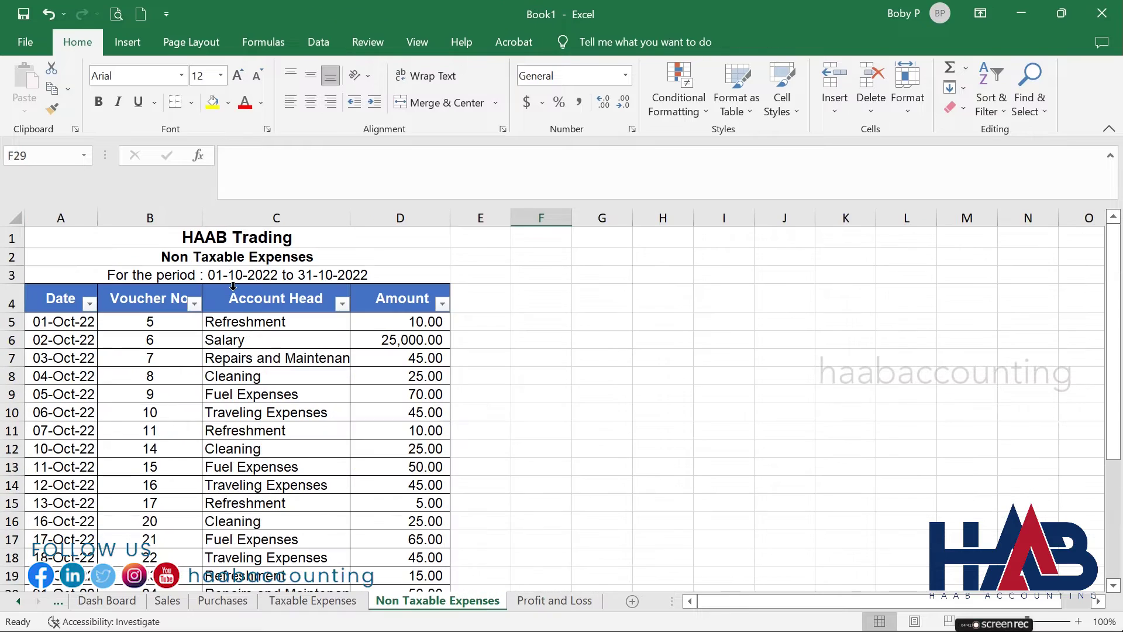
# Insert a Group column before Account Head, fill it with 'Indirect Expenses-Non Taxable', and select the table.
pyautogui.rightClick(216, 218)
pyautogui.click(274, 370)
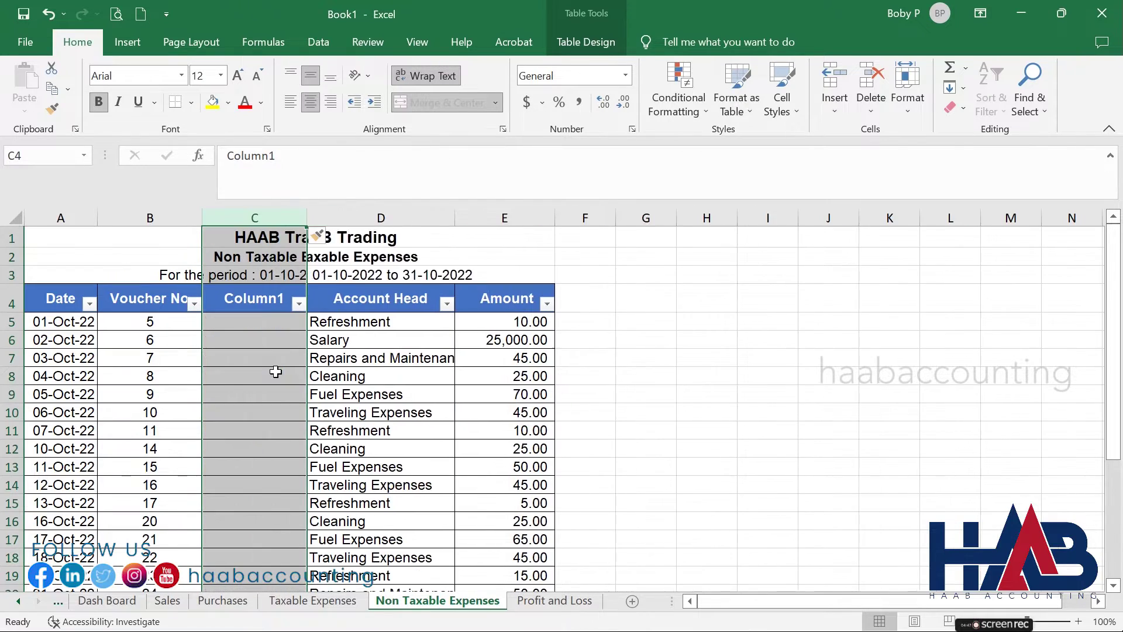
pyautogui.click(252, 294)
pyautogui.write('Group')
pyautogui.press('Return')
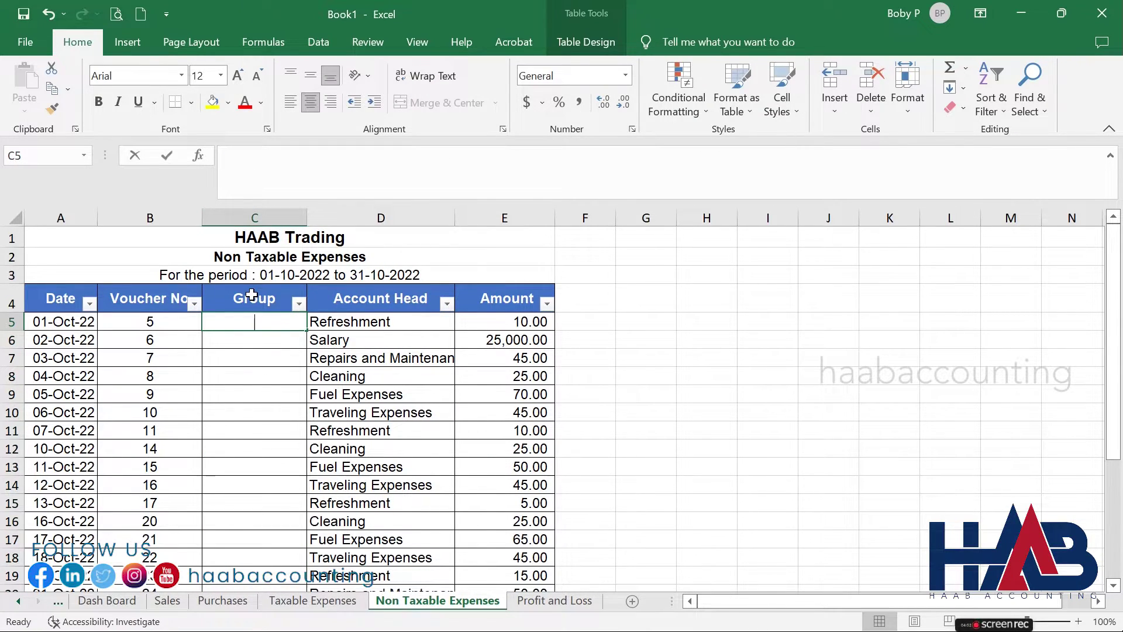
pyautogui.write('Indirect Expenses-Non Taxable')
pyautogui.press('Return')
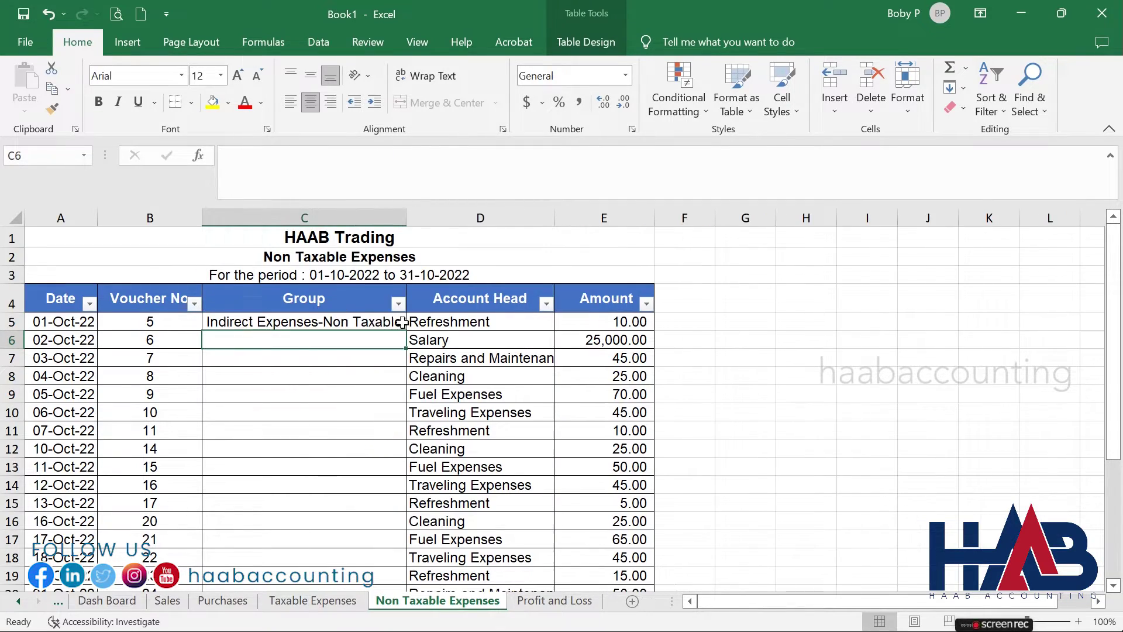
pyautogui.click(396, 322)
pyautogui.doubleClick(405, 330)
pyautogui.moveTo(61, 298); pyautogui.dragTo(659, 626)
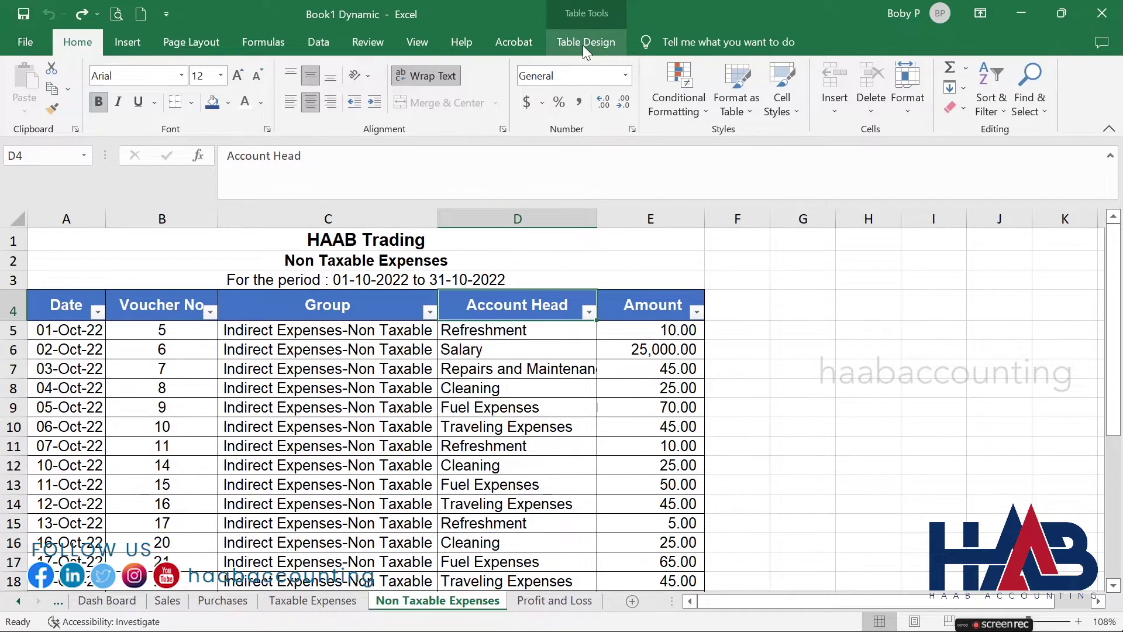
# Summarize the Non Taxable Expenses table in a pivot table at Profit and Loss cell B24.
pyautogui.click(585, 42)
pyautogui.click(172, 68)
pyautogui.click(385, 419)
pyautogui.click(554, 600)
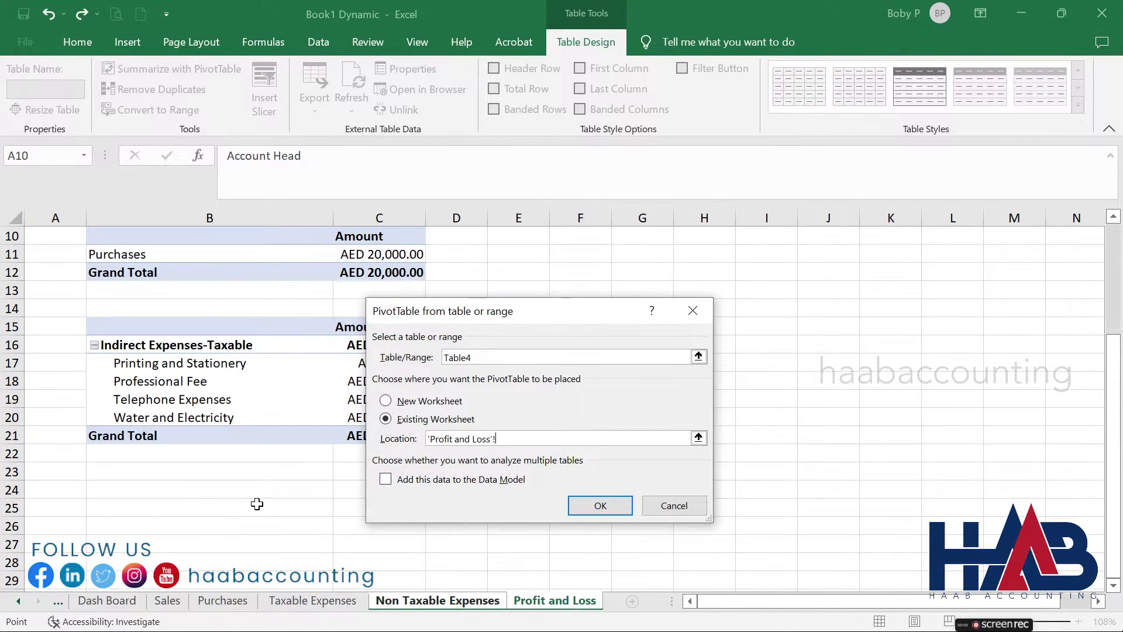
pyautogui.click(215, 494)
pyautogui.click(600, 505)
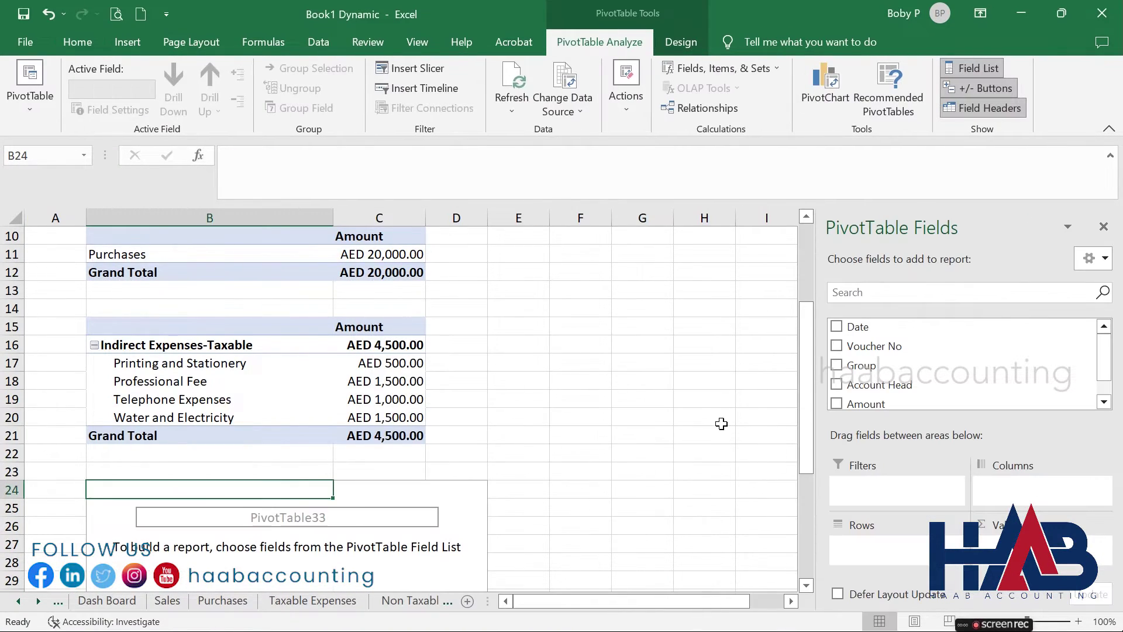
# Add Group, Account Head and Amount to the pivot and hide its field headers.
pyautogui.click(837, 364)
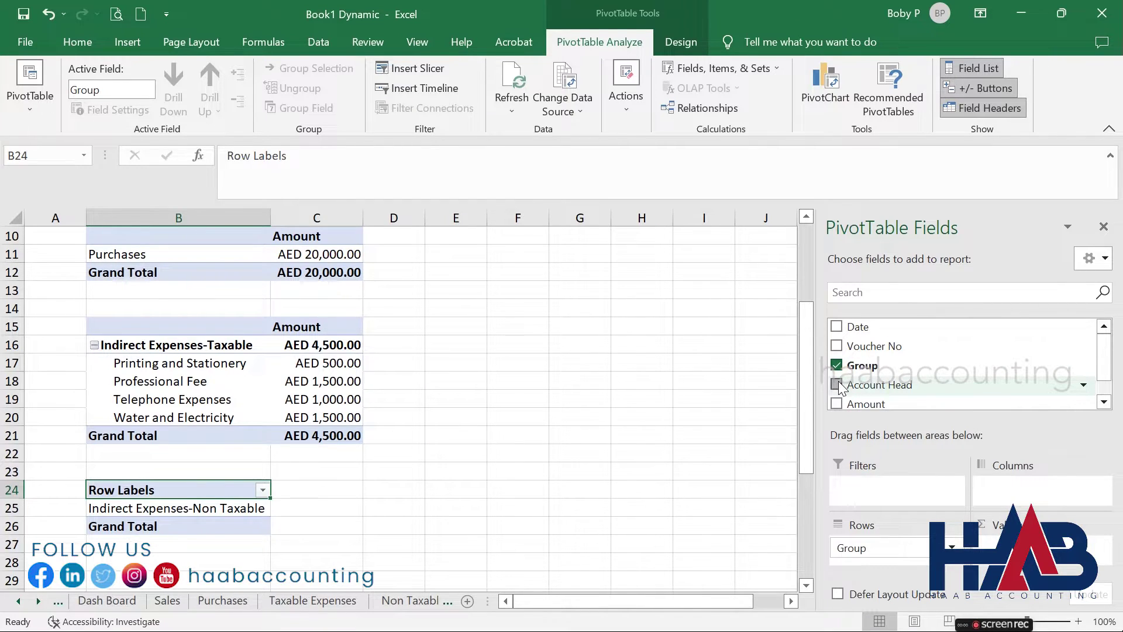
pyautogui.click(836, 384)
pyautogui.click(837, 403)
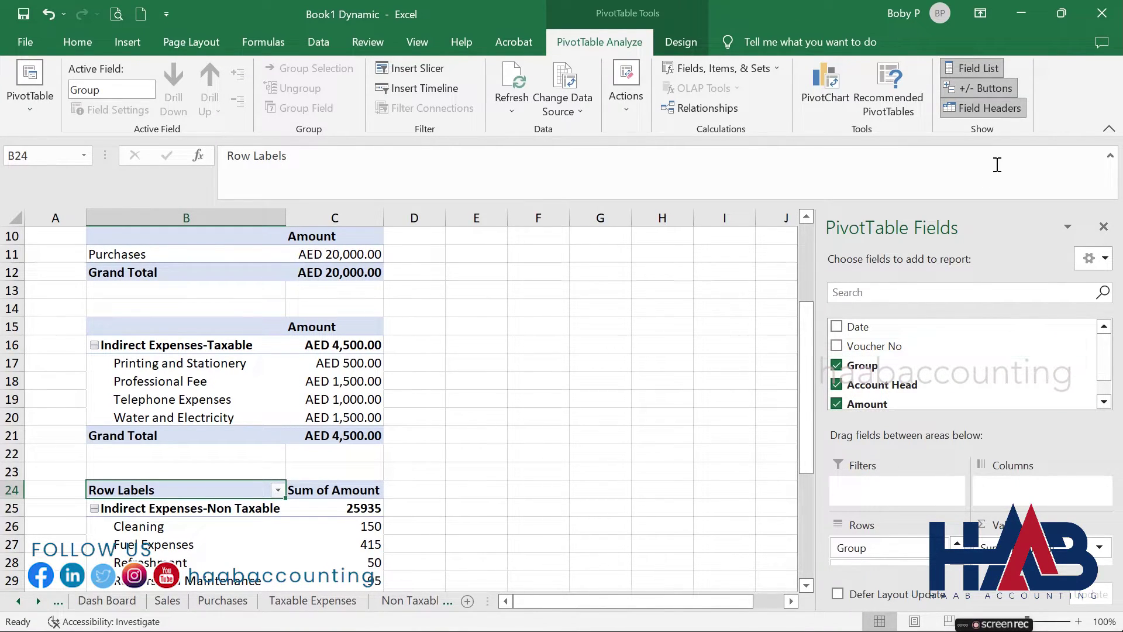
pyautogui.click(981, 108)
pyautogui.click(1104, 226)
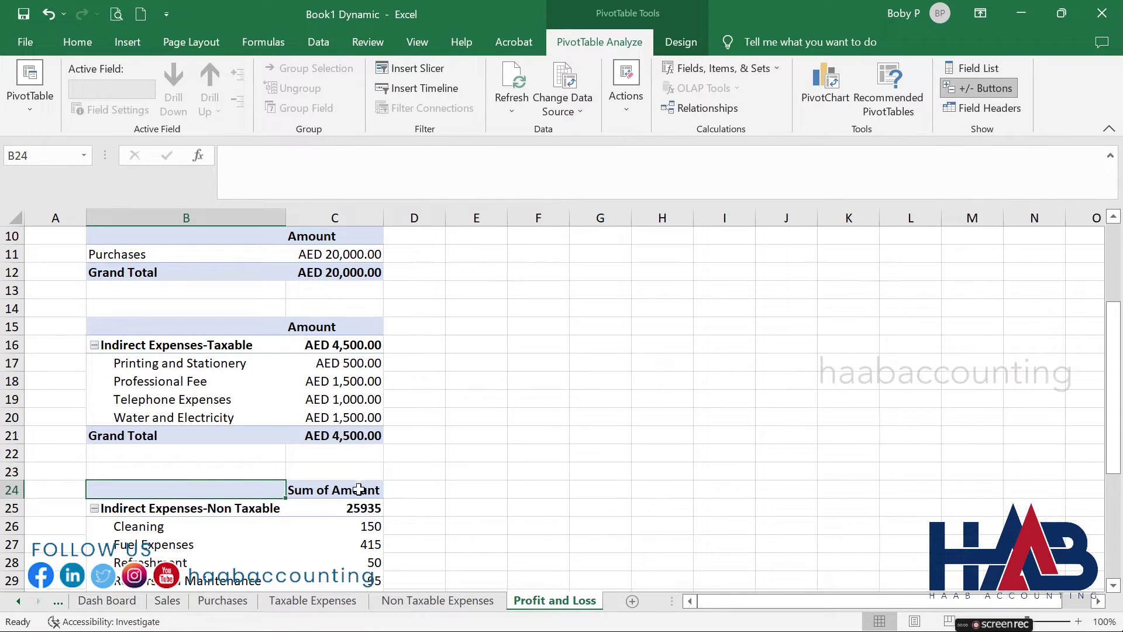
# Rename the pivot's value field to Amount and format it as AED Currency.
pyautogui.doubleClick(357, 490)
pyautogui.write('Amount')
pyautogui.click(450, 510)
pyautogui.click(367, 266)
pyautogui.click(742, 303)
pyautogui.click(515, 535)
pyautogui.click(642, 587)
pyautogui.click(598, 508)
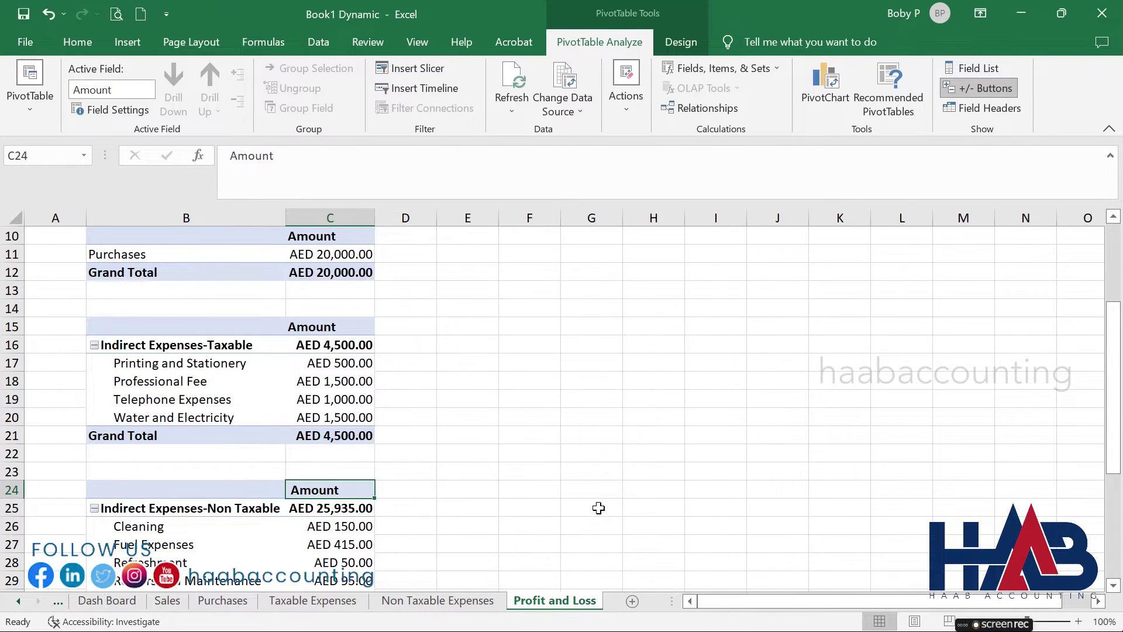
pyautogui.scroll(3, 598, 507)
# Insert row 14 with a 'Gross Profit' label and a formula subtracting the purchases total from sales.
pyautogui.rightClick(11, 476)
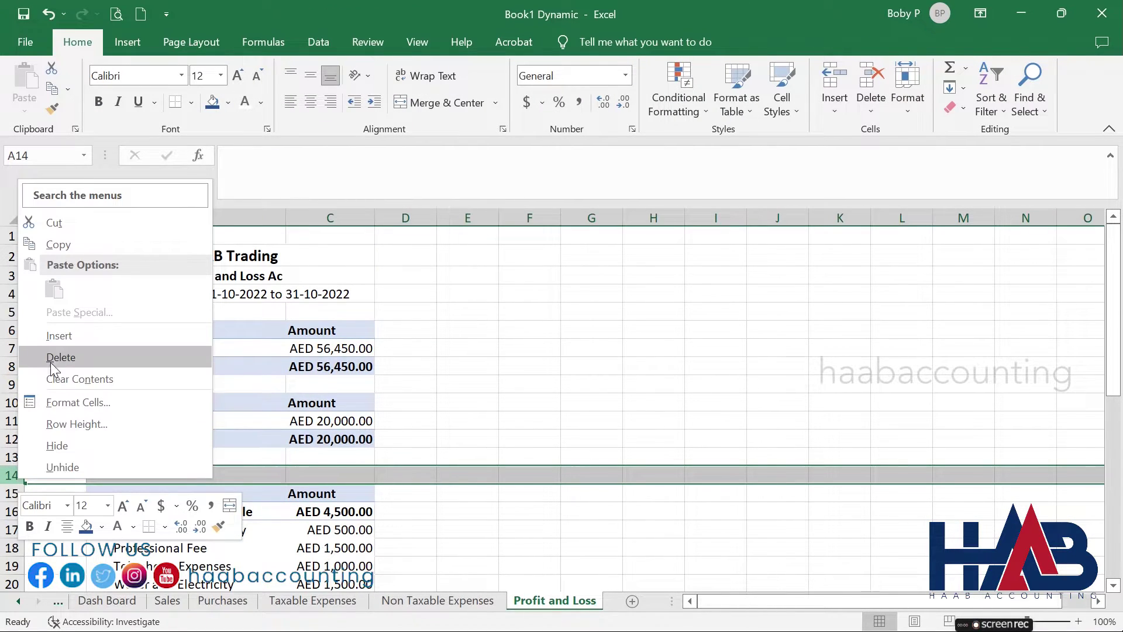
pyautogui.click(61, 334)
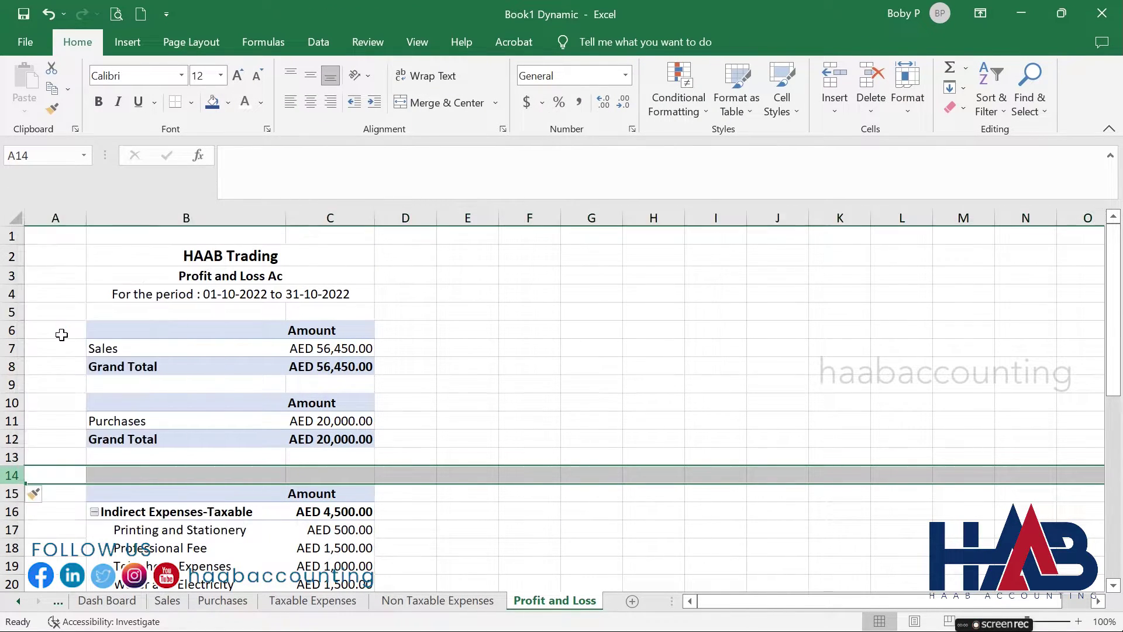
pyautogui.click(142, 475)
pyautogui.write('Gross Pro')
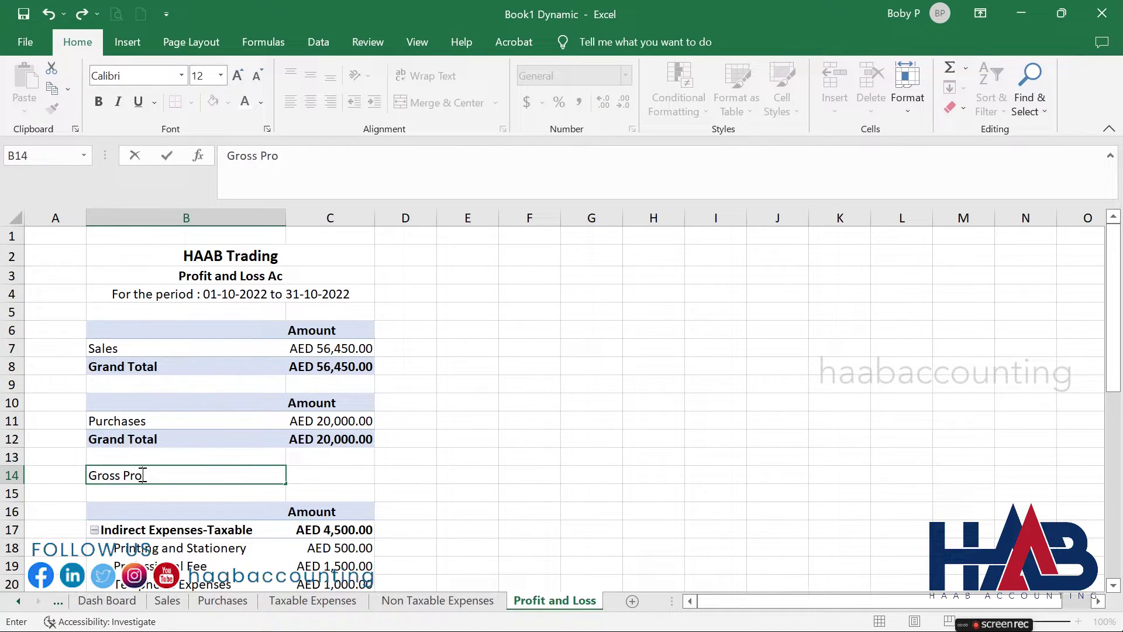
pyautogui.write('fit')
pyautogui.press('Tab')
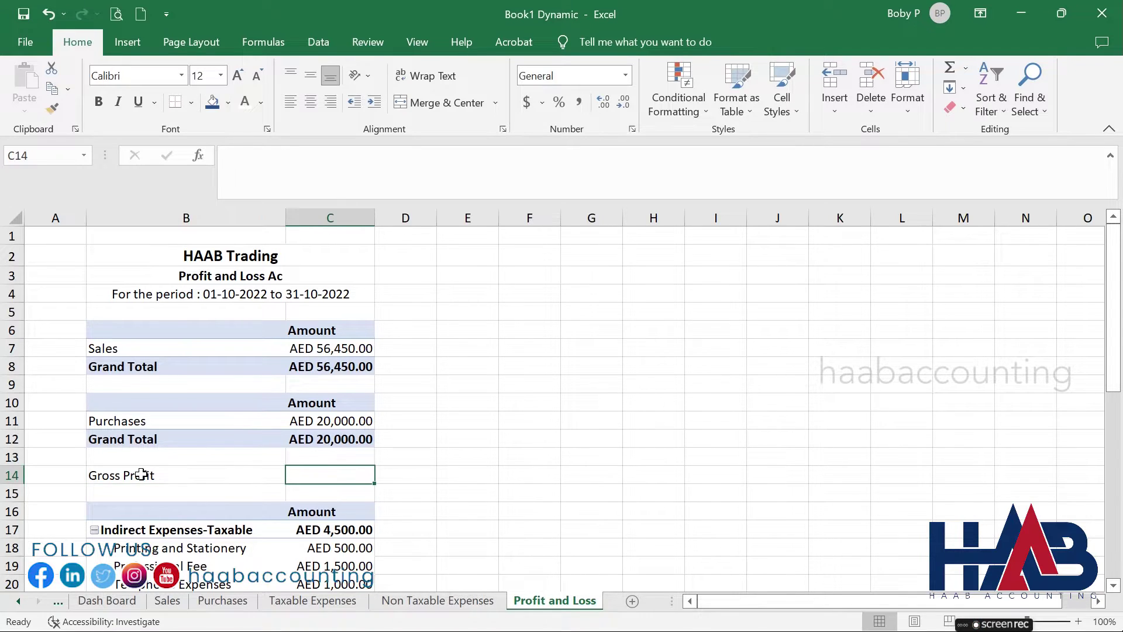
pyautogui.write('=')
pyautogui.press('Up')
pyautogui.press('Up')
pyautogui.press('Up')
pyautogui.press('Up')
pyautogui.press('Up')
pyautogui.press('Up')
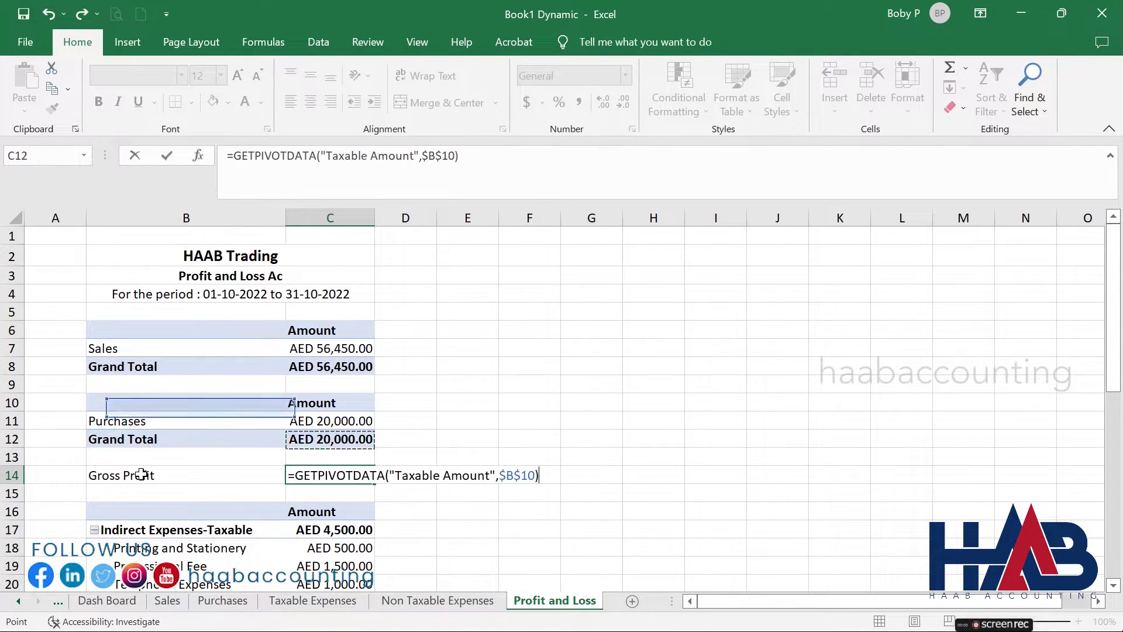
pyautogui.write('-')
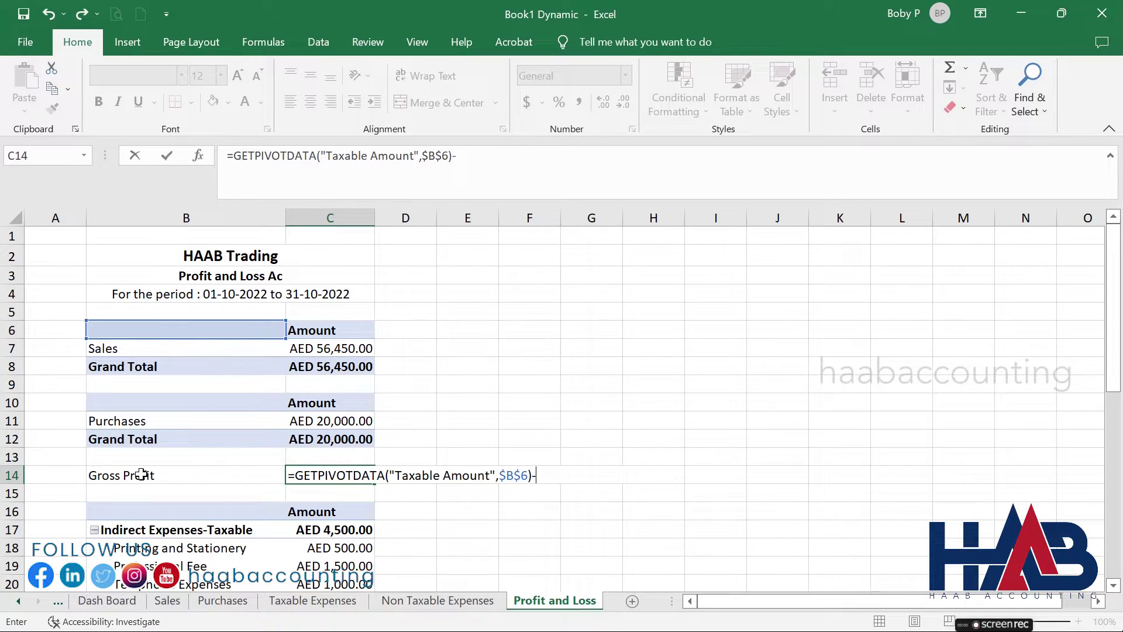
pyautogui.click(331, 443)
pyautogui.press('Return')
# Copy the AED format onto the Gross Profit value and make the row bold Arial with fill colour.
pyautogui.press('Up')
pyautogui.click(331, 421)
pyautogui.click(53, 107)
pyautogui.click(330, 475)
pyautogui.moveTo(236, 470); pyautogui.dragTo(326, 472)
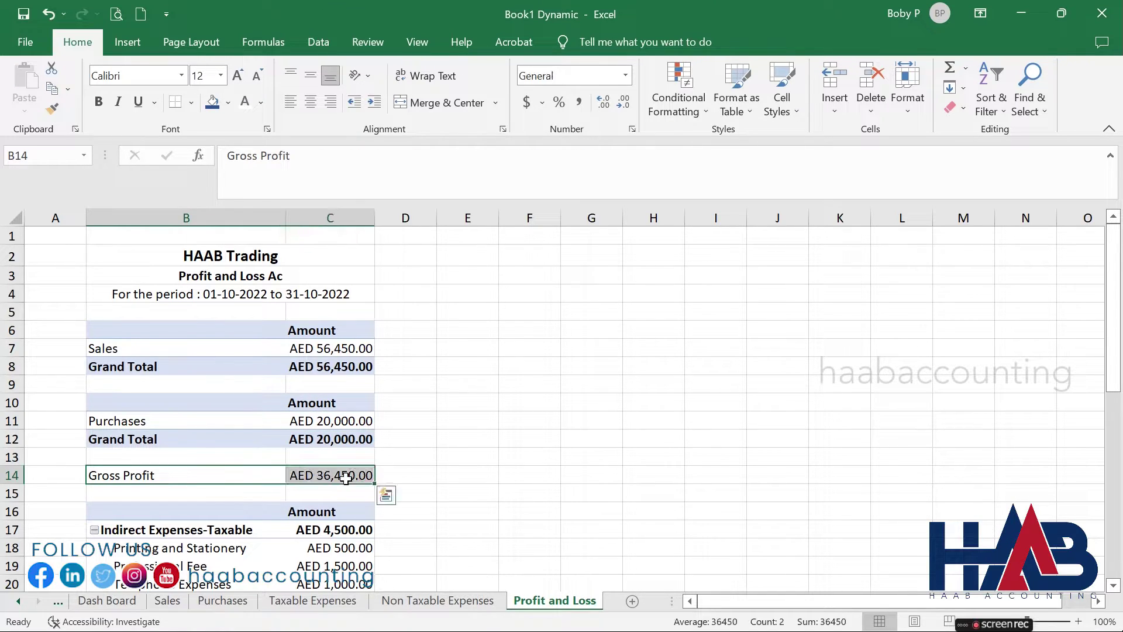
pyautogui.click(99, 101)
pyautogui.click(181, 75)
pyautogui.click(114, 244)
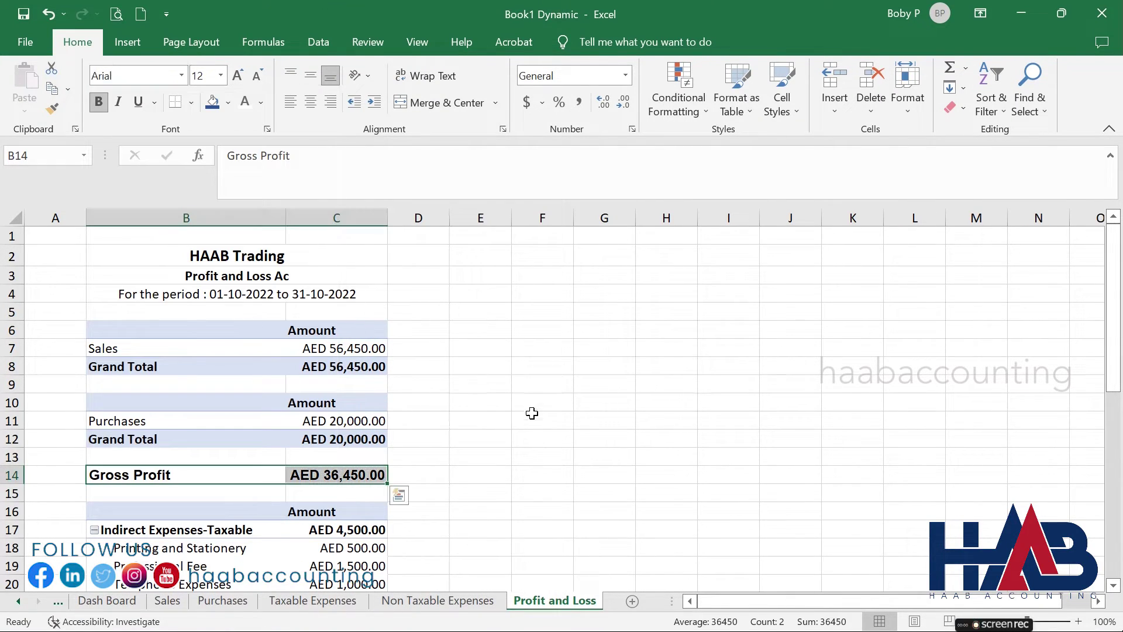
pyautogui.click(228, 102)
pyautogui.click(272, 177)
pyautogui.click(556, 368)
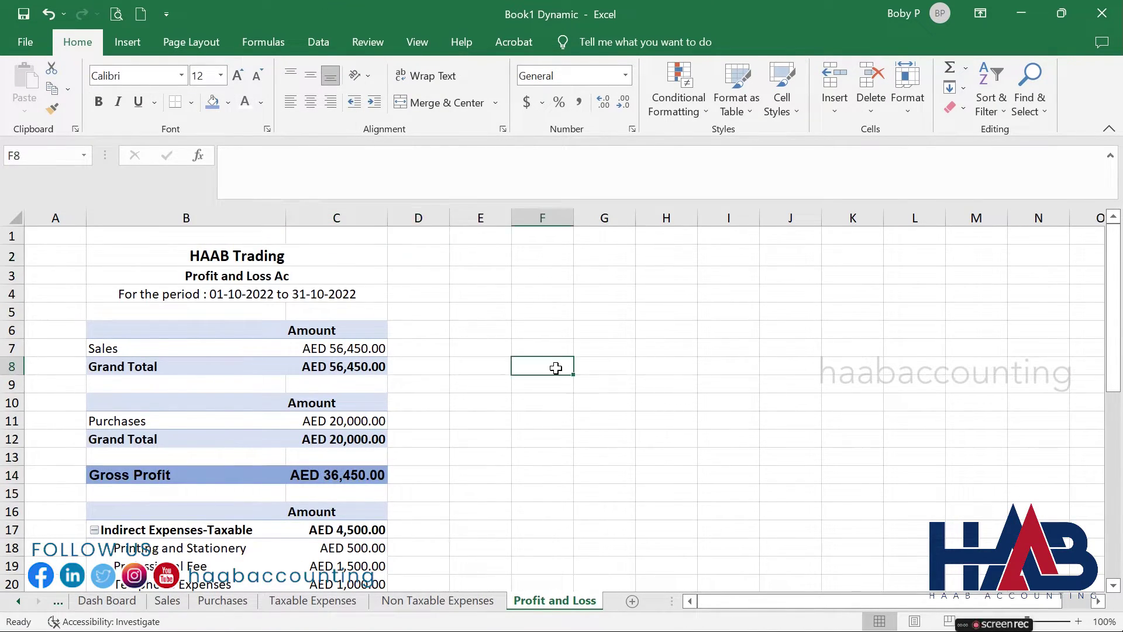
pyautogui.scroll(-7, 555, 368)
pyautogui.click(252, 485)
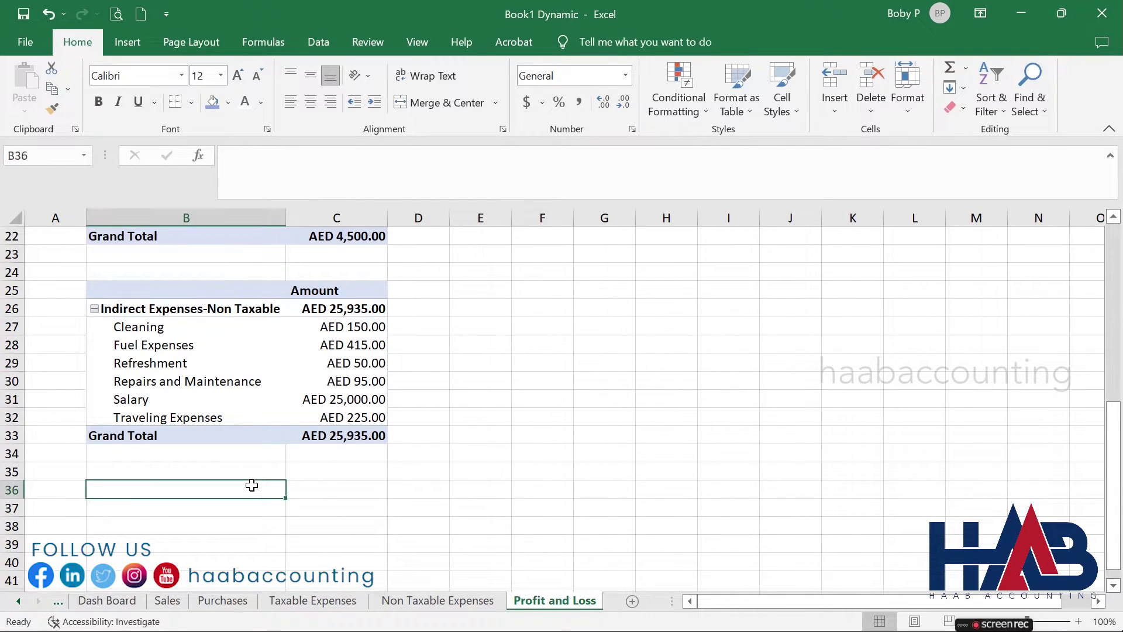
# Enter 'Total Indirect Expenses' in B36 with a formula adding both expense pivot grand totals.
pyautogui.write('Total Indirec')
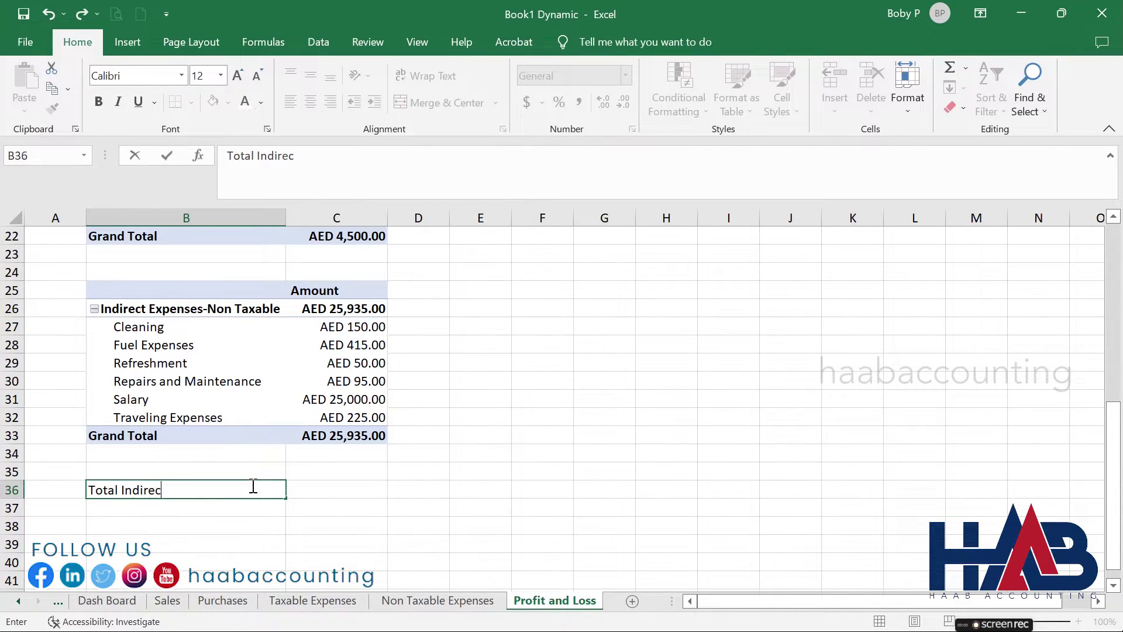
pyautogui.write('t Expenses')
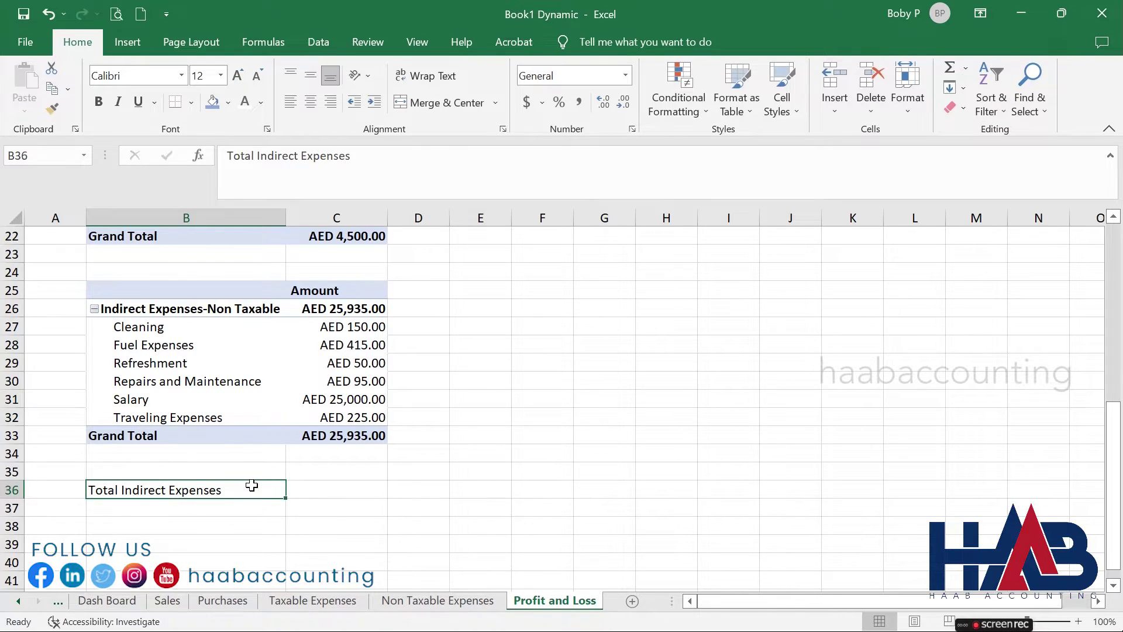
pyautogui.press('Tab')
pyautogui.write('=')
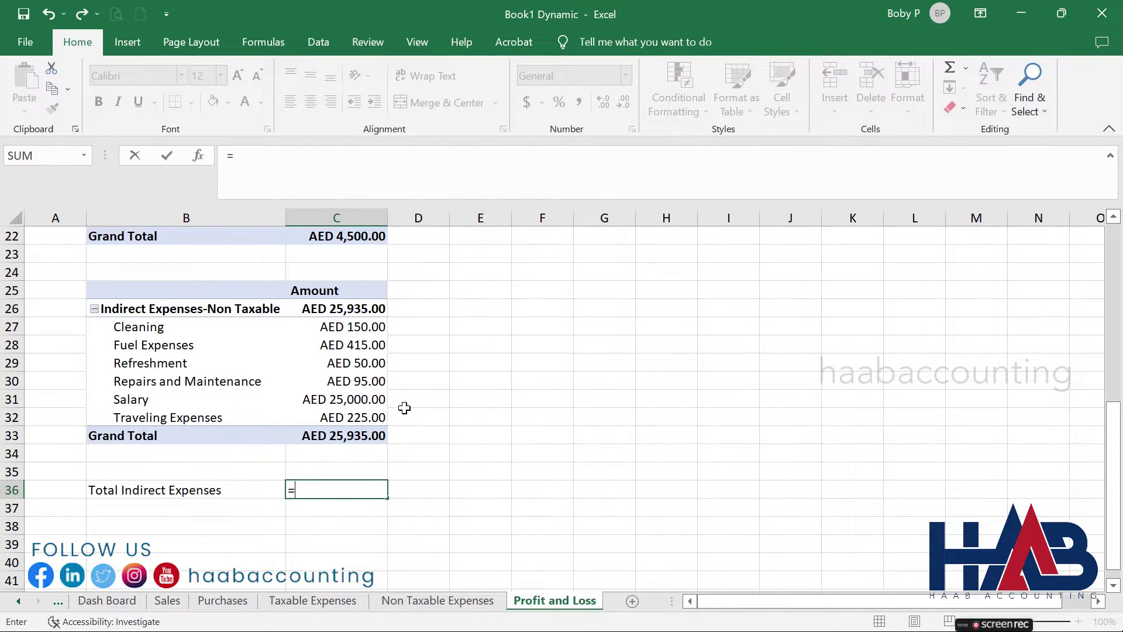
pyautogui.click(368, 428)
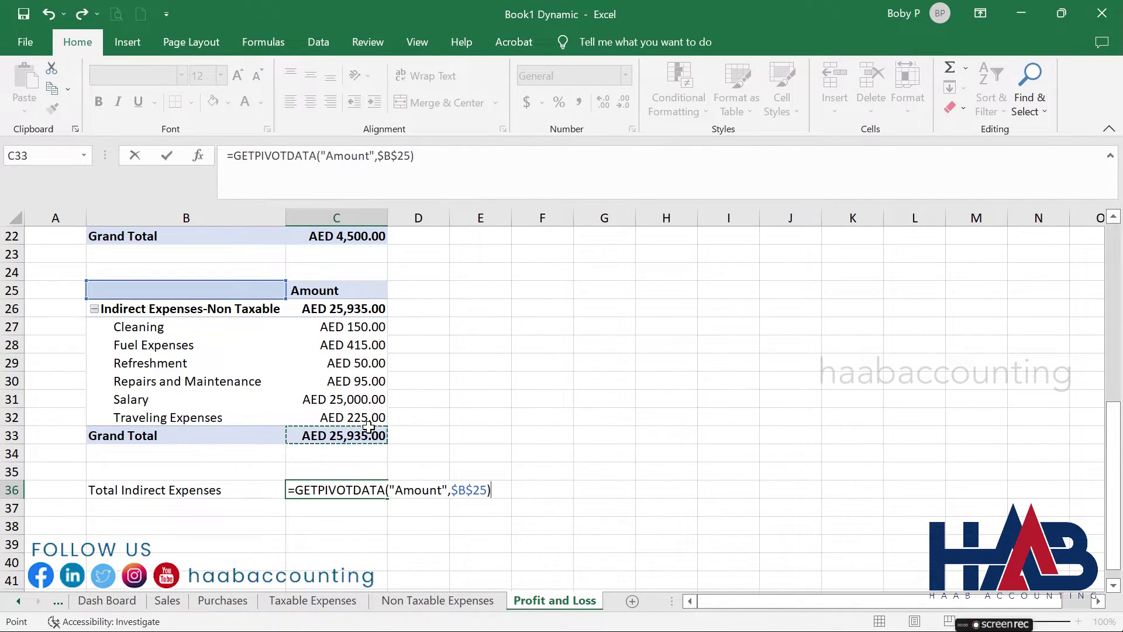
pyautogui.write('+')
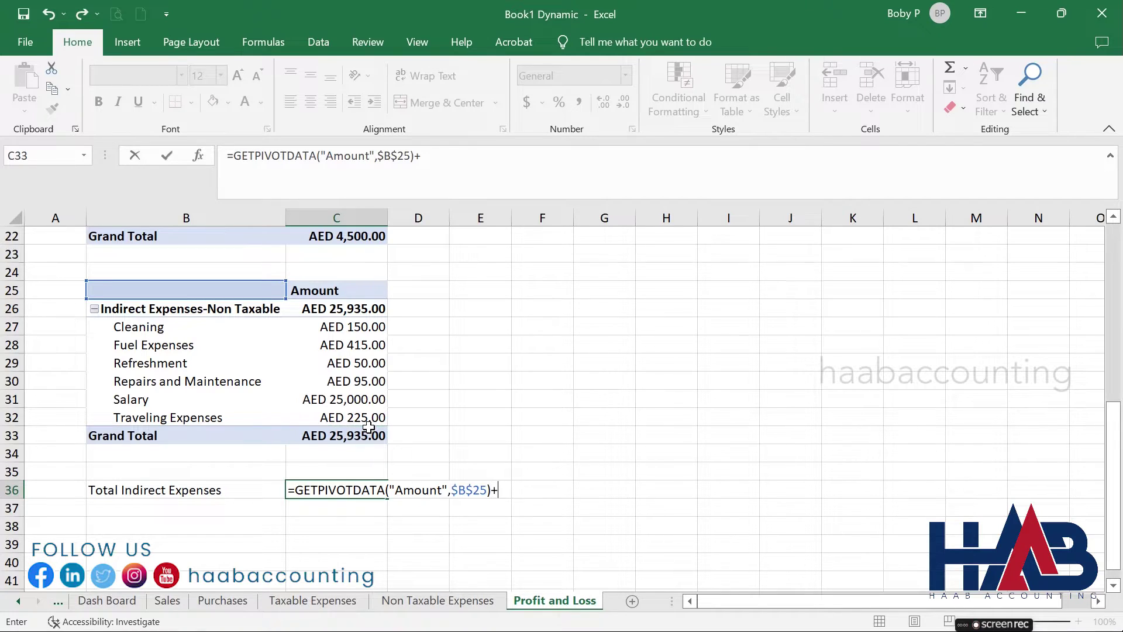
pyautogui.click(369, 234)
pyautogui.press('Return')
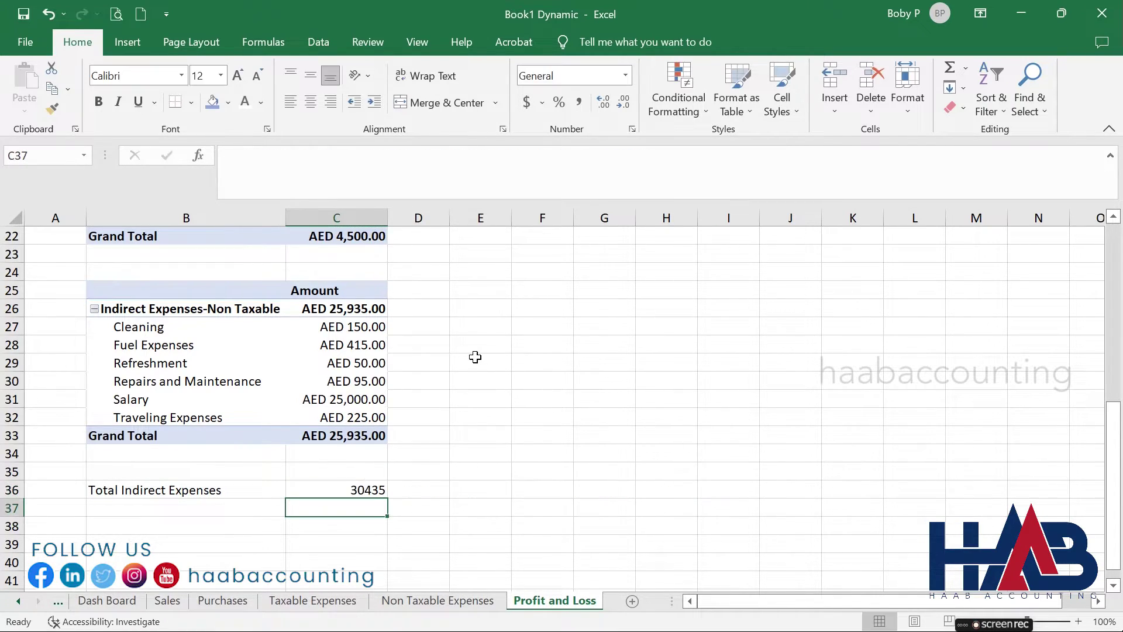
# Give the total AED currency format and the row bold Arial on a light blue fill.
pyautogui.click(376, 399)
pyautogui.hotkey('alt', 'h')
pyautogui.press('f')
pyautogui.press('p')
pyautogui.click(336, 490)
pyautogui.moveTo(232, 489); pyautogui.dragTo(337, 489)
pyautogui.click(181, 75)
pyautogui.click(170, 242)
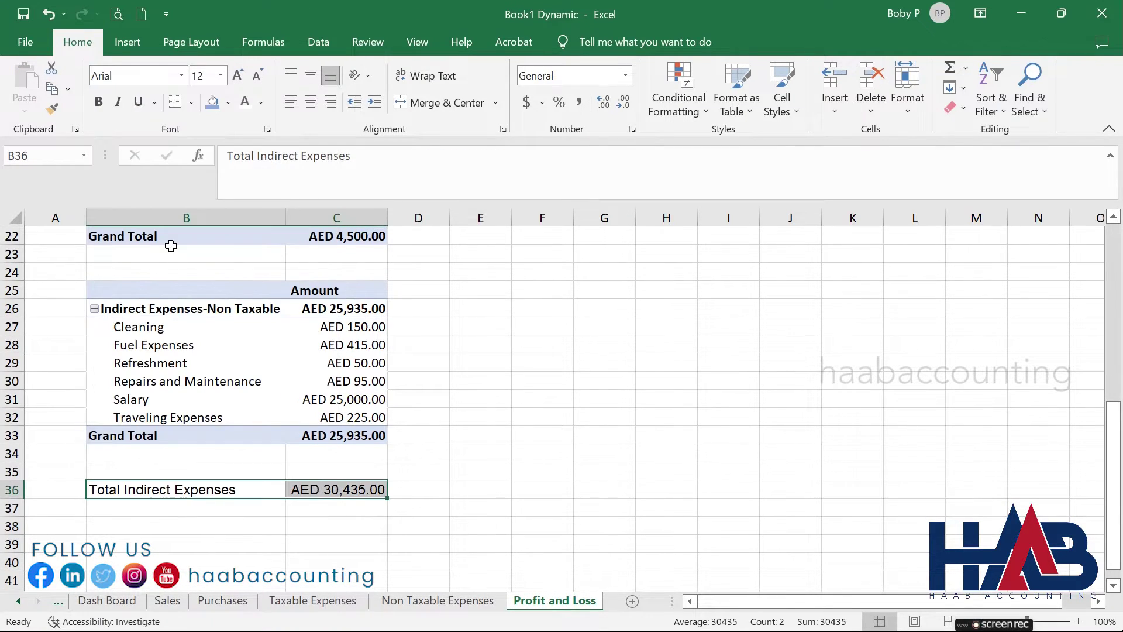
pyautogui.hotkey('ctrl', 'b')
pyautogui.click(228, 103)
pyautogui.click(287, 157)
pyautogui.click(568, 439)
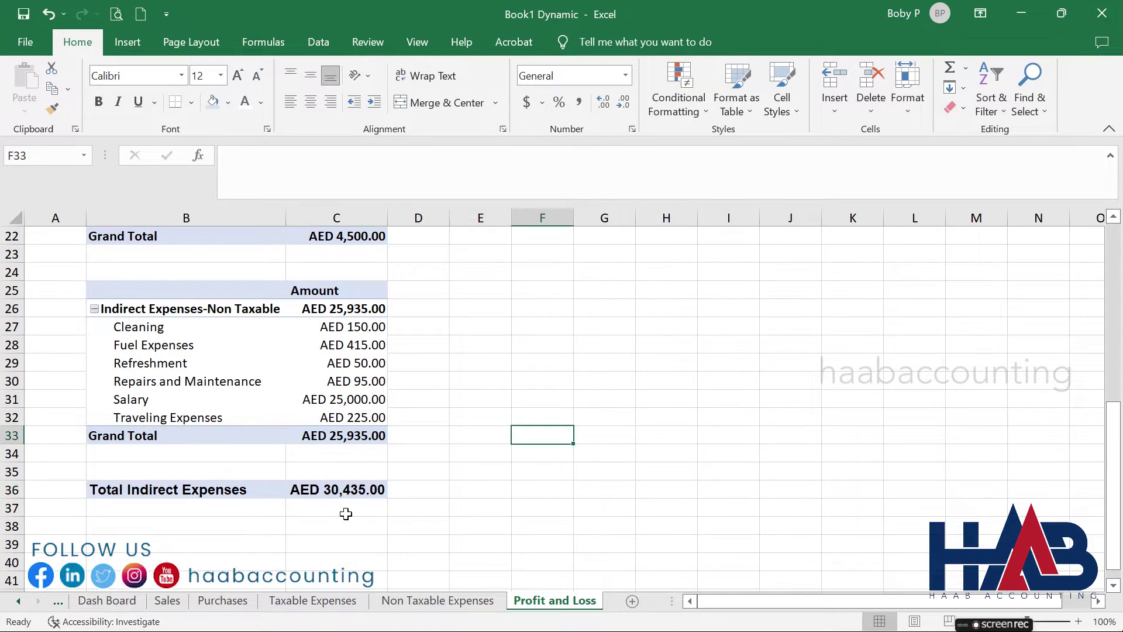
# Enter 'Net Profit/Loss' in B38 with the formula =C14-C36.
pyautogui.click(235, 528)
pyautogui.write('Net Profit/Loss')
pyautogui.press('Tab')
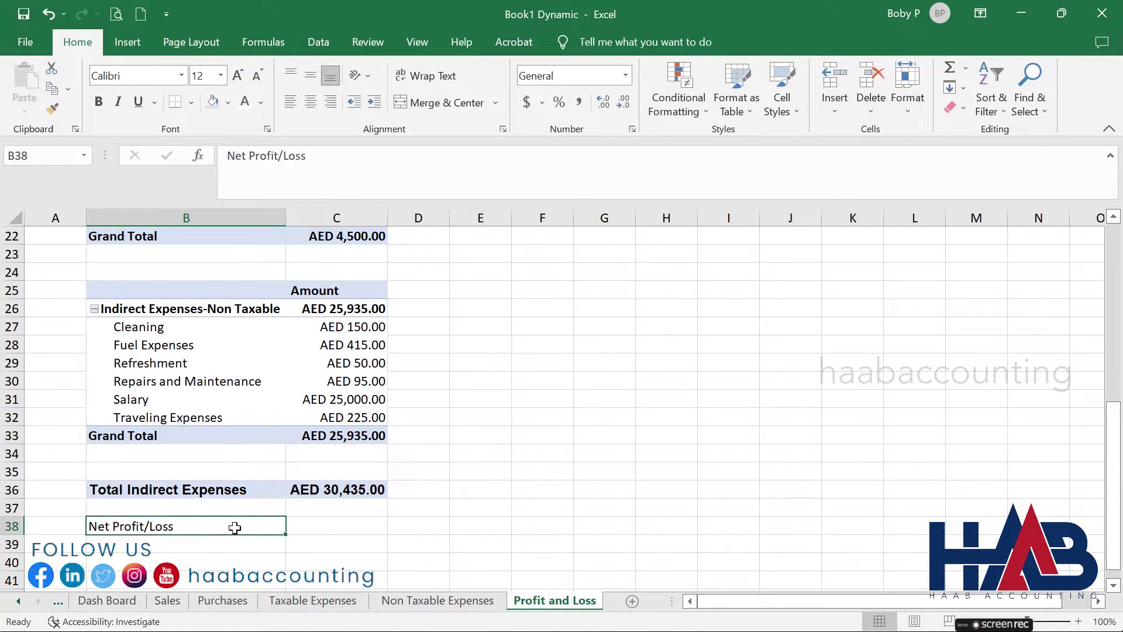
pyautogui.write('=')
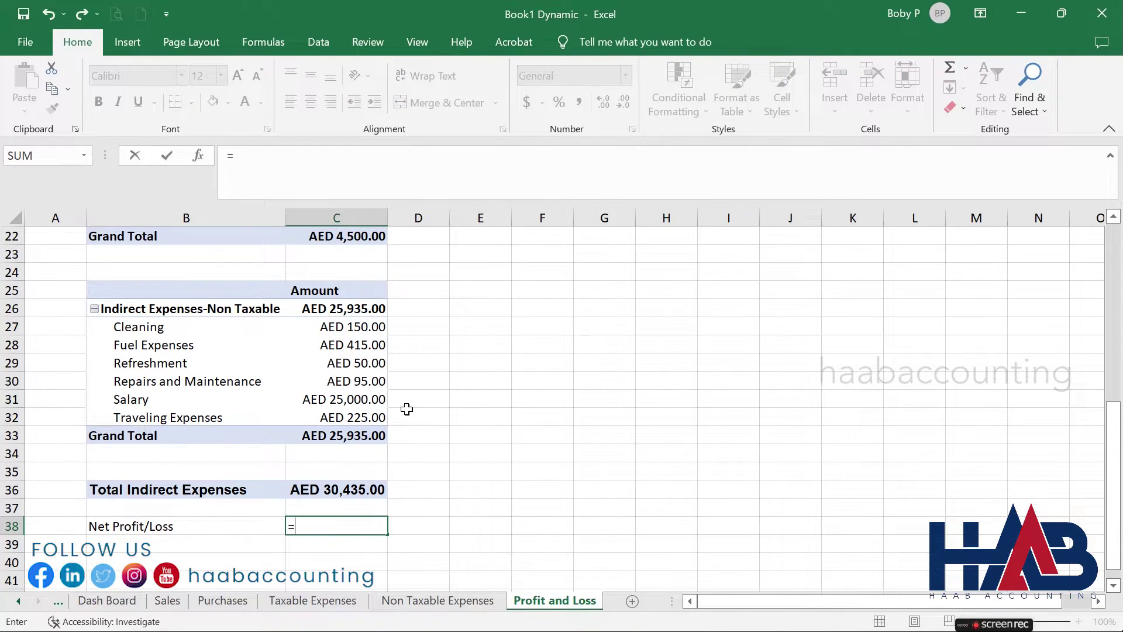
pyautogui.scroll(4, 407, 409)
pyautogui.click(359, 308)
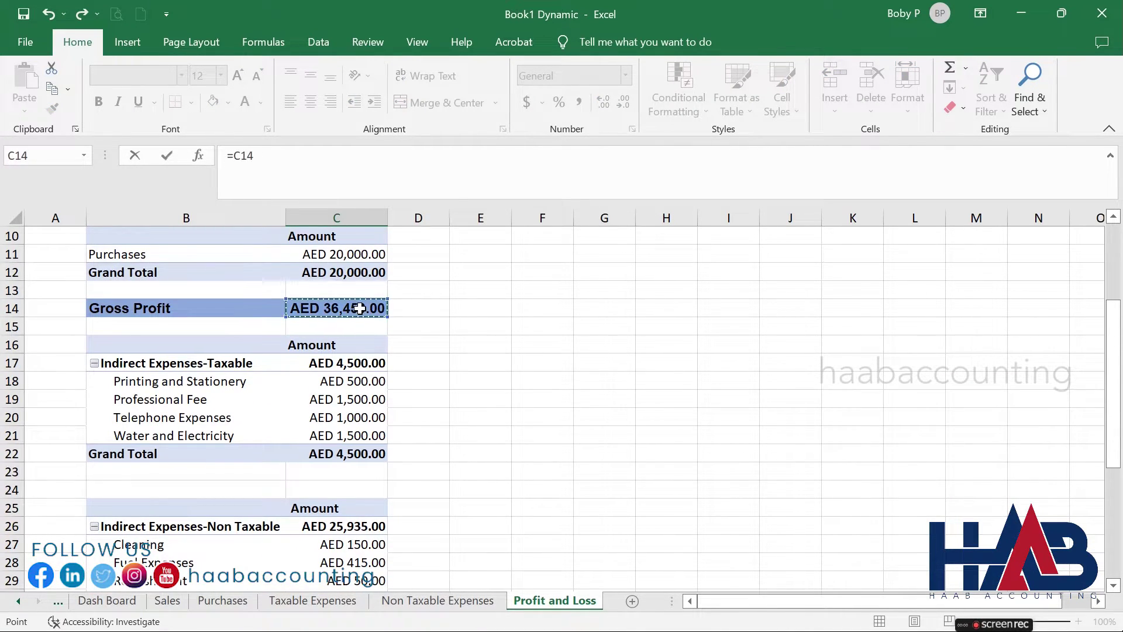
pyautogui.write('-')
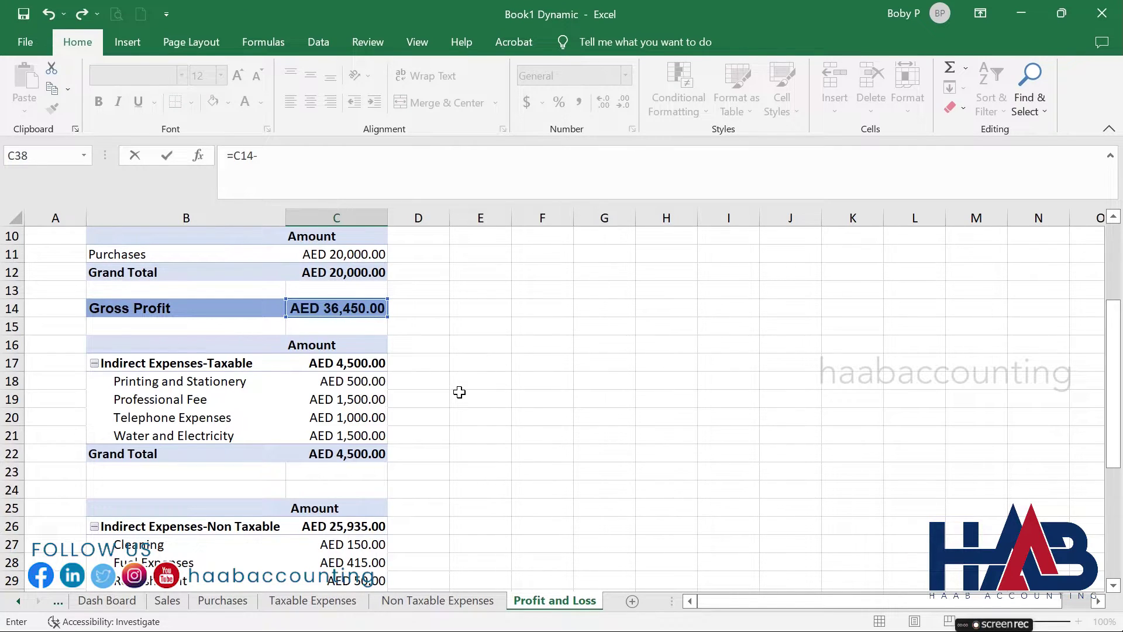
pyautogui.scroll(-3, 459, 392)
pyautogui.click(367, 539)
pyautogui.press('Return')
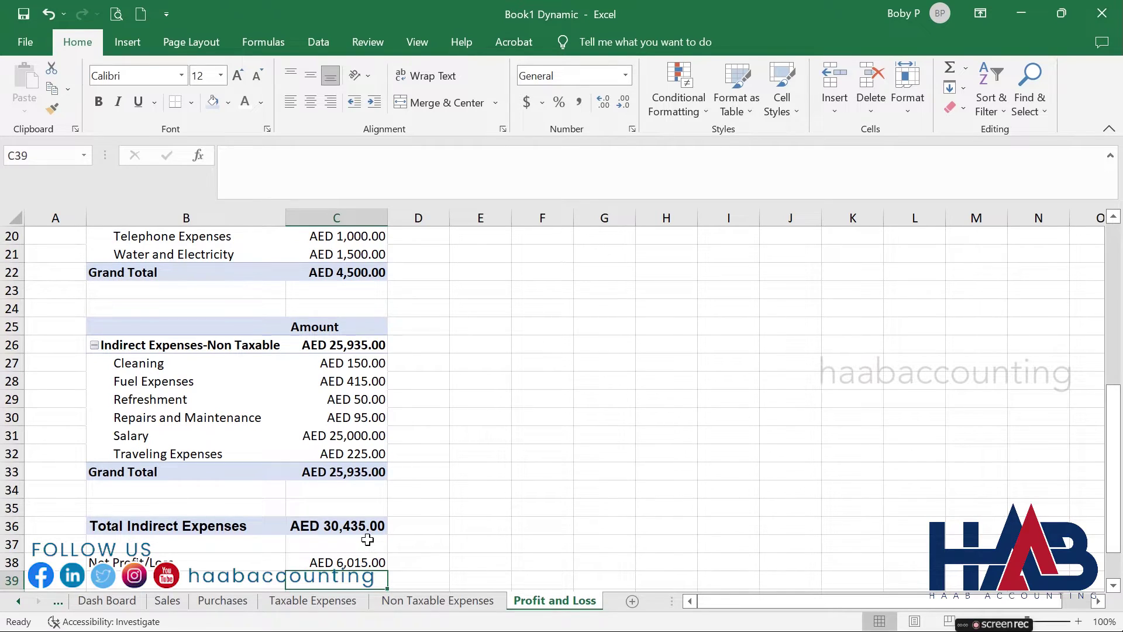
# Format the Net Profit/Loss row with a dark blue fill and bold white text, then select rows 6–38.
pyautogui.moveTo(362, 562); pyautogui.dragTo(175, 562)
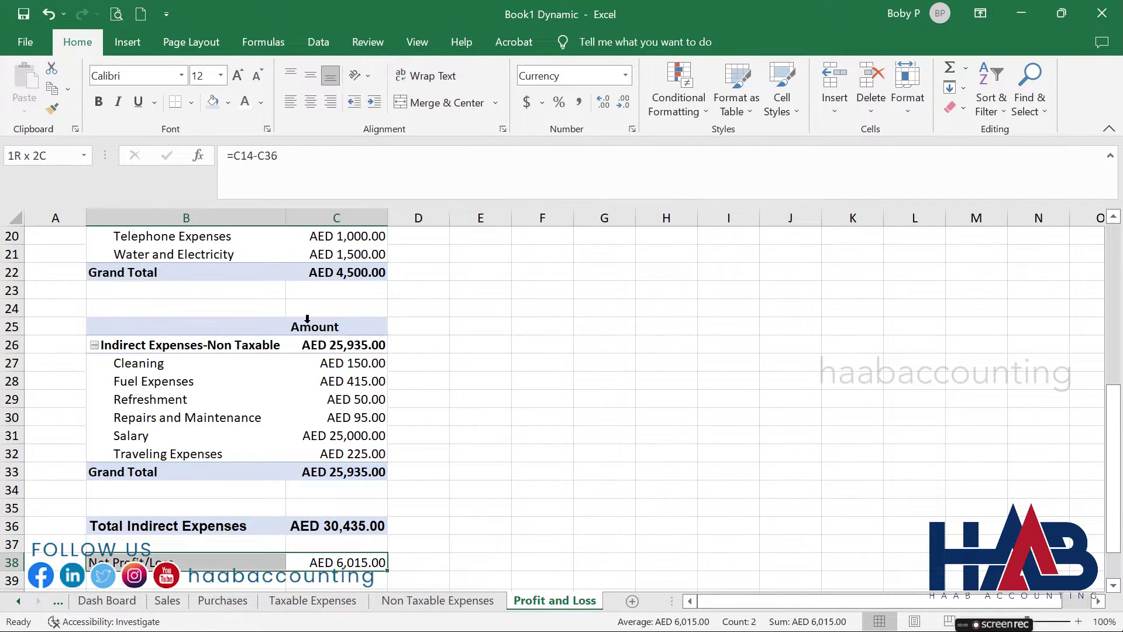
pyautogui.click(228, 102)
pyautogui.click(268, 183)
pyautogui.click(246, 102)
pyautogui.click(98, 101)
pyautogui.click(542, 434)
pyautogui.scroll(2, 393, 444)
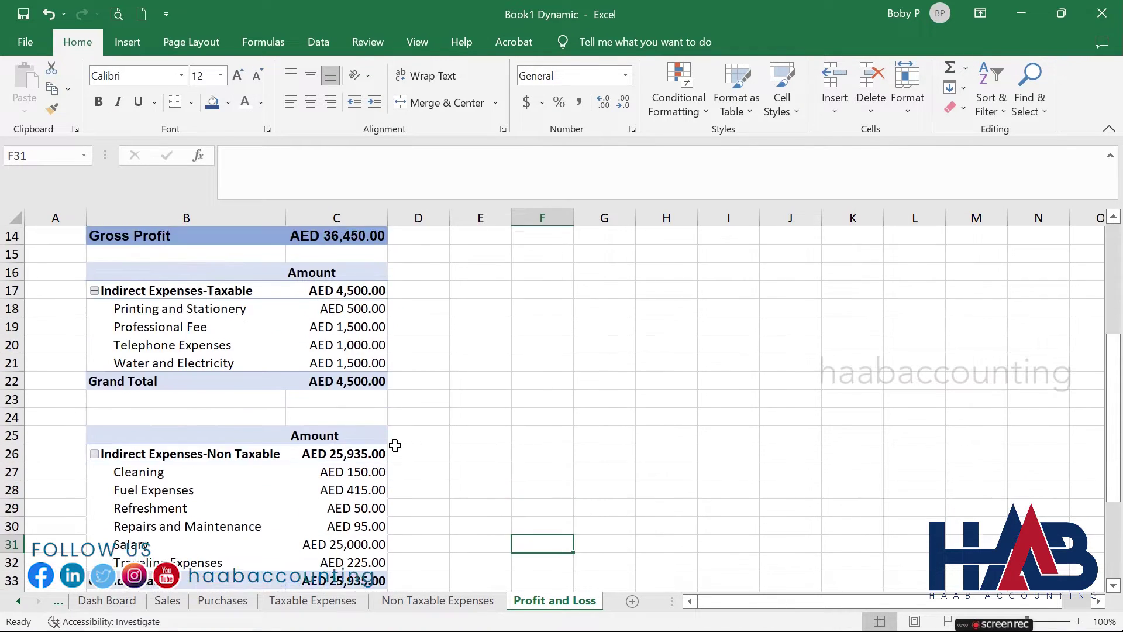
pyautogui.scroll(-3, 334, 449)
pyautogui.scroll(7, 217, 329)
pyautogui.moveTo(216, 329); pyautogui.dragTo(362, 585)
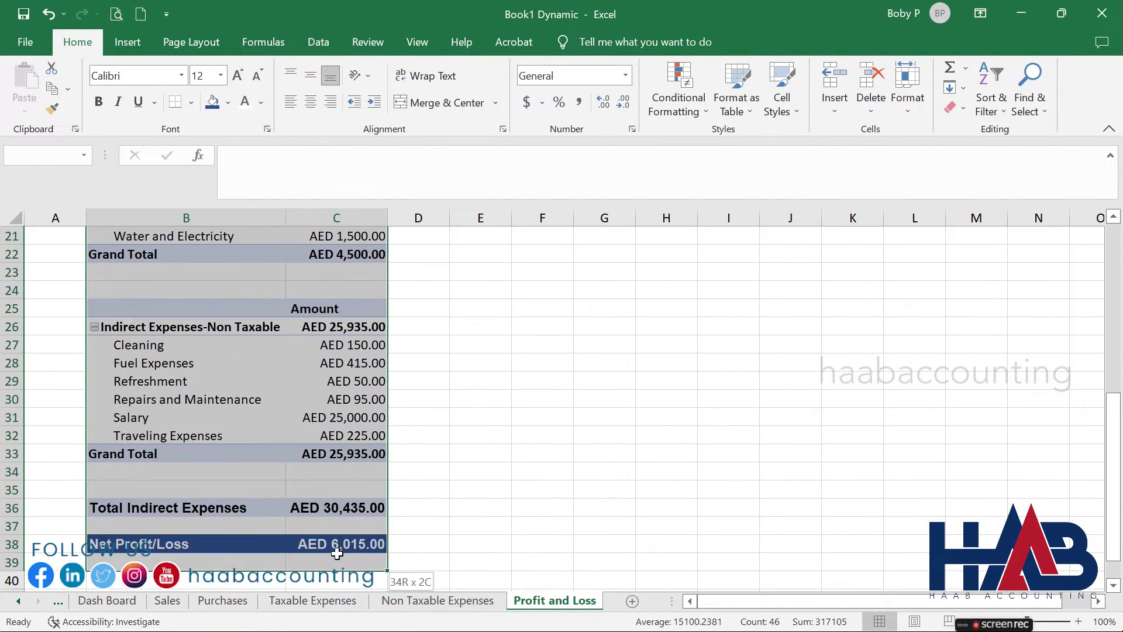
# Apply All Borders to the profit and loss table B6:C38.
pyautogui.click(191, 102)
pyautogui.click(222, 253)
pyautogui.scroll(7, 474, 401)
pyautogui.click(480, 402)
# Give the Gross Profit row B14:C14 a Thick Bottom Border.
pyautogui.moveTo(251, 474); pyautogui.dragTo(351, 474)
pyautogui.click(191, 102)
pyautogui.click(238, 346)
pyautogui.click(418, 439)
# Widen column B so the amounts fit.
pyautogui.moveTo(285, 217); pyautogui.dragTo(313, 217)
pyautogui.scroll(-5, 464, 380)
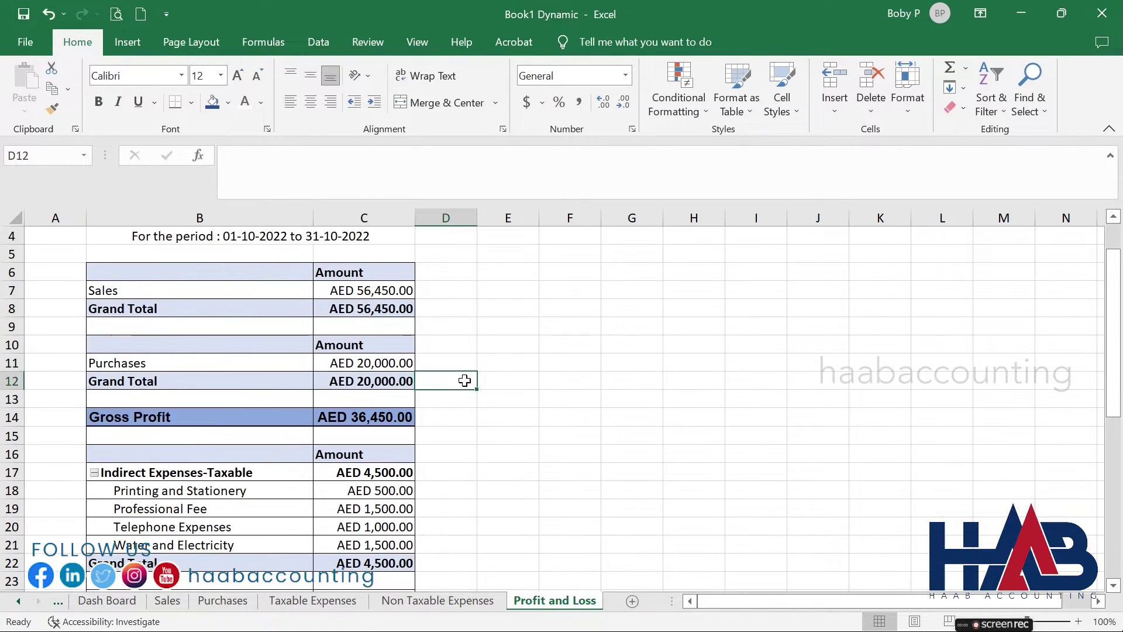
pyautogui.scroll(1, 464, 381)
# Delete blank row 24 and the extra blank row above Total Indirect Expenses.
pyautogui.rightClick(11, 434)
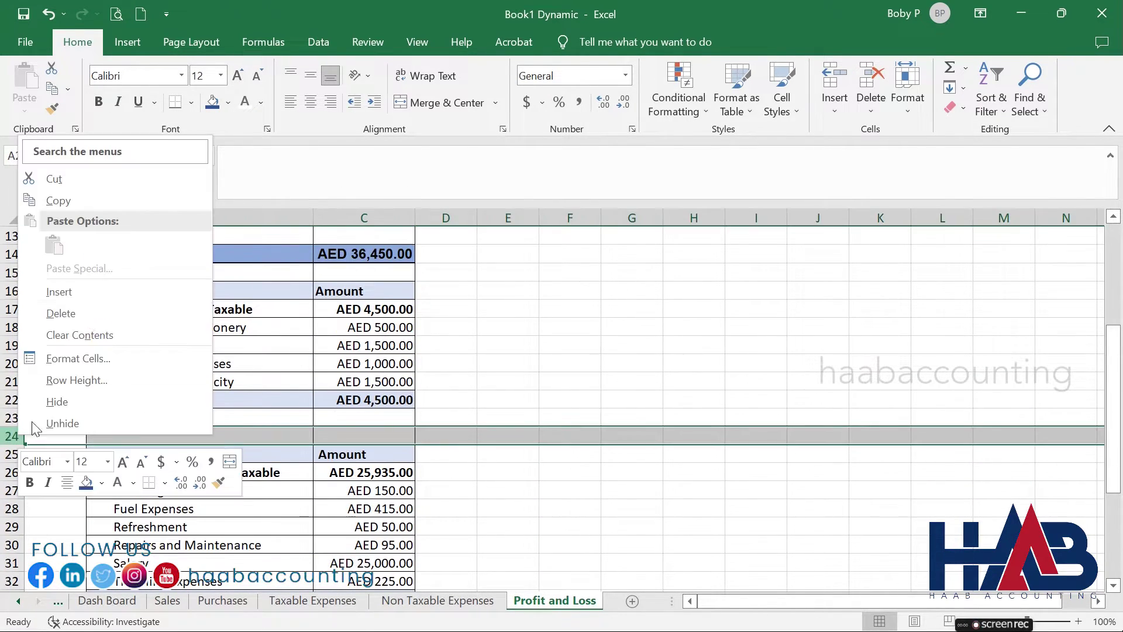
pyautogui.click(56, 311)
pyautogui.scroll(-3, 409, 409)
pyautogui.click(12, 452)
pyautogui.rightClick(12, 452)
pyautogui.click(55, 328)
pyautogui.click(626, 507)
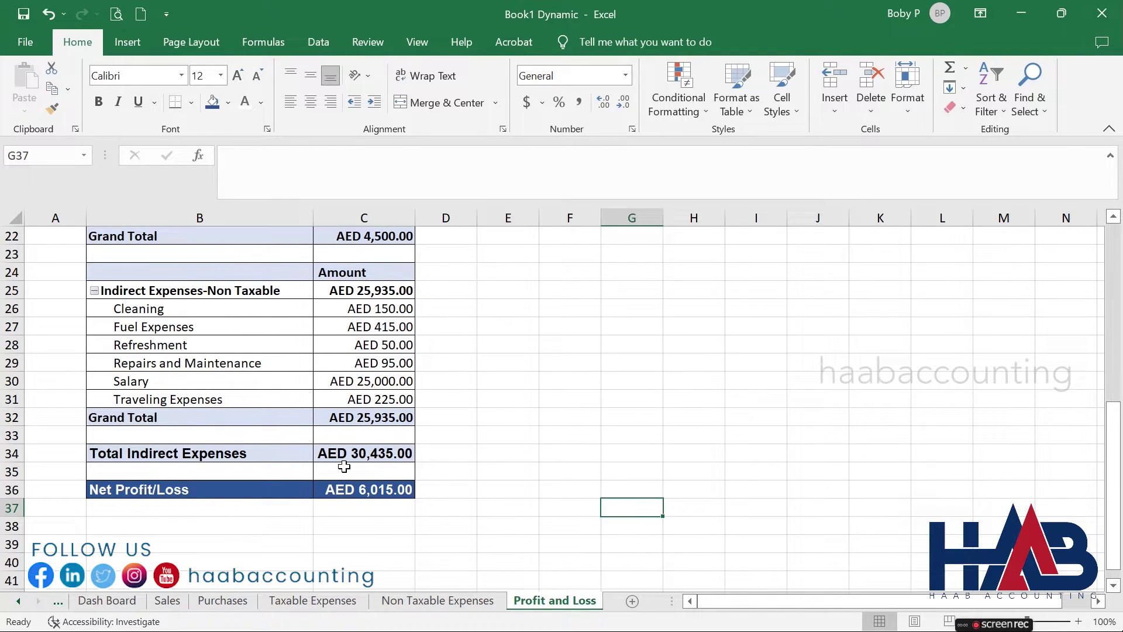
# Make the Net Profit/Loss row taller and add a border to its label and value.
pyautogui.moveTo(176, 453); pyautogui.dragTo(362, 453)
pyautogui.moveTo(21, 498); pyautogui.dragTo(21, 506)
pyautogui.moveTo(199, 494); pyautogui.dragTo(363, 494)
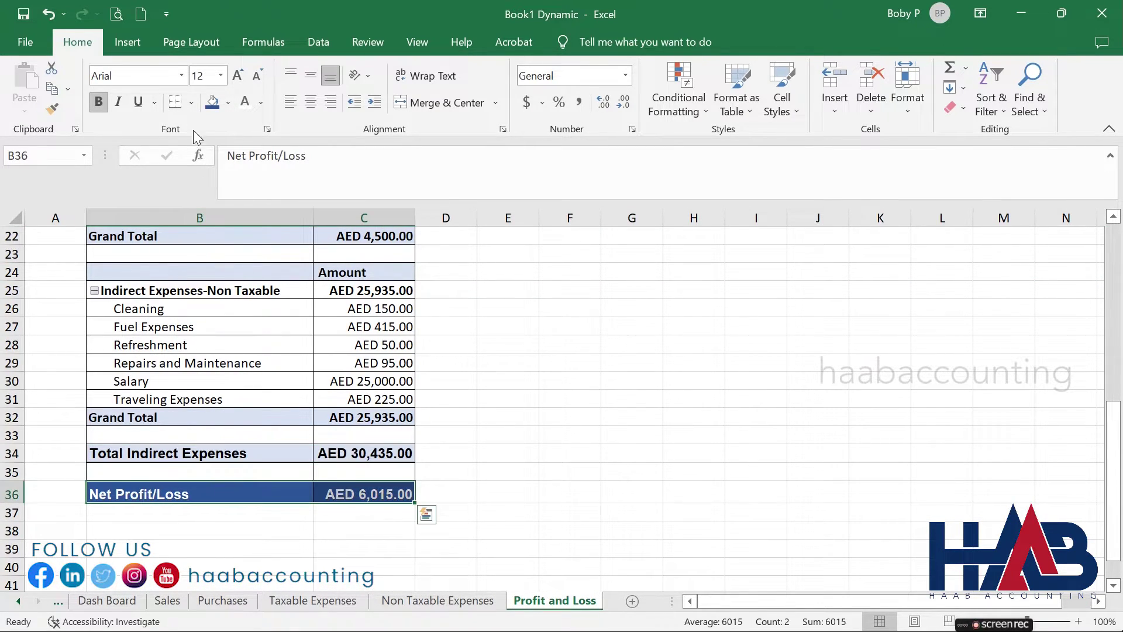
pyautogui.click(192, 102)
pyautogui.click(288, 325)
pyautogui.click(513, 381)
pyautogui.scroll(7, 514, 384)
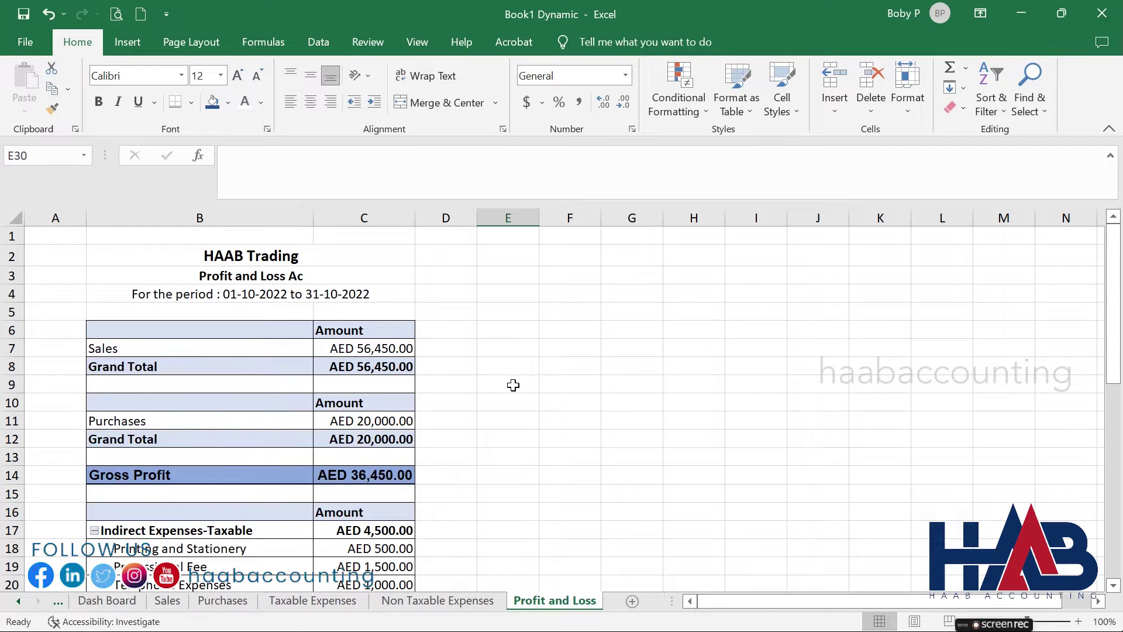
pyautogui.scroll(-6, 512, 384)
pyautogui.click(507, 417)
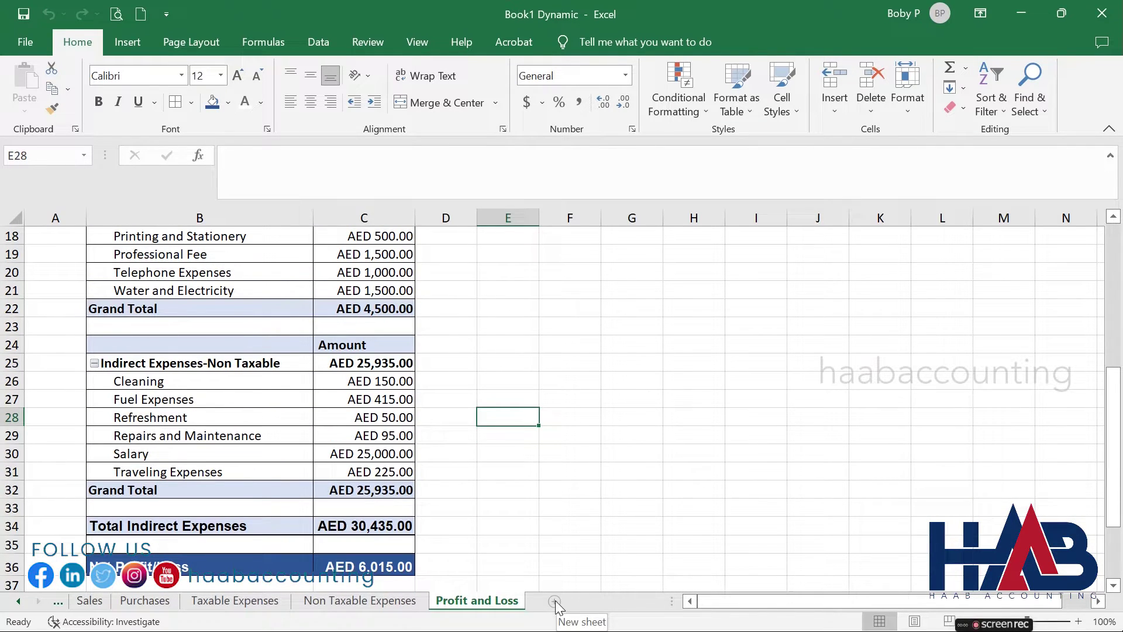
# Add a new worksheet named VAT.
pyautogui.click(554, 601)
pyautogui.doubleClick(551, 601)
pyautogui.write('VAT')
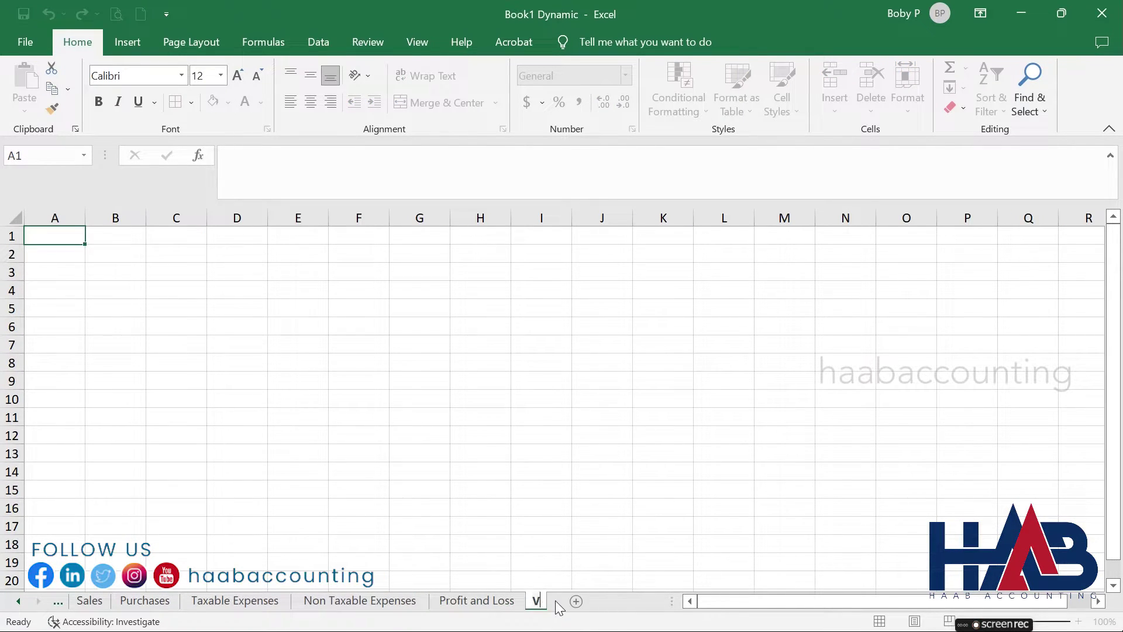
pyautogui.press('Return')
# Link A1 to the HAAB Trading company name on Details and enter the title 'VAT Summary'.
pyautogui.write('=')
pyautogui.click(93, 601)
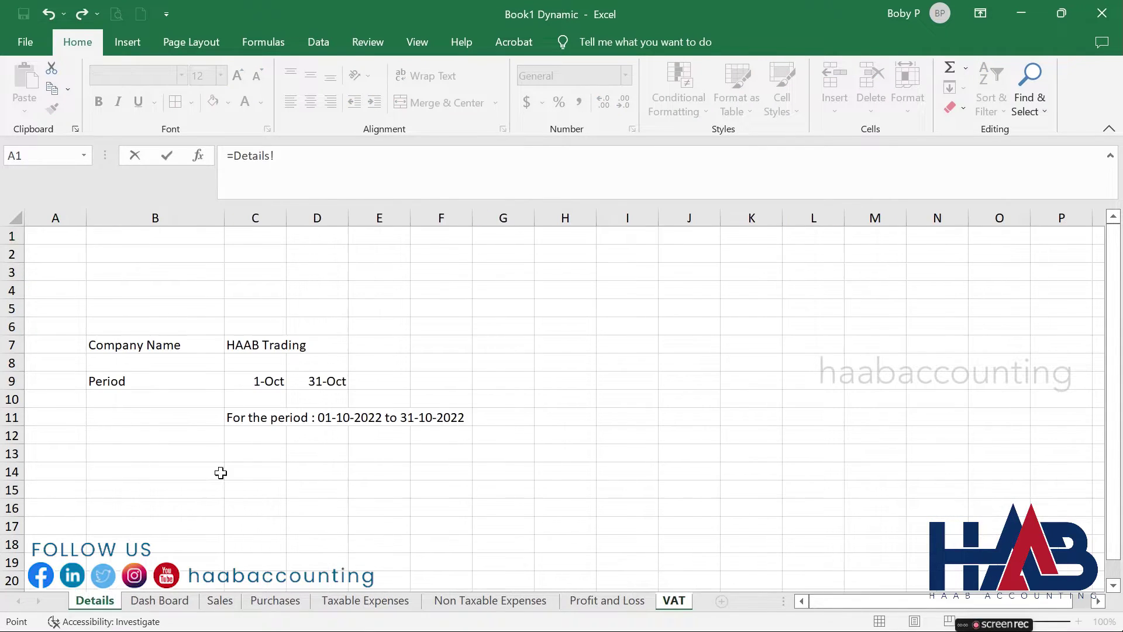
pyautogui.click(252, 348)
pyautogui.press('Return')
pyautogui.write('VAT Summary')
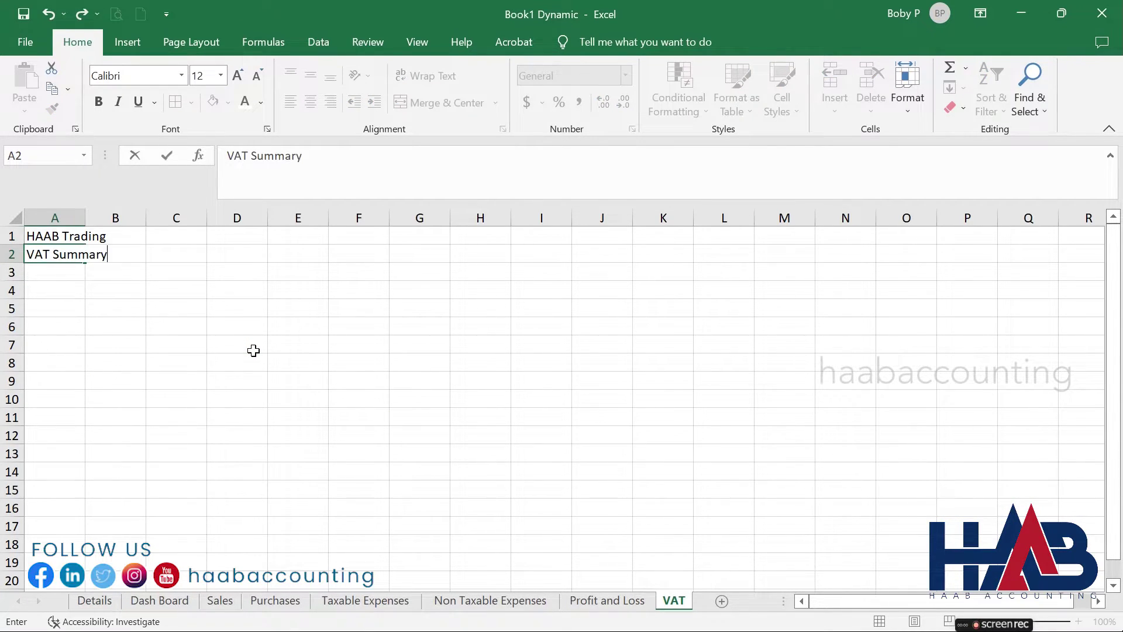
pyautogui.press('Return')
# Link A3 to the period text on the Details sheet (Details!C11).
pyautogui.write('=')
pyautogui.click(94, 601)
pyautogui.click(272, 421)
pyautogui.press('Return')
# Enter headings Particulars, Taxable Amount and VAT, widen column A, and add a Sales row.
pyautogui.write('Particulars')
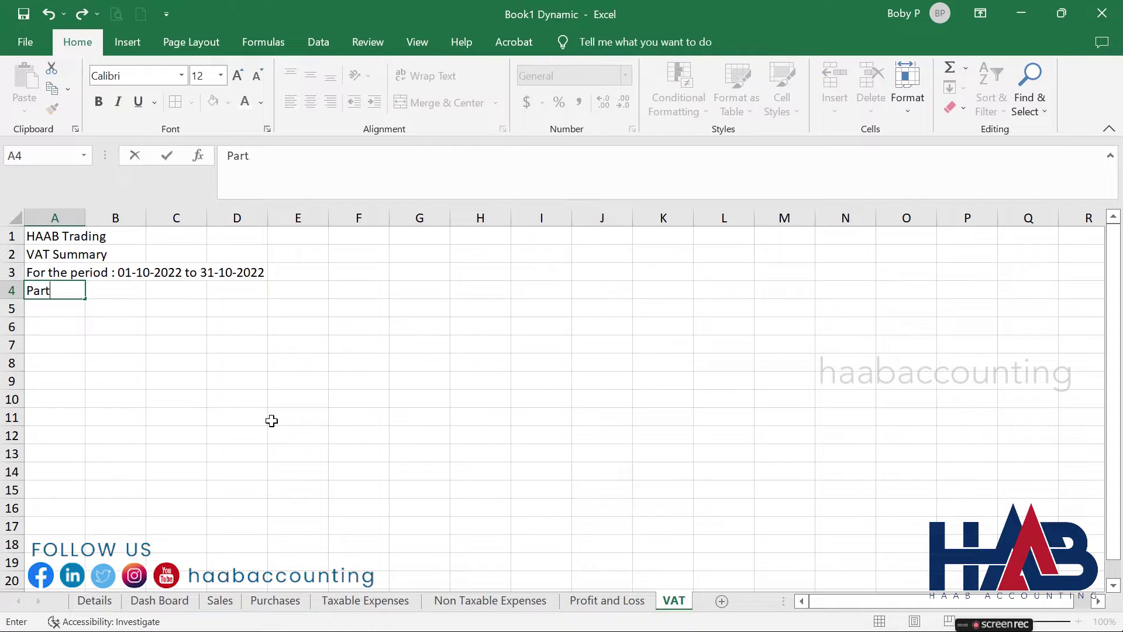
pyautogui.moveTo(84, 217); pyautogui.dragTo(165, 223)
pyautogui.click(181, 291)
pyautogui.write('Taxable Amount')
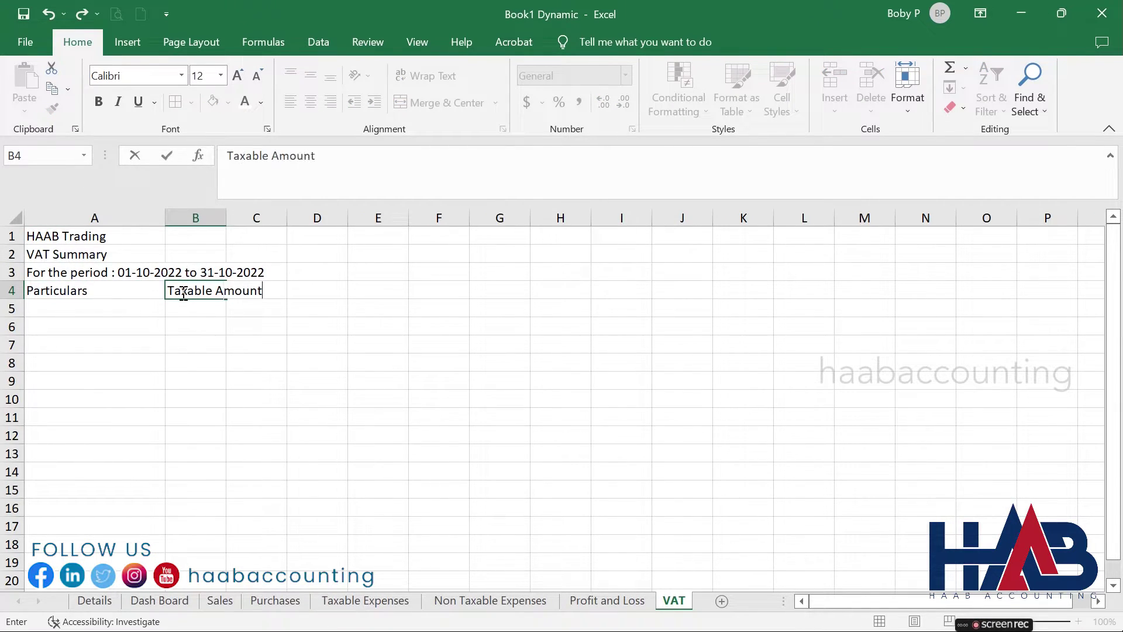
pyautogui.press('Tab')
pyautogui.write('VAT')
pyautogui.press('Return')
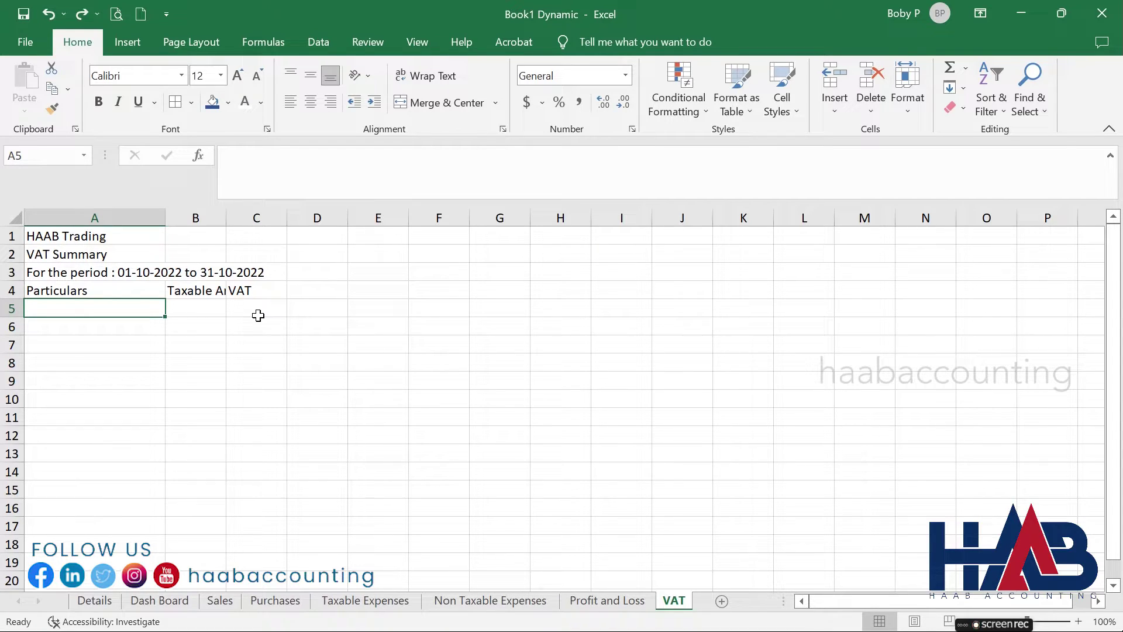
pyautogui.write('Sales')
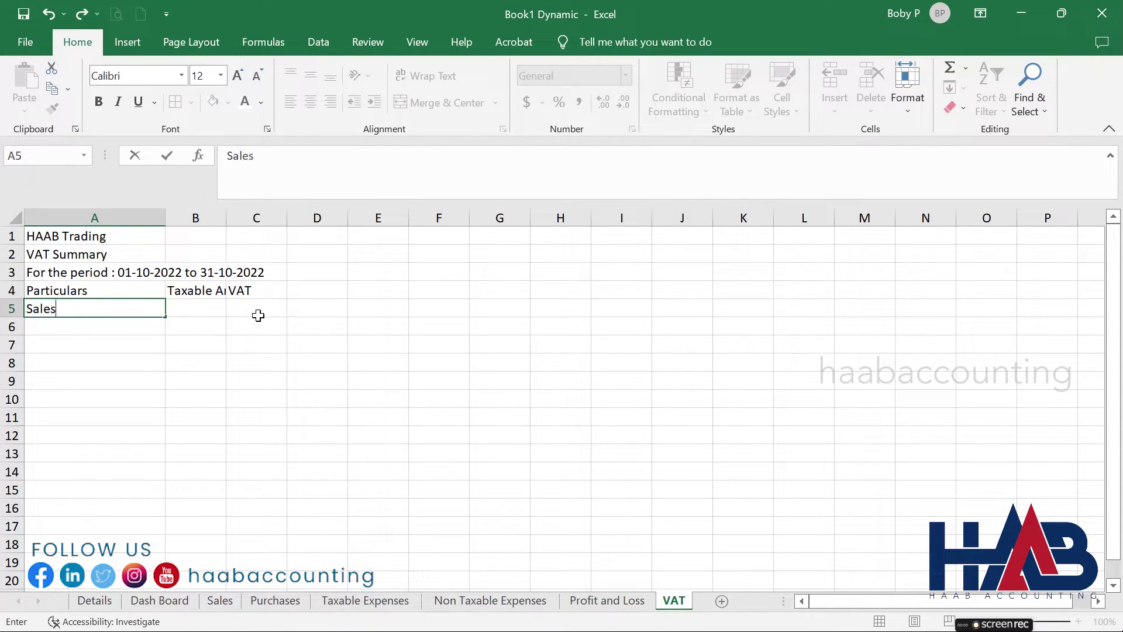
pyautogui.press('Tab')
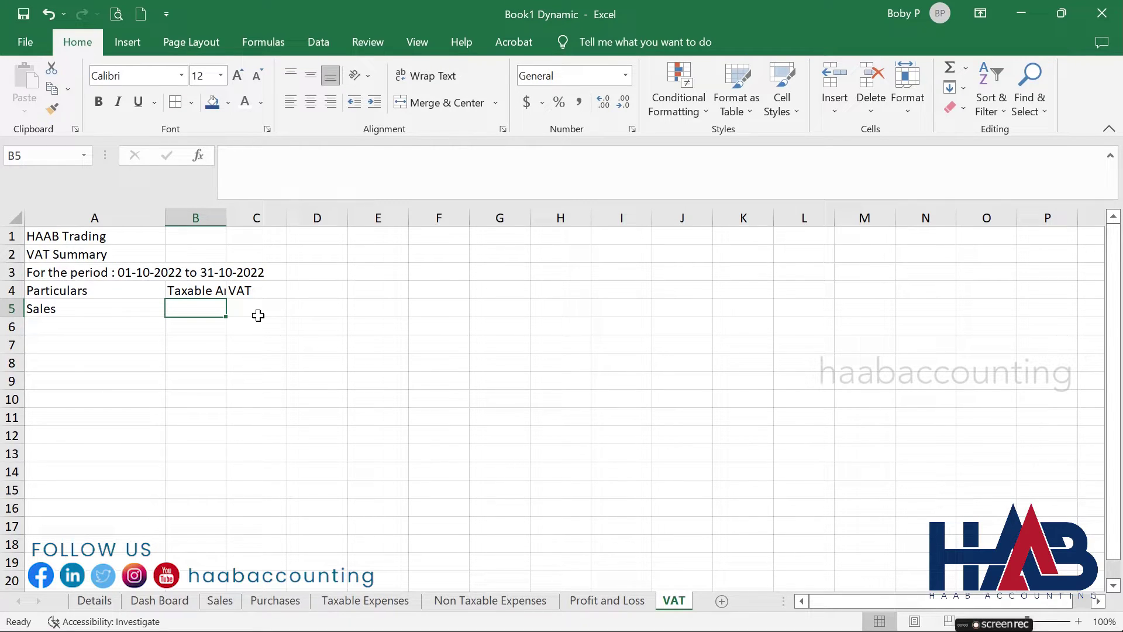
# Sum the Sales taxable amounts in B5 and fill right to C5 for VAT (56,450.00 / 2,822.50), autofitting column C.
pyautogui.write('=sum')
pyautogui.press('BackSpace')
pyautogui.write('(')
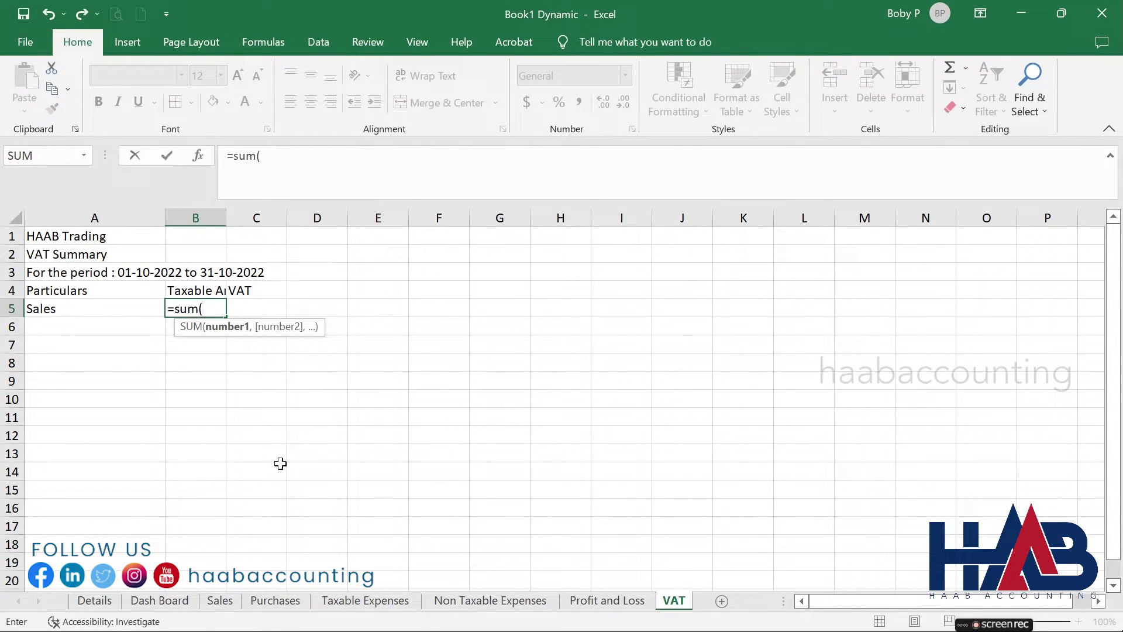
pyautogui.click(220, 600)
pyautogui.moveTo(514, 311); pyautogui.dragTo(503, 396)
pyautogui.press('Return')
pyautogui.press('Up')
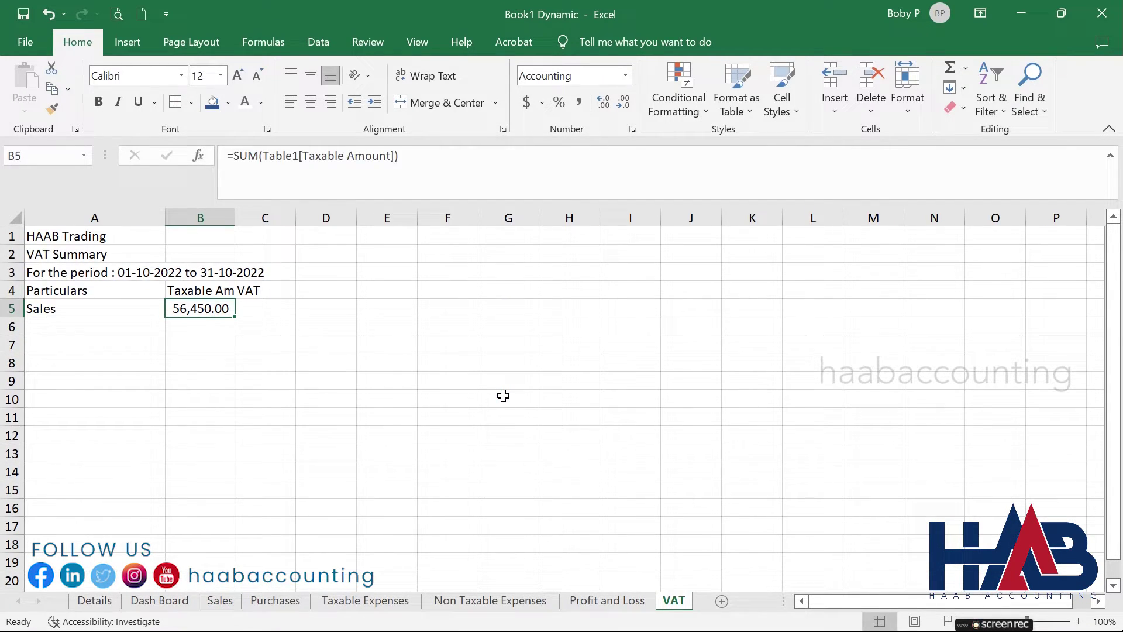
pyautogui.moveTo(235, 315); pyautogui.dragTo(289, 310)
pyautogui.doubleClick(294, 218)
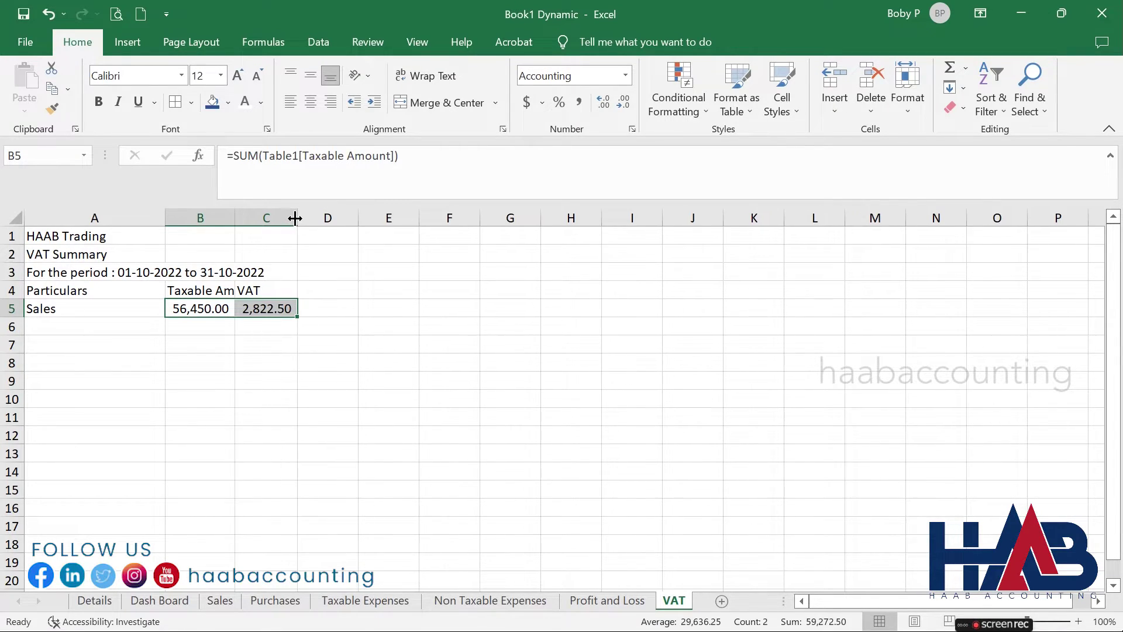
# Add a Purchases row in A7 summing Purchases taxable amounts and VAT (20,000.00 / 1,000.00).
pyautogui.click(126, 345)
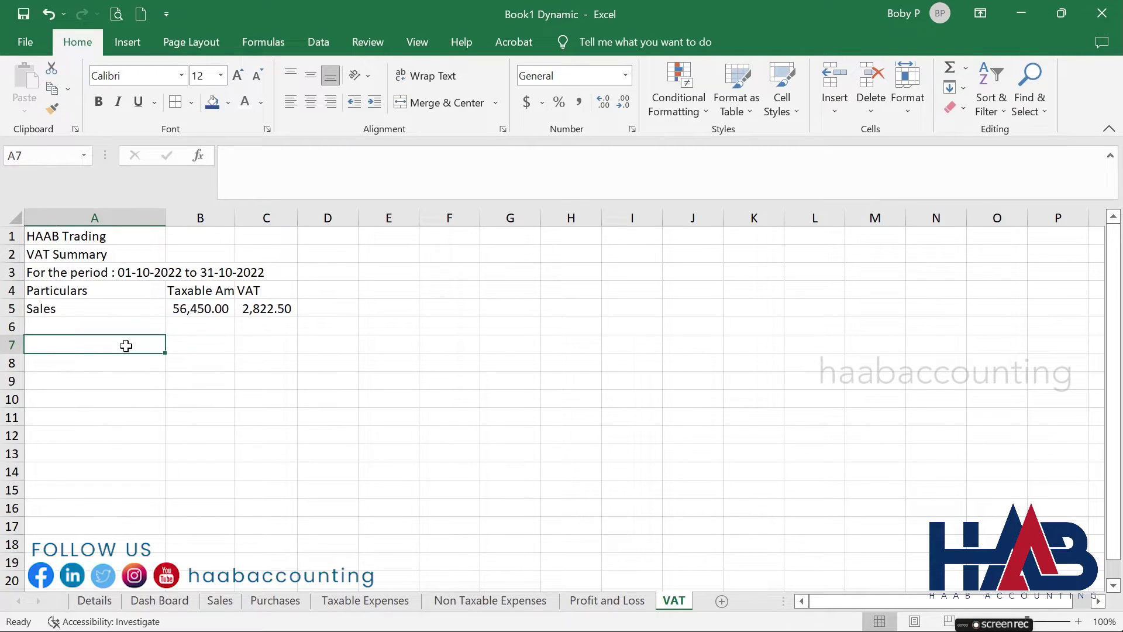
pyautogui.write('Pu')
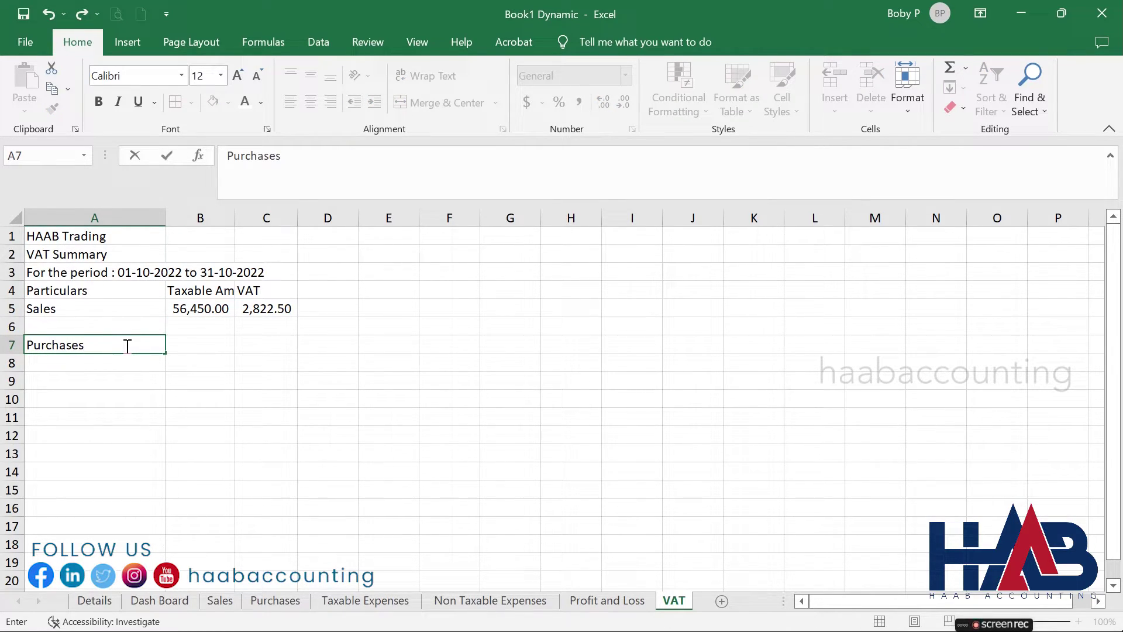
pyautogui.write('rchases')
pyautogui.press('Tab')
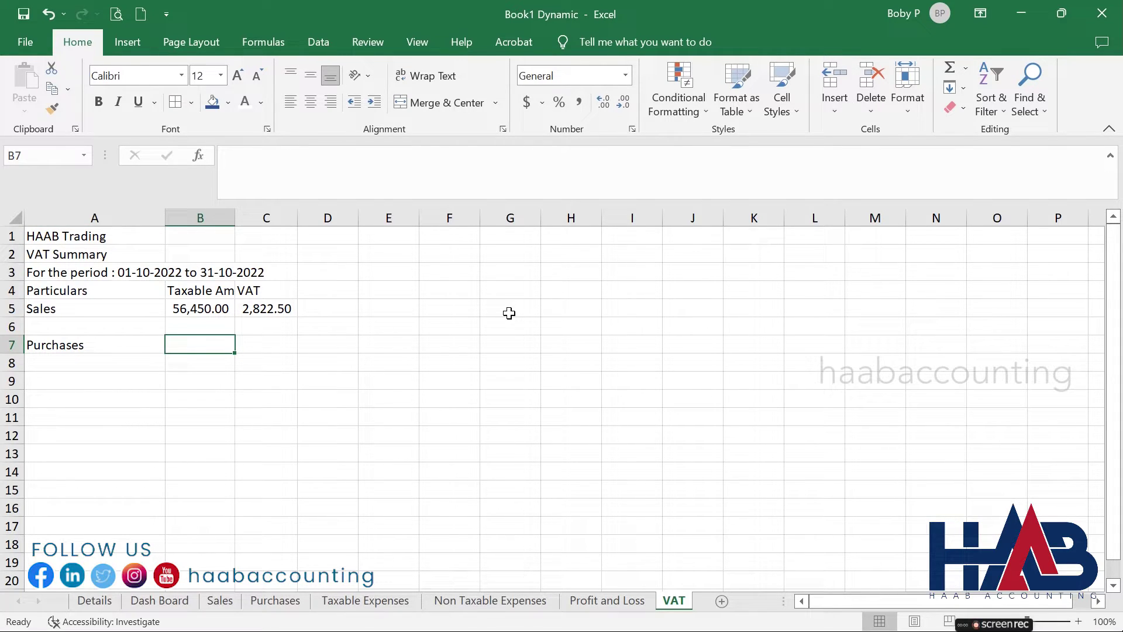
pyautogui.write('=sum')
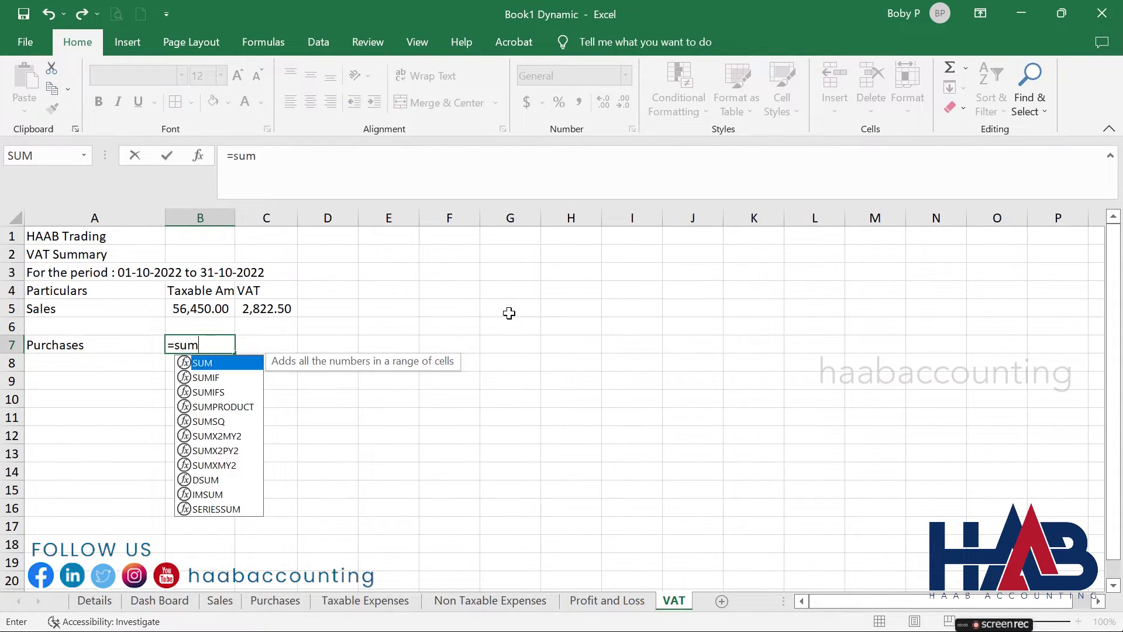
pyautogui.write('(')
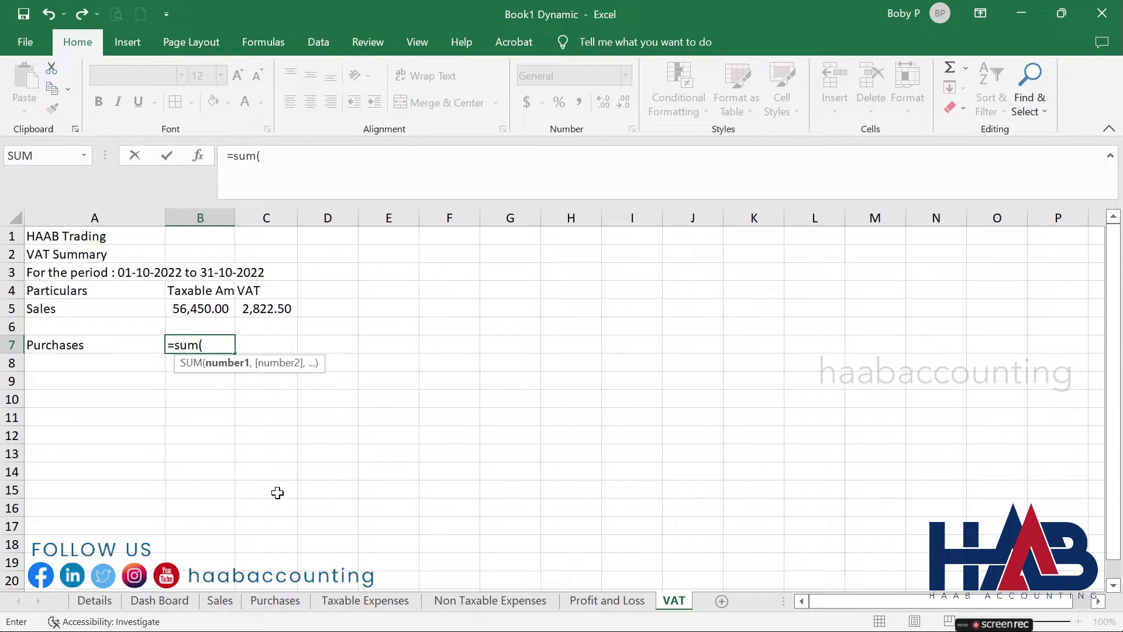
pyautogui.click(273, 601)
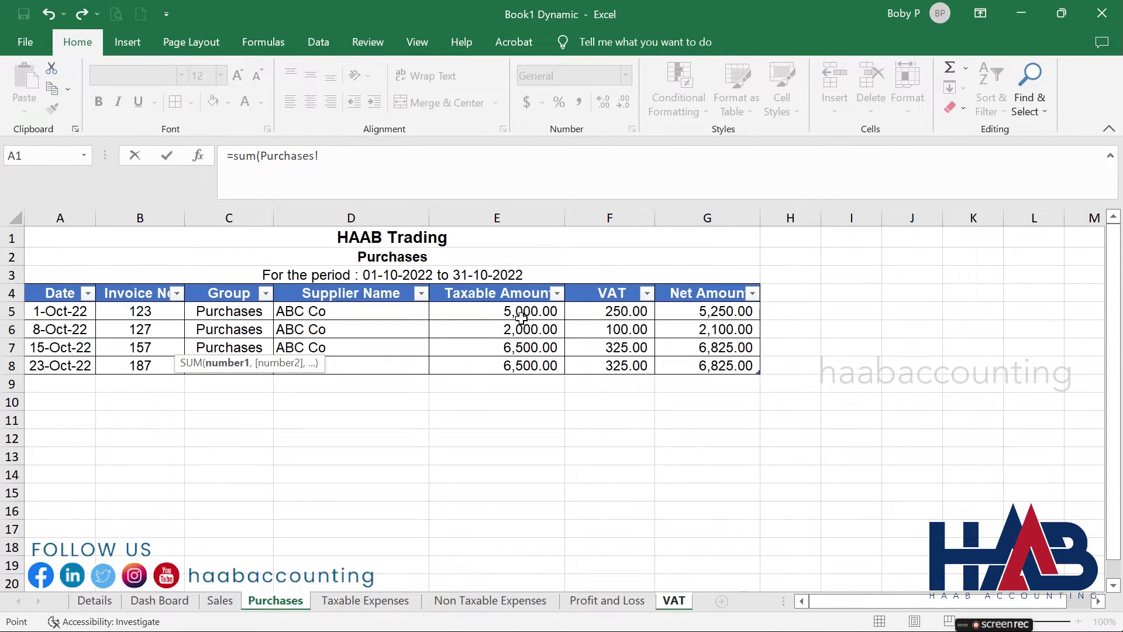
pyautogui.moveTo(522, 311); pyautogui.dragTo(519, 369)
pyautogui.press('Return')
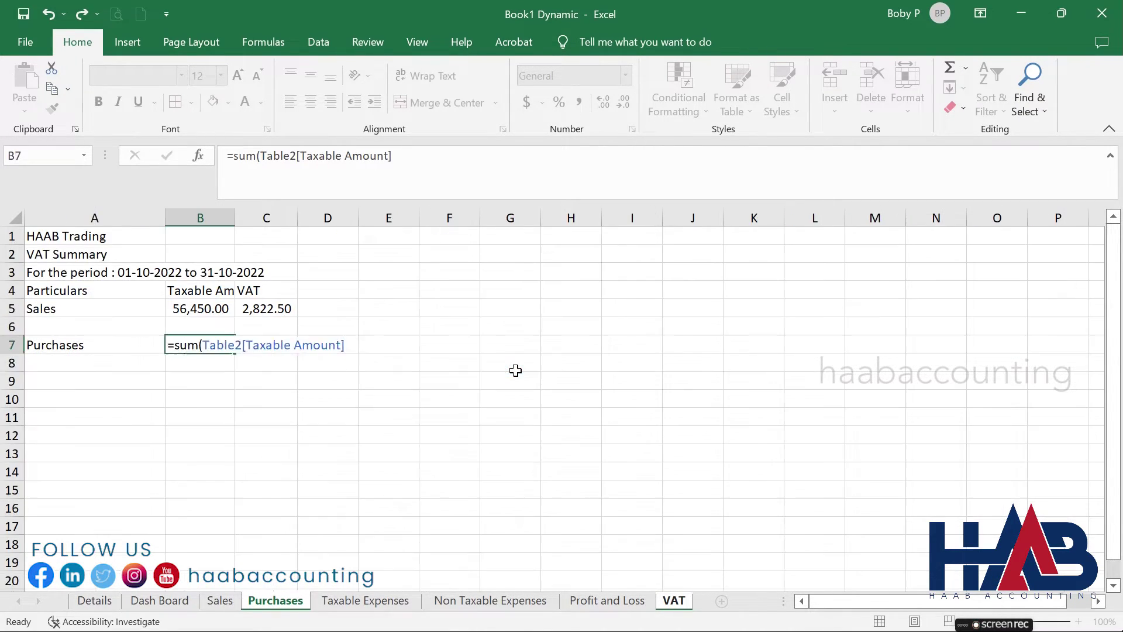
pyautogui.press('Up')
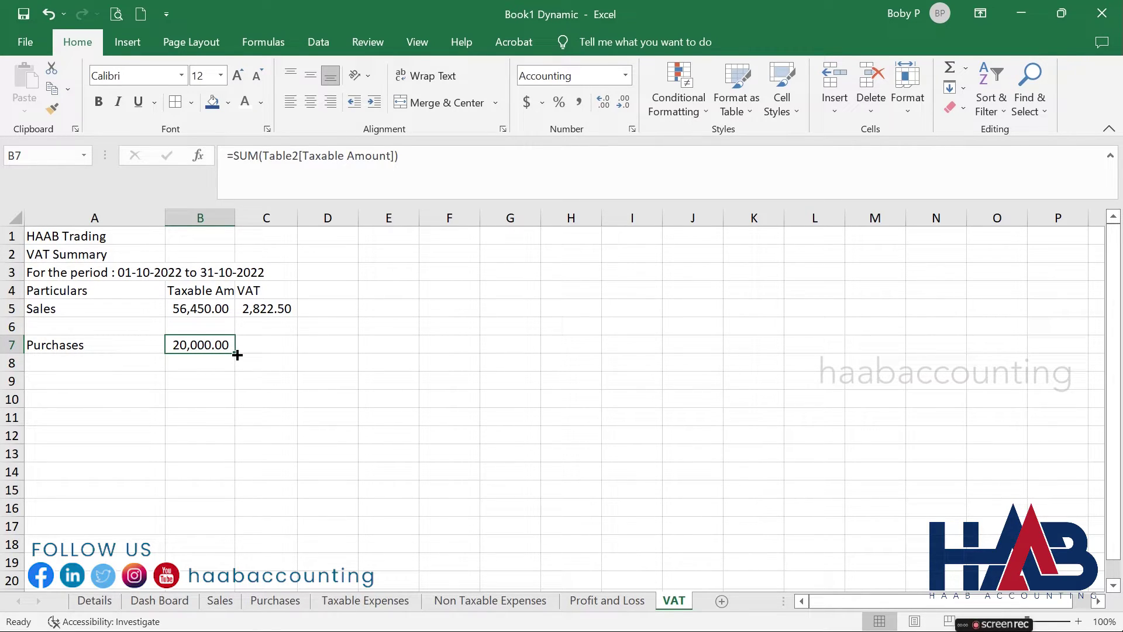
pyautogui.moveTo(237, 354); pyautogui.dragTo(294, 353)
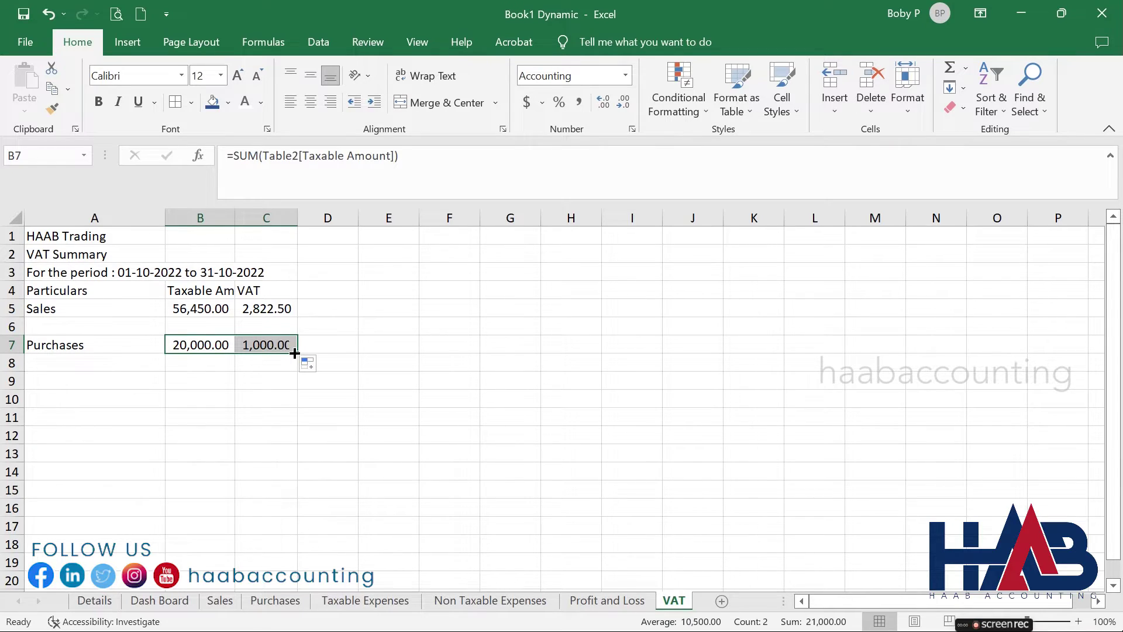
pyautogui.click(137, 366)
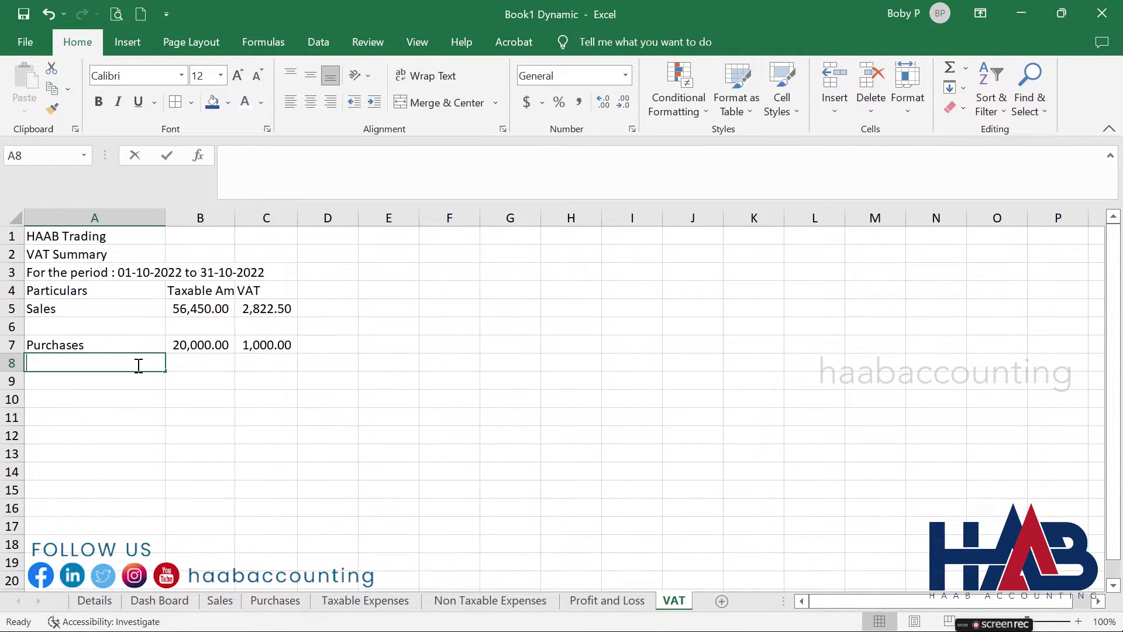
# Add a Taxable Expenses row in A8 summing the expenses sheet amounts and VAT (4,500.00 / 225.00).
pyautogui.write('Taxable Expenses')
pyautogui.press('Return')
pyautogui.click(200, 363)
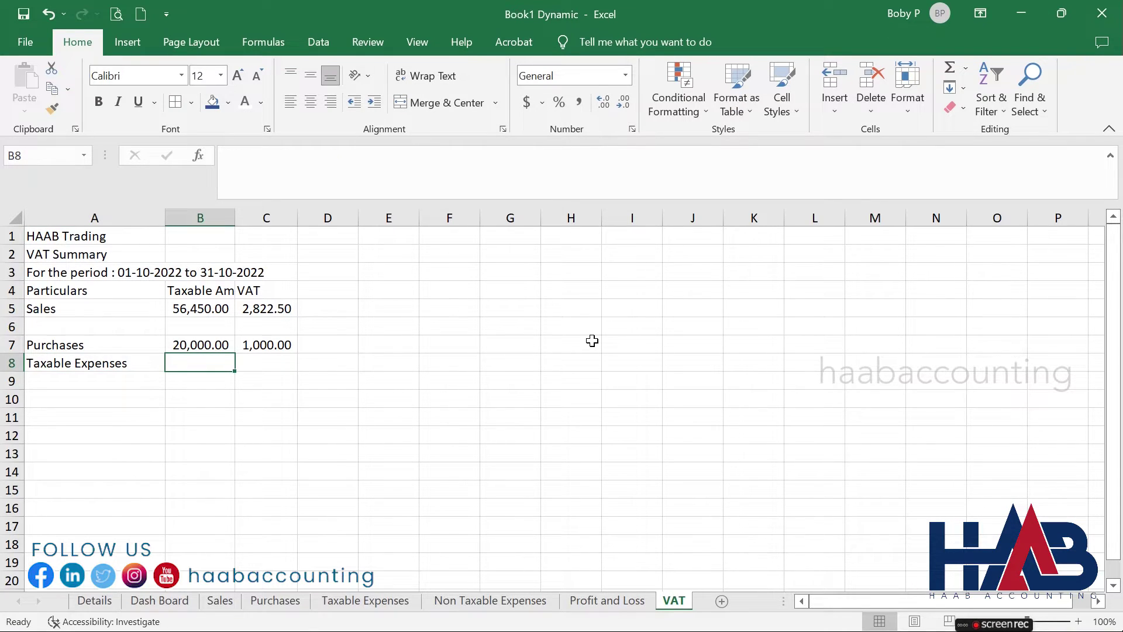
pyautogui.write('=')
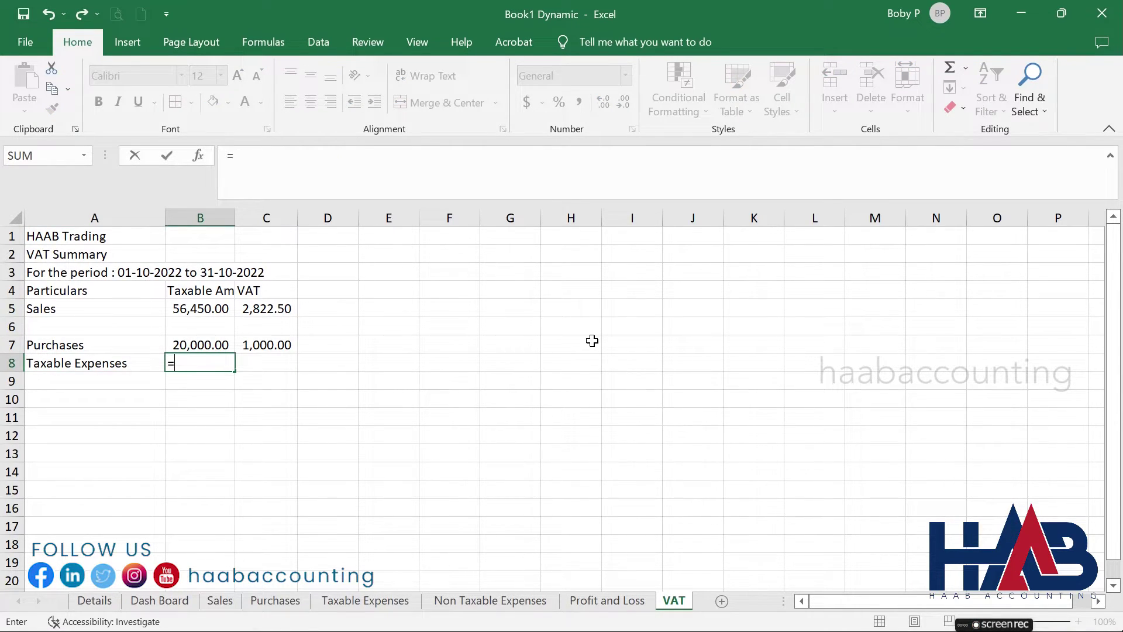
pyautogui.write('sum(')
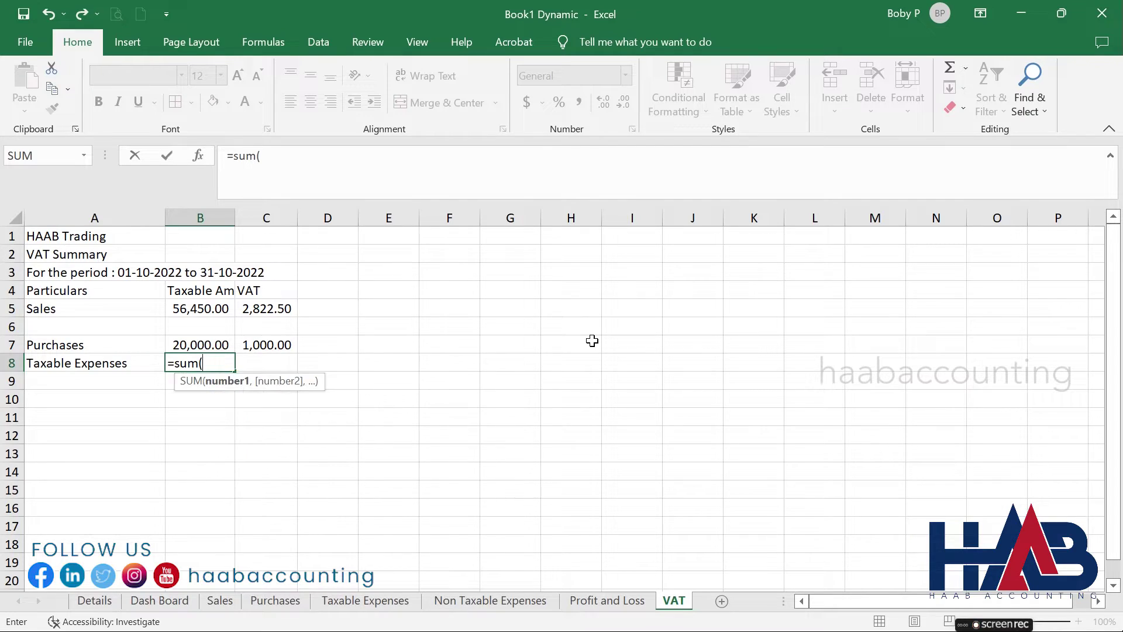
pyautogui.click(402, 601)
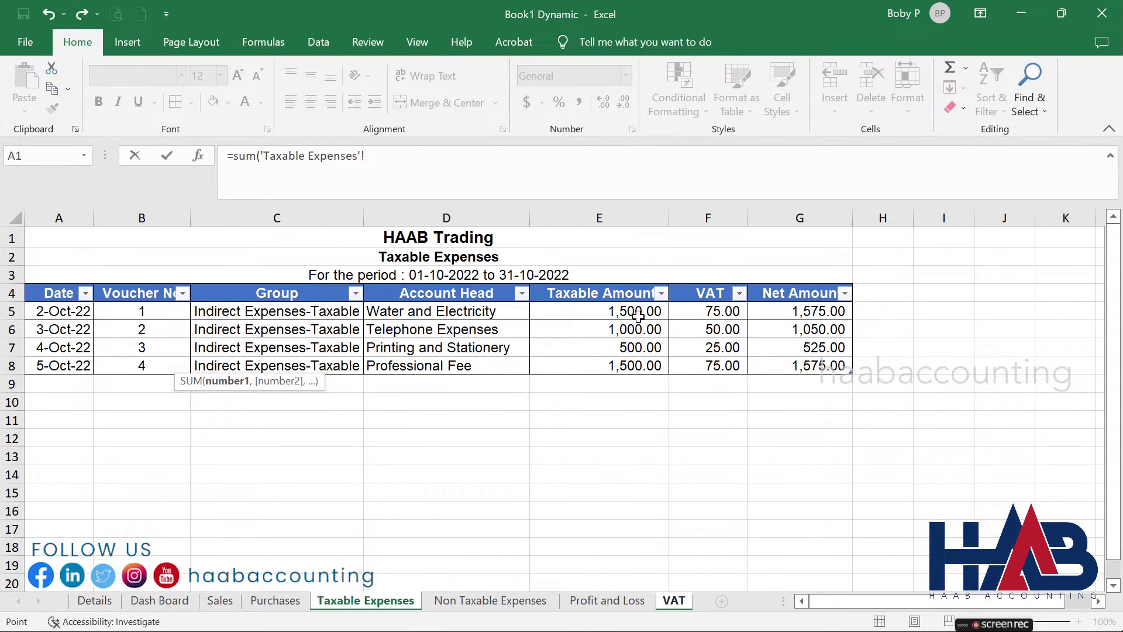
pyautogui.moveTo(637, 316); pyautogui.dragTo(637, 365)
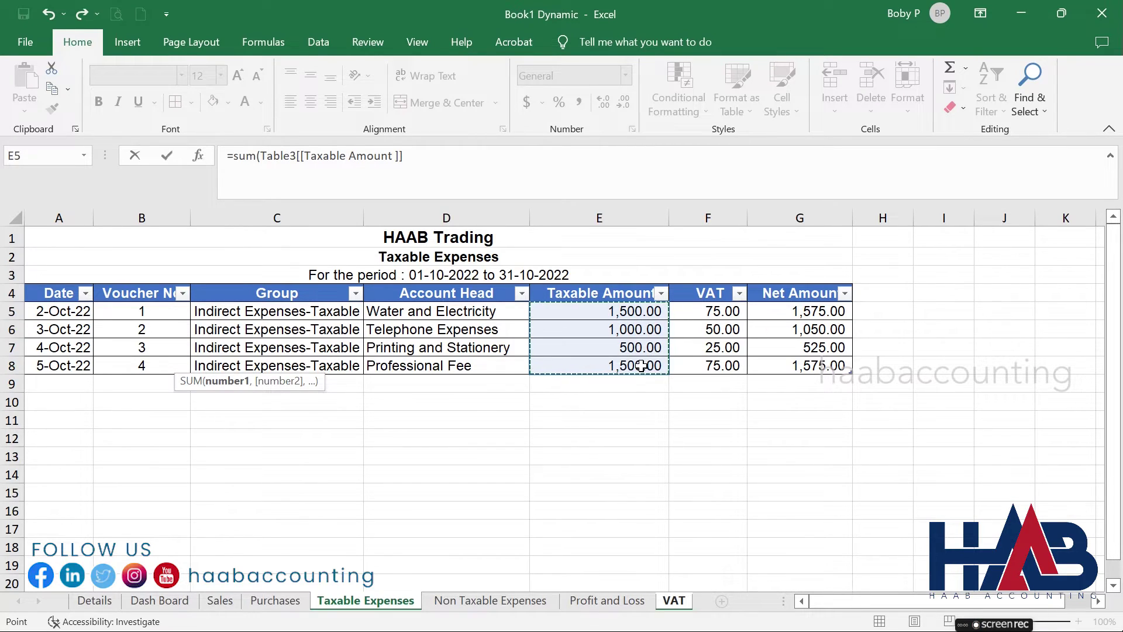
pyautogui.press('Return')
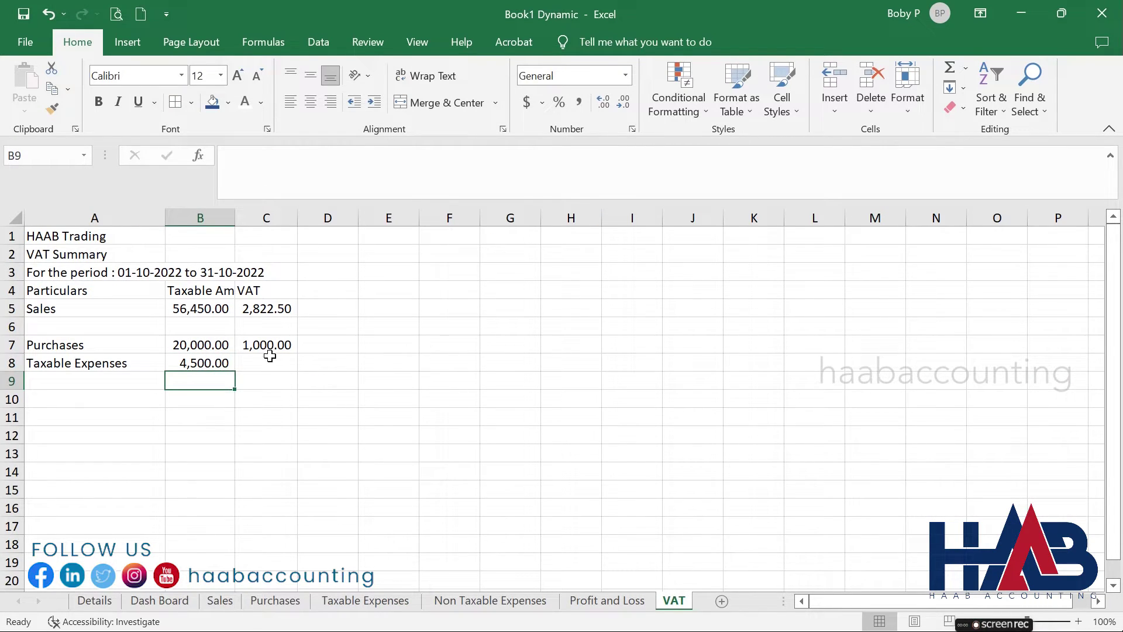
pyautogui.click(223, 366)
pyautogui.moveTo(234, 371); pyautogui.dragTo(277, 371)
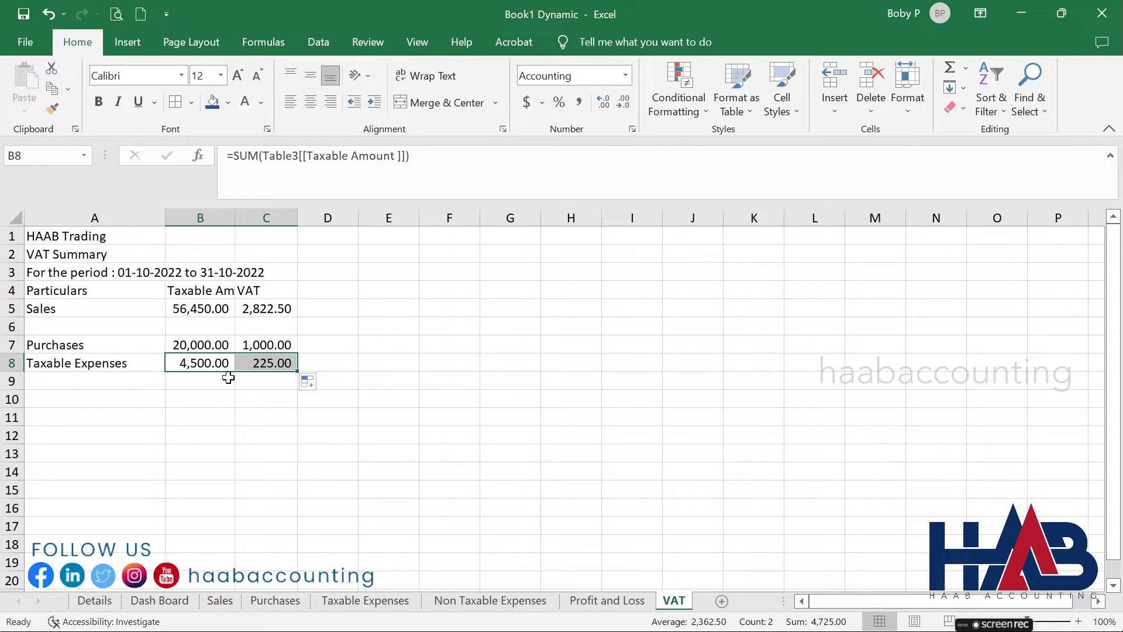
# Label A10 'VAT Payable' and enter =C5-SUM(C7:C8) in C10, giving 1,597.50.
pyautogui.click(150, 399)
pyautogui.write('VAT')
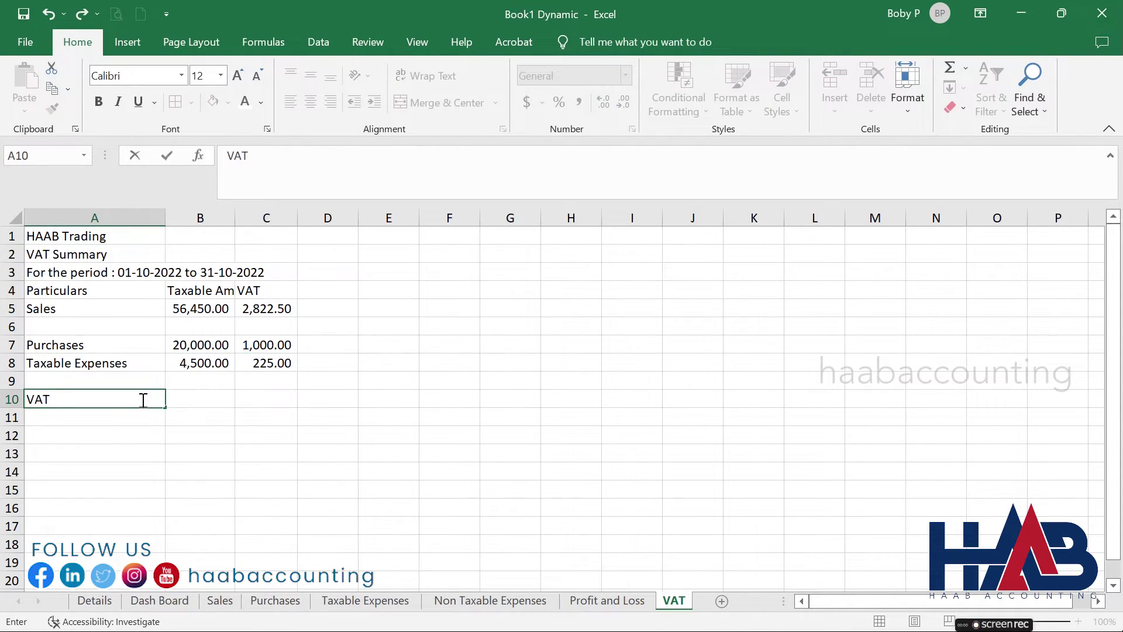
pyautogui.write(' Payable')
pyautogui.click(273, 398)
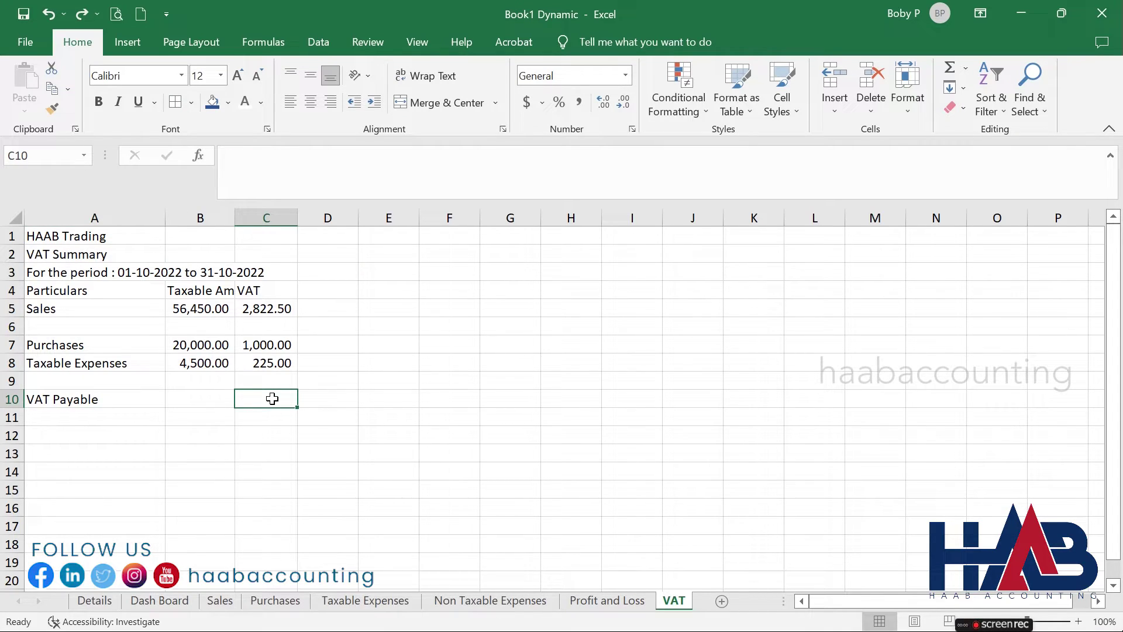
pyautogui.write('=')
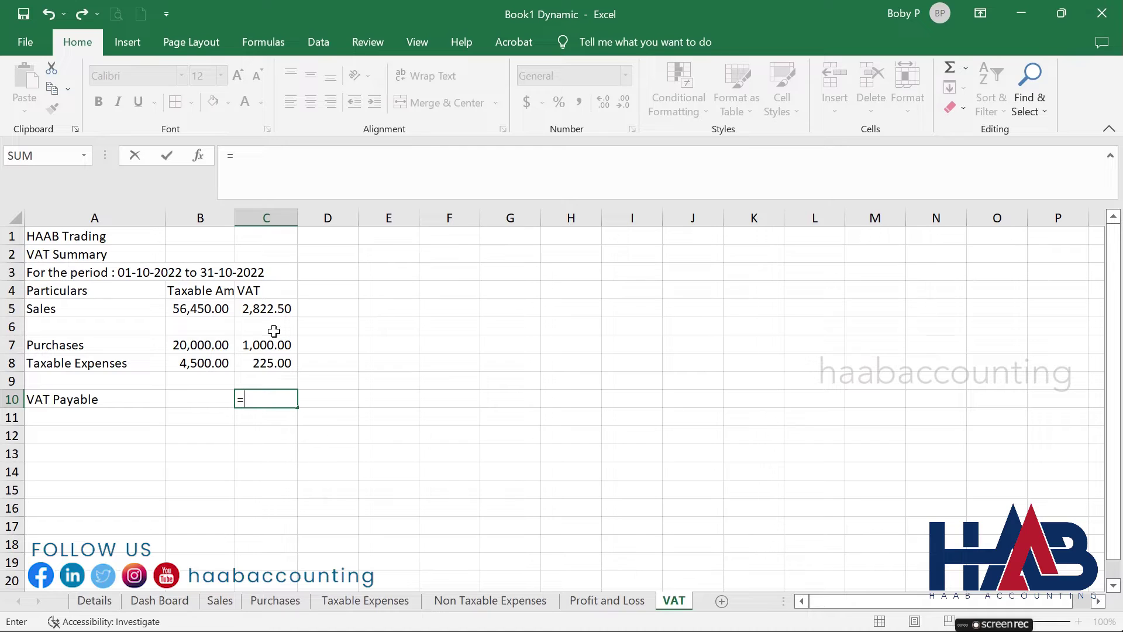
pyautogui.click(274, 314)
pyautogui.write('-')
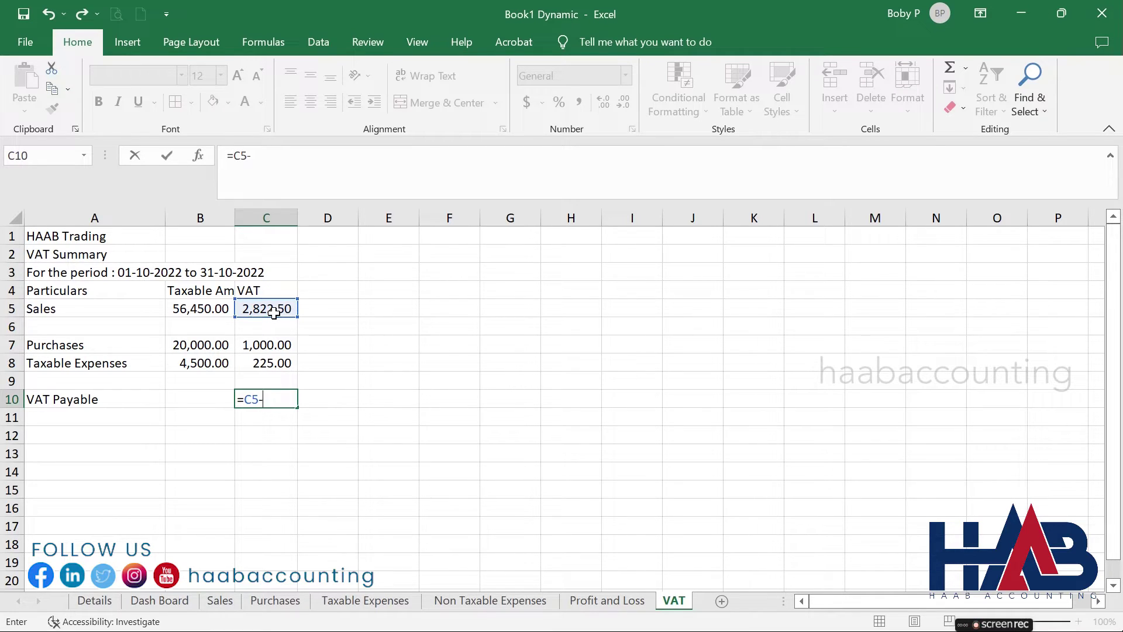
pyautogui.write('sum(')
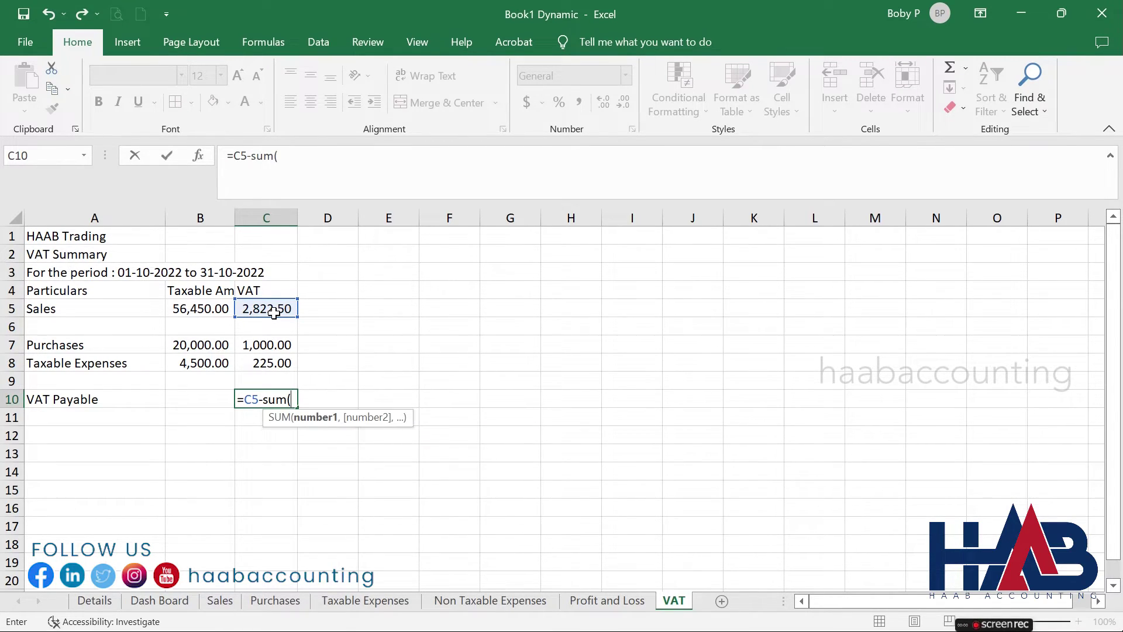
pyautogui.moveTo(274, 350); pyautogui.dragTo(274, 366)
pyautogui.write(')')
pyautogui.press('Return')
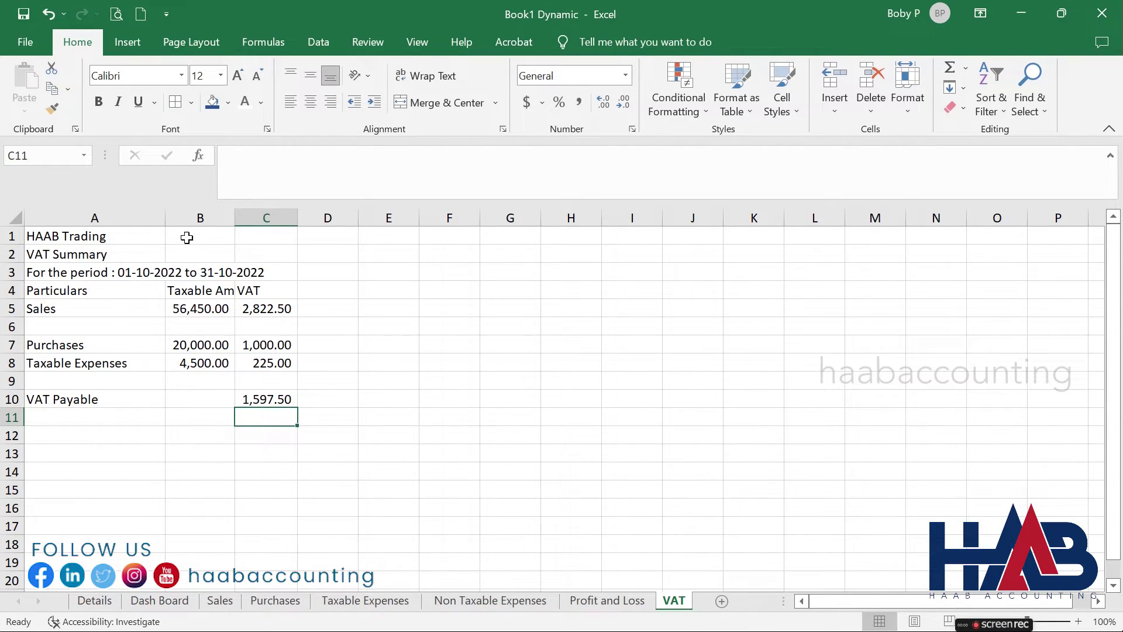
# Merge and centre the three title rows across A:C, with the HAAB Trading title in larger bold Arial and VAT Summary bold.
pyautogui.moveTo(165, 218); pyautogui.dragTo(205, 218)
pyautogui.moveTo(117, 236); pyautogui.dragTo(306, 236)
pyautogui.click(439, 102)
pyautogui.click(181, 75)
pyautogui.click(117, 245)
pyautogui.moveTo(138, 254); pyautogui.dragTo(311, 272)
pyautogui.click(439, 102)
pyautogui.click(439, 103)
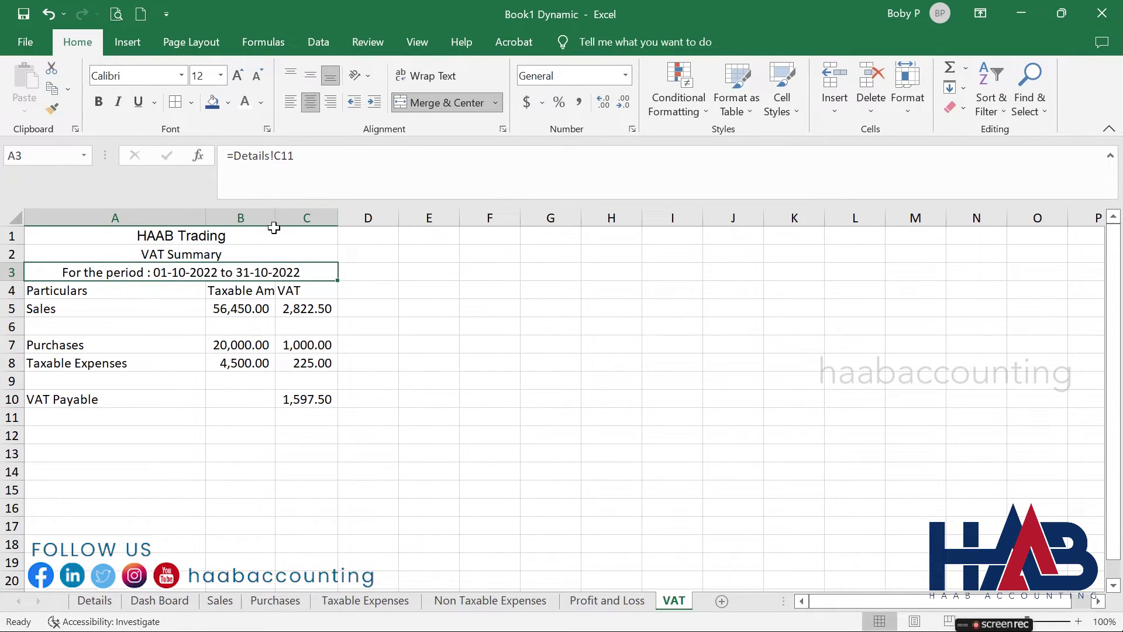
pyautogui.click(181, 235)
pyautogui.hotkey('ctrl', 'b')
pyautogui.press('Down')
pyautogui.hotkey('ctrl', 'b')
pyautogui.press('Up')
pyautogui.click(237, 75)
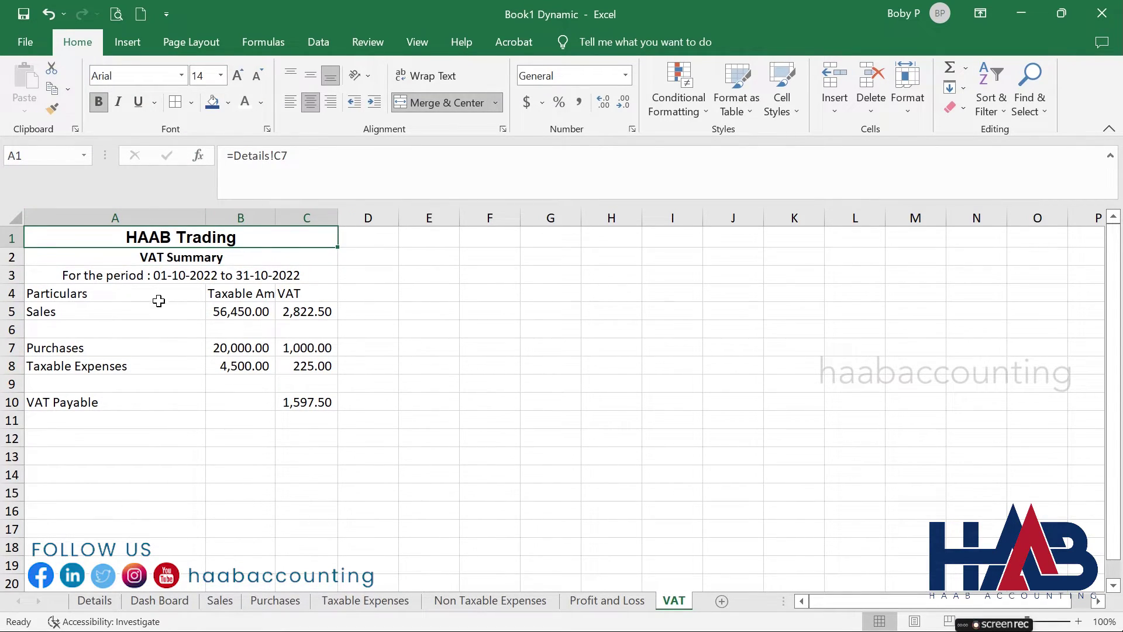
# Make the A4:C4 column headers bold, wrapped and centred, and widen columns B and C.
pyautogui.moveTo(158, 292); pyautogui.dragTo(310, 293)
pyautogui.hotkey('ctrl', 'b')
pyautogui.click(426, 75)
pyautogui.click(310, 102)
pyautogui.click(310, 75)
pyautogui.moveTo(275, 218); pyautogui.dragTo(397, 218)
# Apply All Borders to the summary table A4:C10.
pyautogui.moveTo(175, 310); pyautogui.dragTo(374, 421)
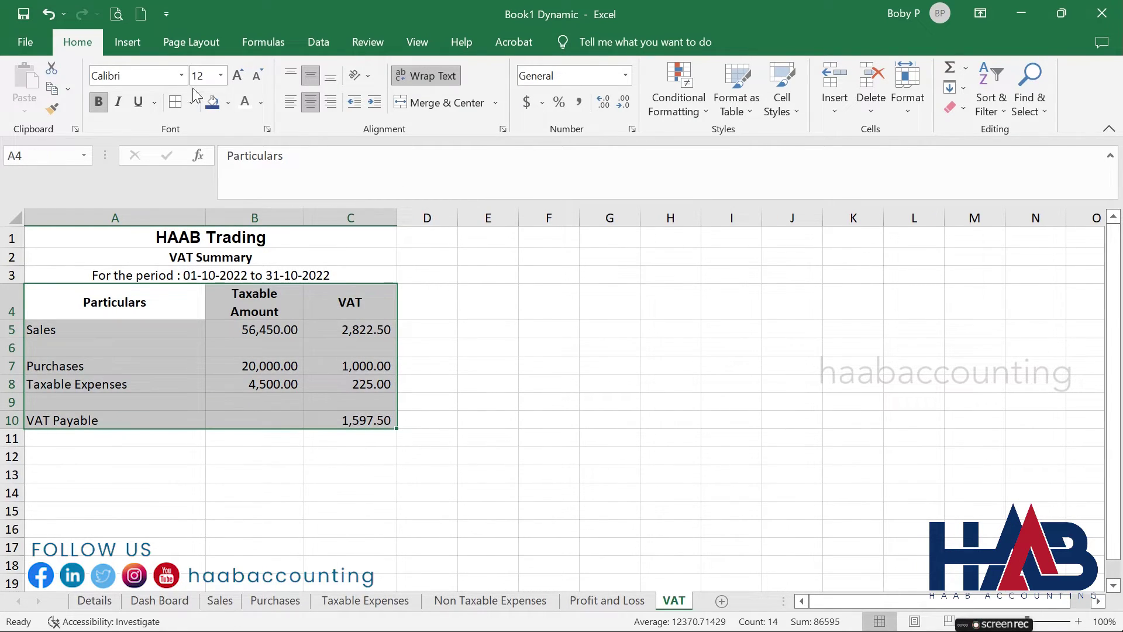
pyautogui.click(190, 103)
pyautogui.click(226, 259)
pyautogui.click(383, 350)
pyautogui.click(548, 462)
# Make the VAT Payable row A10:C10 bold at font size 14.
pyautogui.moveTo(58, 420); pyautogui.dragTo(345, 421)
pyautogui.click(237, 75)
pyautogui.click(98, 102)
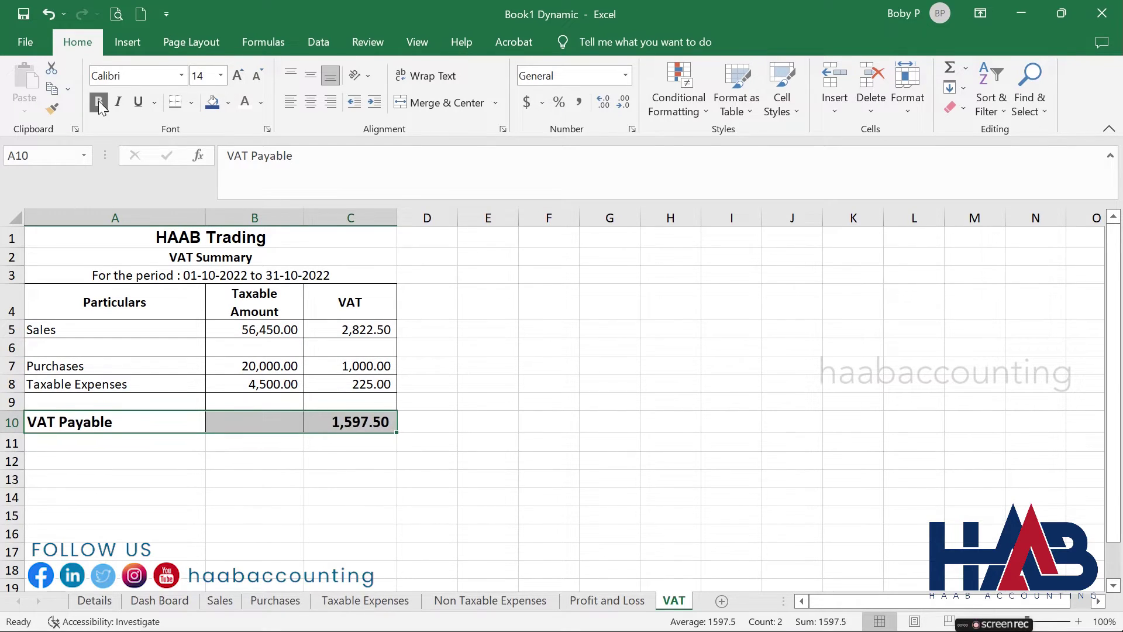
pyautogui.click(548, 400)
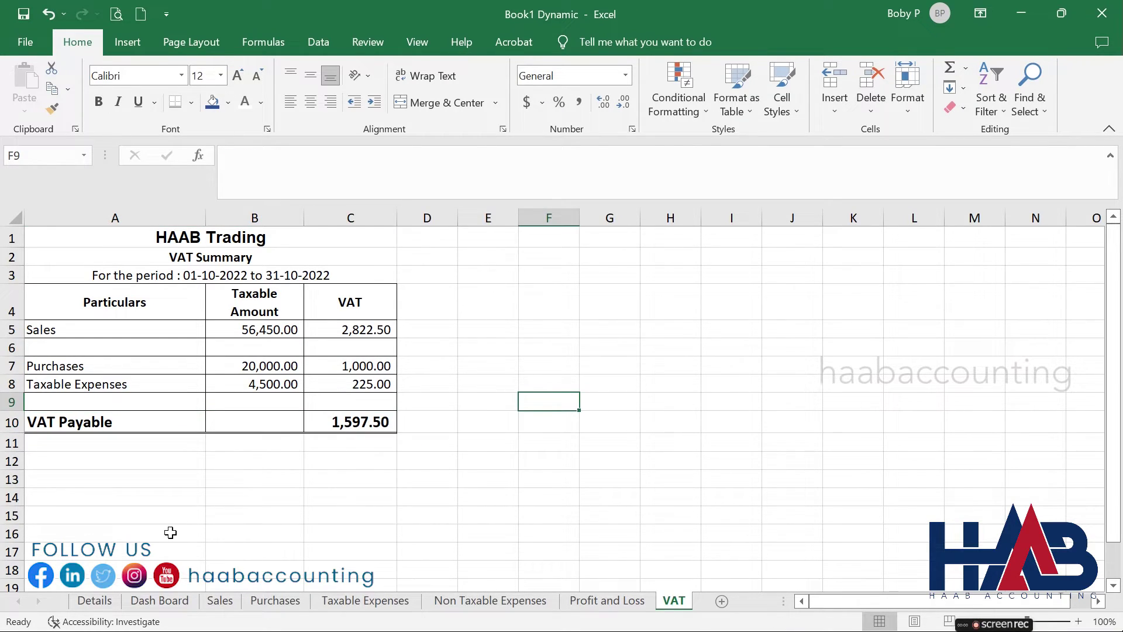
# On the Dash Board, enter SUM formulas for Sales taxable amounts in B7 (56,450.00) and Purchases E5:E8 in D7 (20,000.00).
pyautogui.click(167, 600)
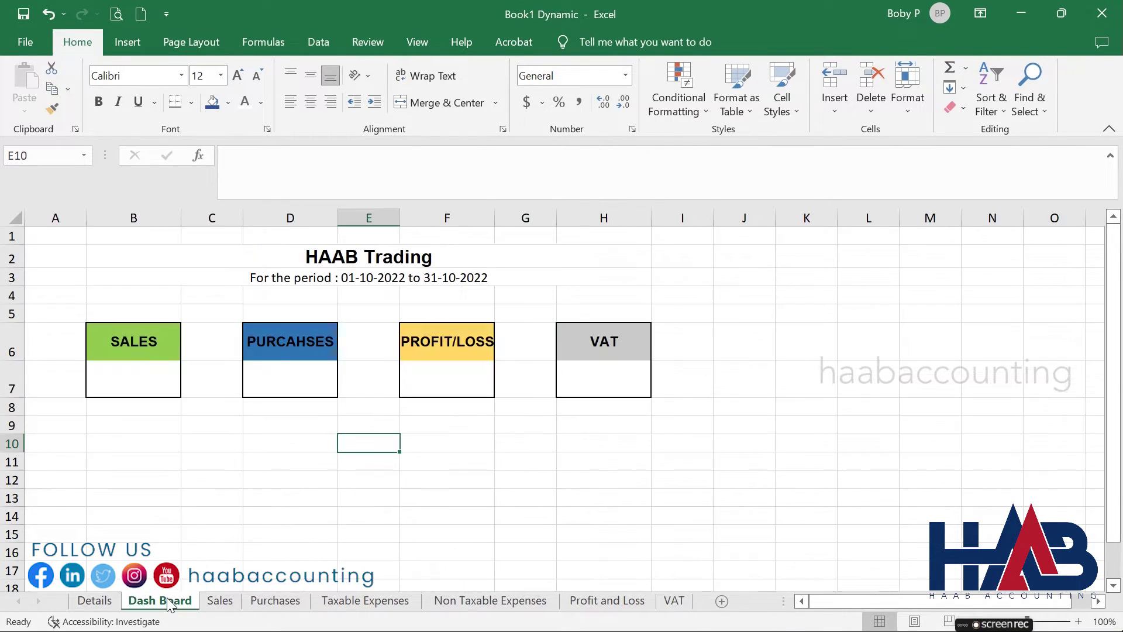
pyautogui.click(153, 384)
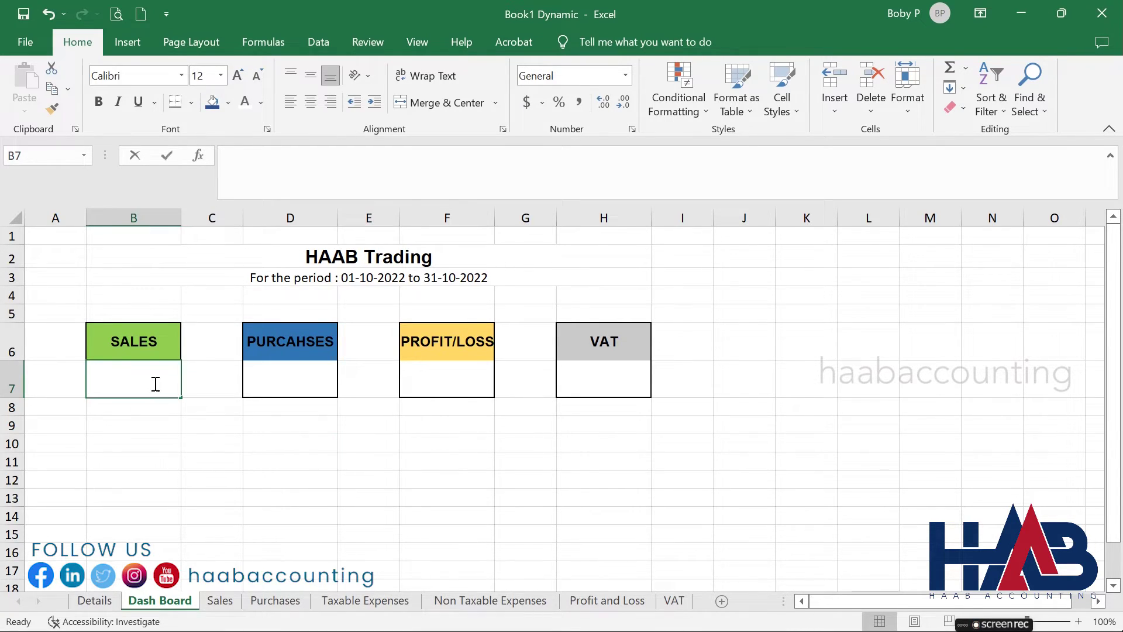
pyautogui.write('=sum')
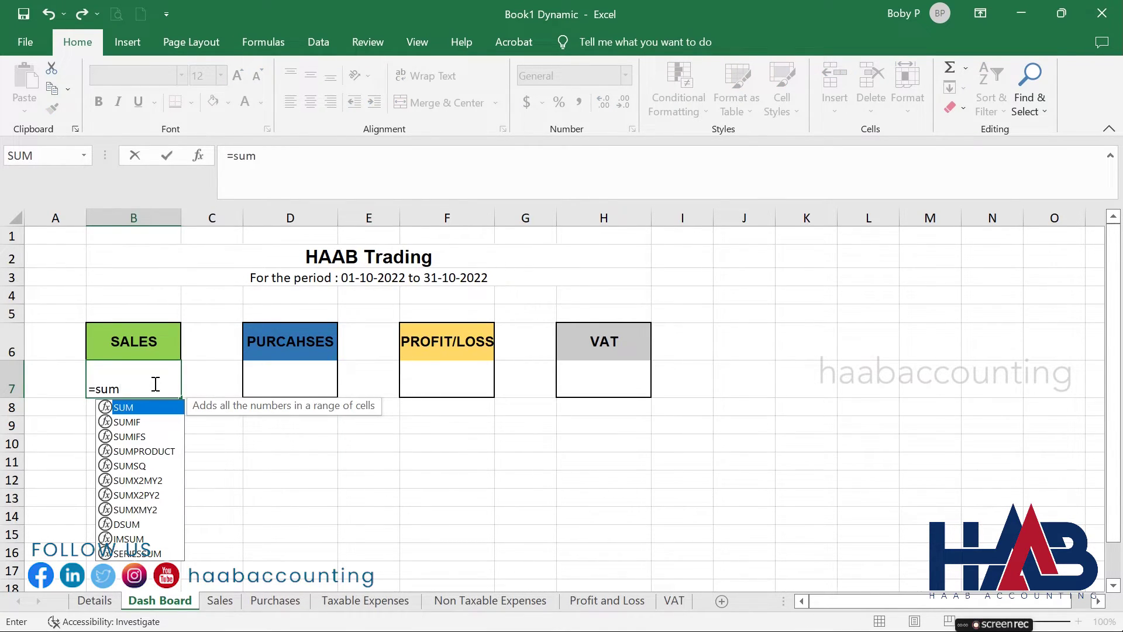
pyautogui.write('(')
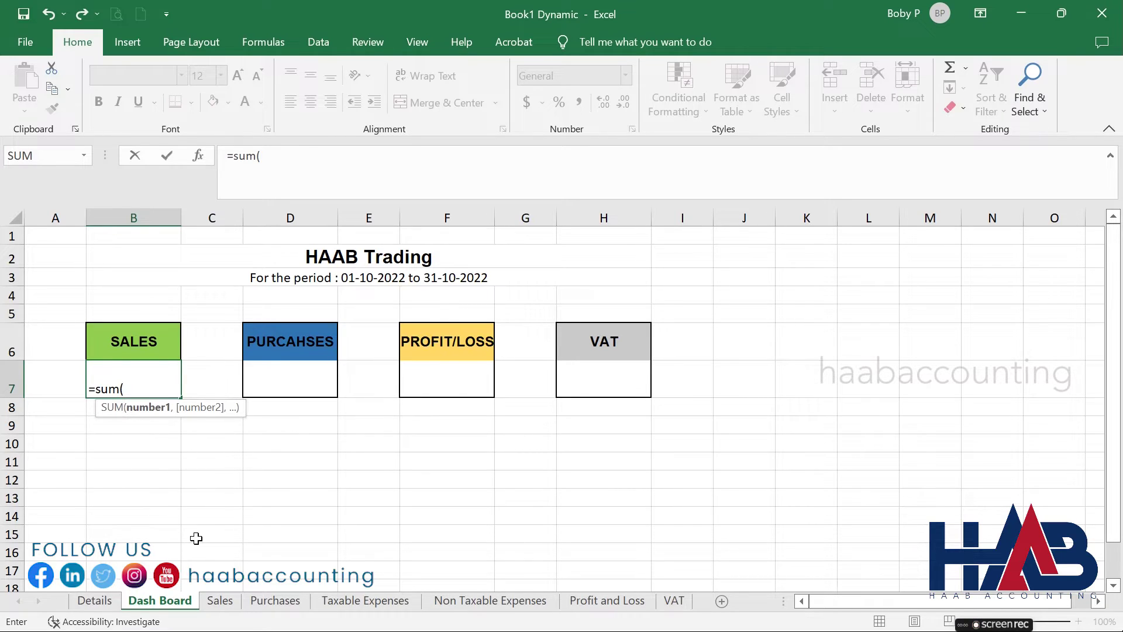
pyautogui.click(213, 601)
pyautogui.moveTo(485, 315); pyautogui.dragTo(489, 397)
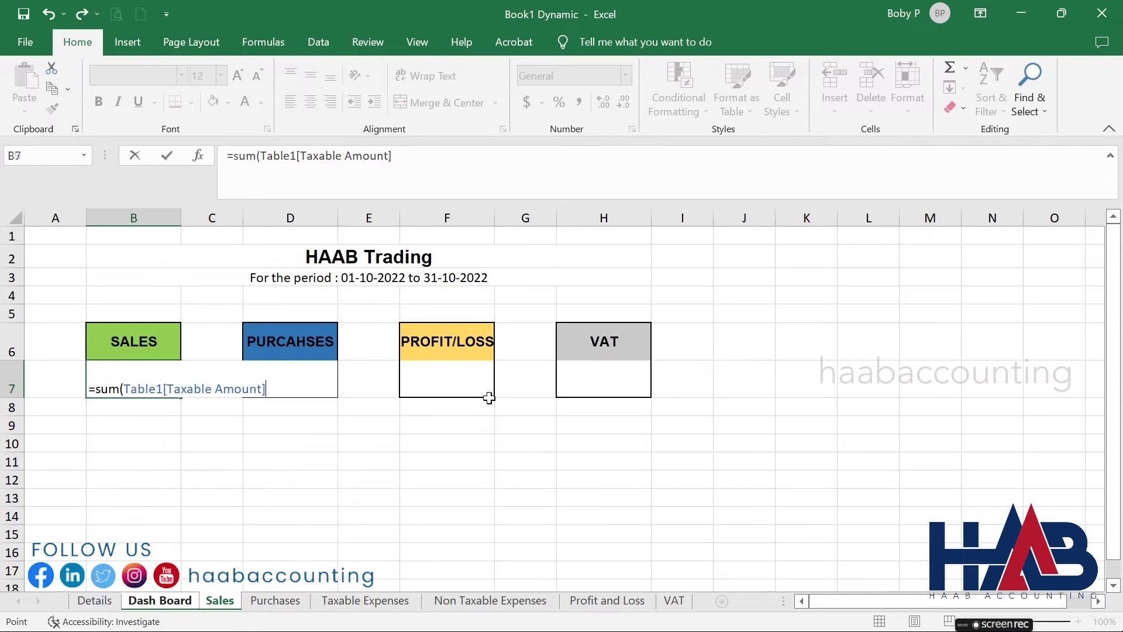
pyautogui.press('Return')
pyautogui.click(299, 383)
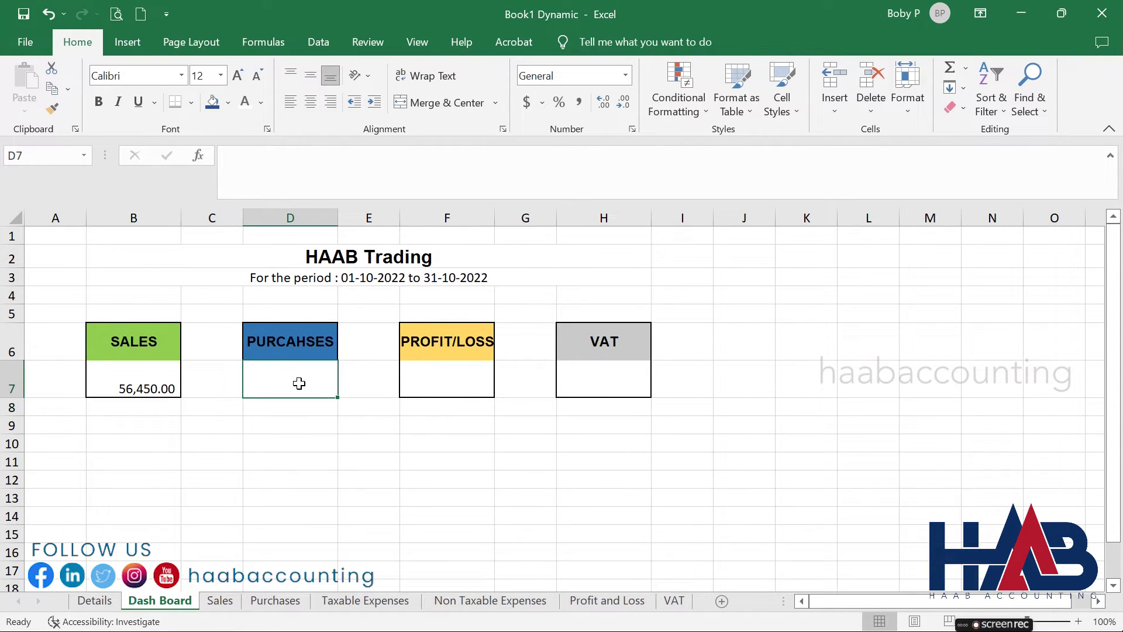
pyautogui.write('=sum')
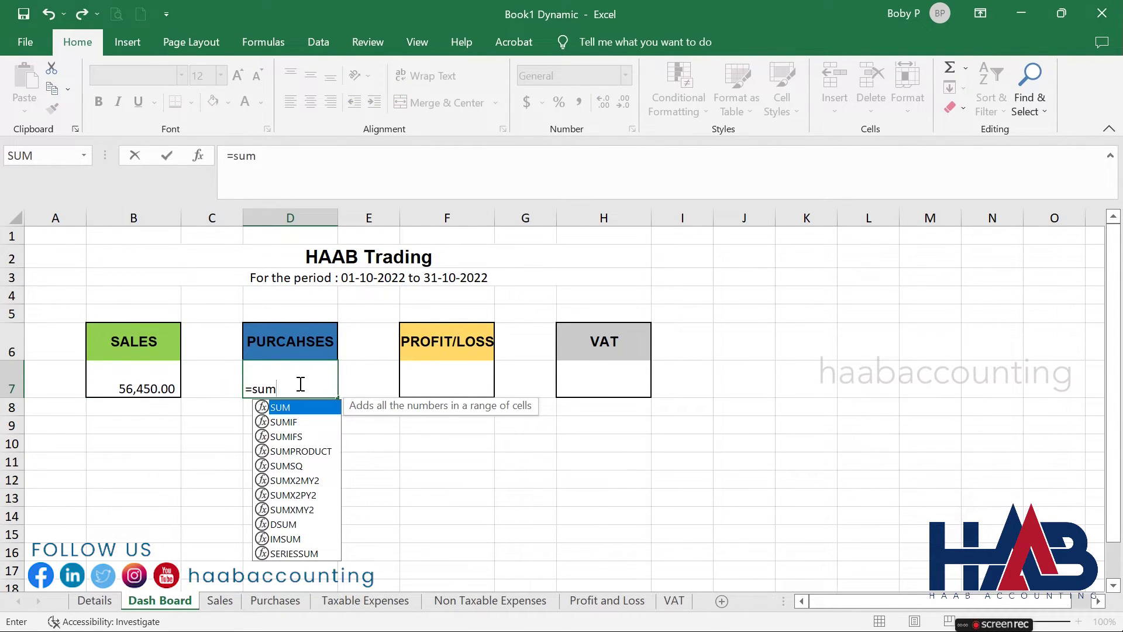
pyautogui.write('(')
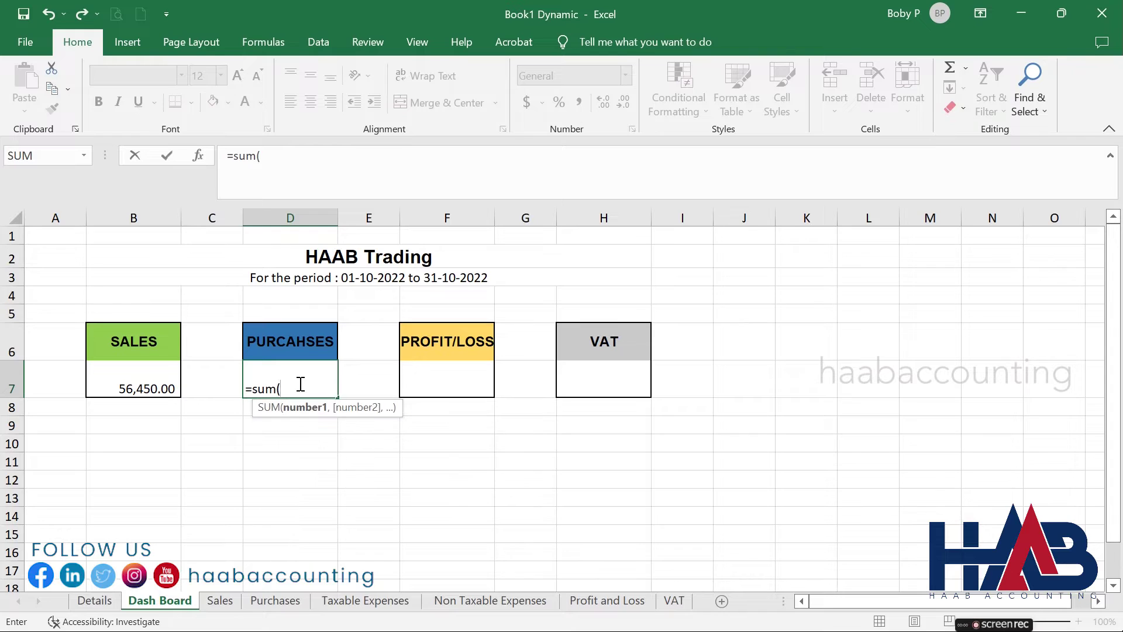
pyautogui.click(275, 601)
pyautogui.moveTo(506, 313); pyautogui.dragTo(541, 364)
pyautogui.press('Return')
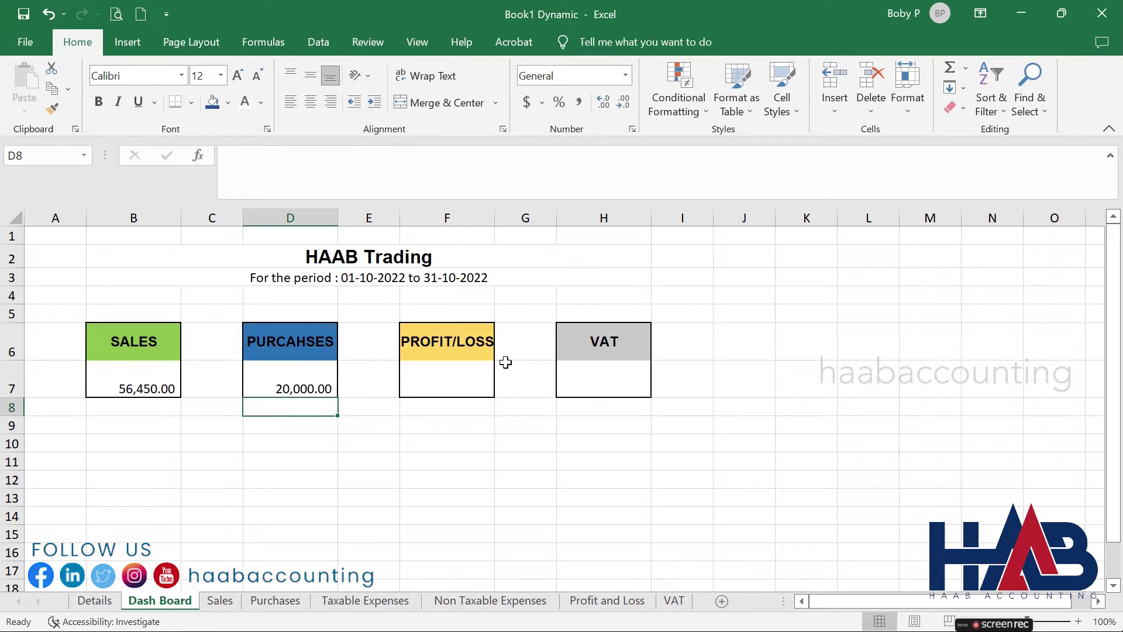
# Link F7 to ='Profit and Loss'!C36 (6,015.00) and apply Comma Style.
pyautogui.click(477, 375)
pyautogui.write('=')
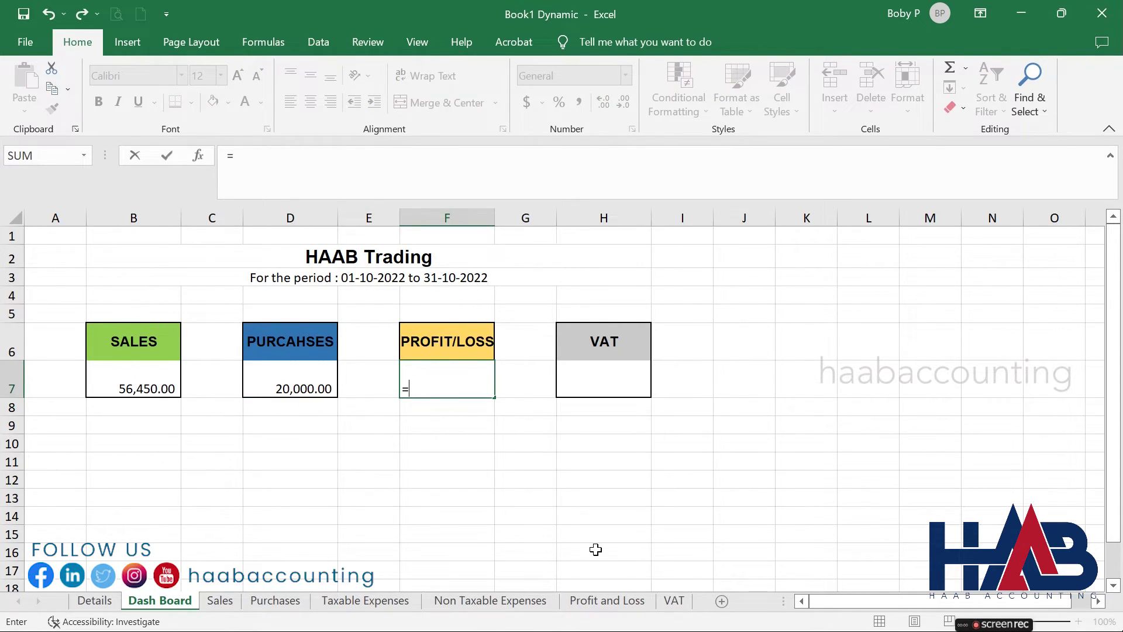
pyautogui.click(606, 601)
pyautogui.click(404, 560)
pyautogui.press('Return')
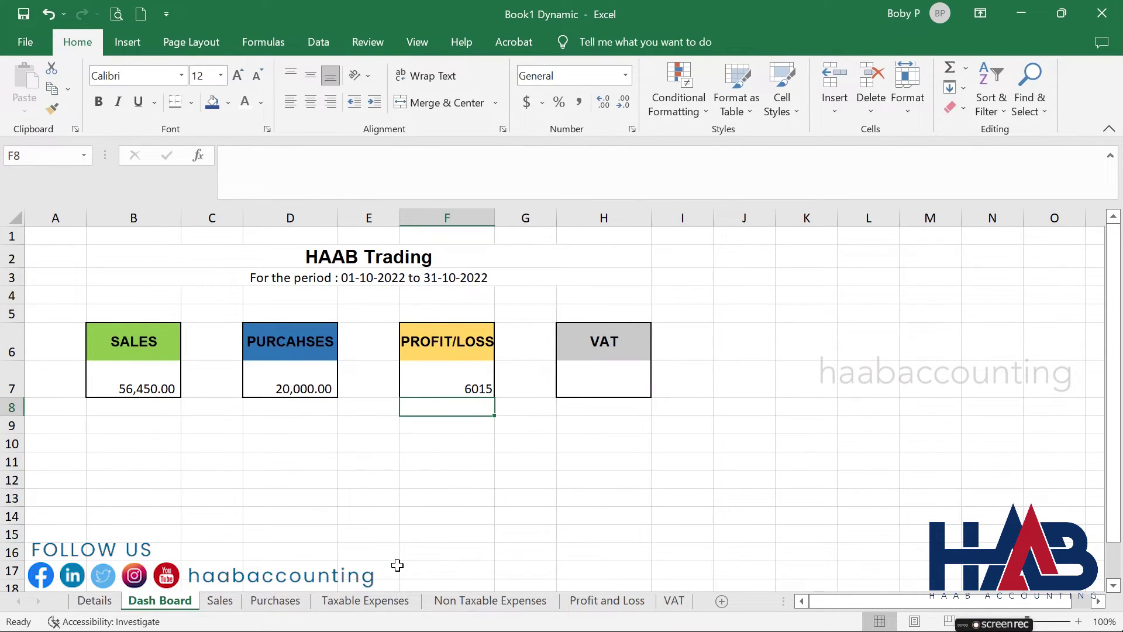
pyautogui.press('Up')
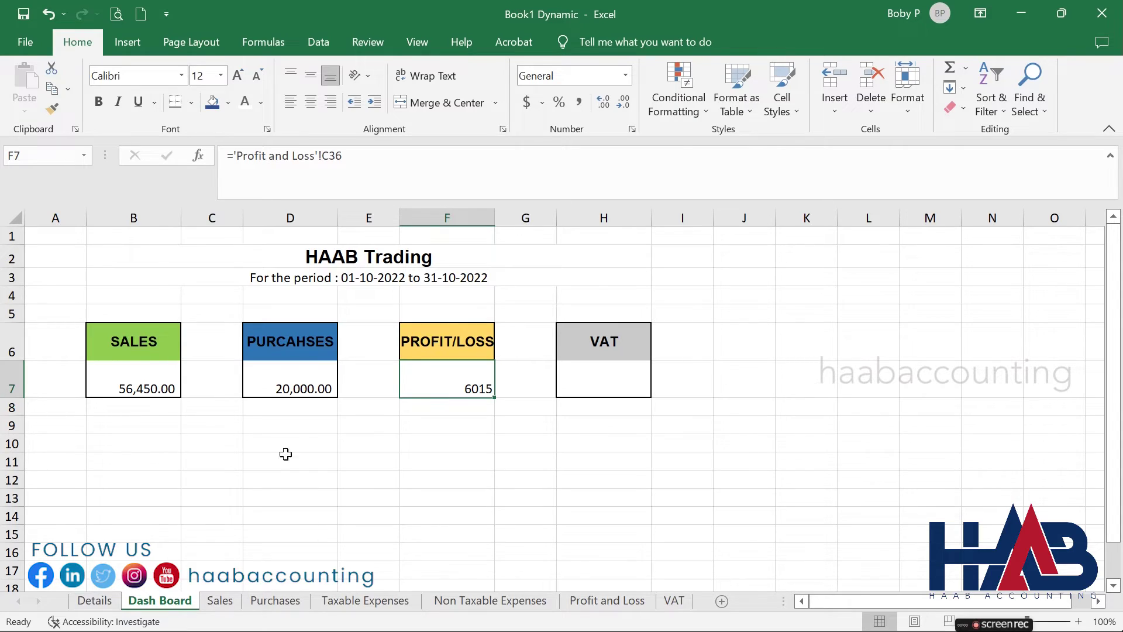
pyautogui.click(578, 102)
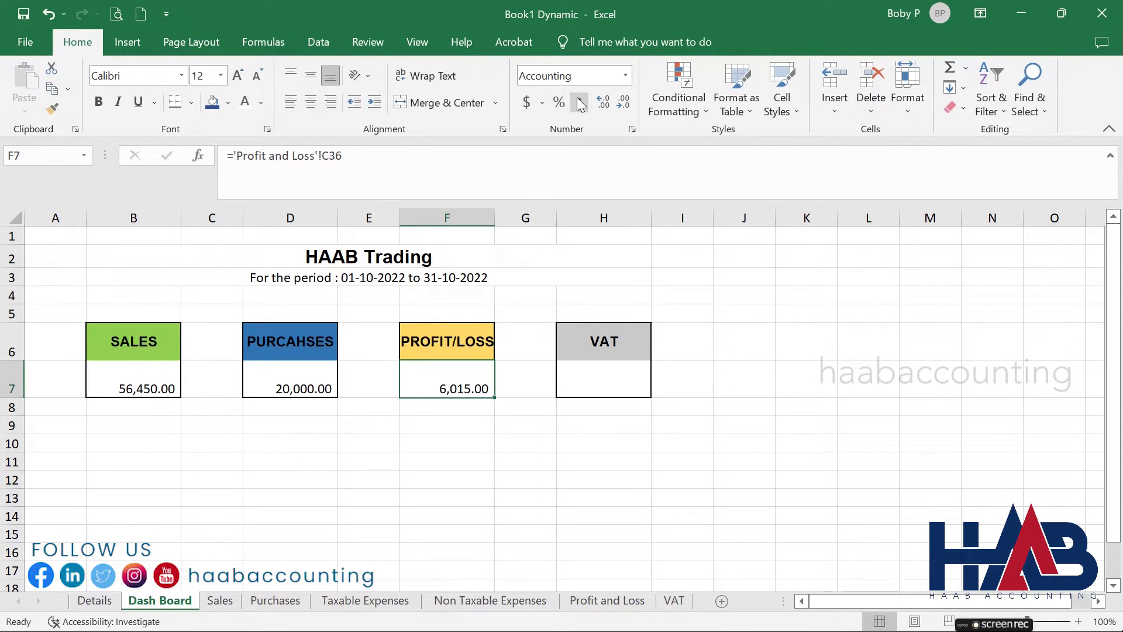
# Link H7 to =VAT!C10 to show the VAT Payable of 1,597.50.
pyautogui.click(601, 394)
pyautogui.write('=')
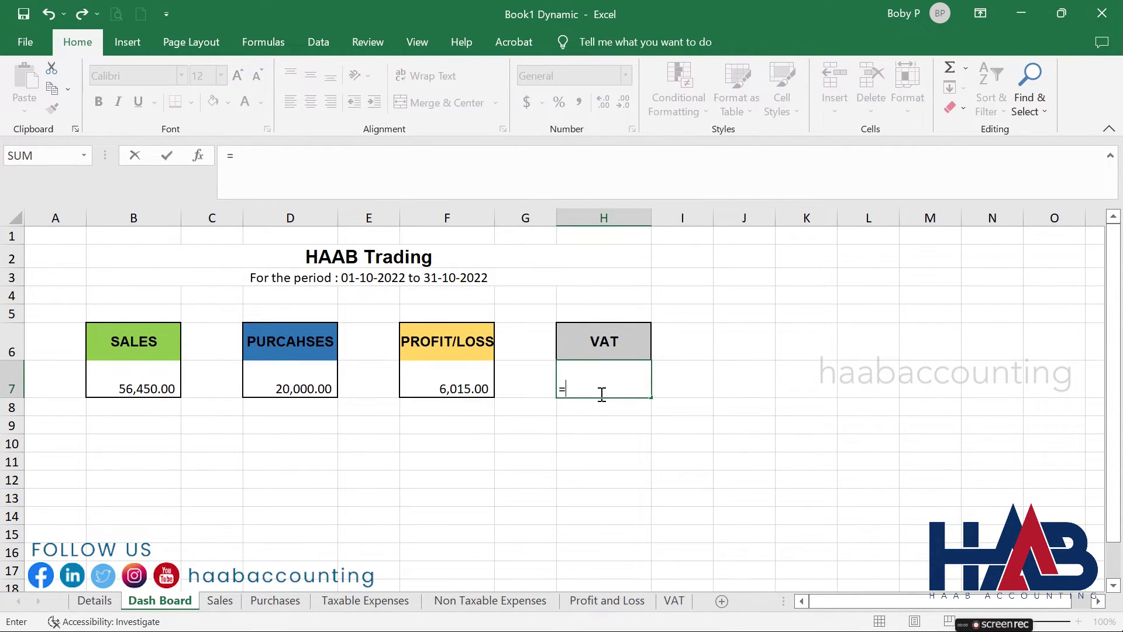
pyautogui.click(678, 602)
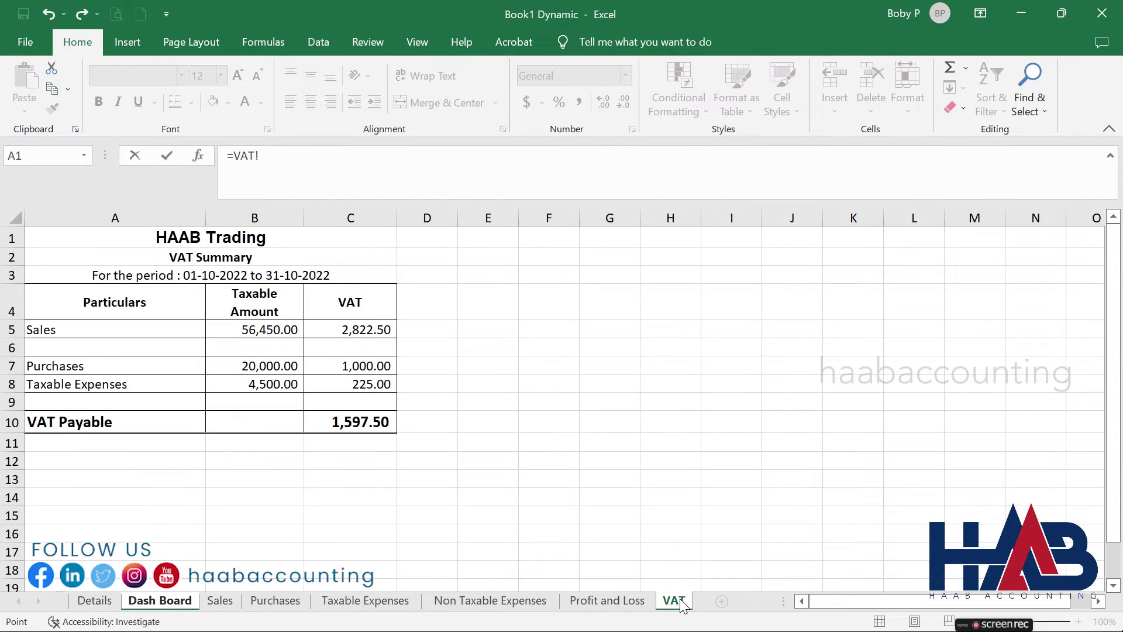
pyautogui.click(387, 427)
pyautogui.press('Return')
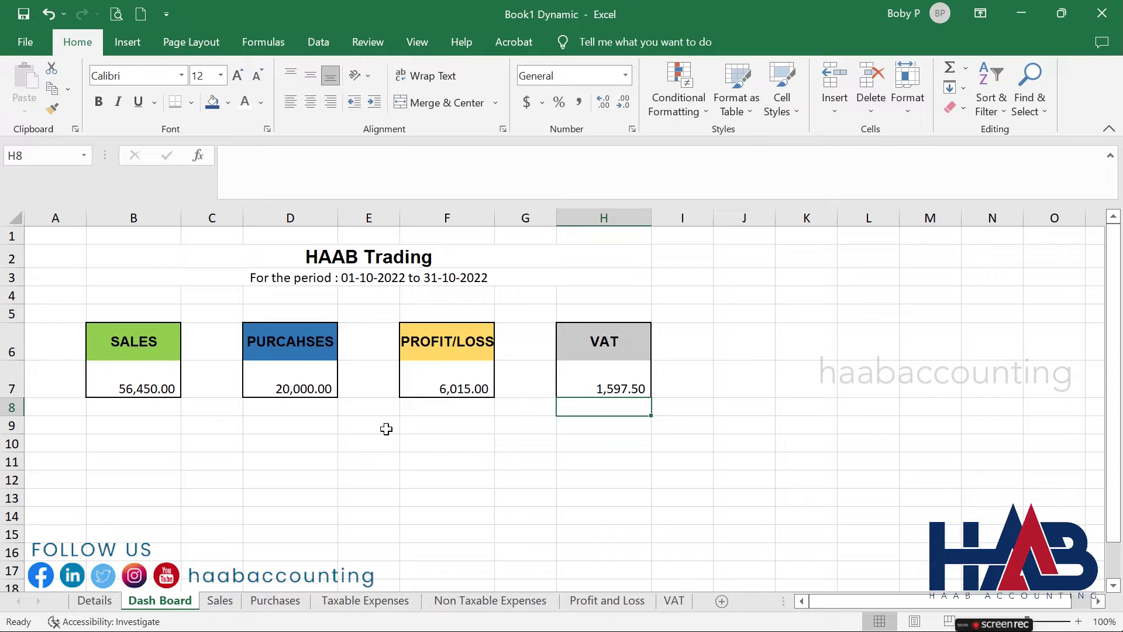
# Format the row 7 box totals as bold Arial, middle-aligned.
pyautogui.click(12, 380)
pyautogui.click(181, 75)
pyautogui.click(192, 120)
pyautogui.click(98, 101)
pyautogui.click(310, 74)
pyautogui.click(452, 424)
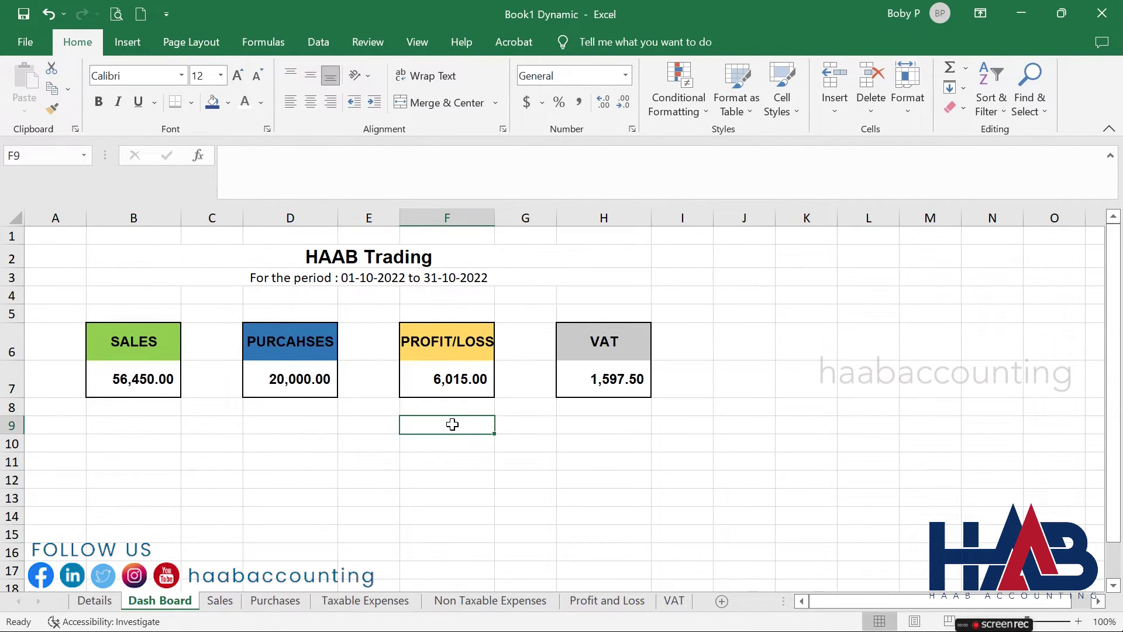
pyautogui.press('Down')
pyautogui.press('Right')
pyautogui.press('Right')
pyautogui.press('Right')
pyautogui.click(143, 439)
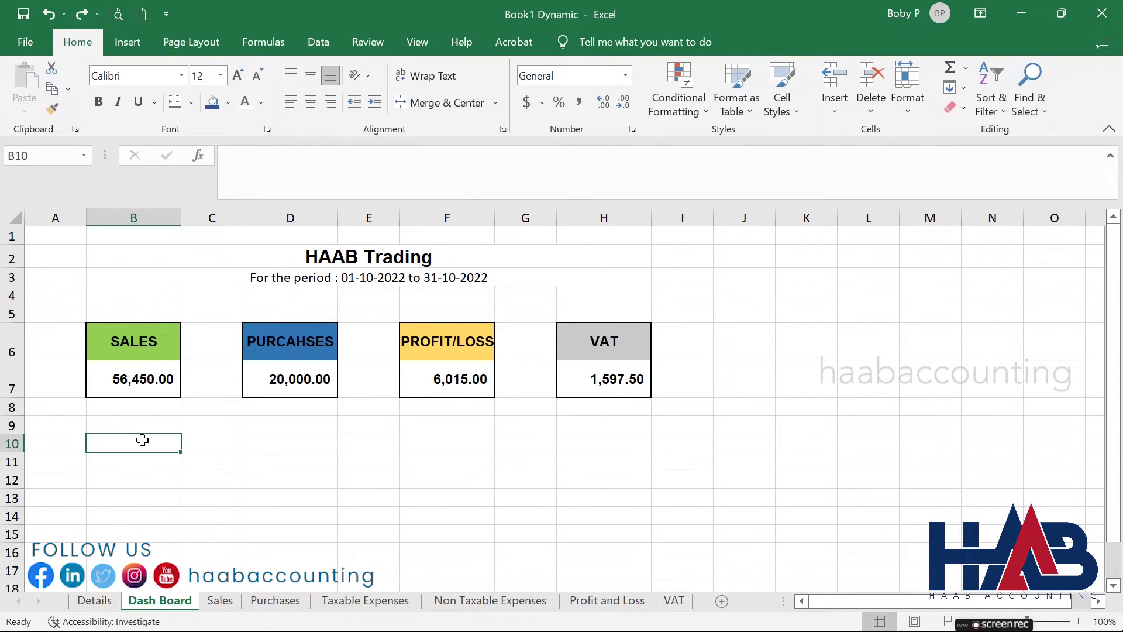
# Insert a 2-D line chart and move it below the dashboard boxes.
pyautogui.click(127, 42)
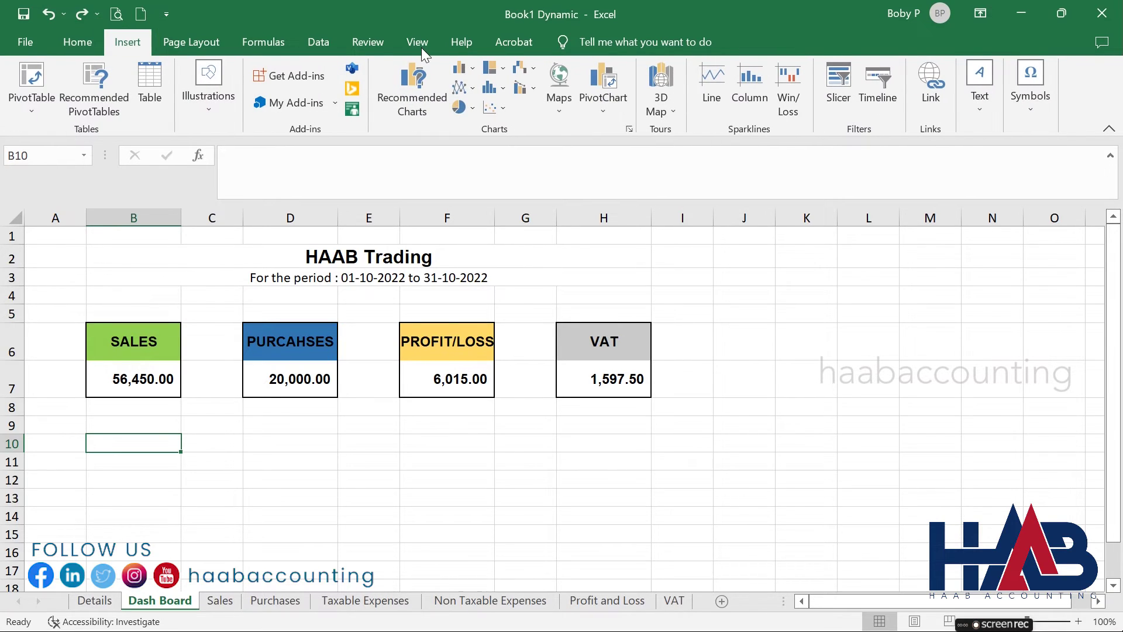
pyautogui.click(465, 88)
pyautogui.click(541, 151)
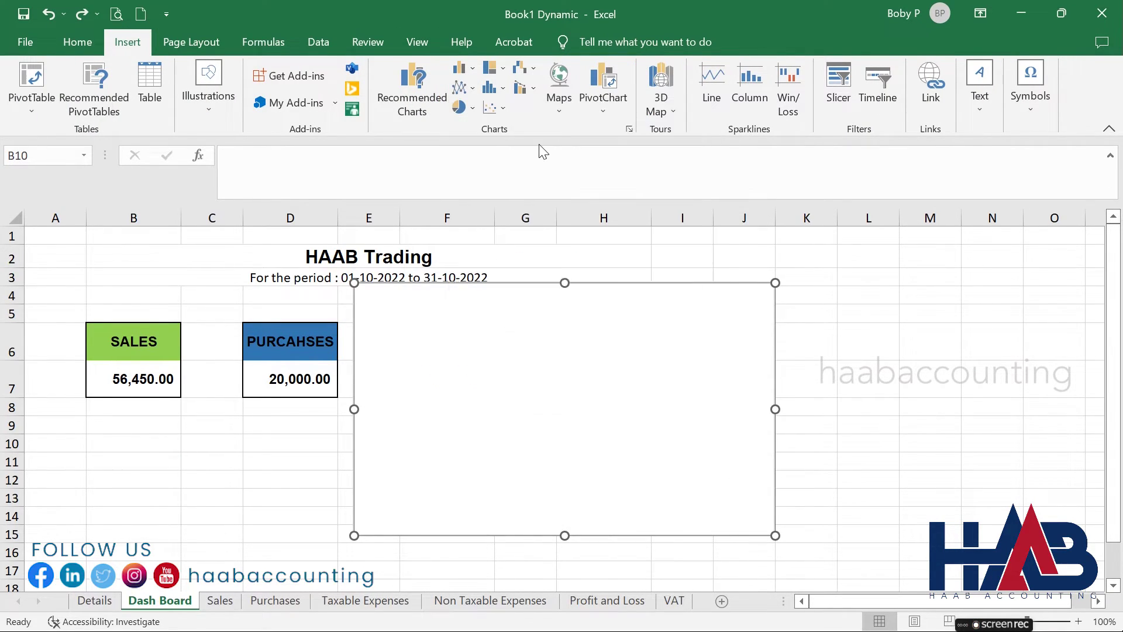
pyautogui.scroll(-2, 824, 308)
pyautogui.moveTo(724, 379); pyautogui.dragTo(502, 529)
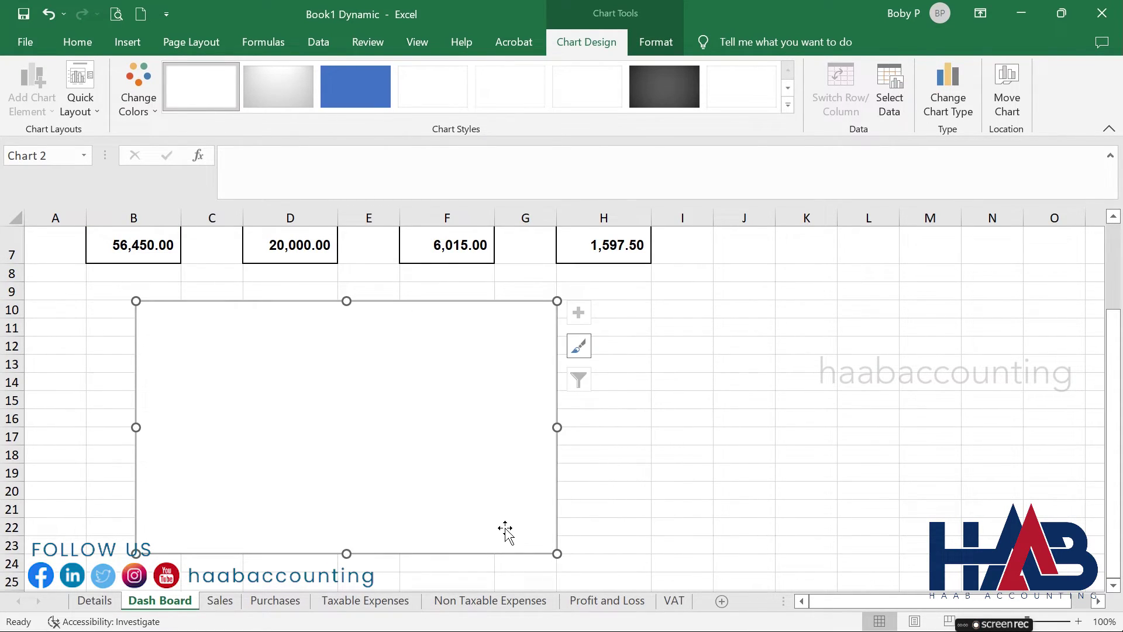
# Set the chart data to the Sales Date and Taxable Amount columns (A4:A10, E4:E10) and select its title.
pyautogui.click(889, 88)
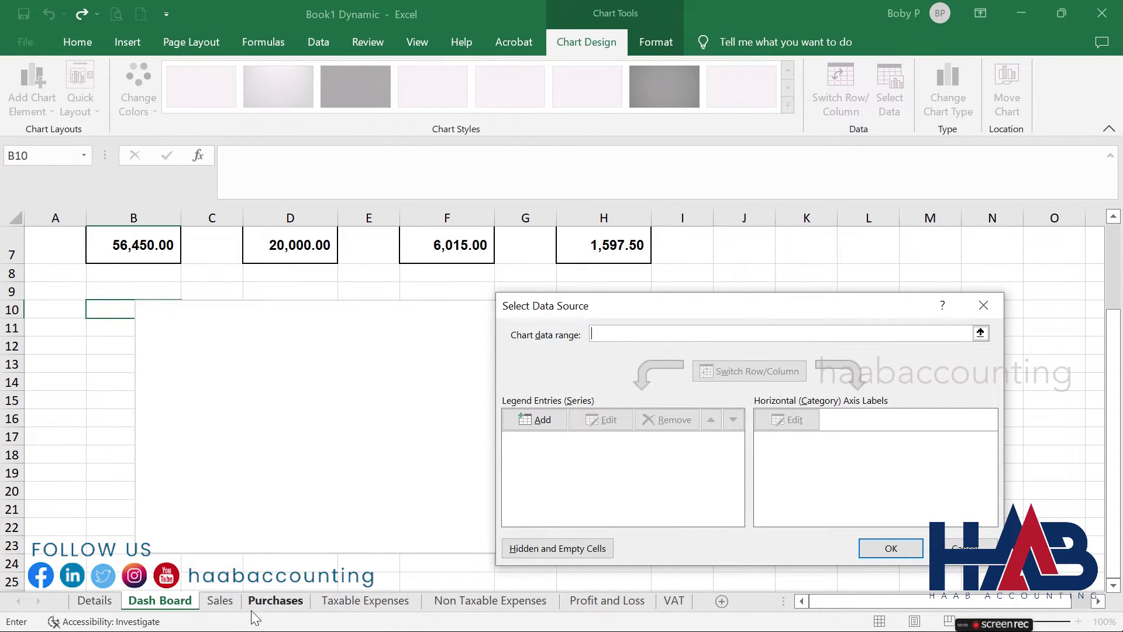
pyautogui.click(220, 600)
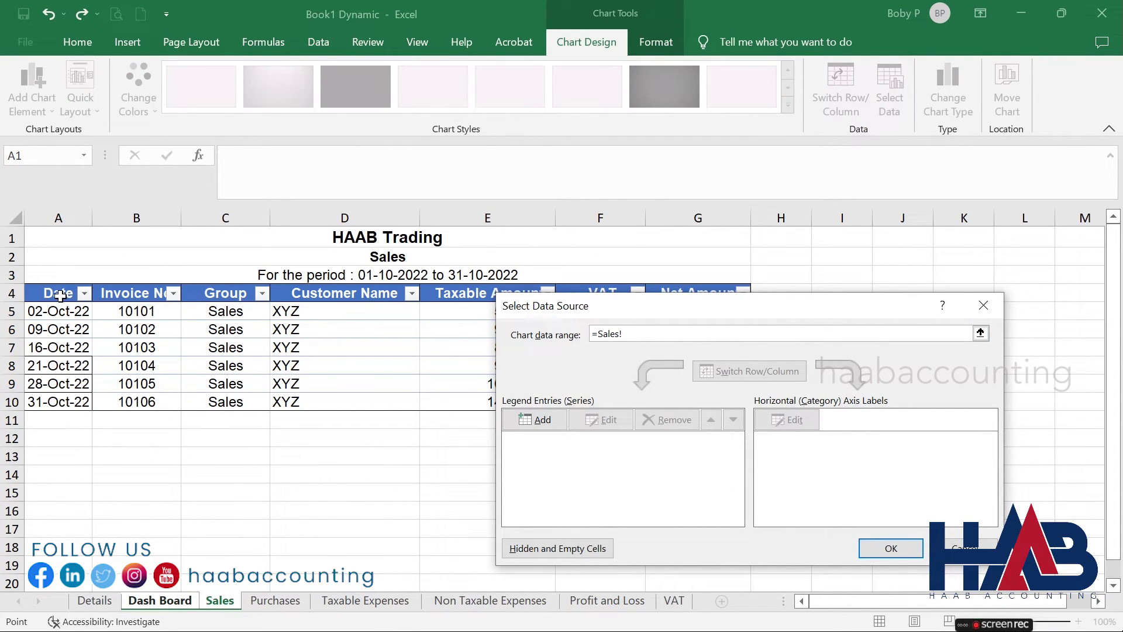
pyautogui.moveTo(60, 296); pyautogui.dragTo(63, 396)
pyautogui.moveTo(515, 307); pyautogui.dragTo(342, 465)
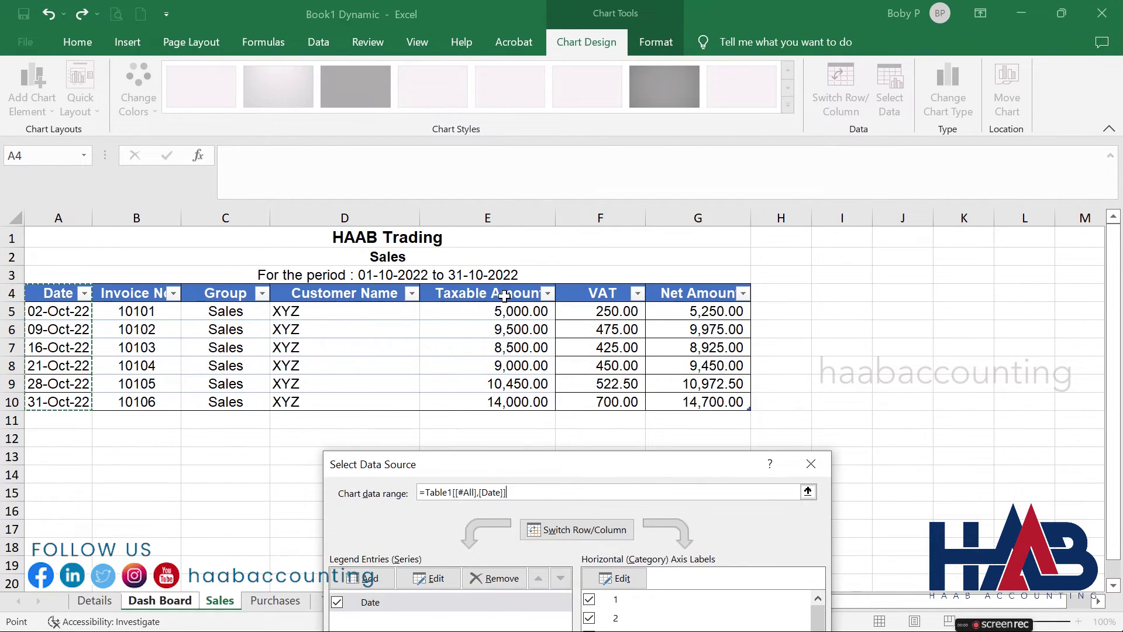
pyautogui.moveTo(504, 296); pyautogui.dragTo(501, 401)
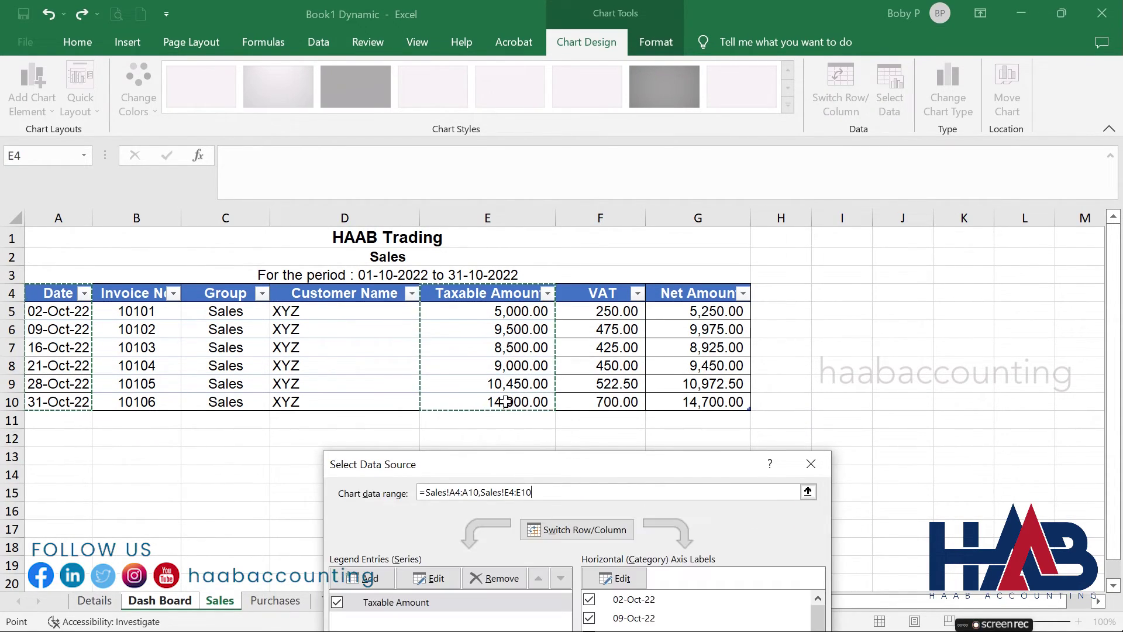
pyautogui.press('Return')
pyautogui.click(392, 319)
pyautogui.doubleClick(392, 320)
# Title the chart SALES and colour both the title and the sales line green.
pyautogui.write('SALES')
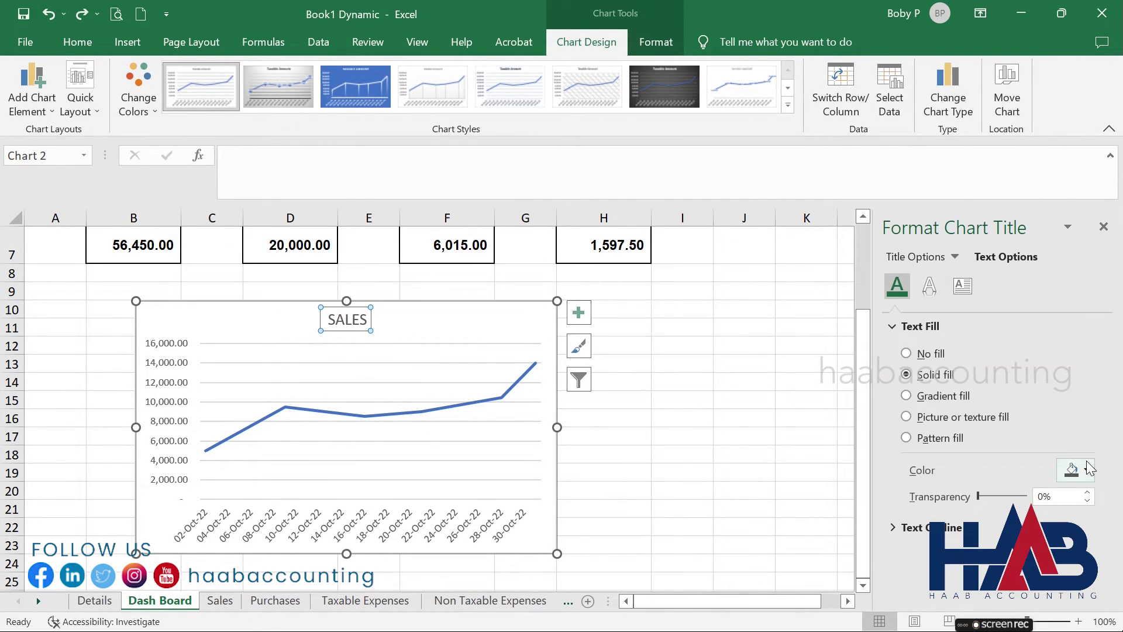
pyautogui.click(1088, 468)
pyautogui.click(1052, 430)
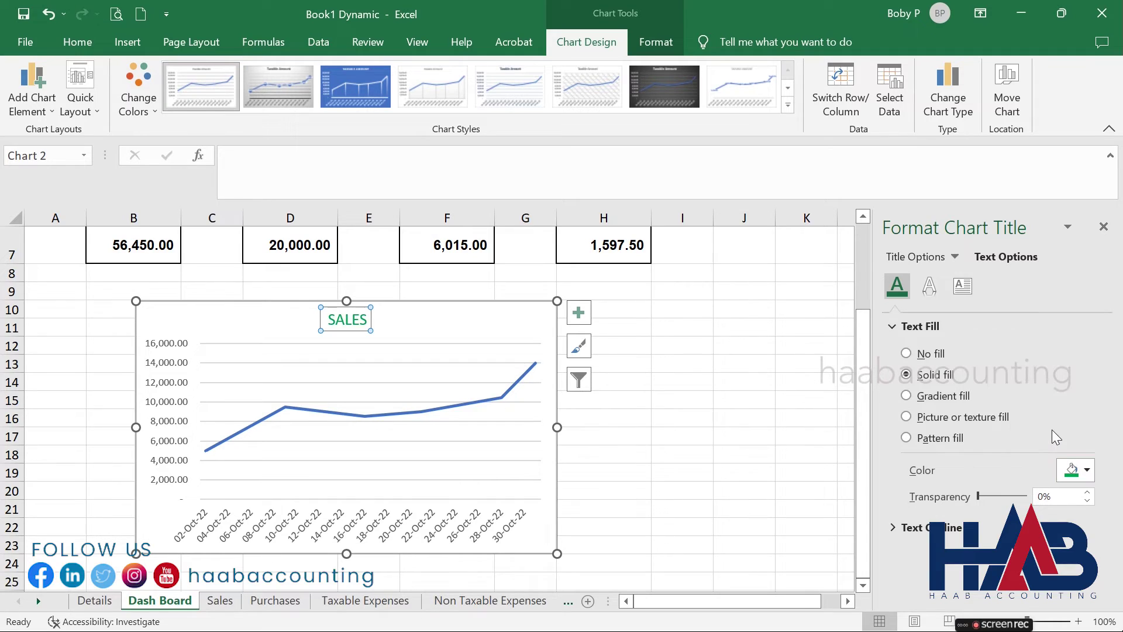
pyautogui.press('Down')
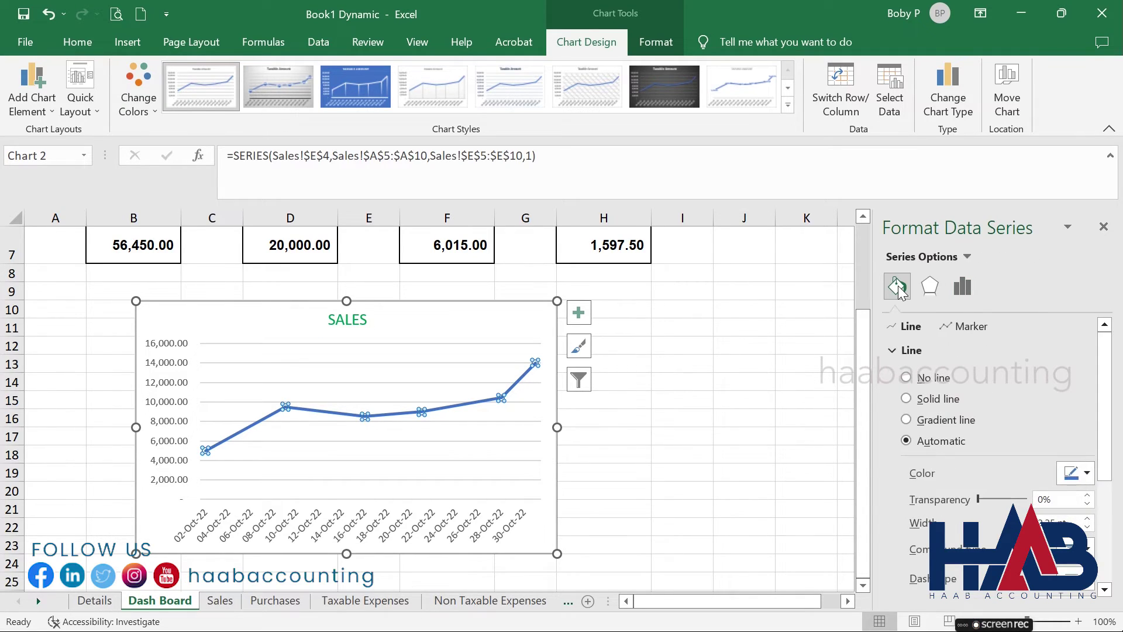
pyautogui.click(1087, 473)
pyautogui.click(1052, 433)
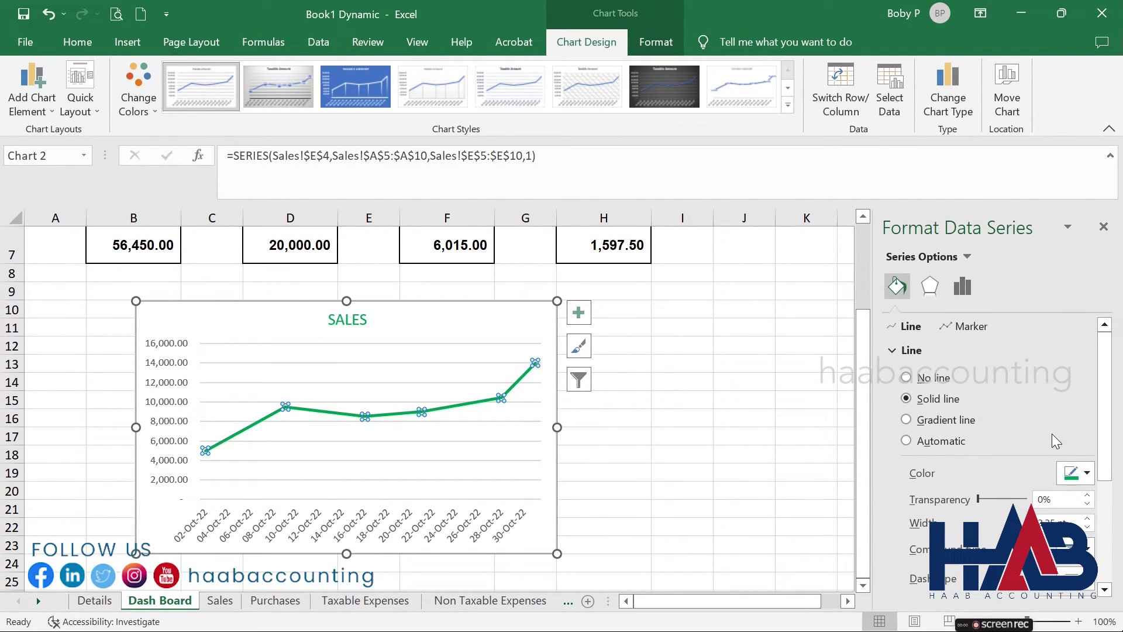
pyautogui.click(1103, 227)
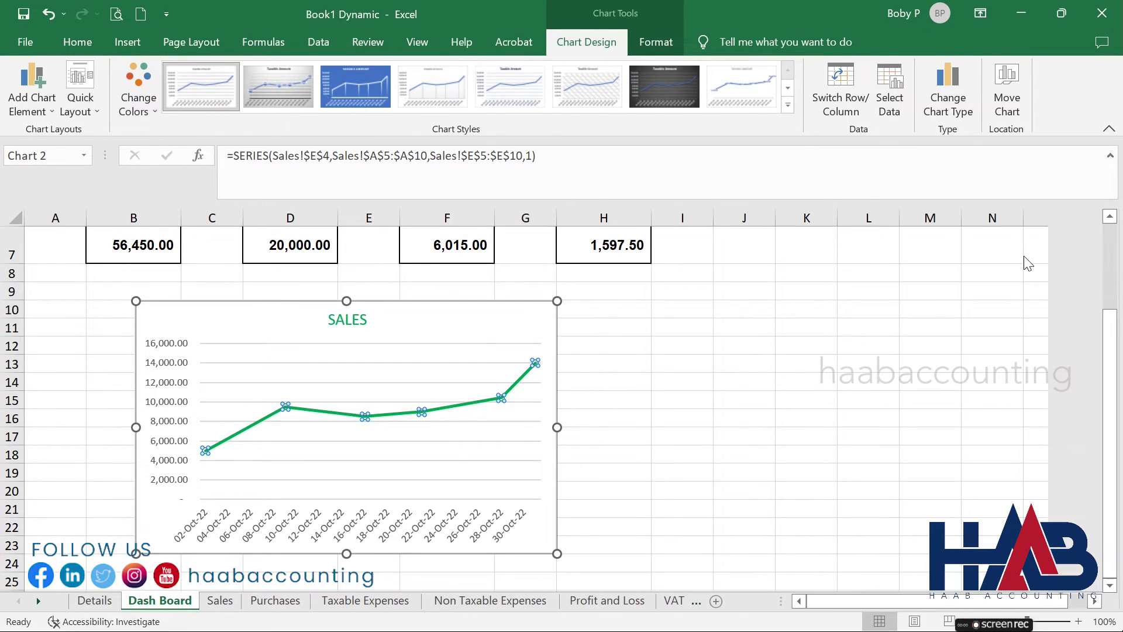
pyautogui.click(868, 328)
# Move the chart up beneath the boxes, set the SALES title to Arial, and go to the Taxable Expenses sheet.
pyautogui.scroll(2, 870, 375)
pyautogui.scroll(-1, 870, 374)
pyautogui.click(1109, 155)
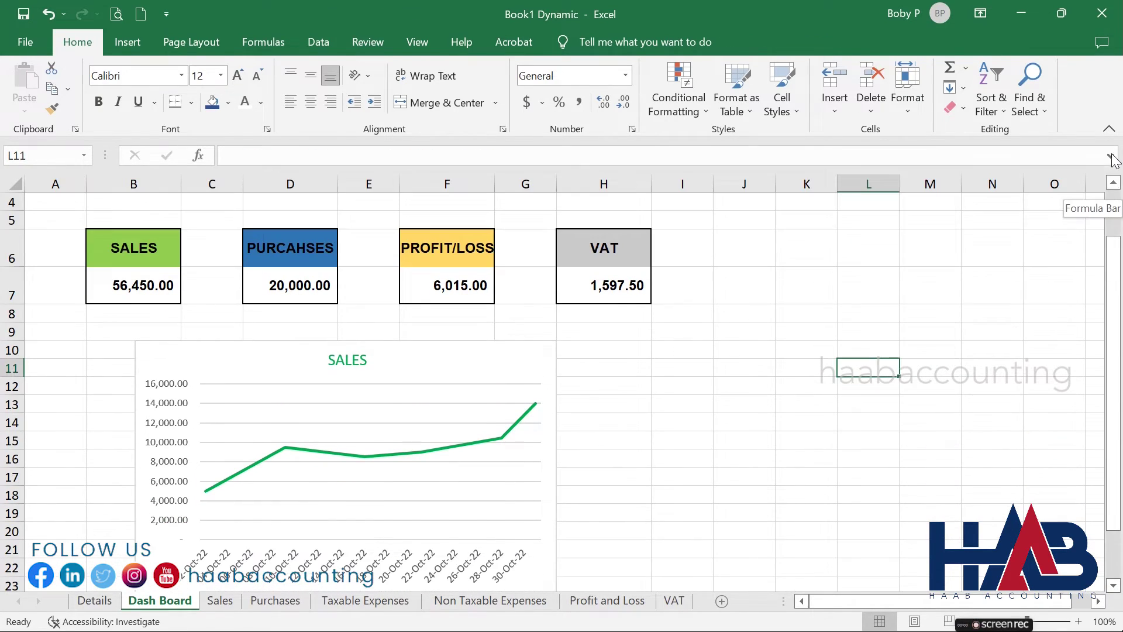
pyautogui.moveTo(475, 358); pyautogui.dragTo(476, 331)
pyautogui.click(348, 331)
pyautogui.moveTo(370, 331); pyautogui.dragTo(316, 328)
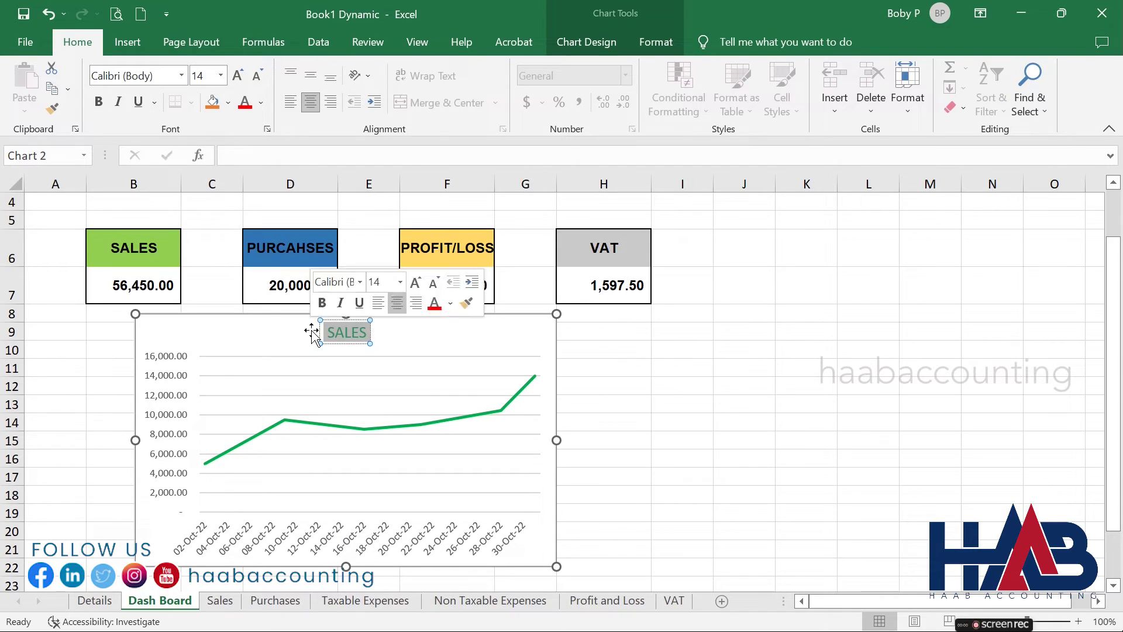
pyautogui.click(182, 75)
pyautogui.click(156, 244)
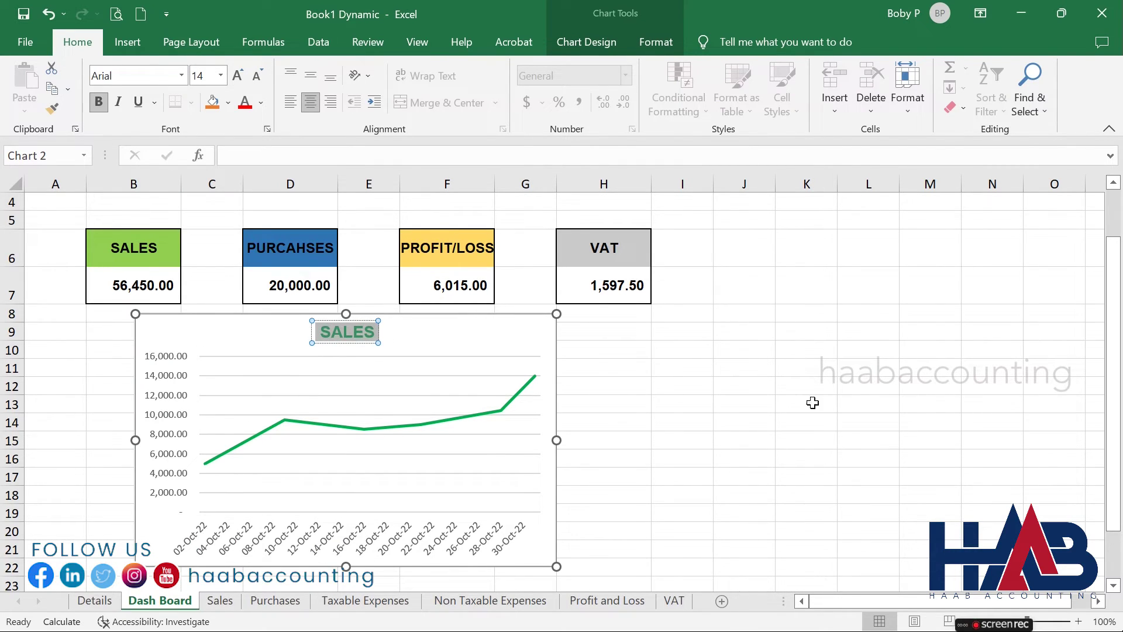
pyautogui.hotkey('ctrl', 'pagedown')
pyautogui.hotkey('ctrl', 'pagedown')
pyautogui.hotkey('ctrl', 'pagedown')
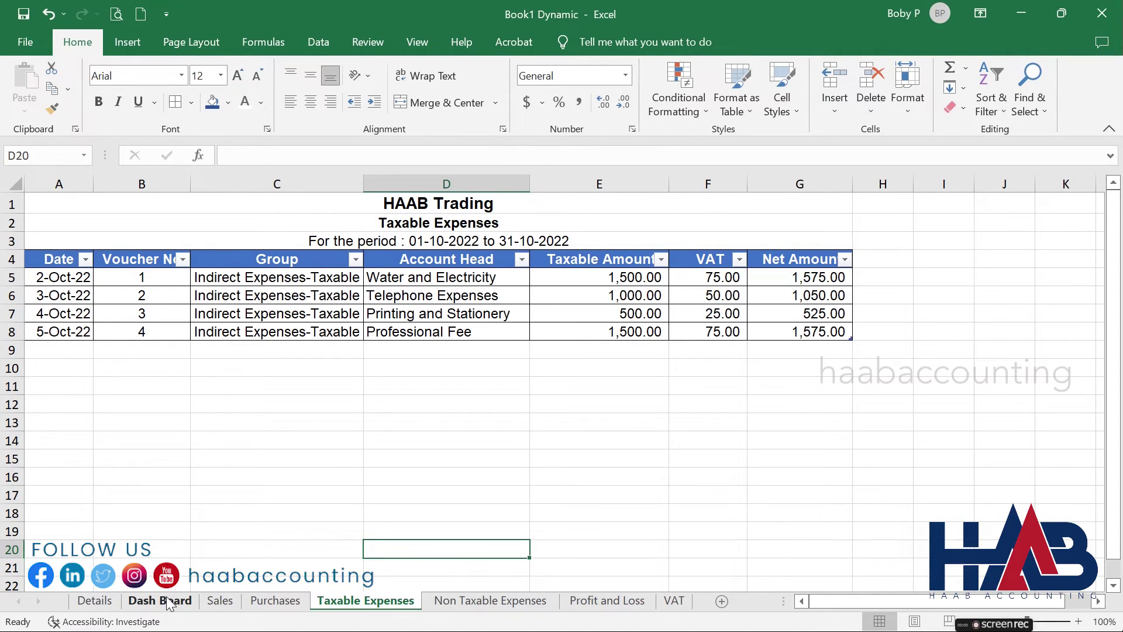
# Start row 31 on Non Taxable Expenses with date 31-Oct-22 and voucher number 35.
pyautogui.click(168, 602)
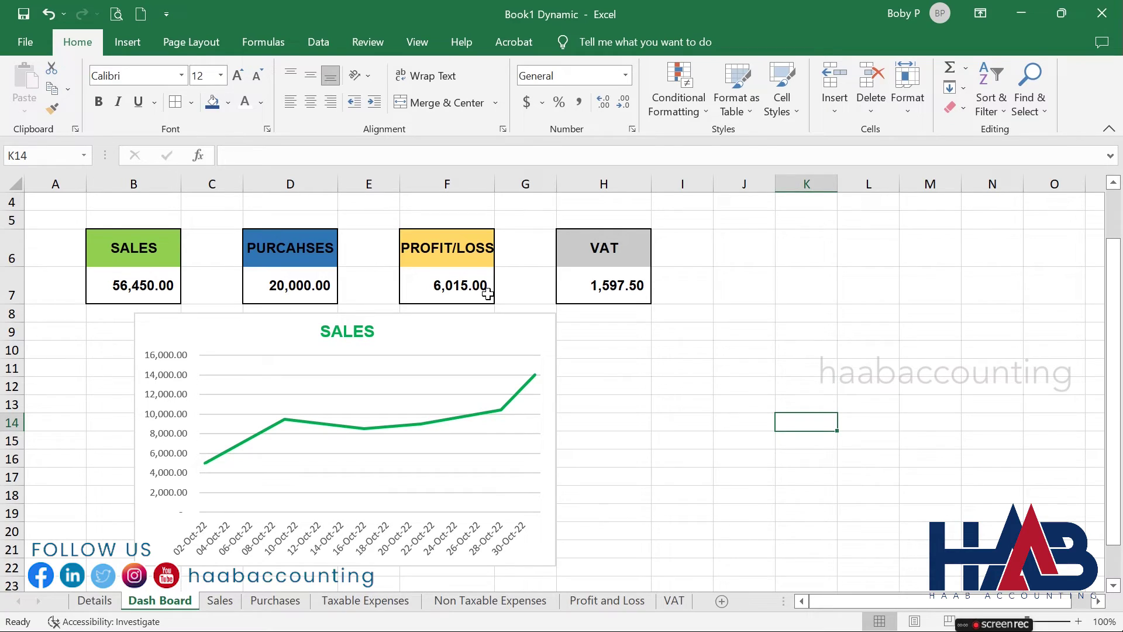
pyautogui.click(589, 602)
pyautogui.scroll(1, 562, 451)
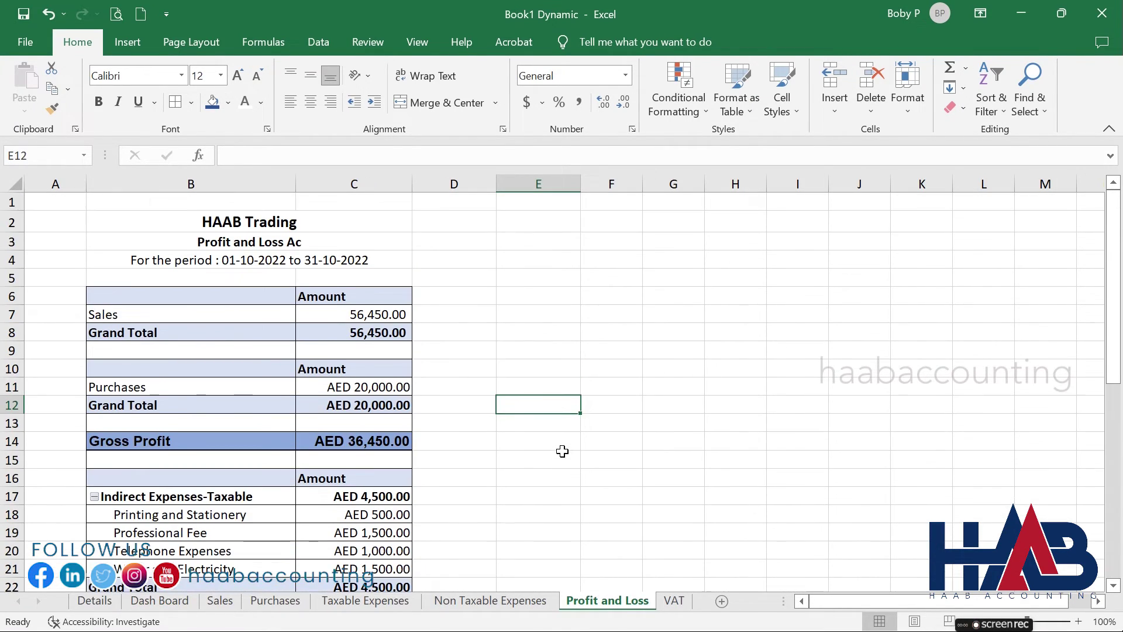
pyautogui.click(497, 599)
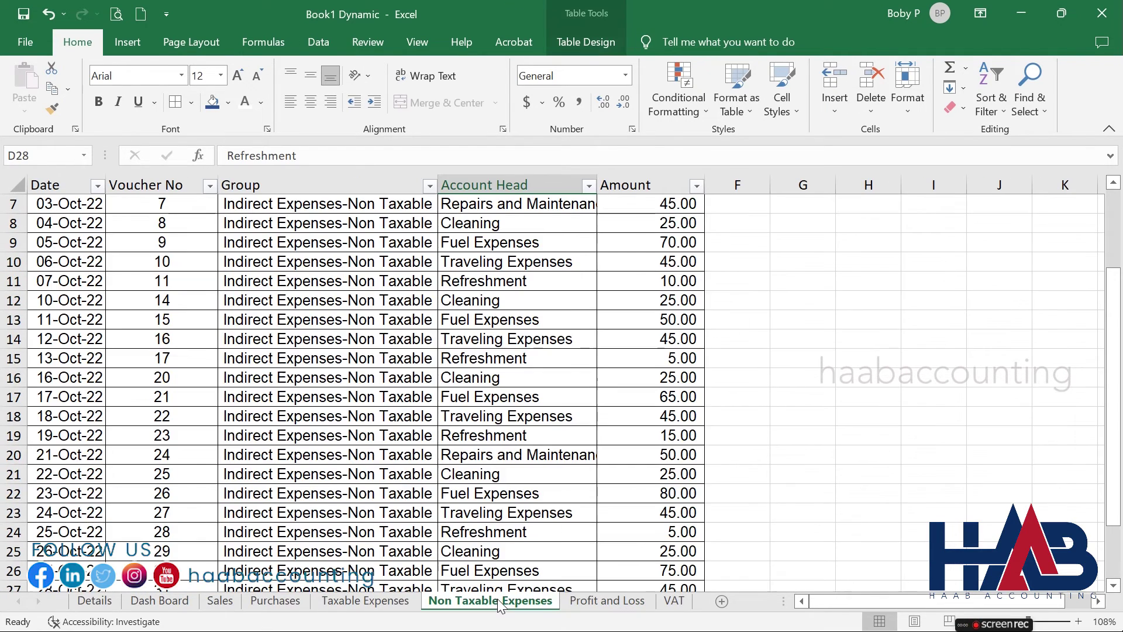
pyautogui.scroll(-4, 462, 501)
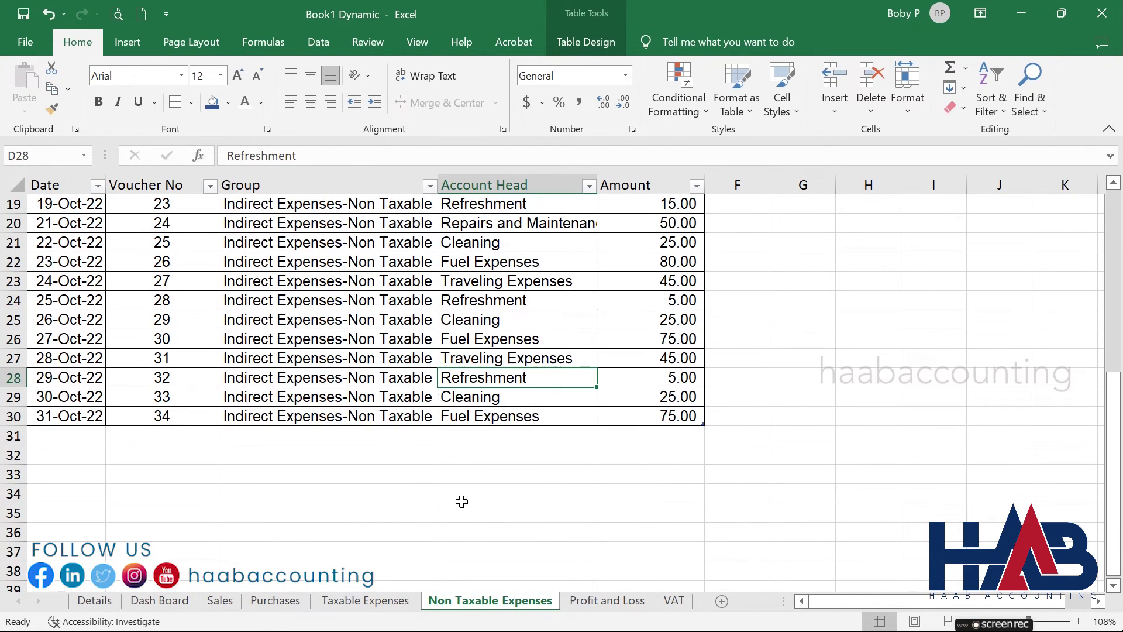
pyautogui.click(87, 434)
pyautogui.write('10-31')
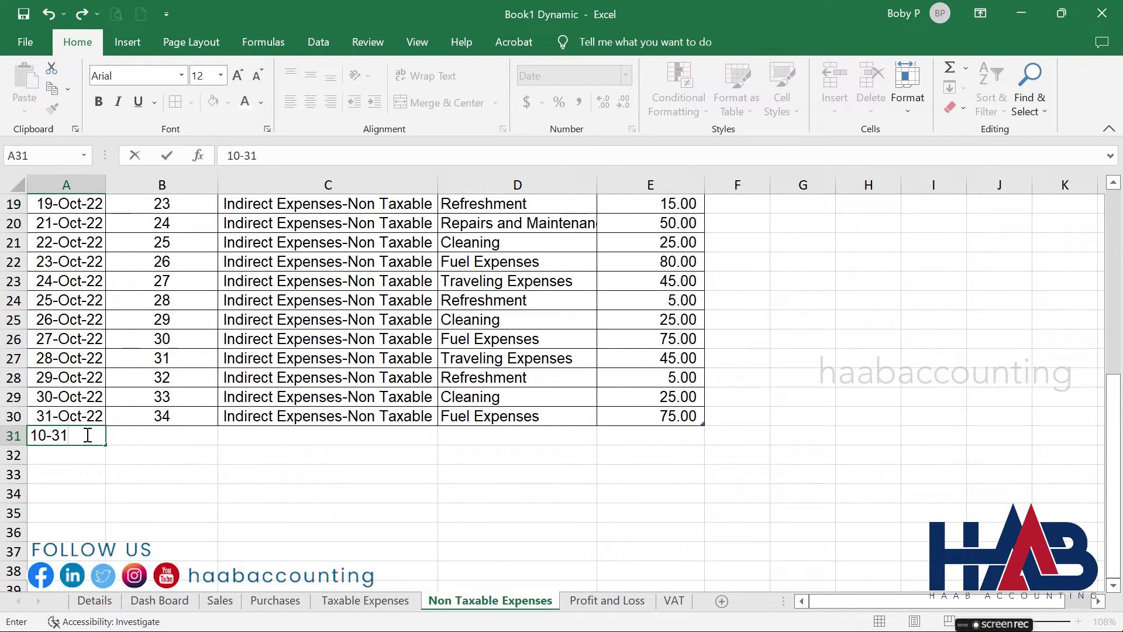
pyautogui.press('Tab')
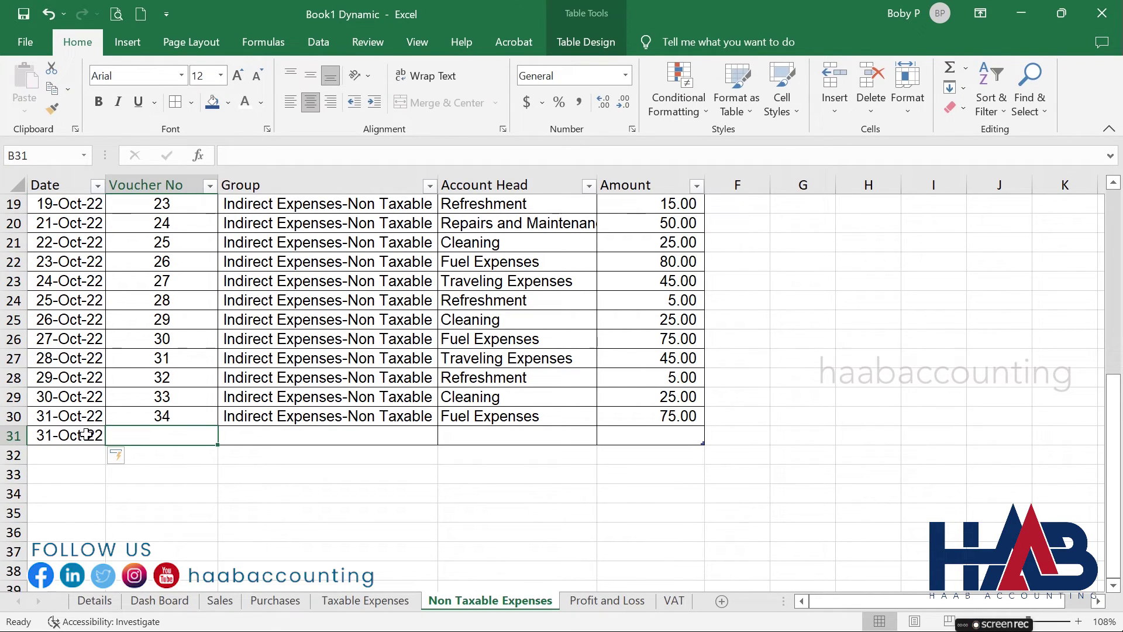
pyautogui.write('35')
pyautogui.press('Tab')
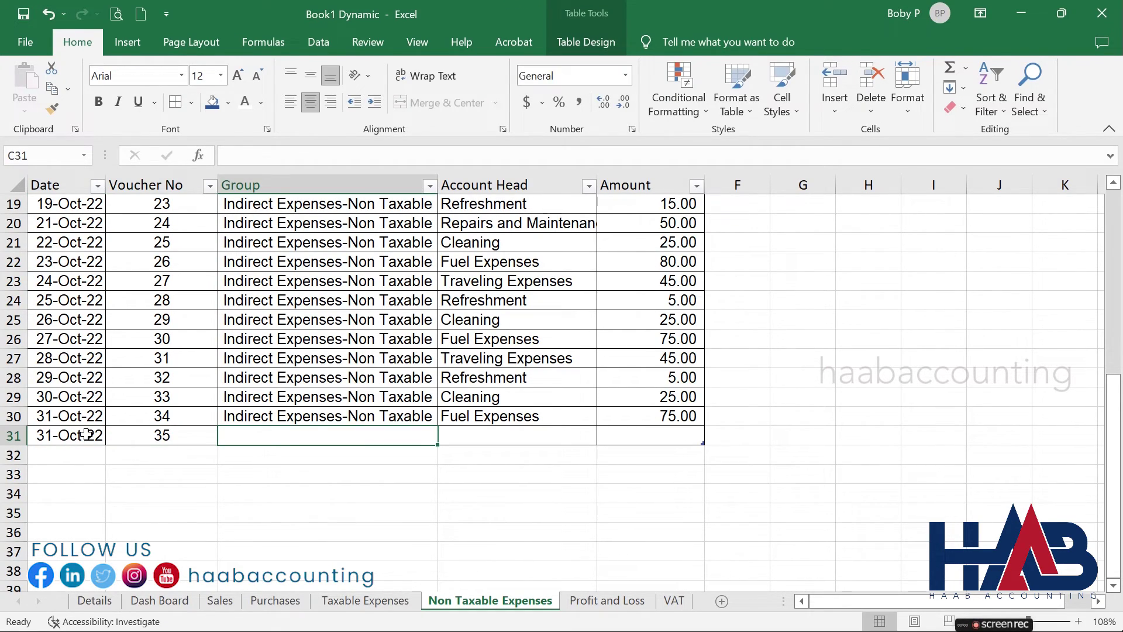
# Complete the row with group Indirect Expenses-Non Taxable, account head Gift and amount 500.
pyautogui.write('Indirect Expenses-Non Taxable')
pyautogui.press('Tab')
pyautogui.write('Gift')
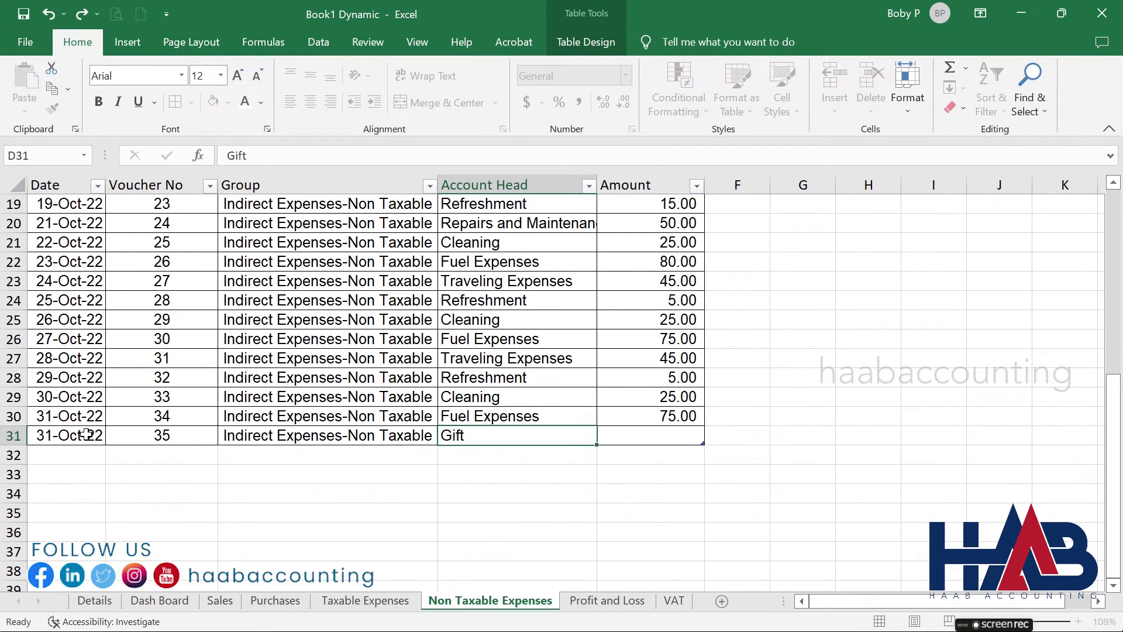
pyautogui.press('Tab')
pyautogui.write('500')
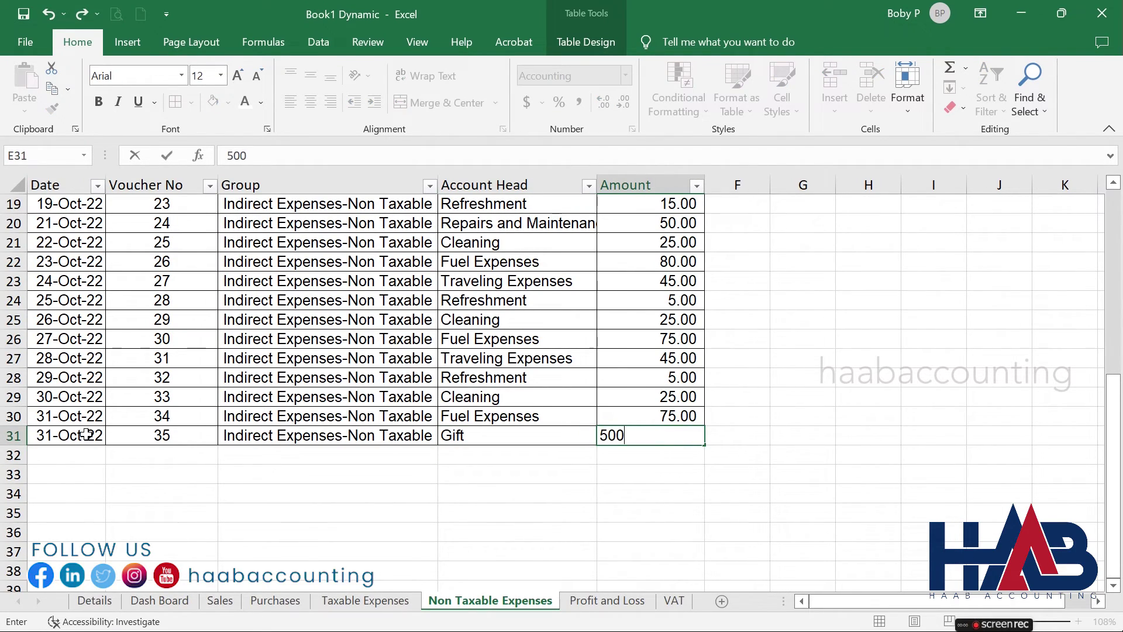
pyautogui.press('Return')
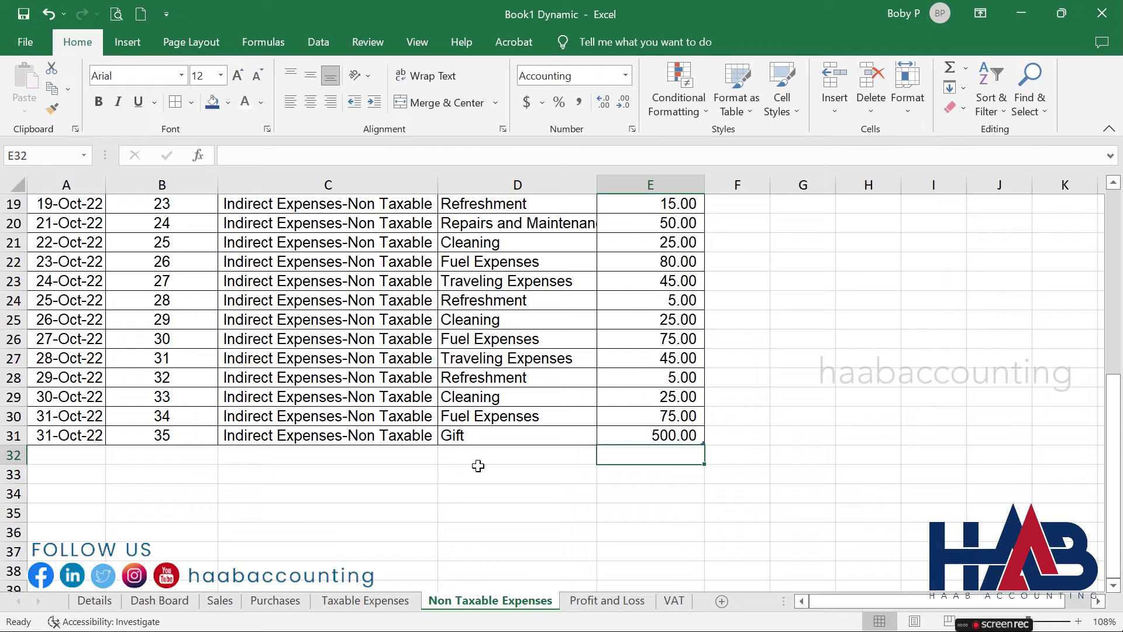
# Refresh all Profit and Loss pivots so the AED 500 Gift appears, and autofit column C.
pyautogui.click(607, 600)
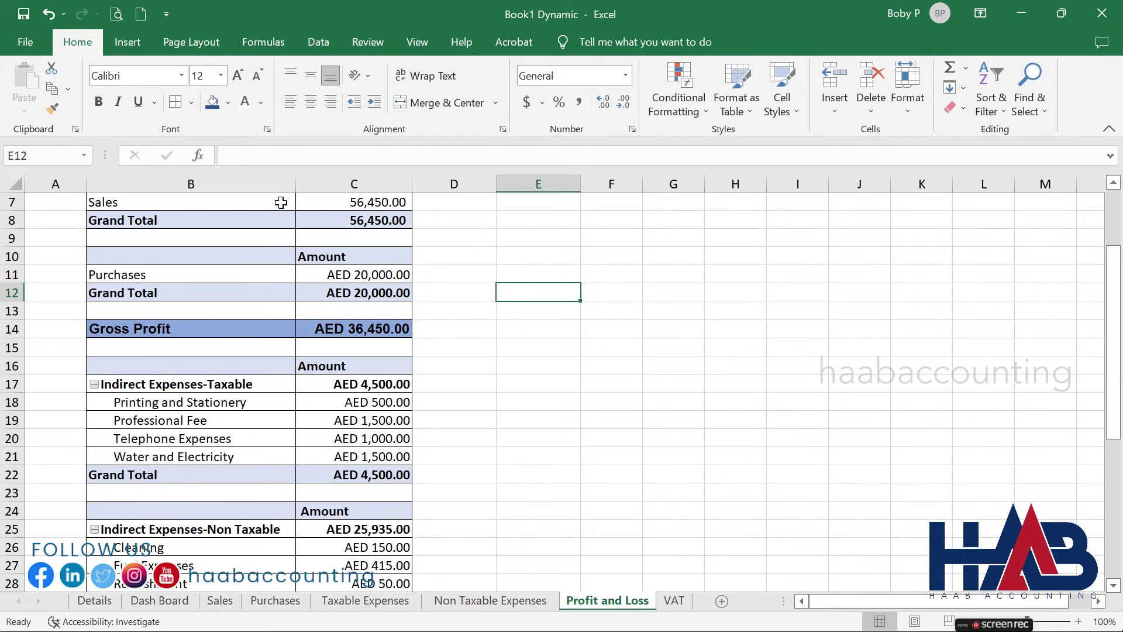
pyautogui.click(287, 237)
pyautogui.scroll(2, 402, 277)
pyautogui.click(353, 296)
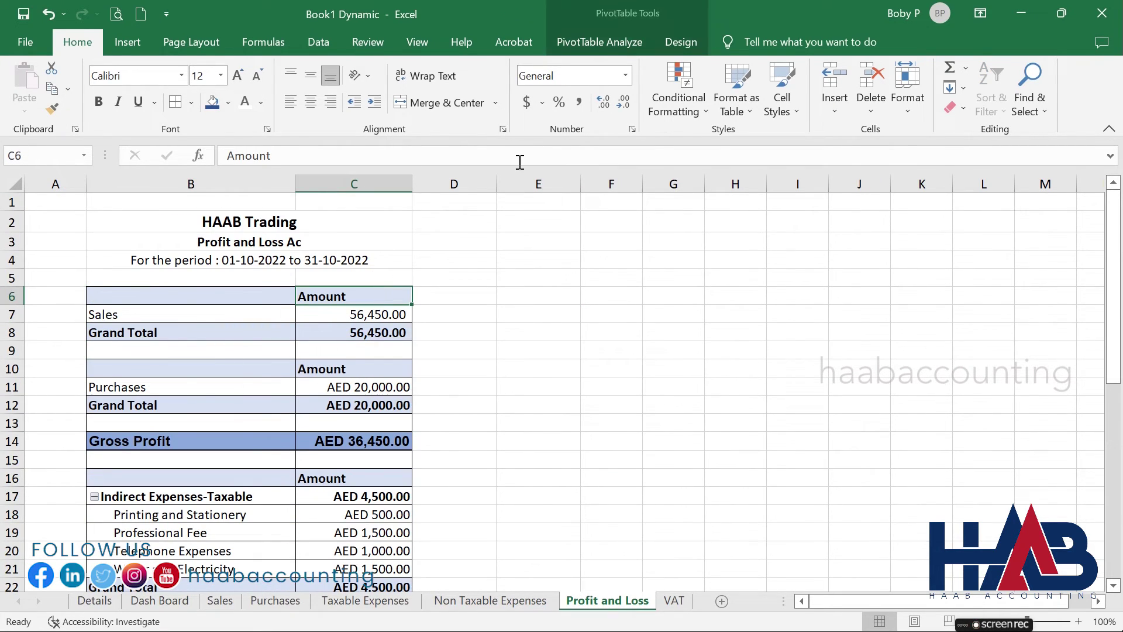
pyautogui.click(593, 51)
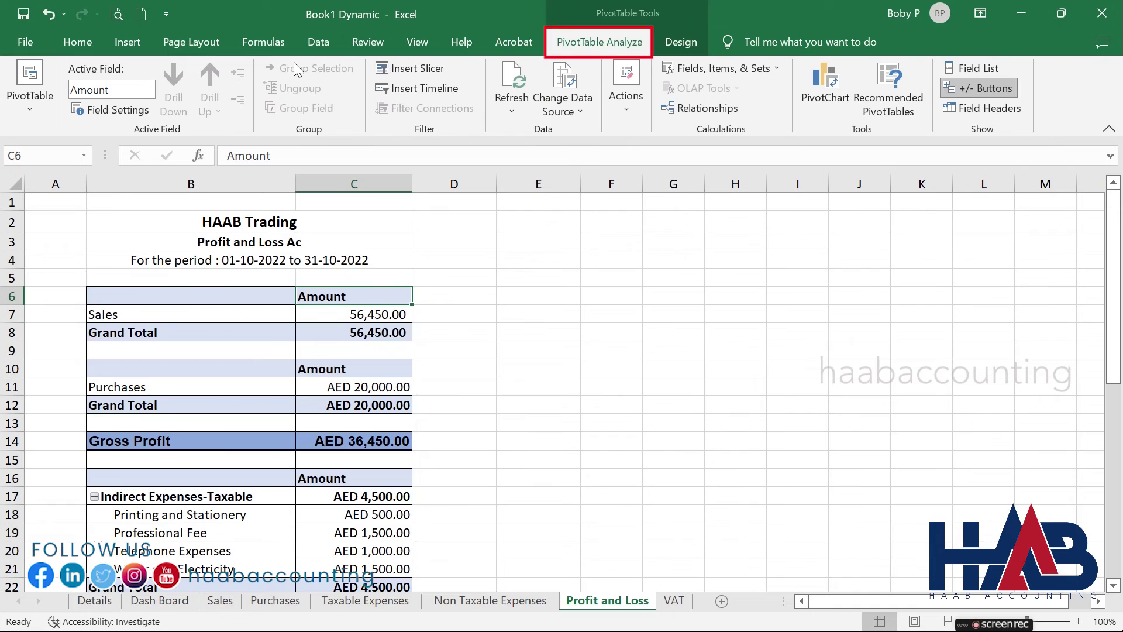
pyautogui.click(515, 110)
pyautogui.click(530, 153)
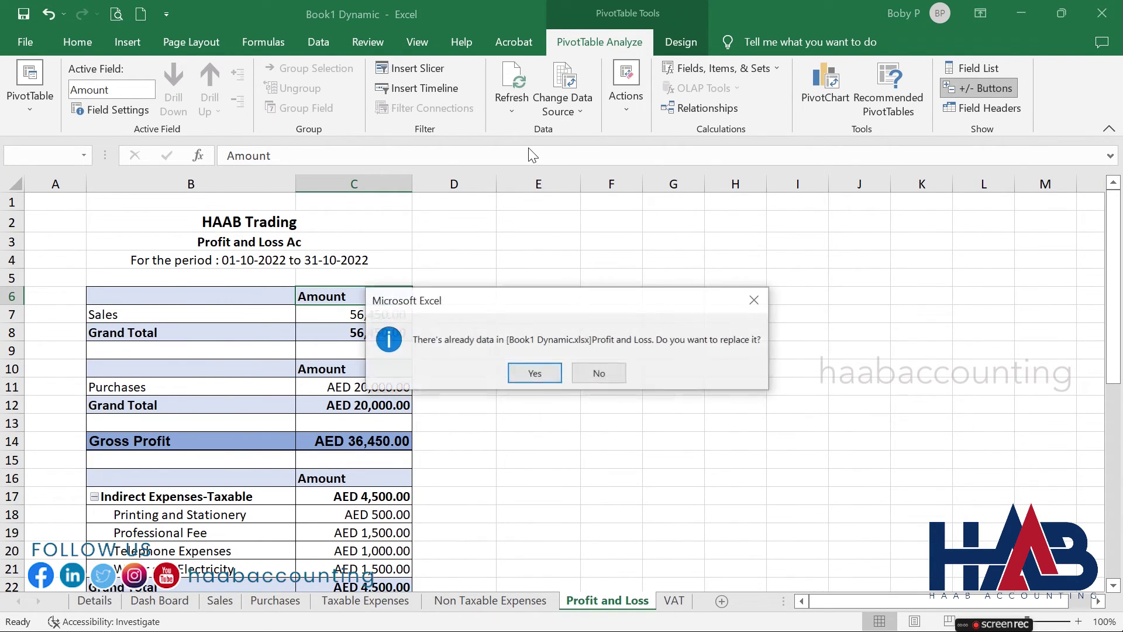
pyautogui.click(534, 373)
pyautogui.doubleClick(340, 183)
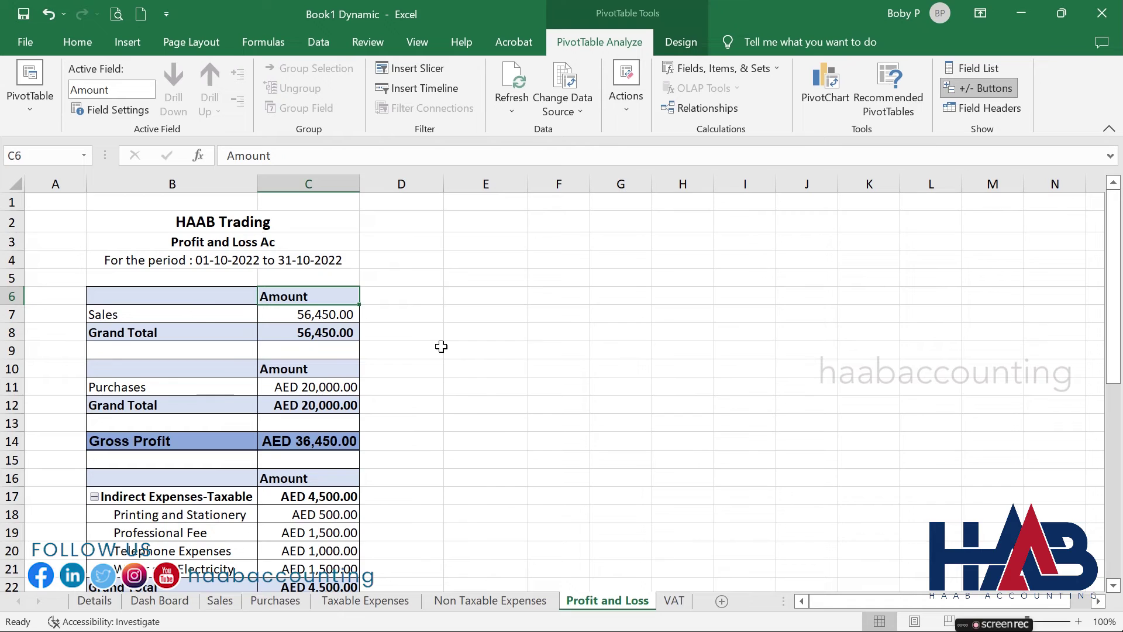
pyautogui.scroll(-5, 441, 346)
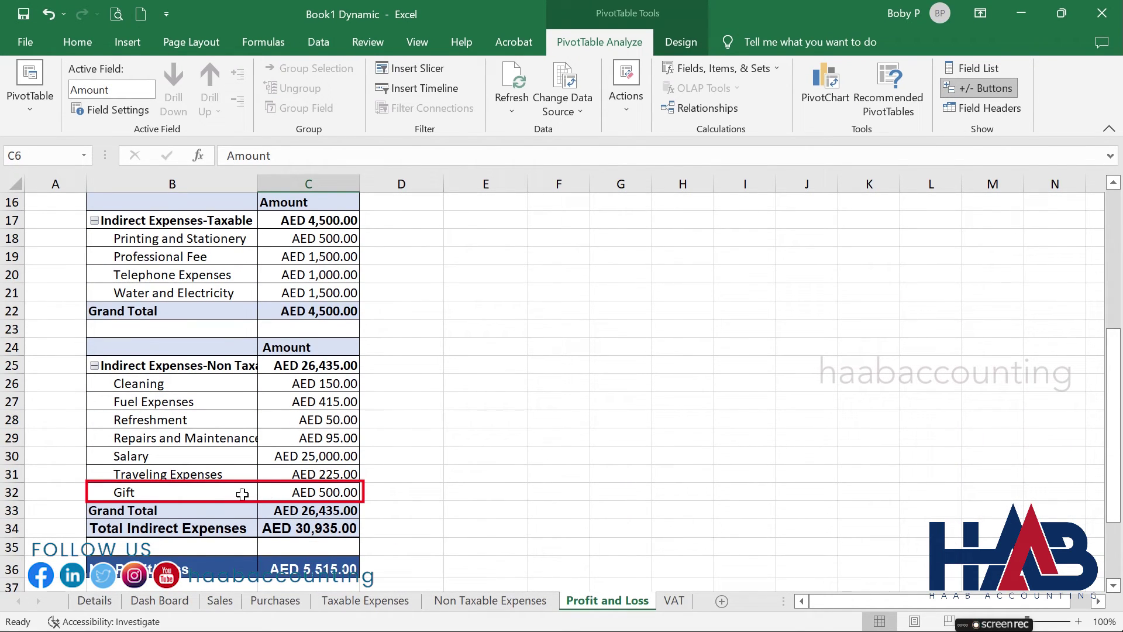
pyautogui.hotkey('ctrl', 'pageup')
pyautogui.hotkey('ctrl', 'pageup')
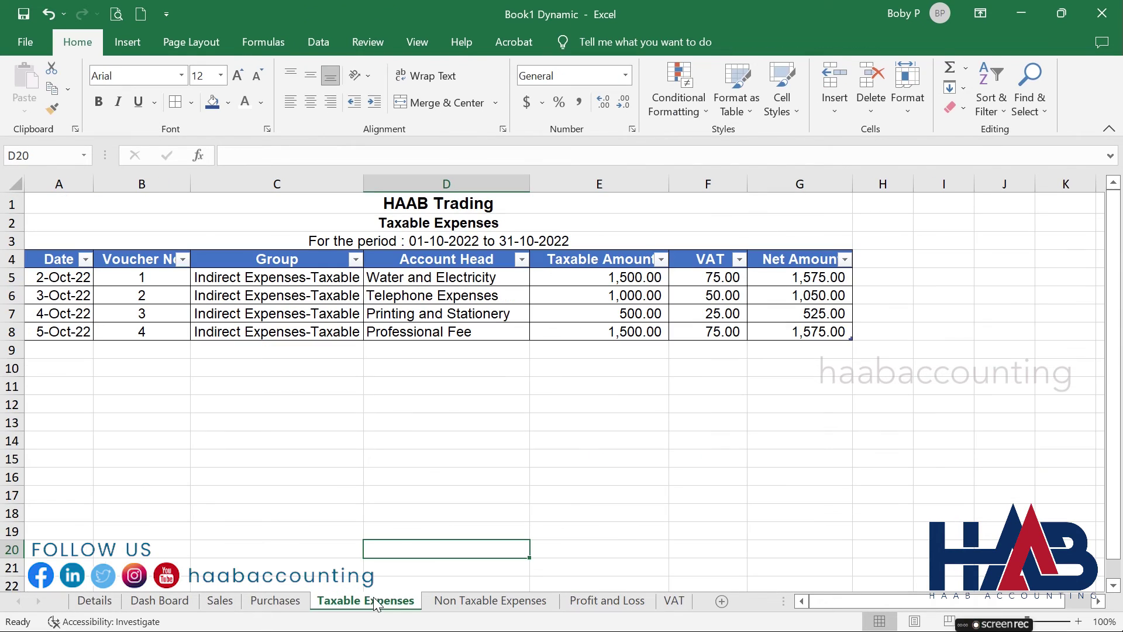
# Add Taxable Expenses row 9: 15-10-22, voucher 5, taxable group, Maintenance, amount 750.
pyautogui.click(71, 350)
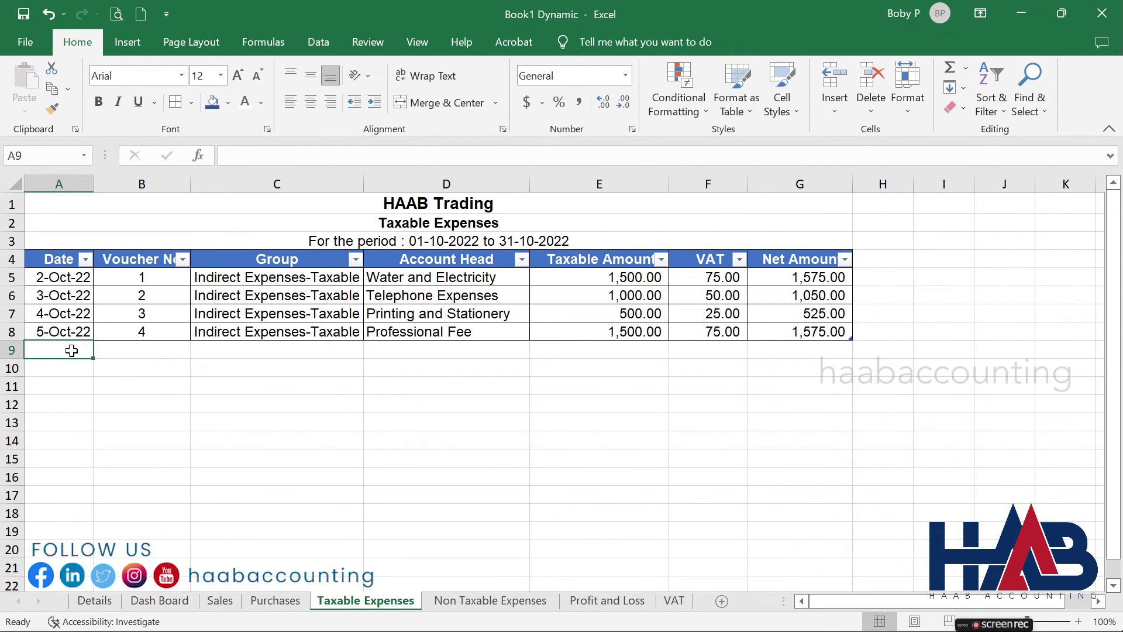
pyautogui.write('15-10-22')
pyautogui.press('Tab')
pyautogui.write('5')
pyautogui.press('Tab')
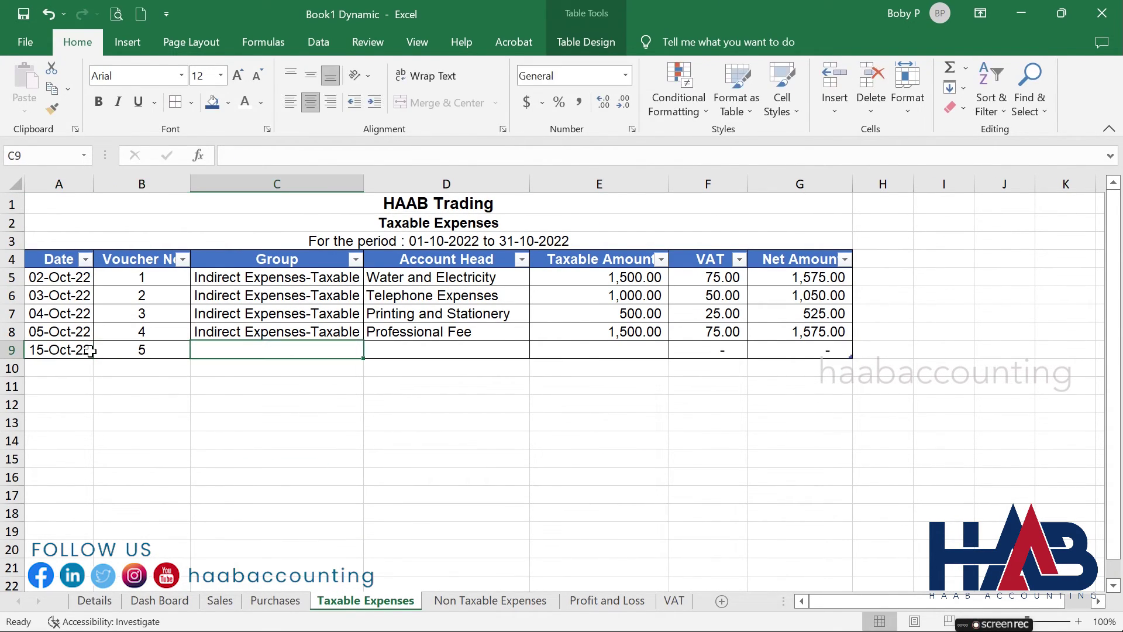
pyautogui.write('I')
pyautogui.press('Tab')
pyautogui.write('Maintenance')
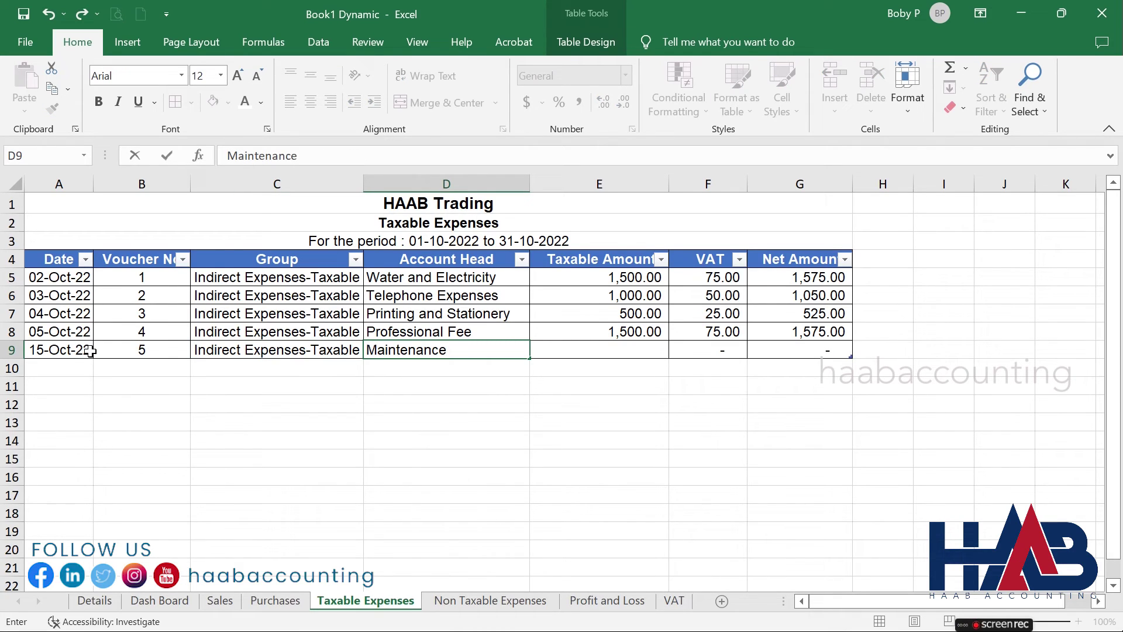
pyautogui.press('Return')
pyautogui.press('Up')
pyautogui.press('Right')
pyautogui.write('750')
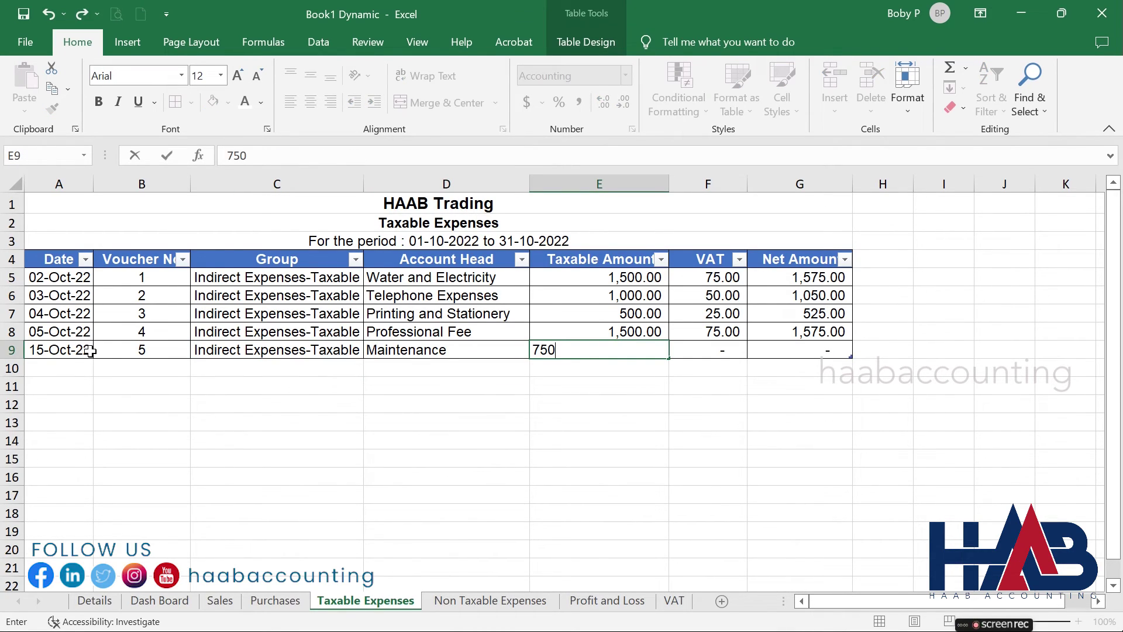
pyautogui.press('Tab')
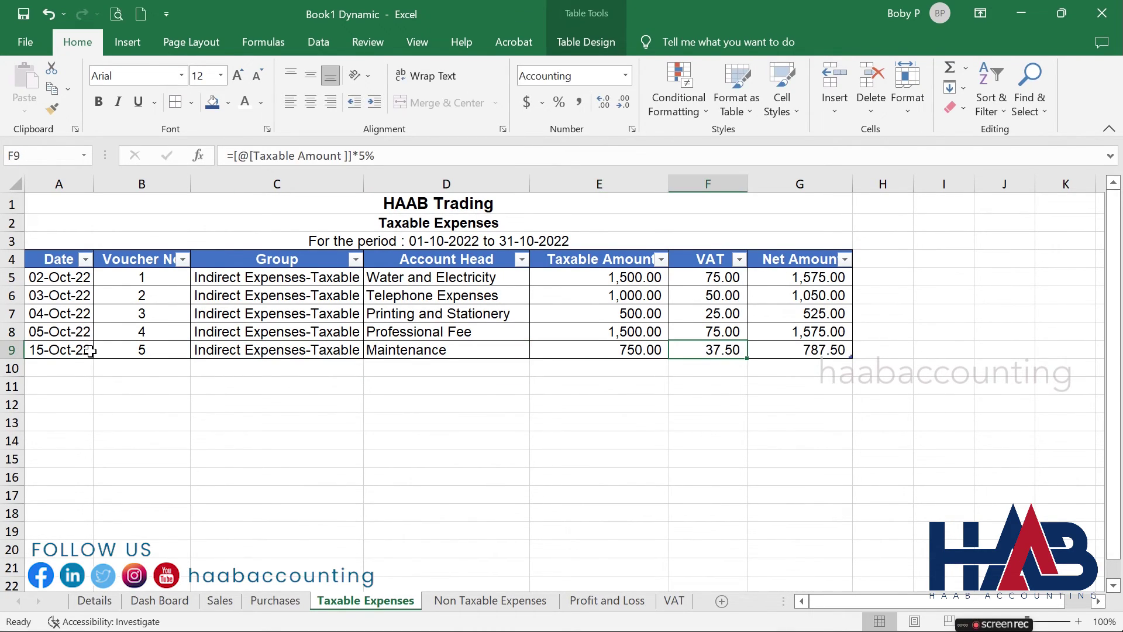
# Refresh all Profit and Loss pivots, autofit column C, and check the new Maintenance row.
pyautogui.click(630, 601)
pyautogui.scroll(5, 521, 330)
pyautogui.click(599, 43)
pyautogui.click(511, 106)
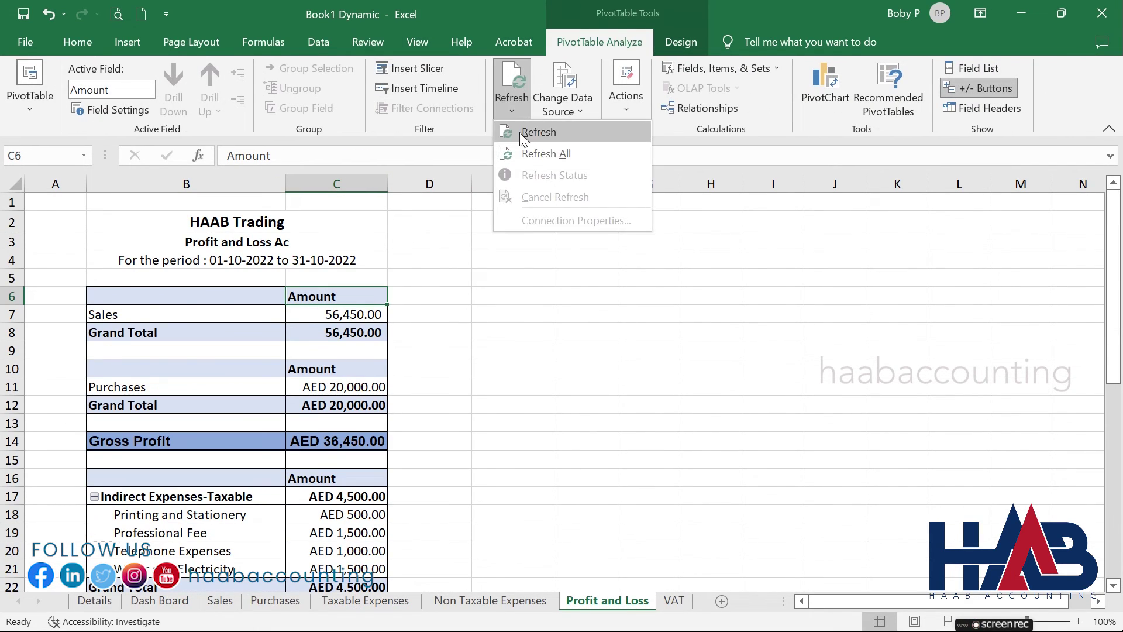
pyautogui.click(526, 154)
pyautogui.click(549, 371)
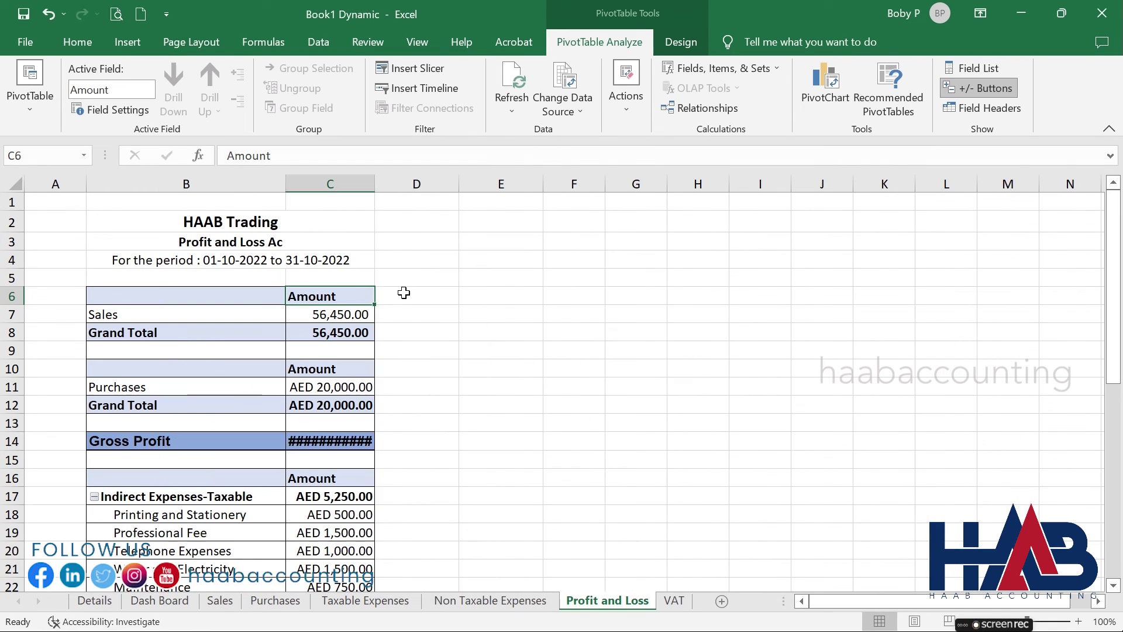
pyautogui.doubleClick(375, 176)
pyautogui.scroll(-3, 483, 489)
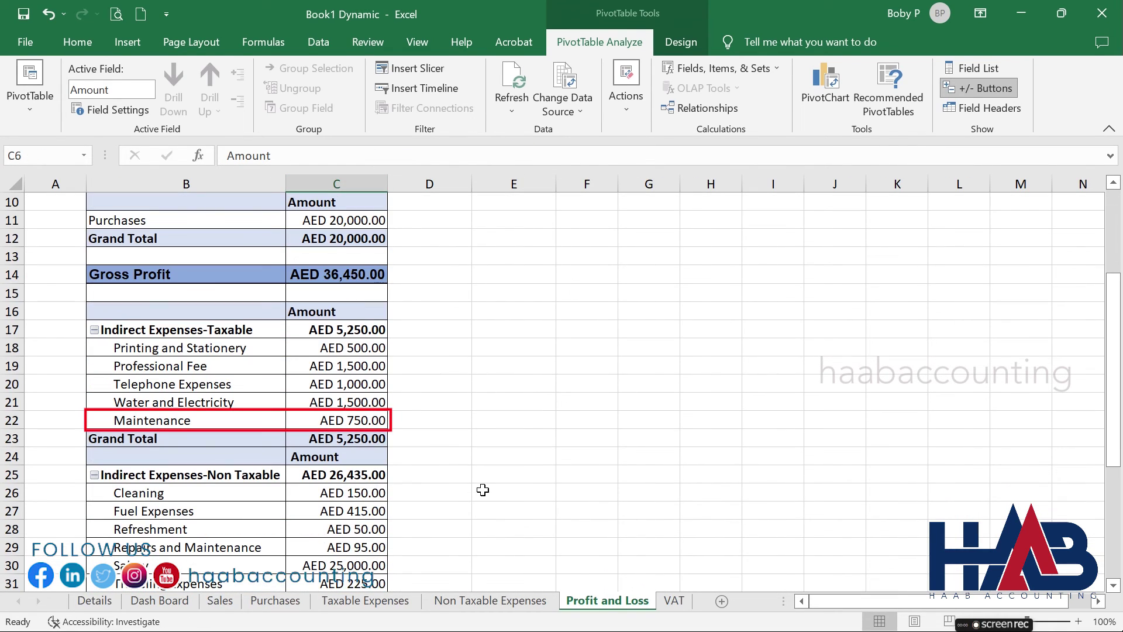
pyautogui.moveTo(264, 428); pyautogui.dragTo(348, 427)
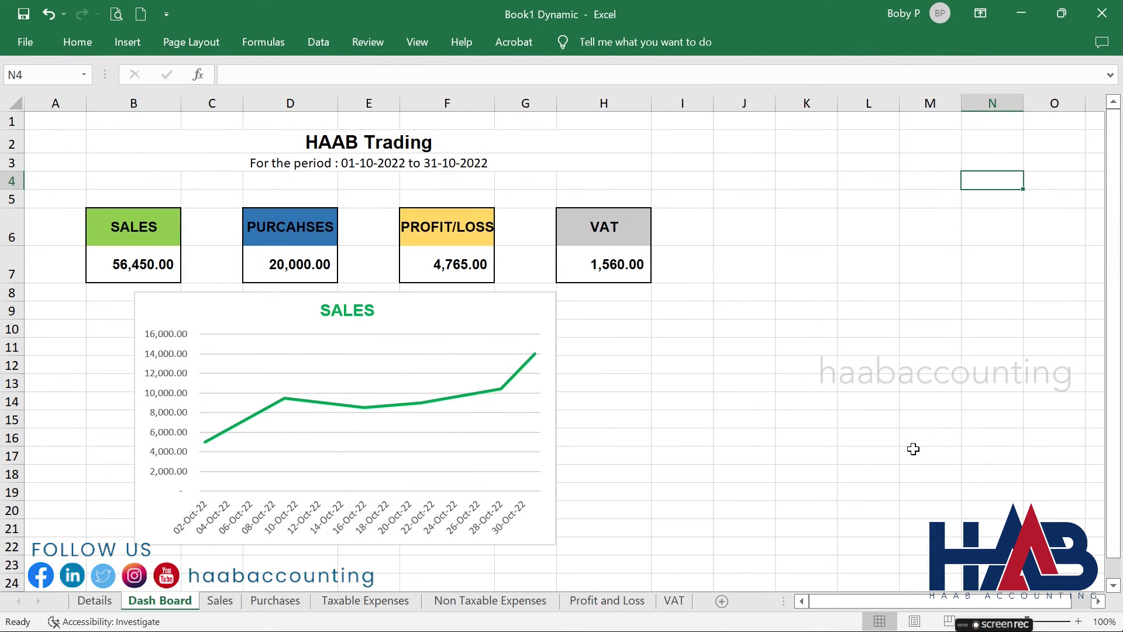
pyautogui.click(219, 603)
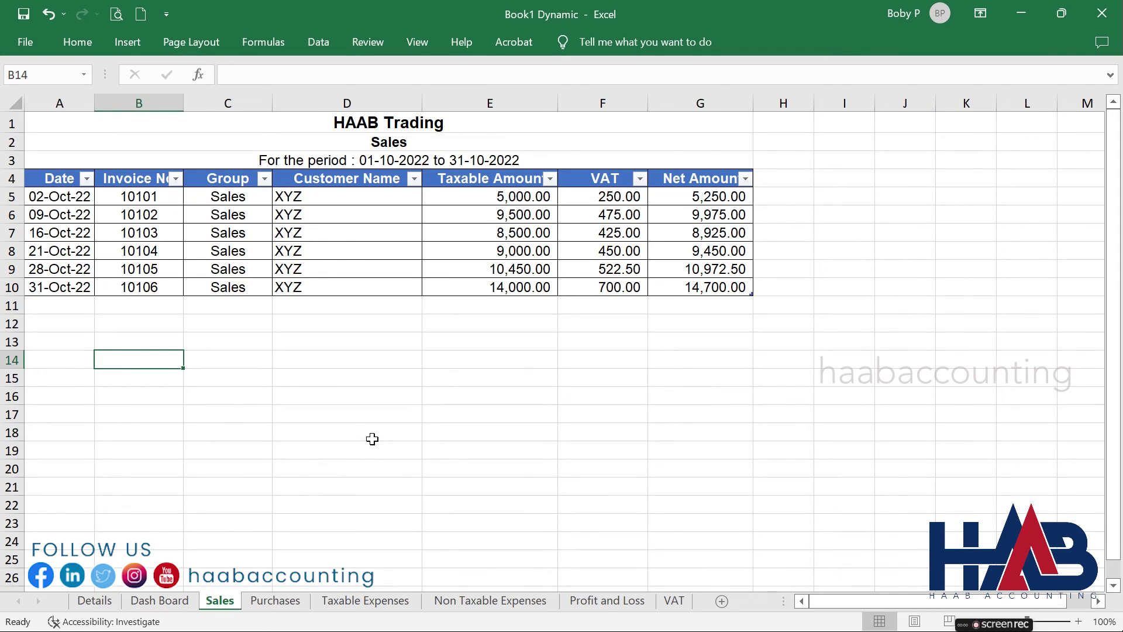